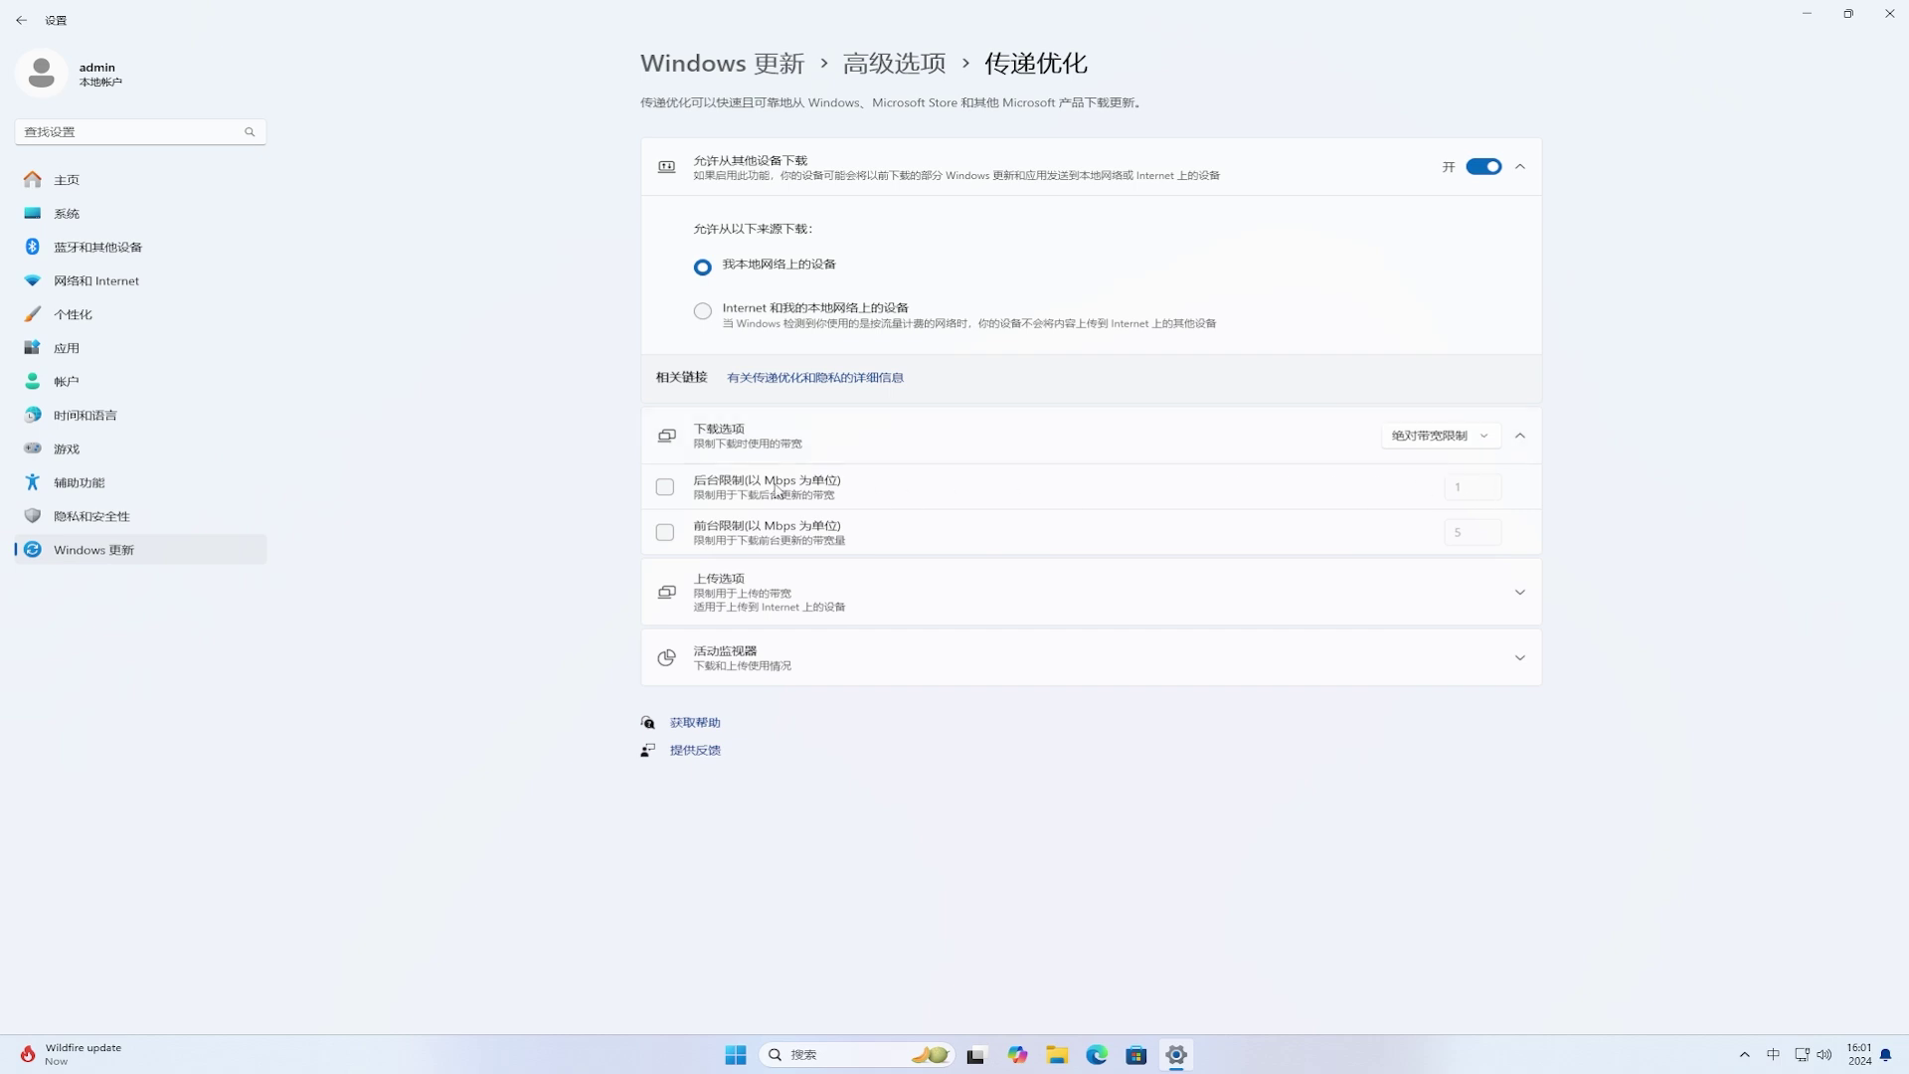
Step: Tick the 1 Mbps background and 5 Mbps foreground download limits, then expand Upload options
{"action": "left_click", "coordinate": [665, 488]}
{"action": "left_click", "coordinate": [666, 534]}
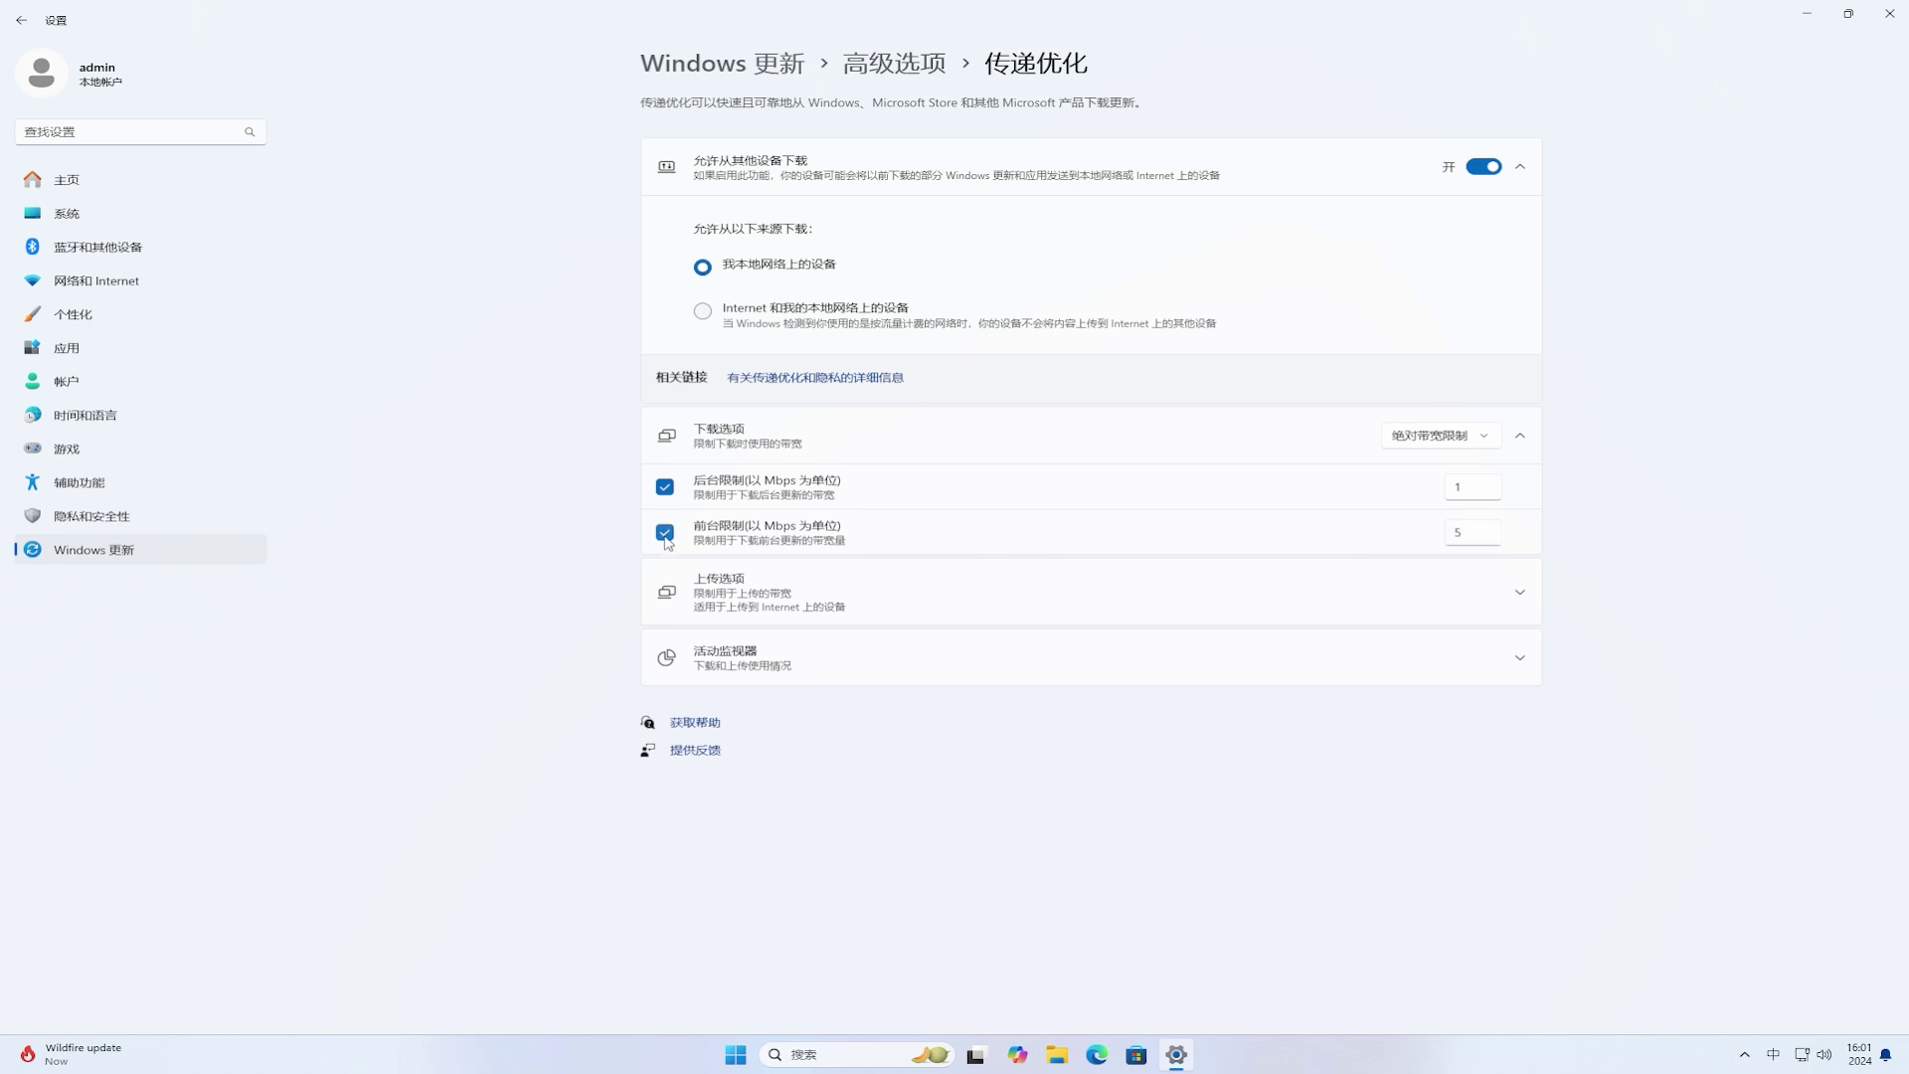
{"action": "left_click", "coordinate": [935, 610]}
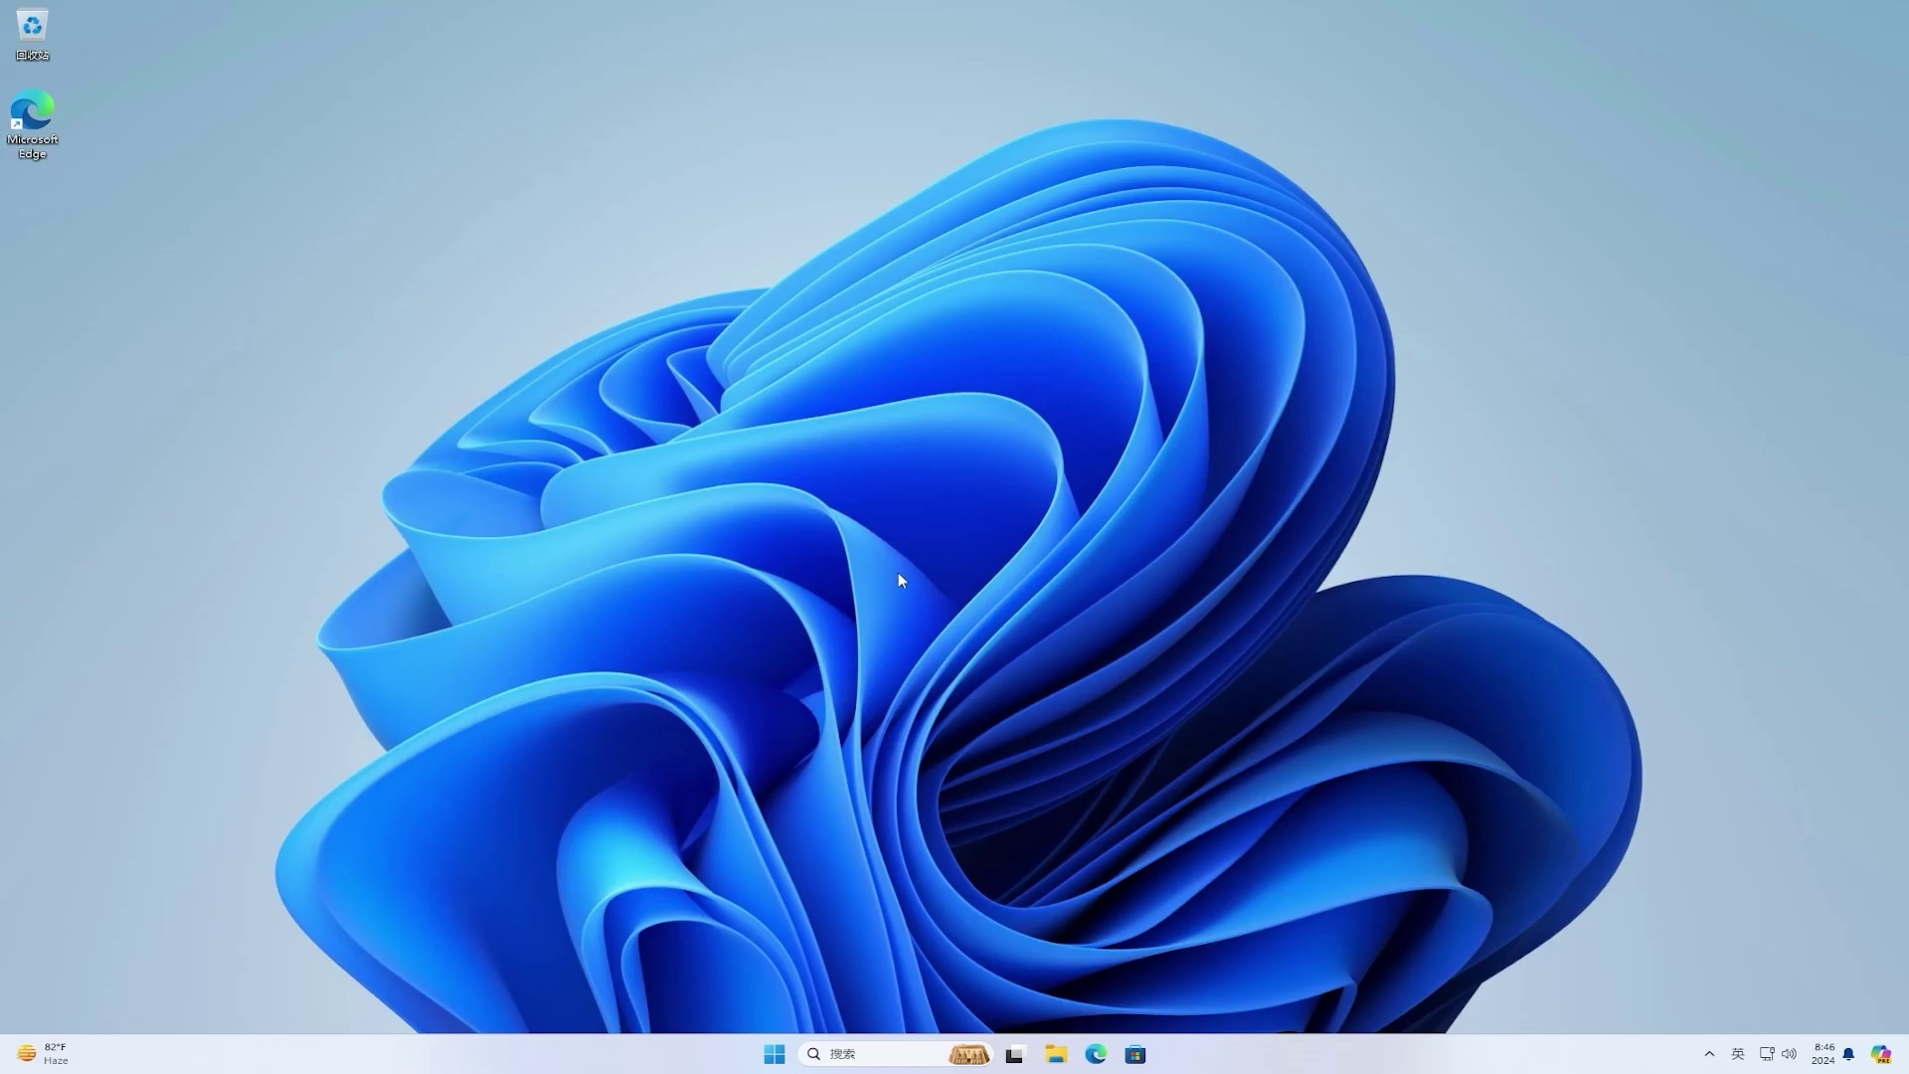
Step: Open Windows Update from Start > Settings and run Check for updates
{"action": "left_click", "coordinate": [778, 1053]}
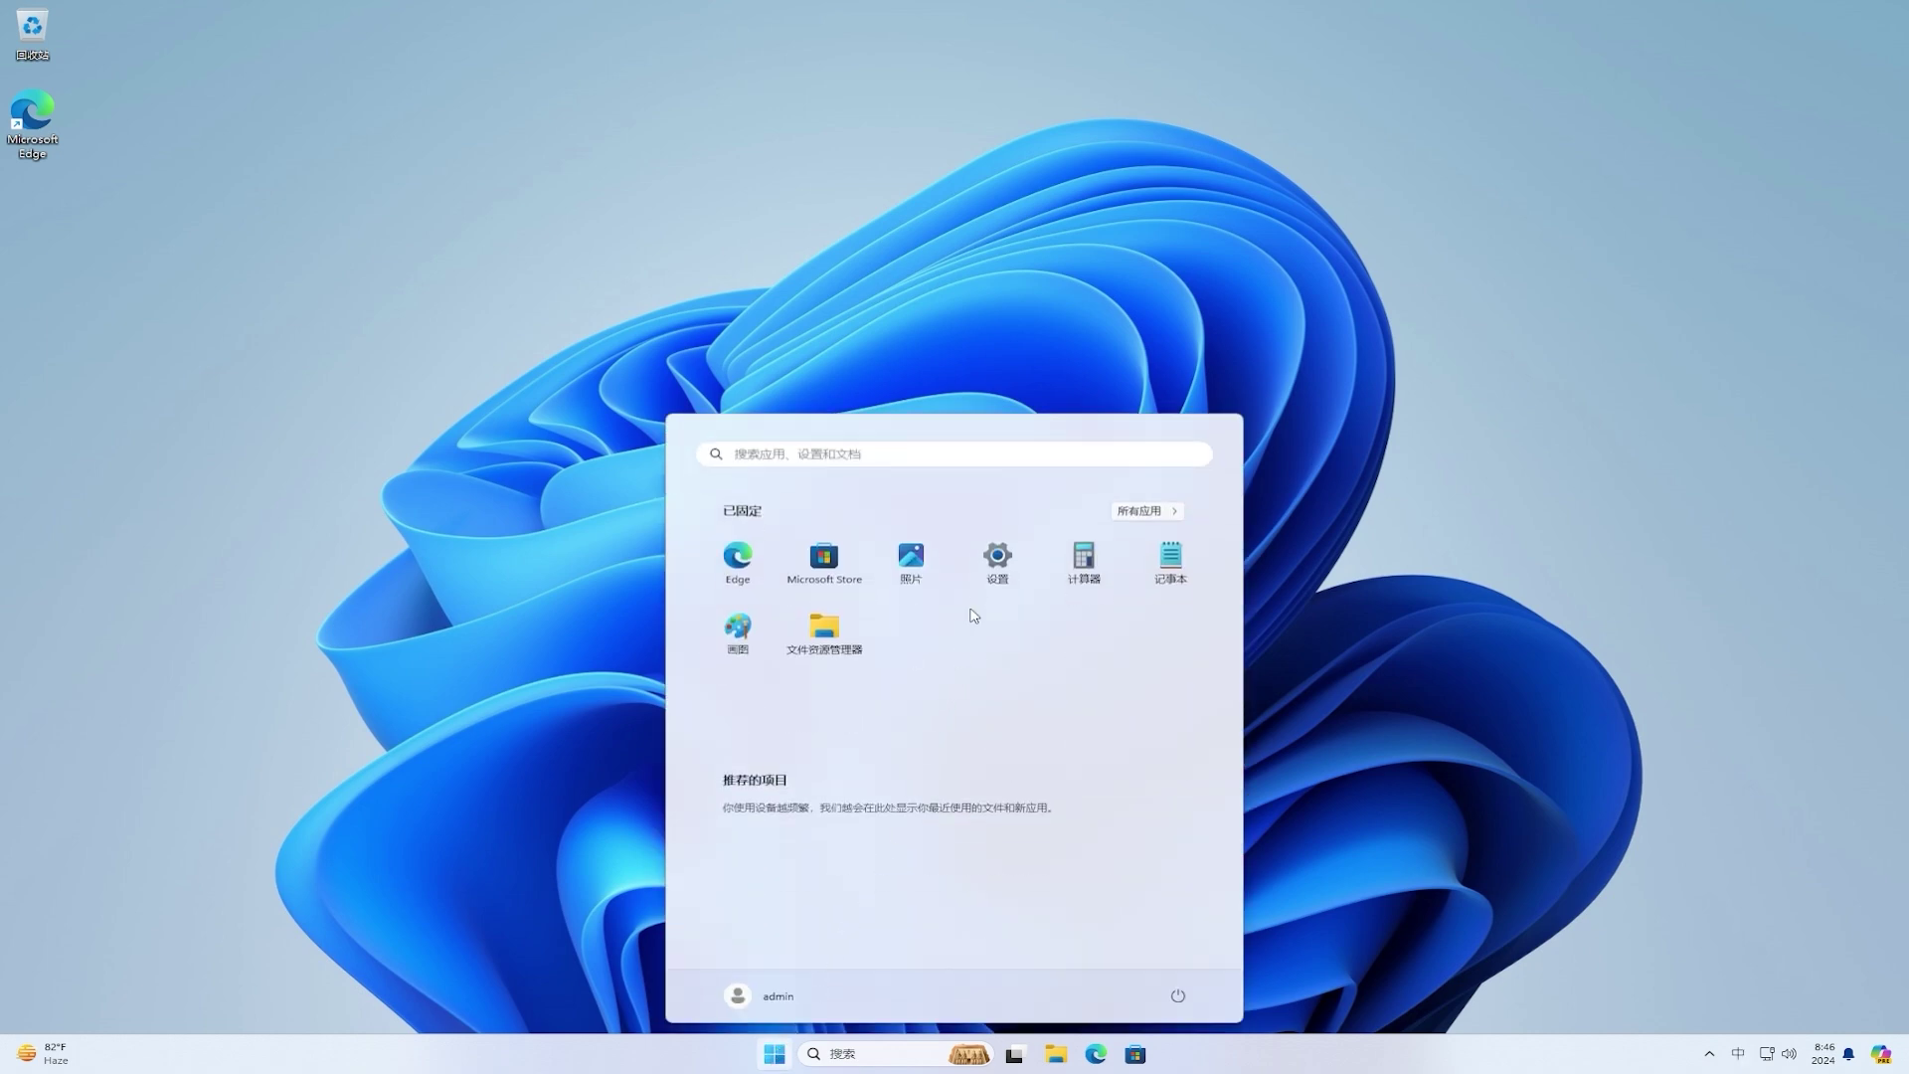
{"action": "left_click", "coordinate": [985, 569]}
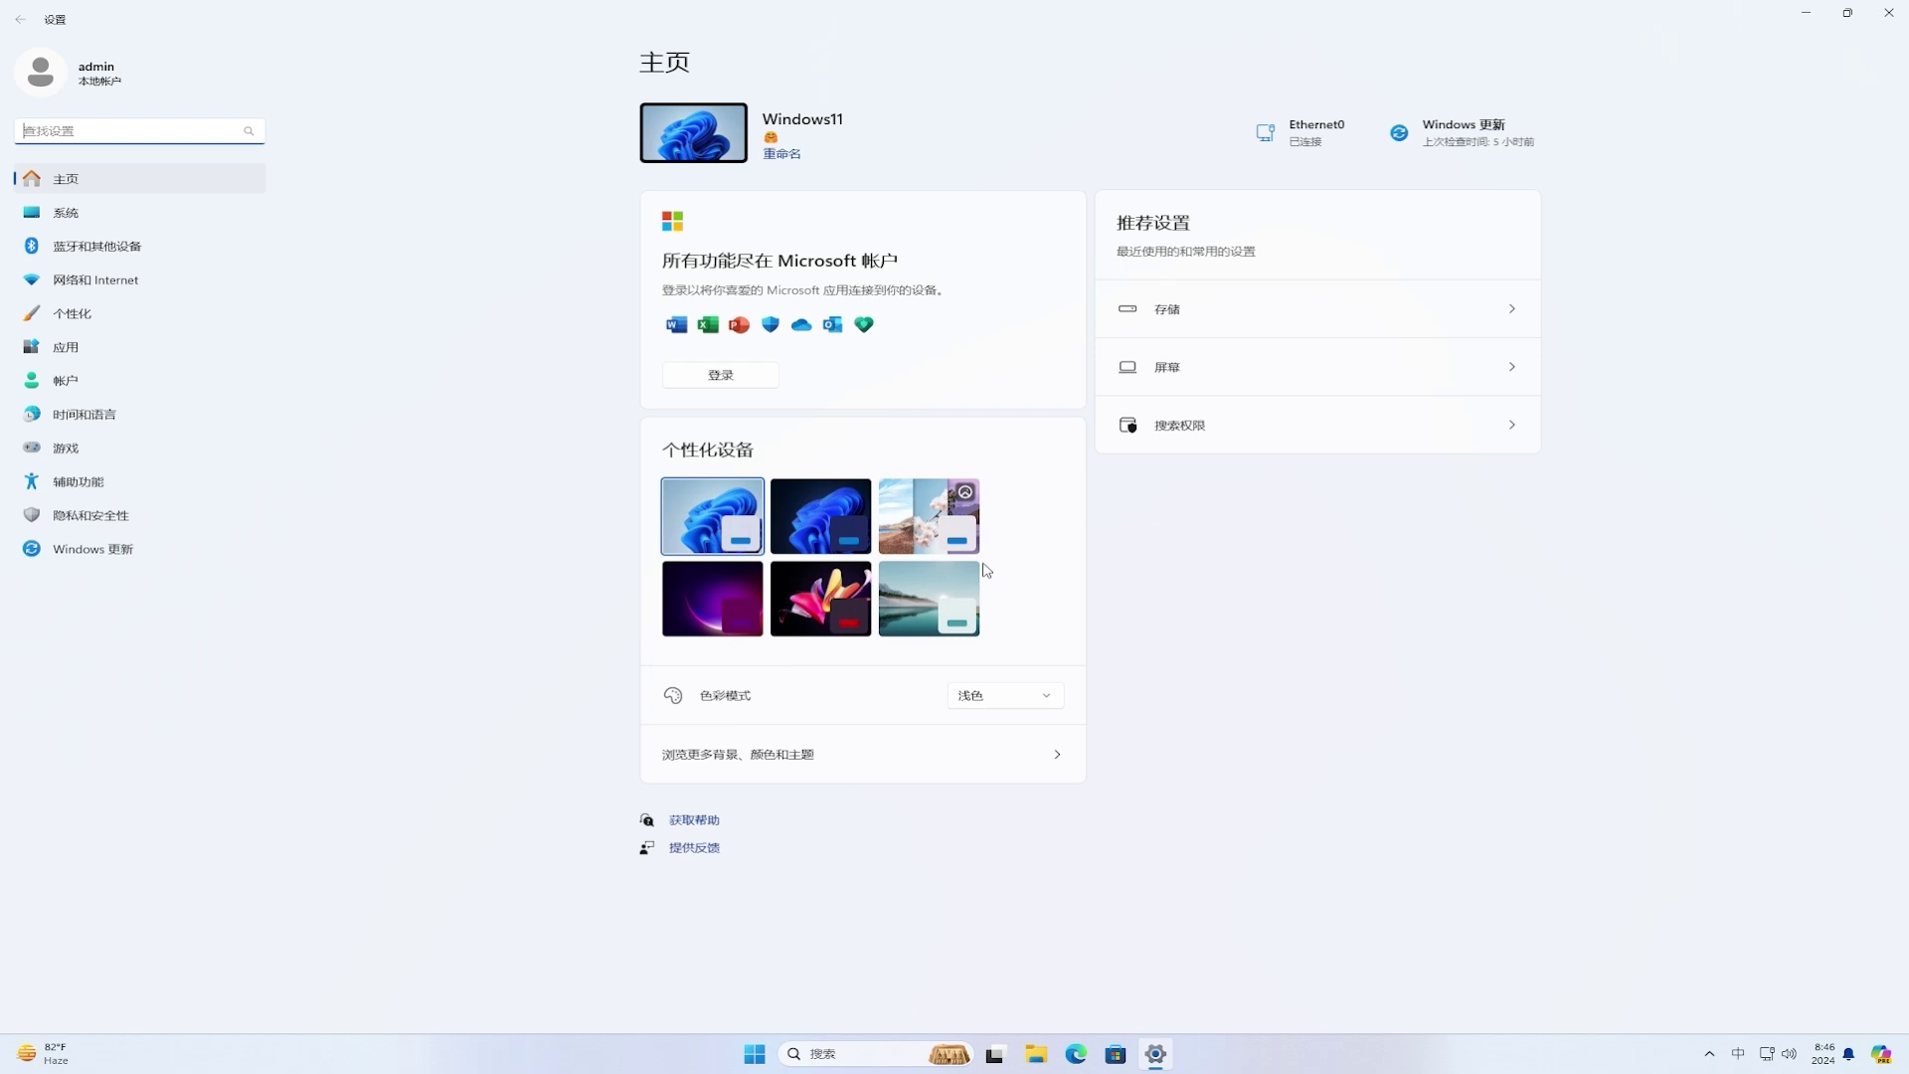
{"action": "left_click", "coordinate": [189, 564]}
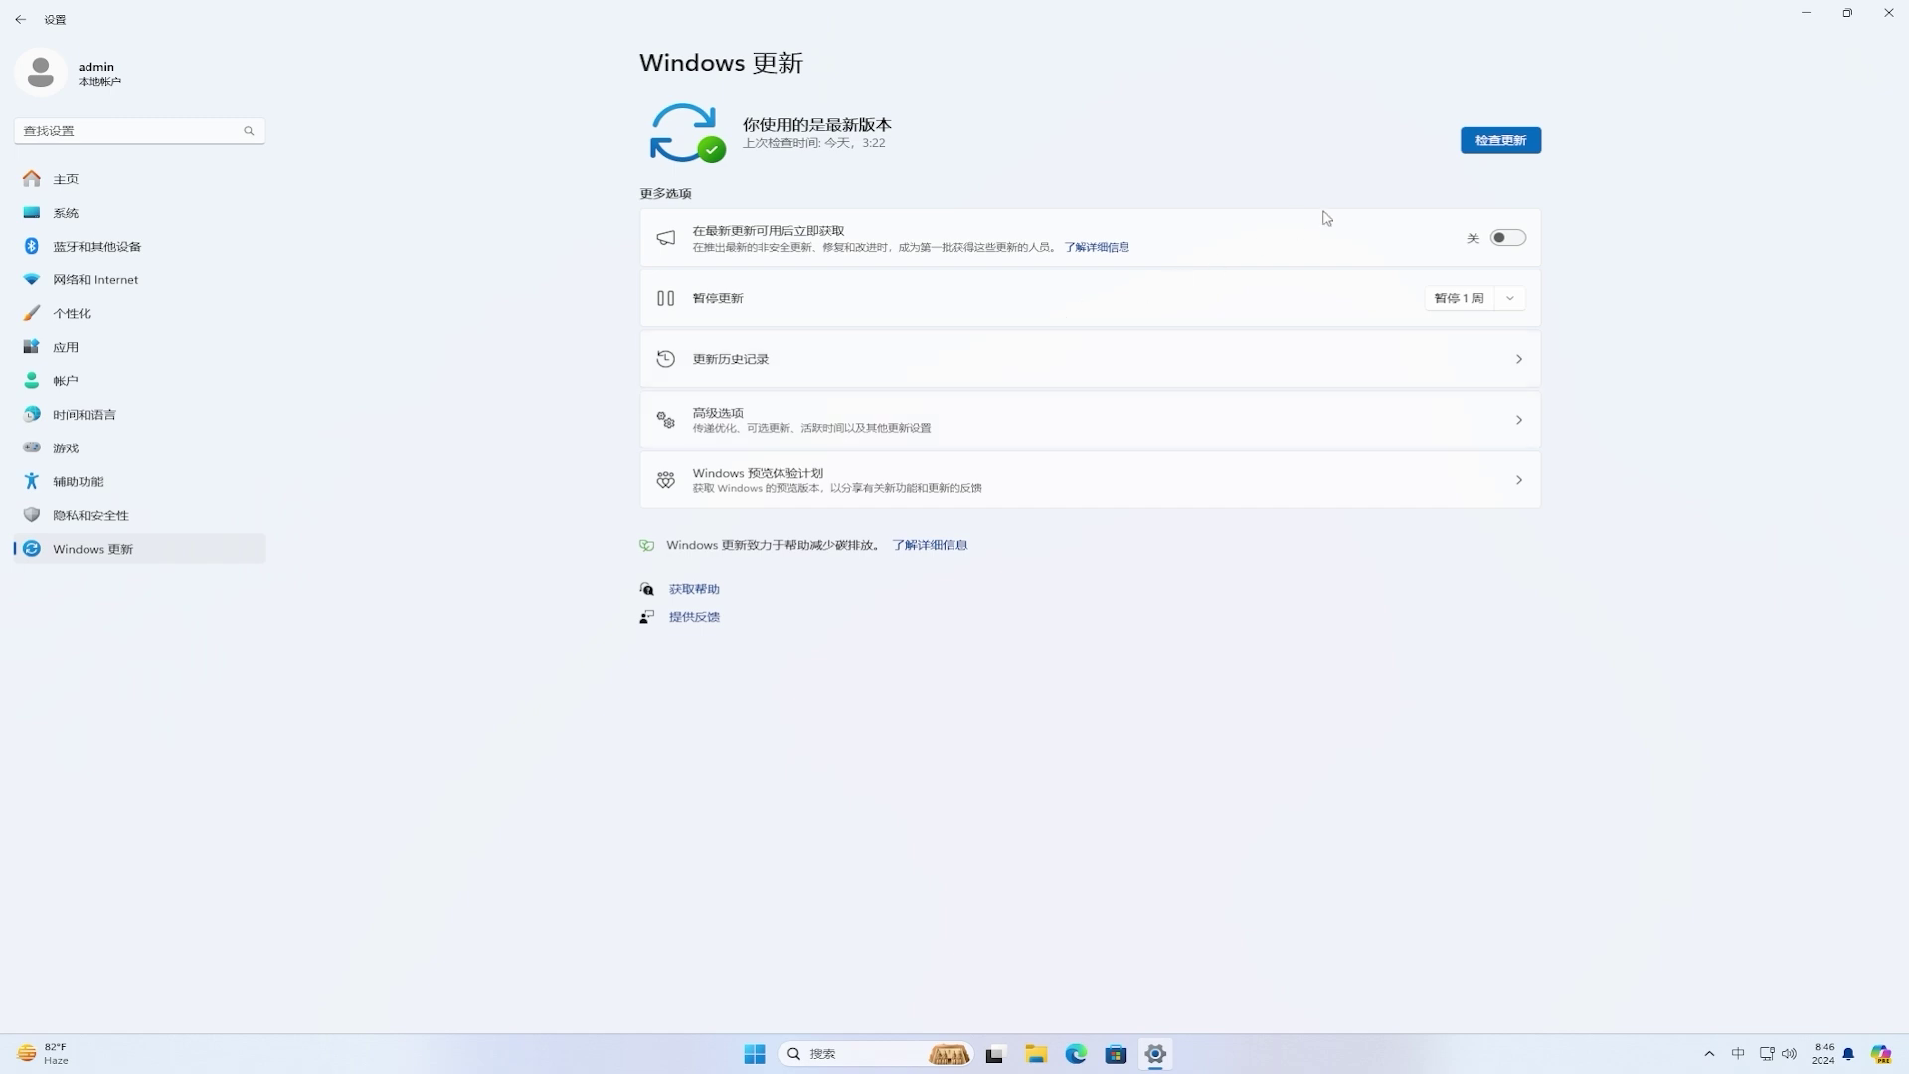
{"action": "left_click", "coordinate": [1507, 144]}
Step: Switch on Send optional diagnostic data via the Insider Program's diagnostics link, then go back
{"action": "left_click", "coordinate": [991, 479]}
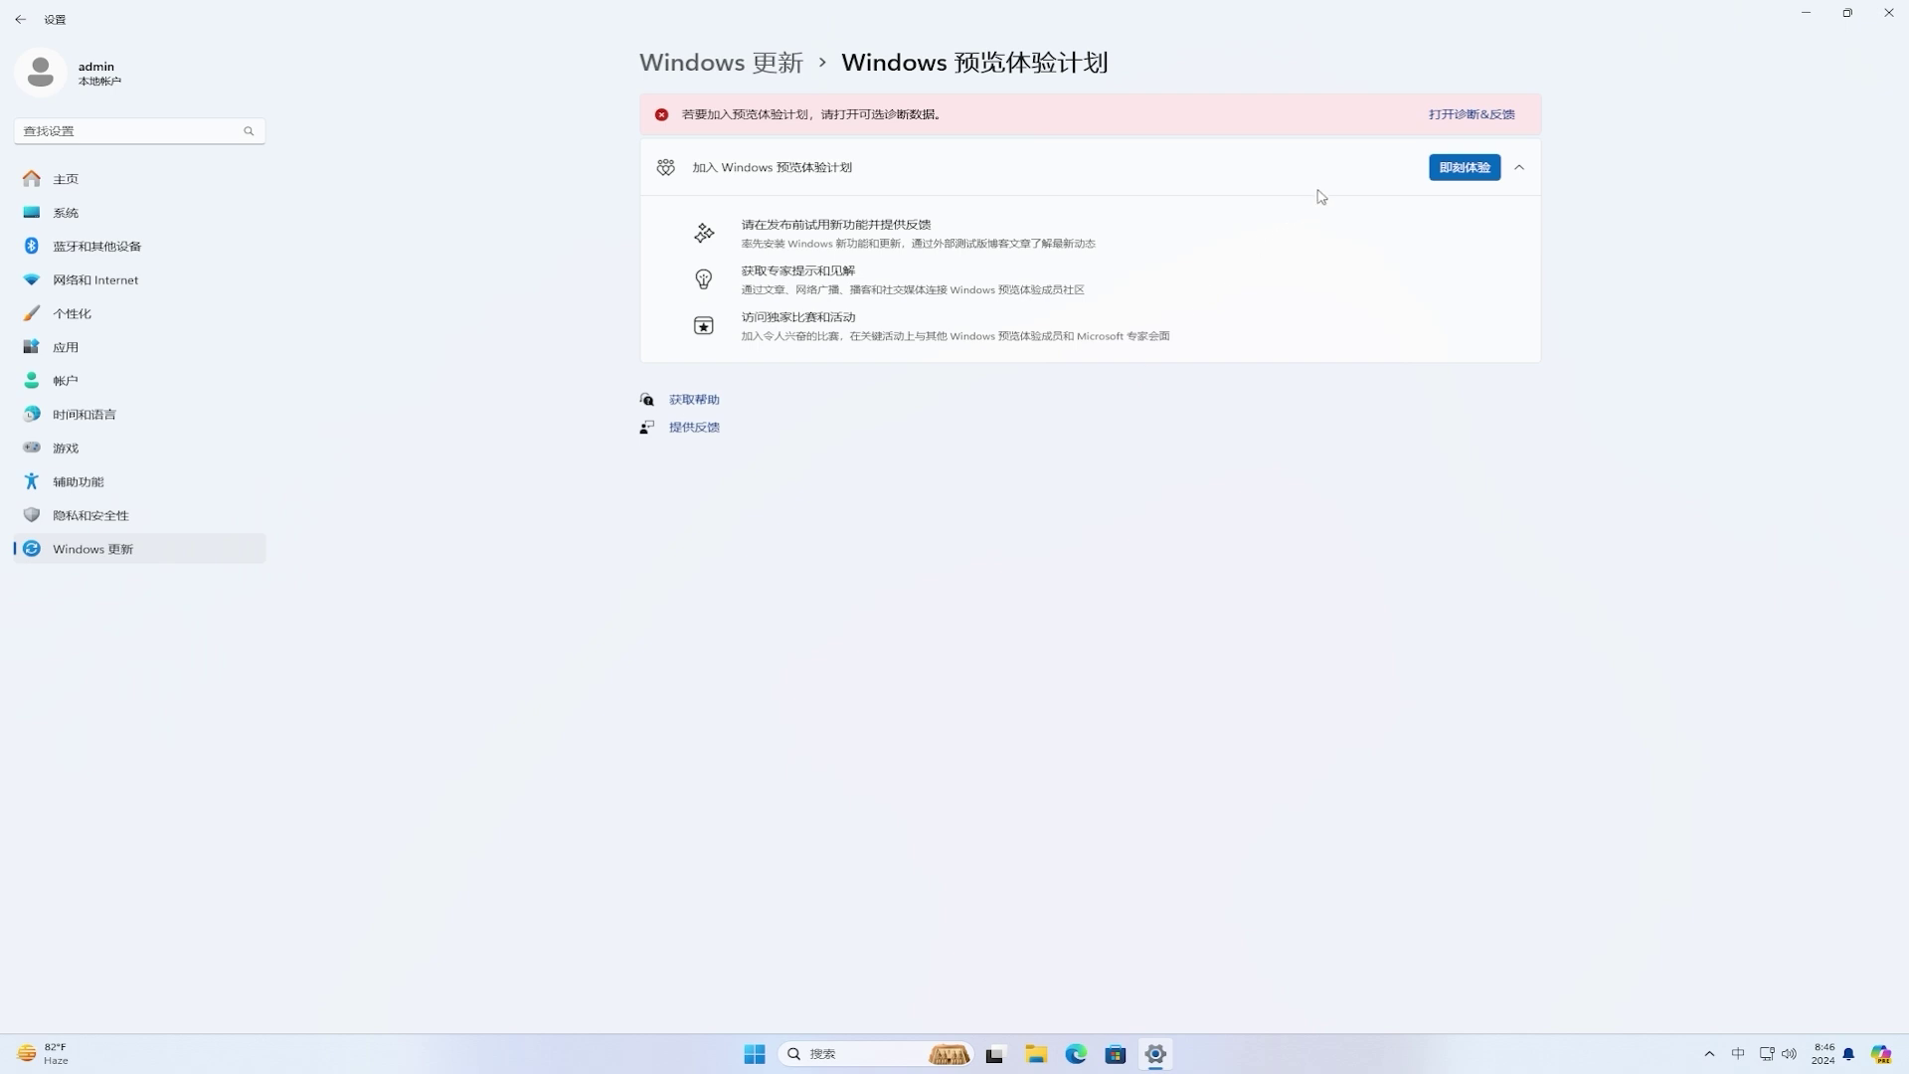
{"action": "left_click", "coordinate": [1453, 115]}
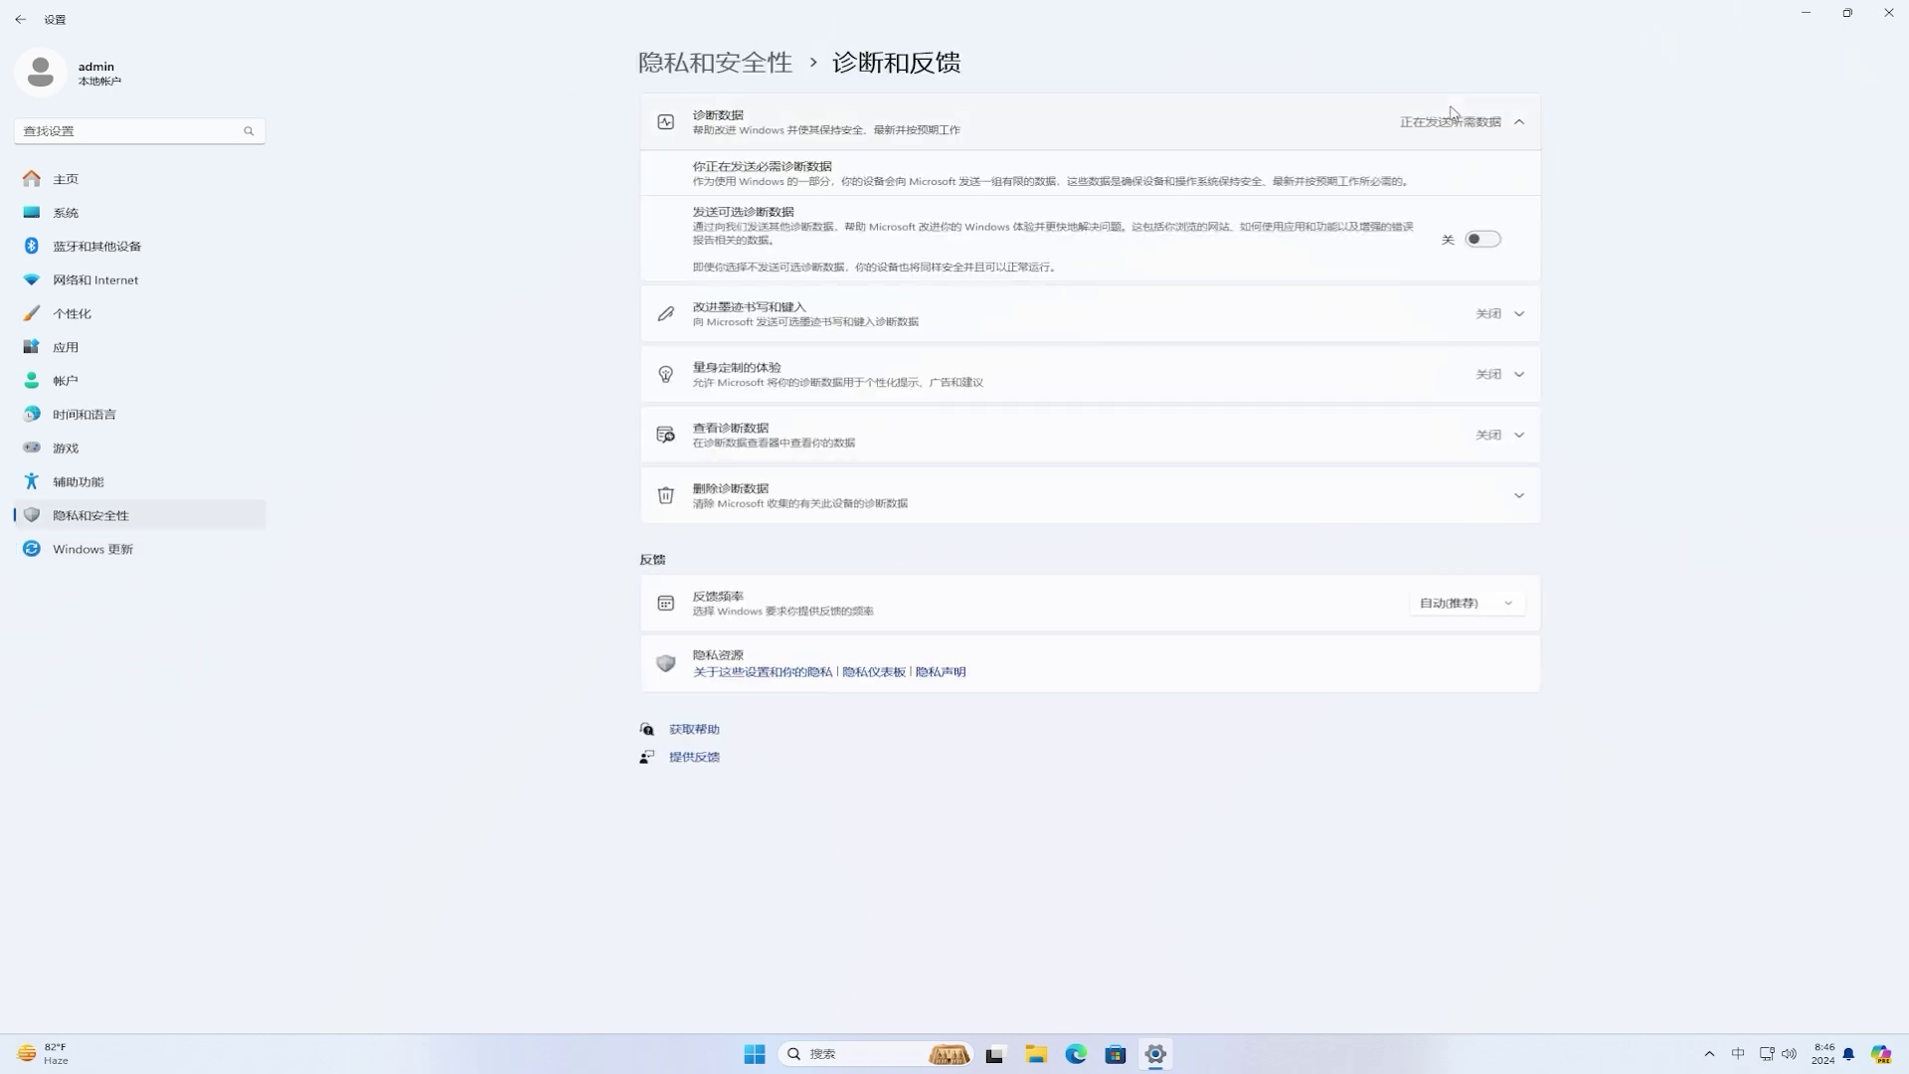
{"action": "left_click", "coordinate": [1479, 239]}
{"action": "left_click", "coordinate": [21, 20]}
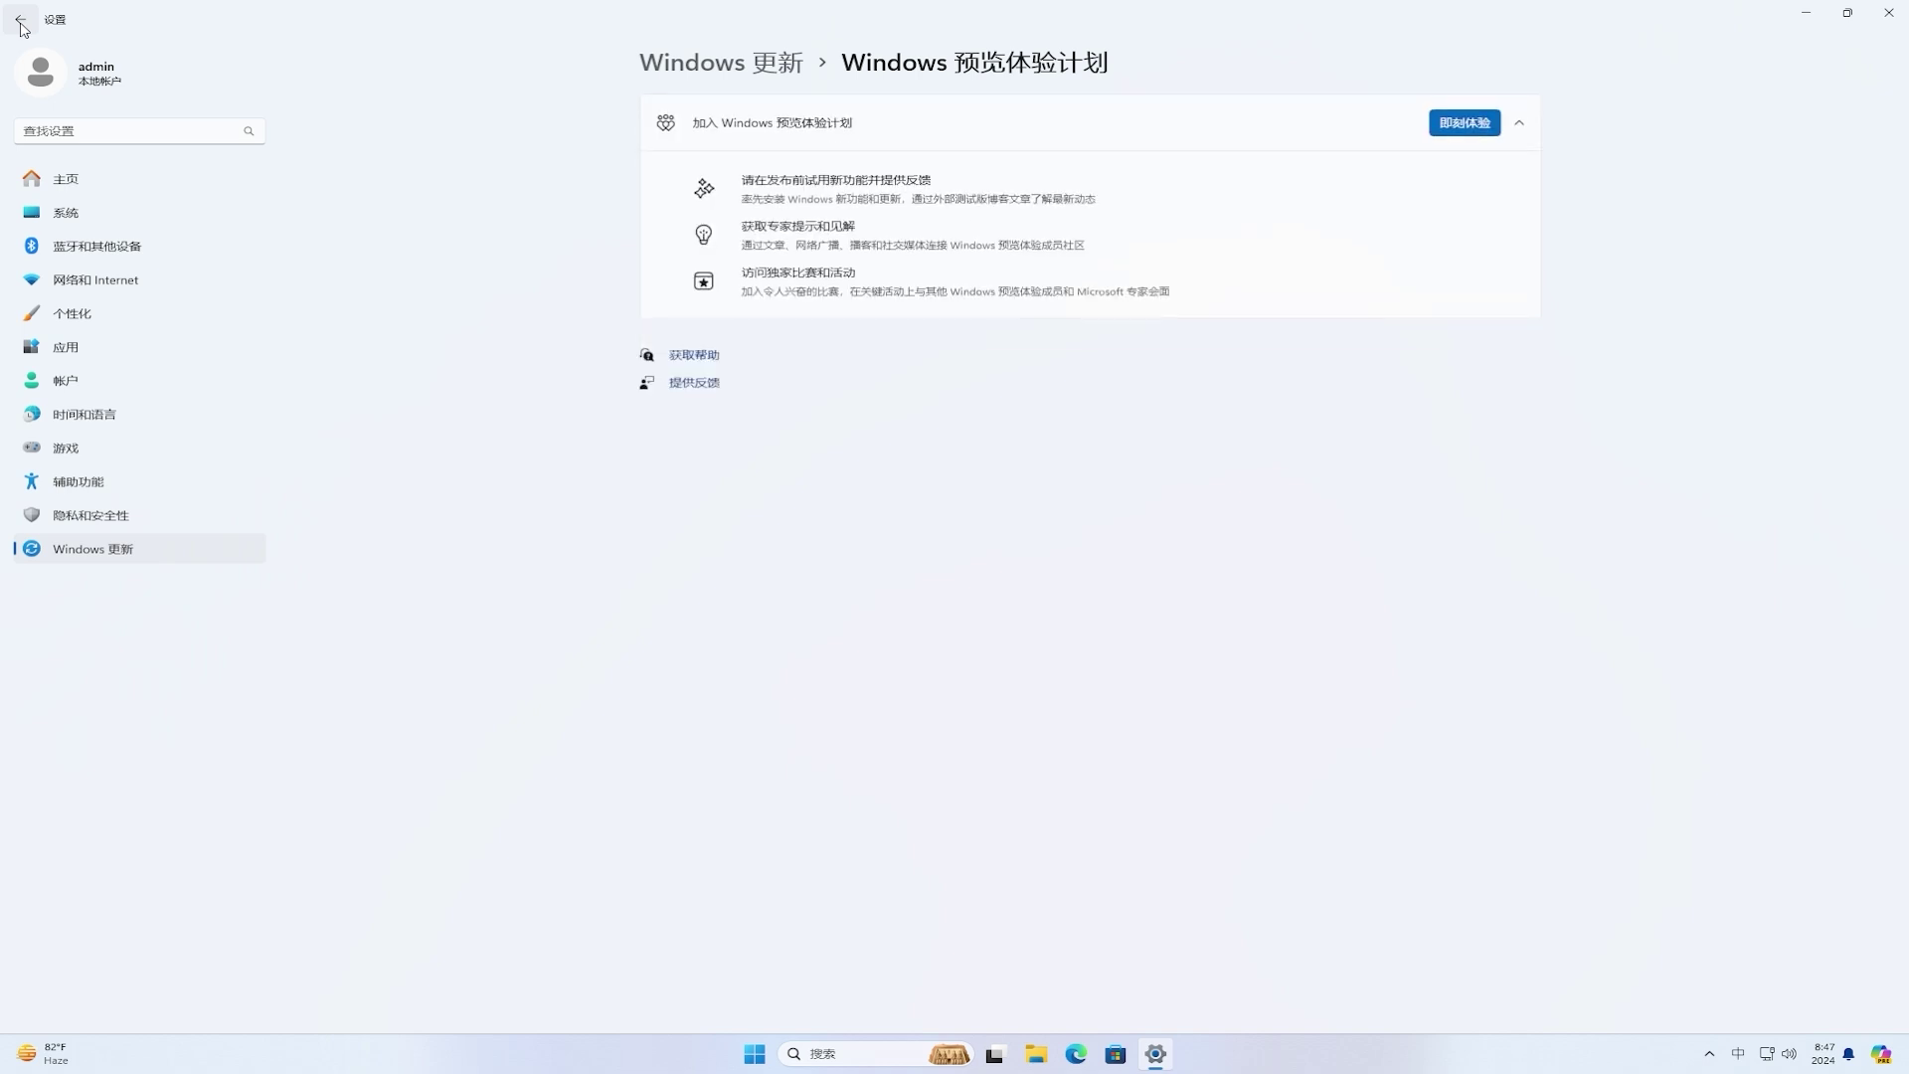
Step: Begin joining the Windows Insider Program and choose to link a Microsoft account
{"action": "left_click", "coordinate": [1466, 125]}
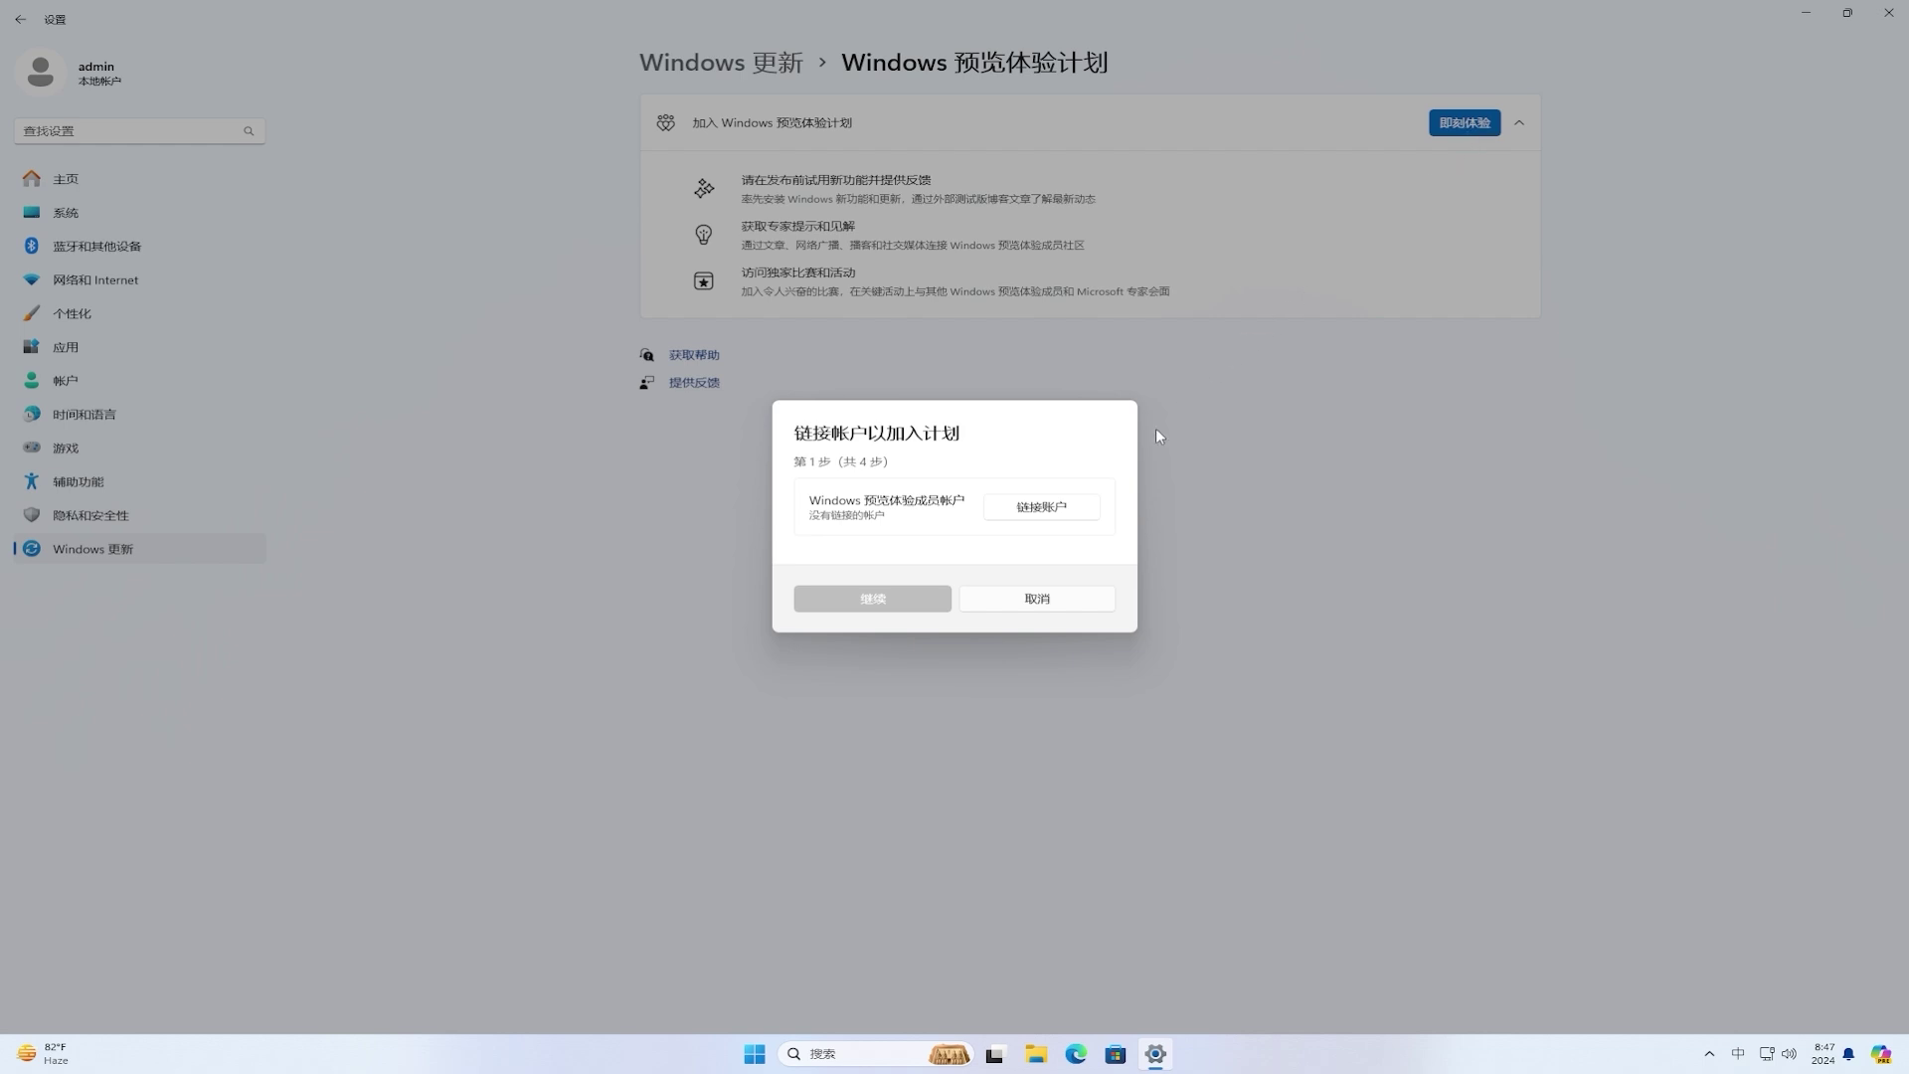
{"action": "left_click", "coordinate": [1074, 509]}
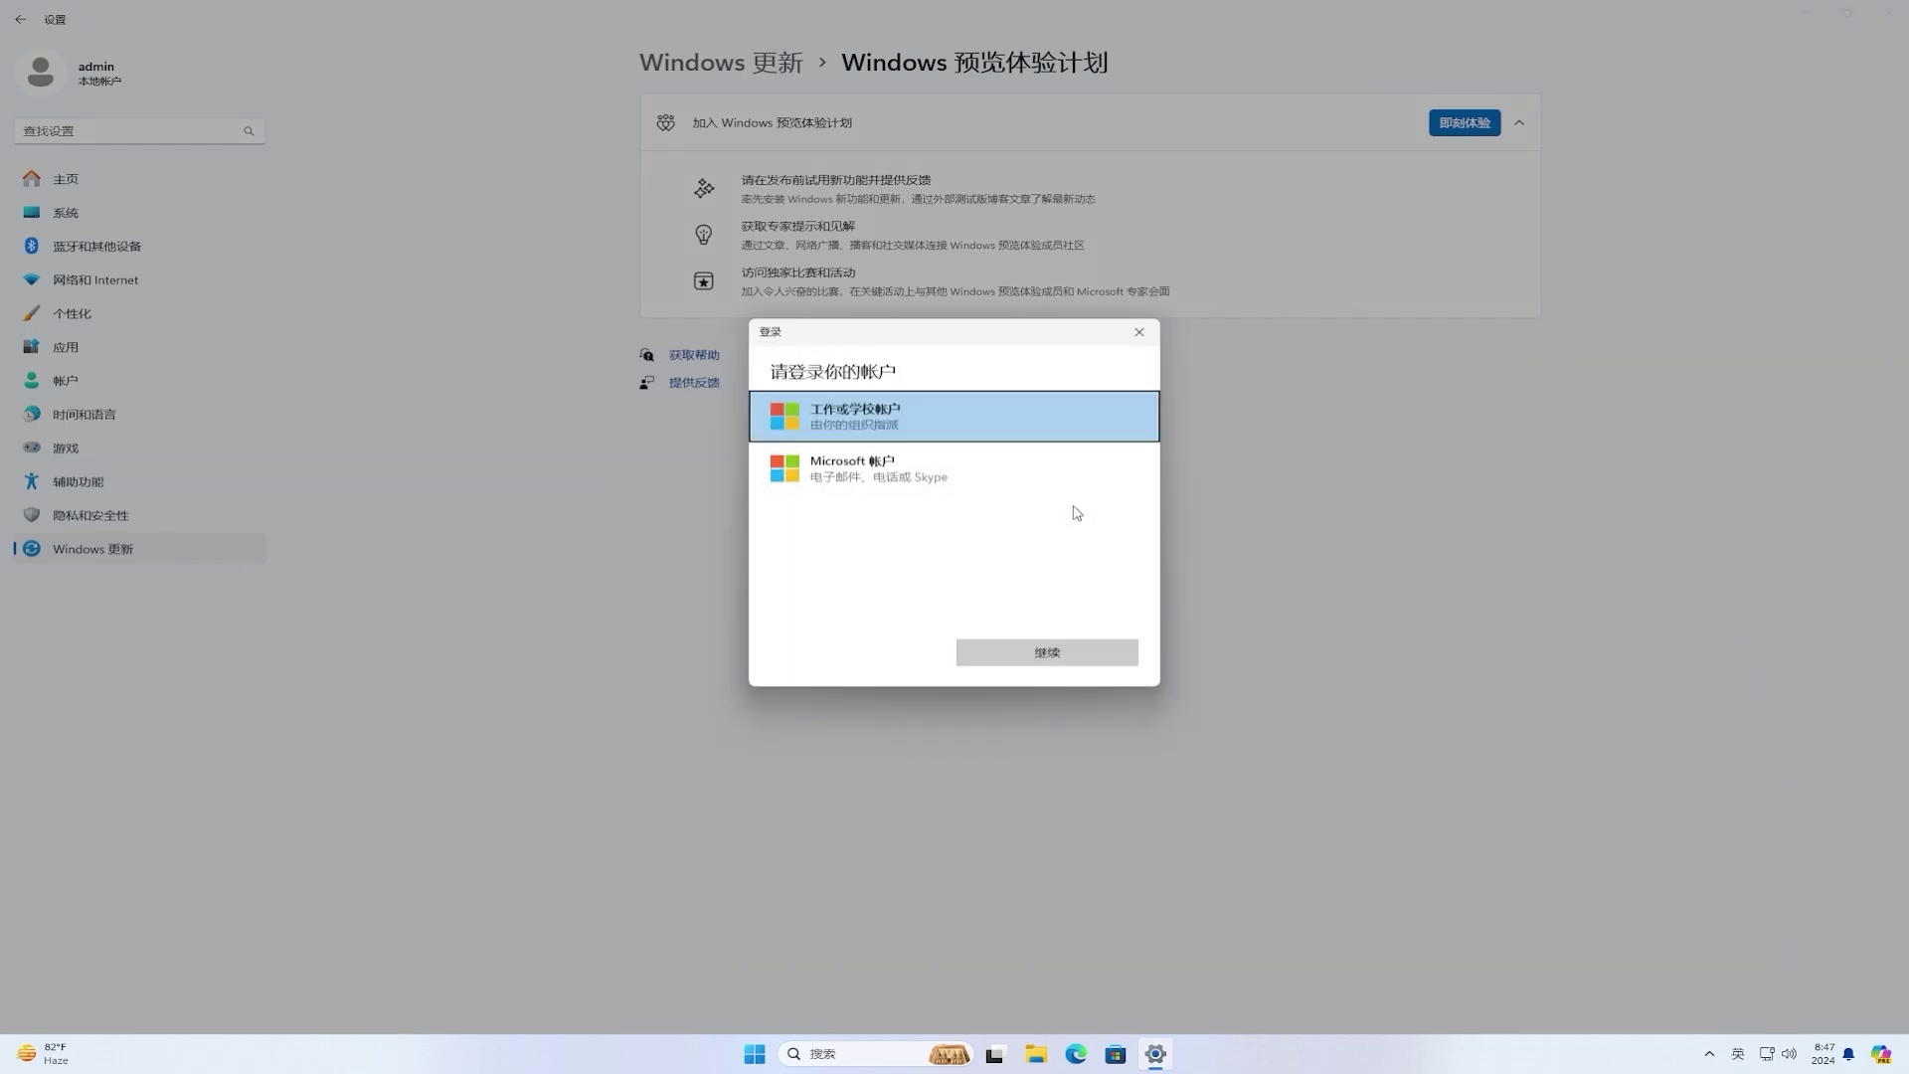
{"action": "left_click", "coordinate": [972, 472]}
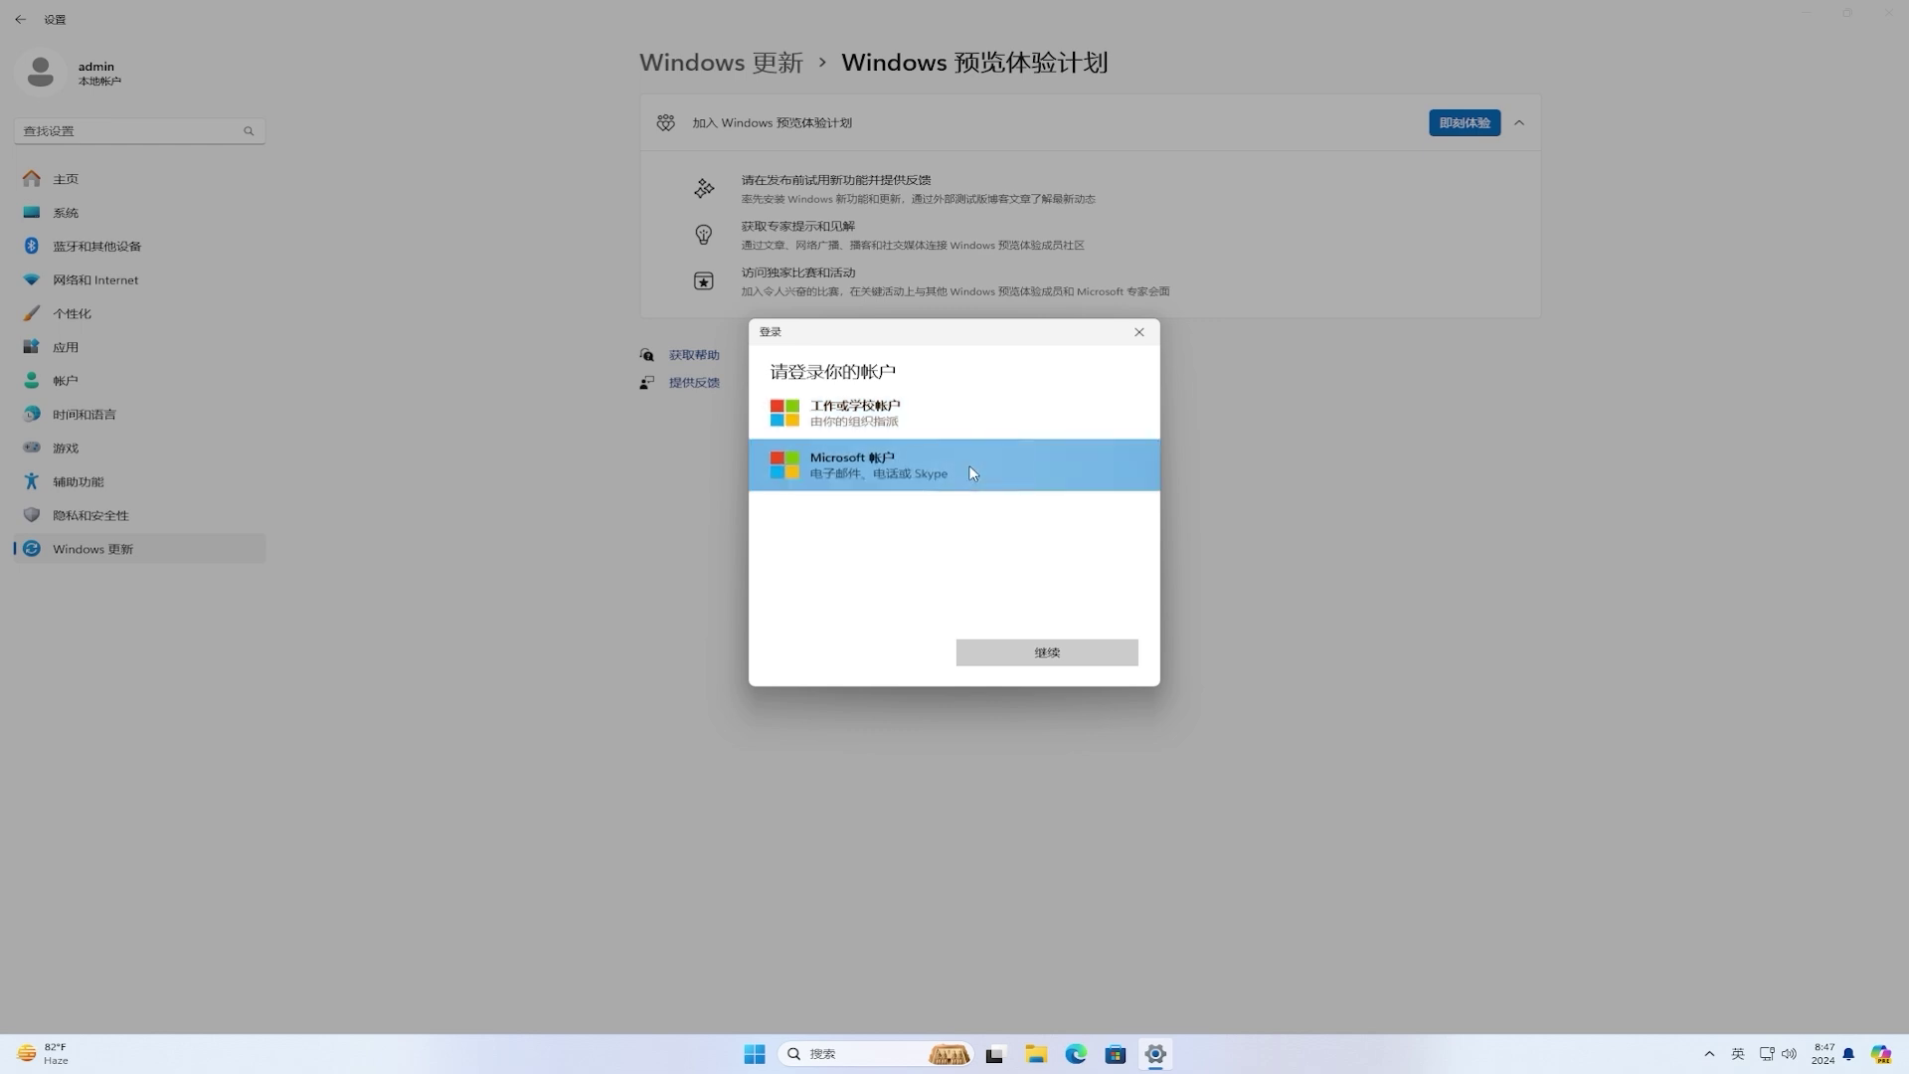
{"action": "left_click", "coordinate": [1088, 652]}
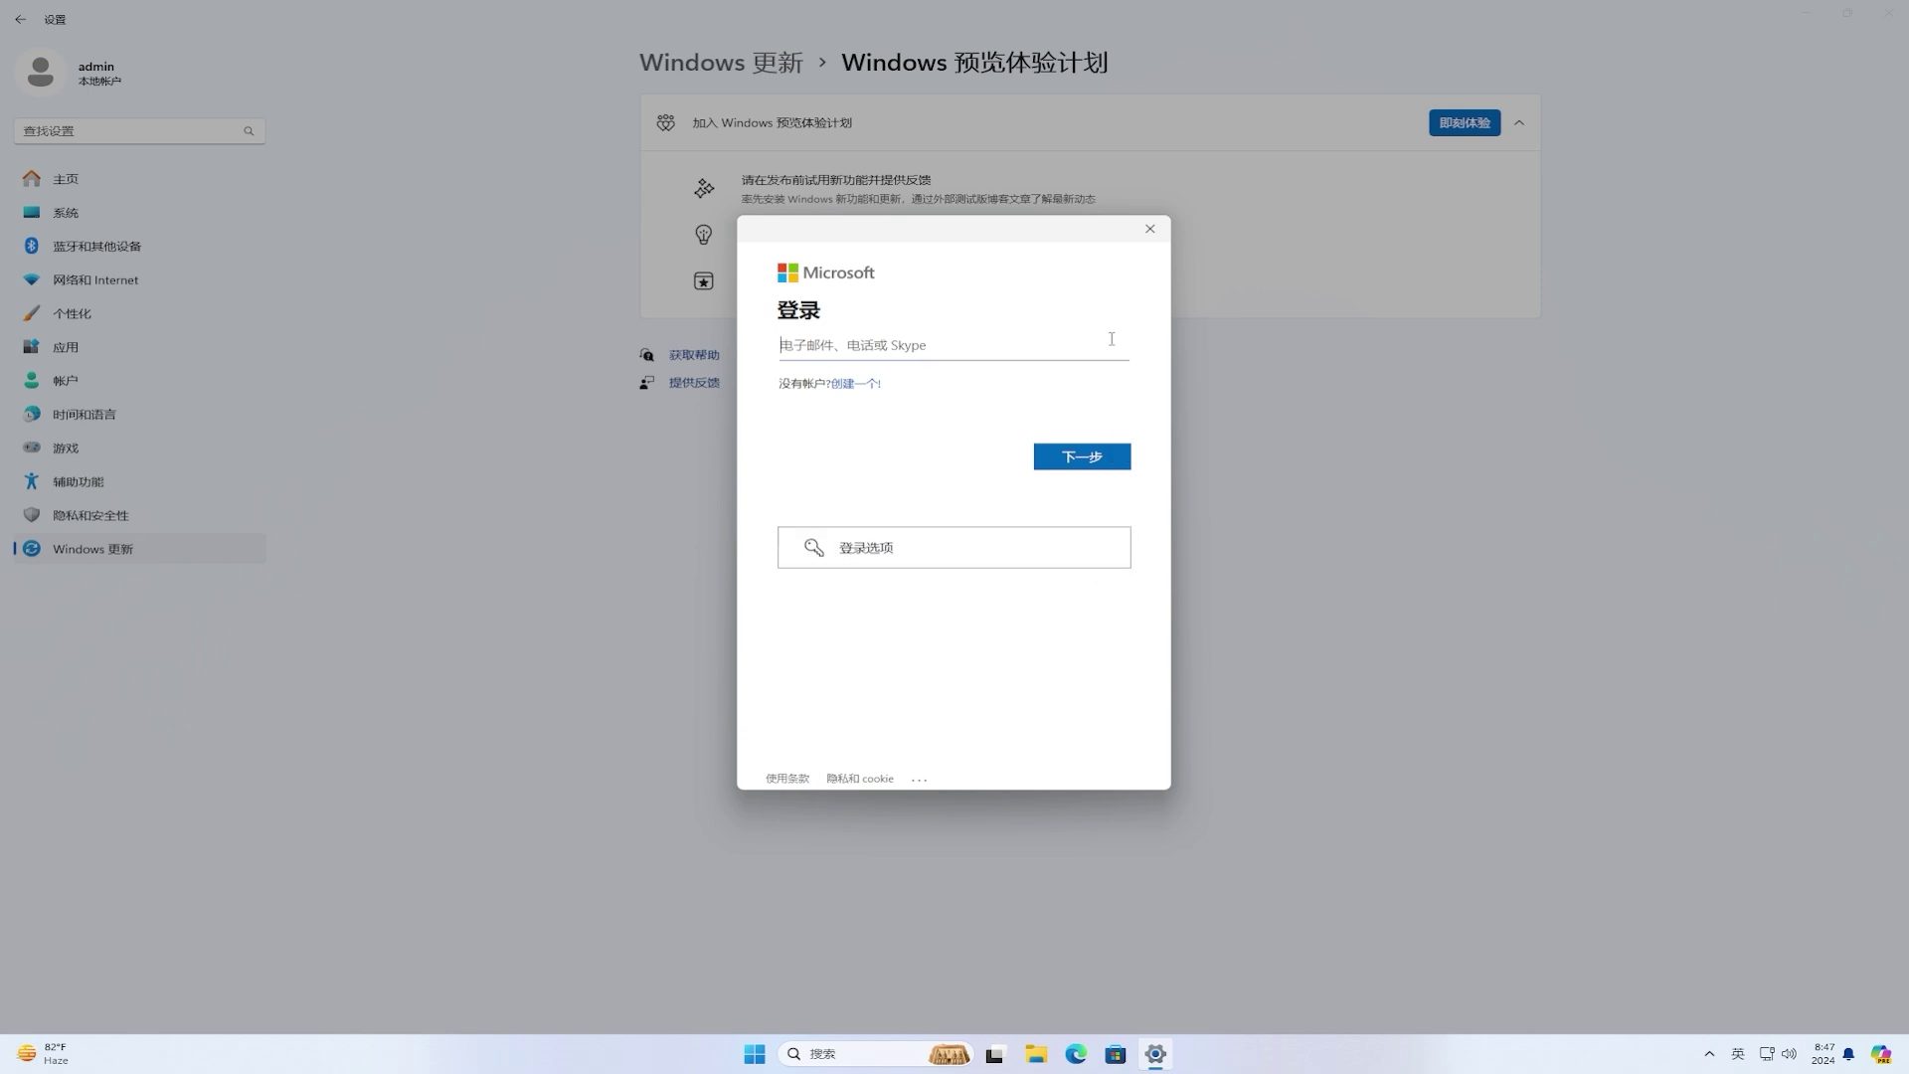
Step: Sign in with the Microsoft account e-mail and password, then continue past account usage
{"action": "left_click", "coordinate": [1109, 457]}
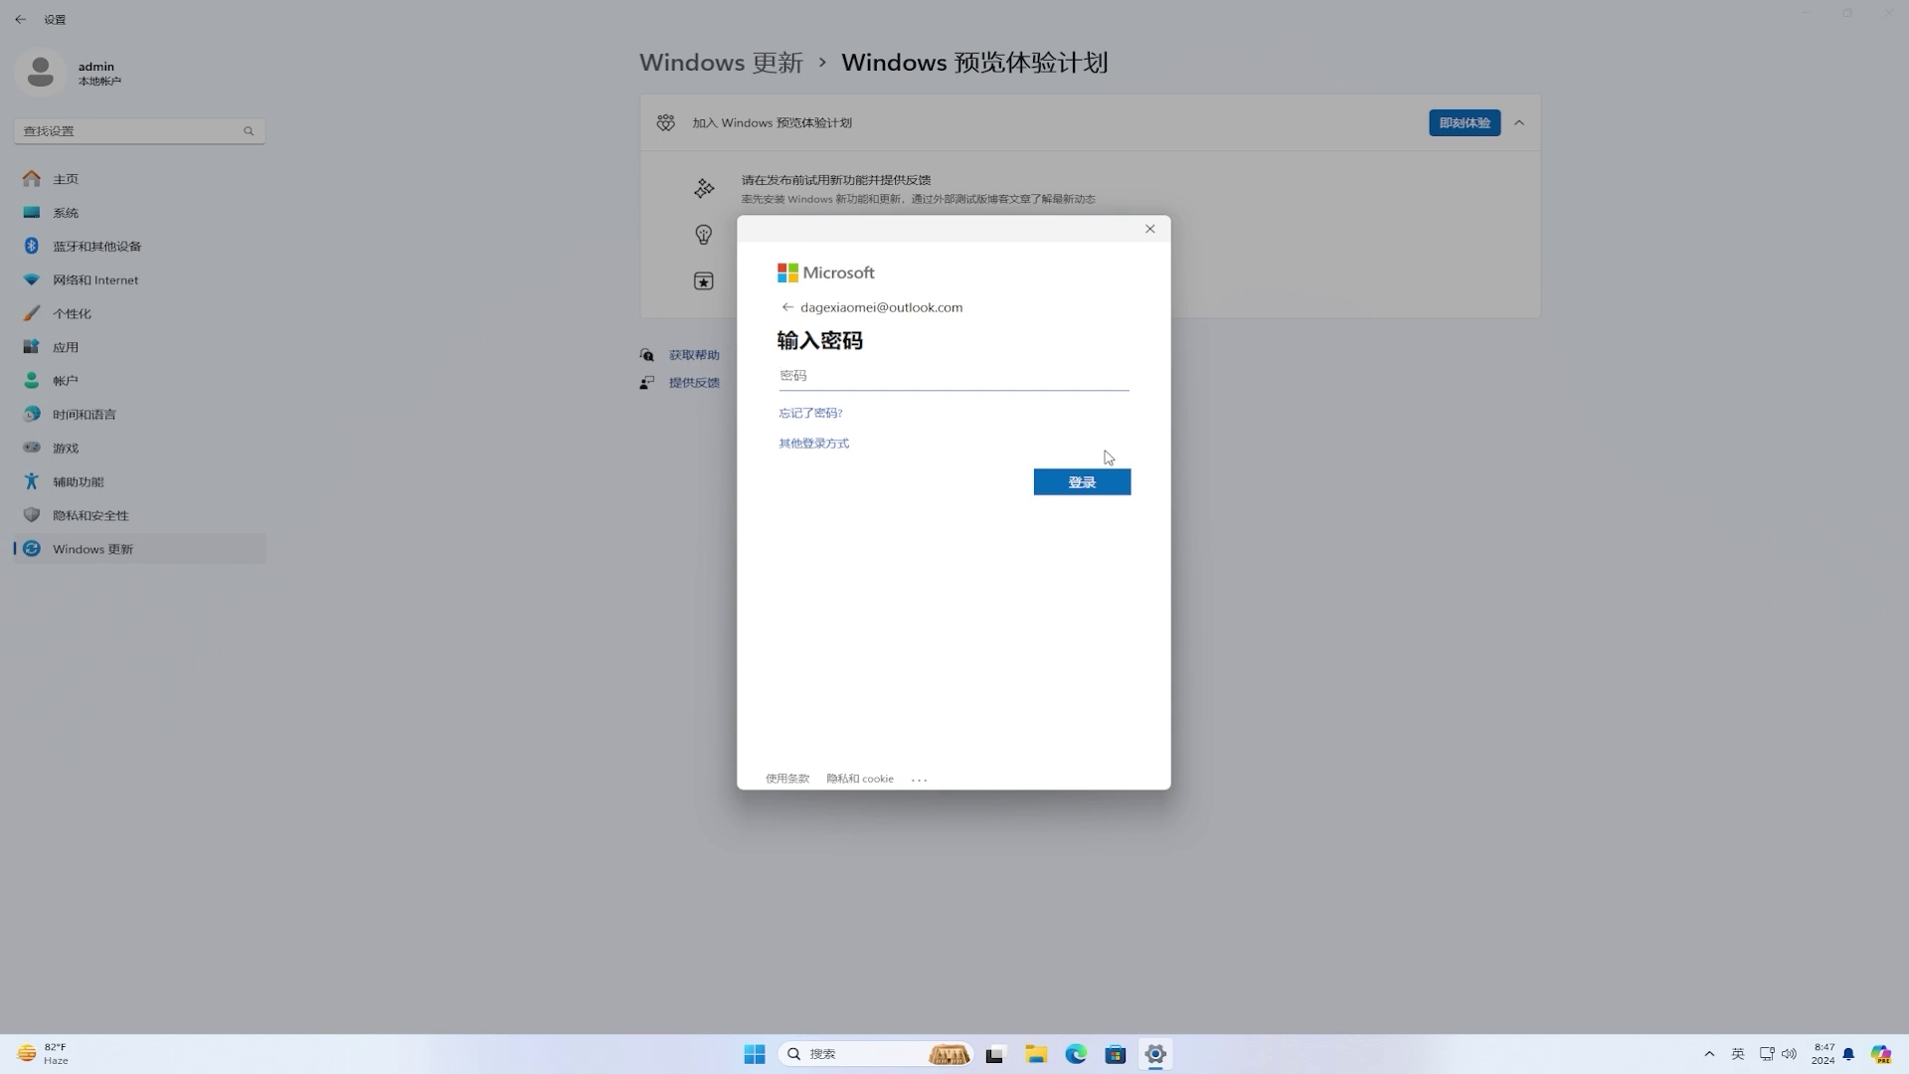
{"action": "left_click", "coordinate": [1091, 384]}
{"action": "type", "text": "•••••••••••••••••"}
{"action": "left_click", "coordinate": [1100, 484]}
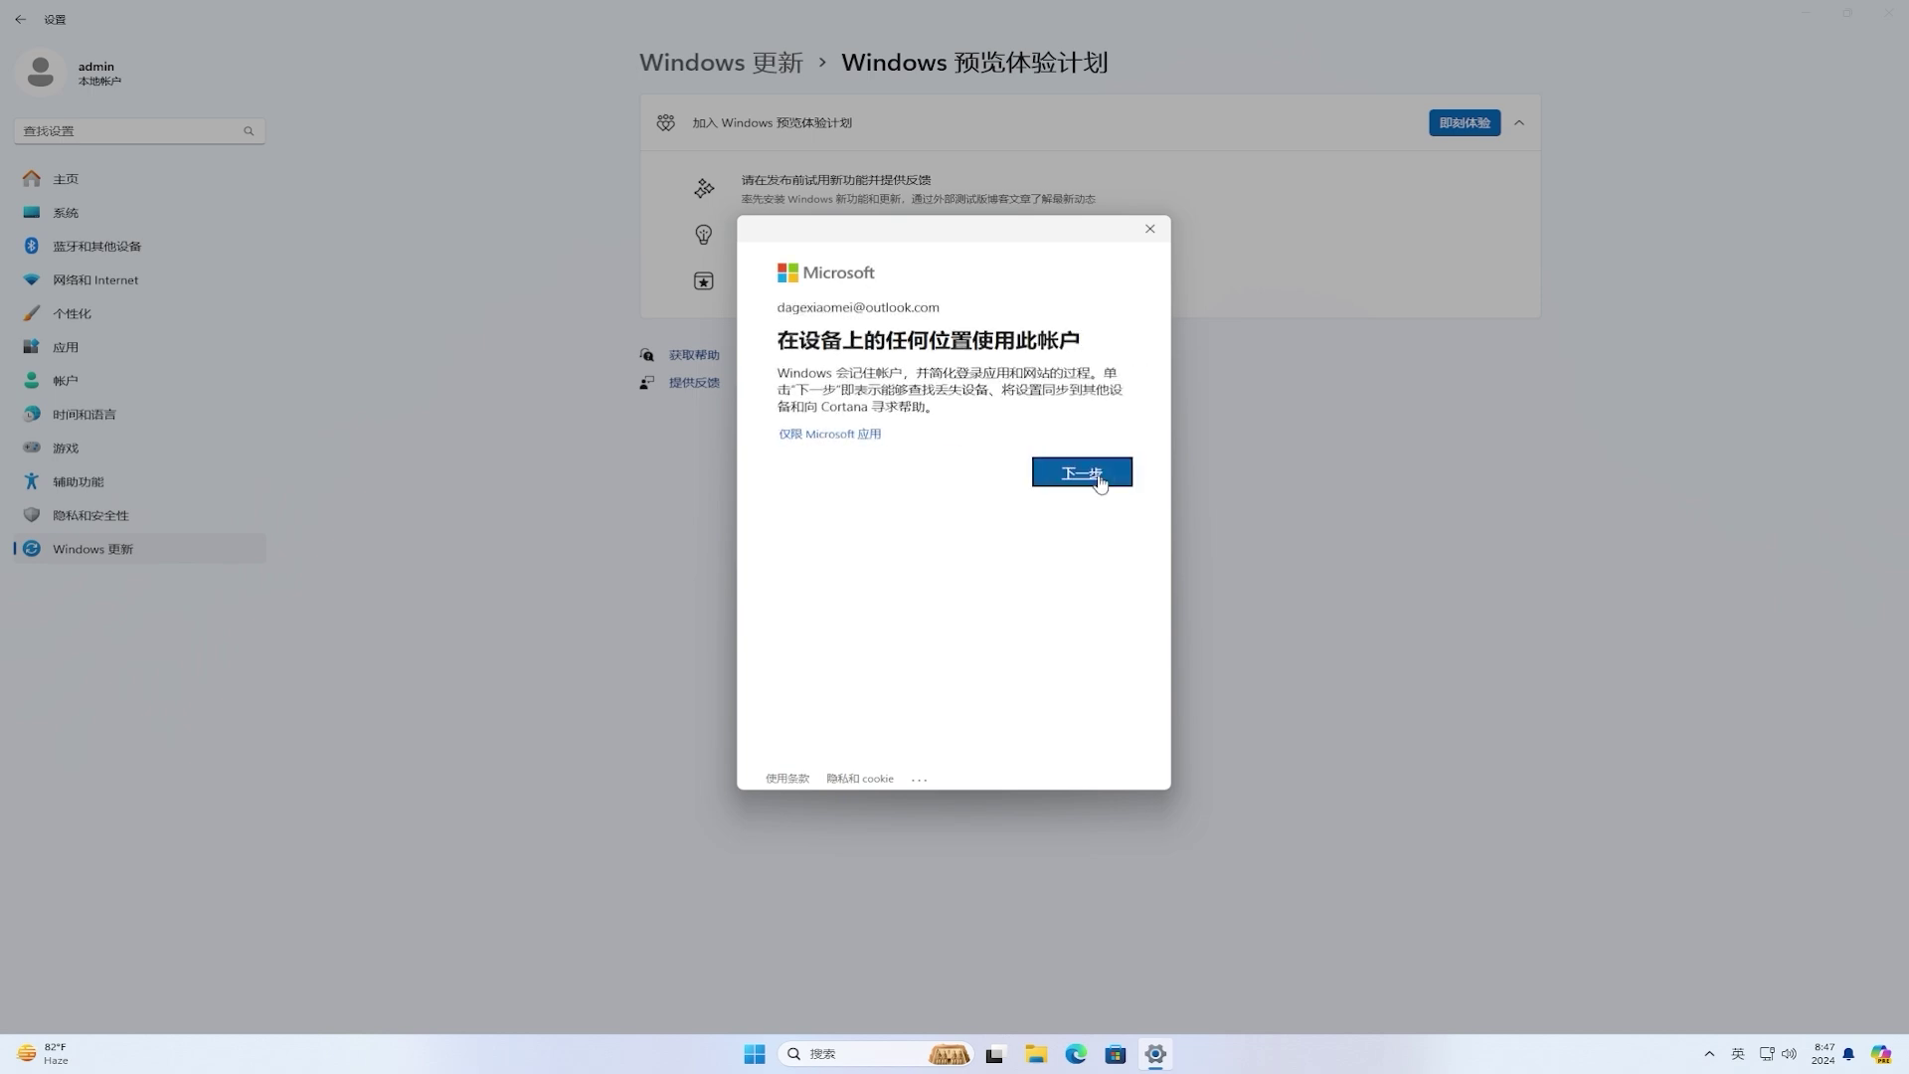
{"action": "left_click", "coordinate": [867, 438]}
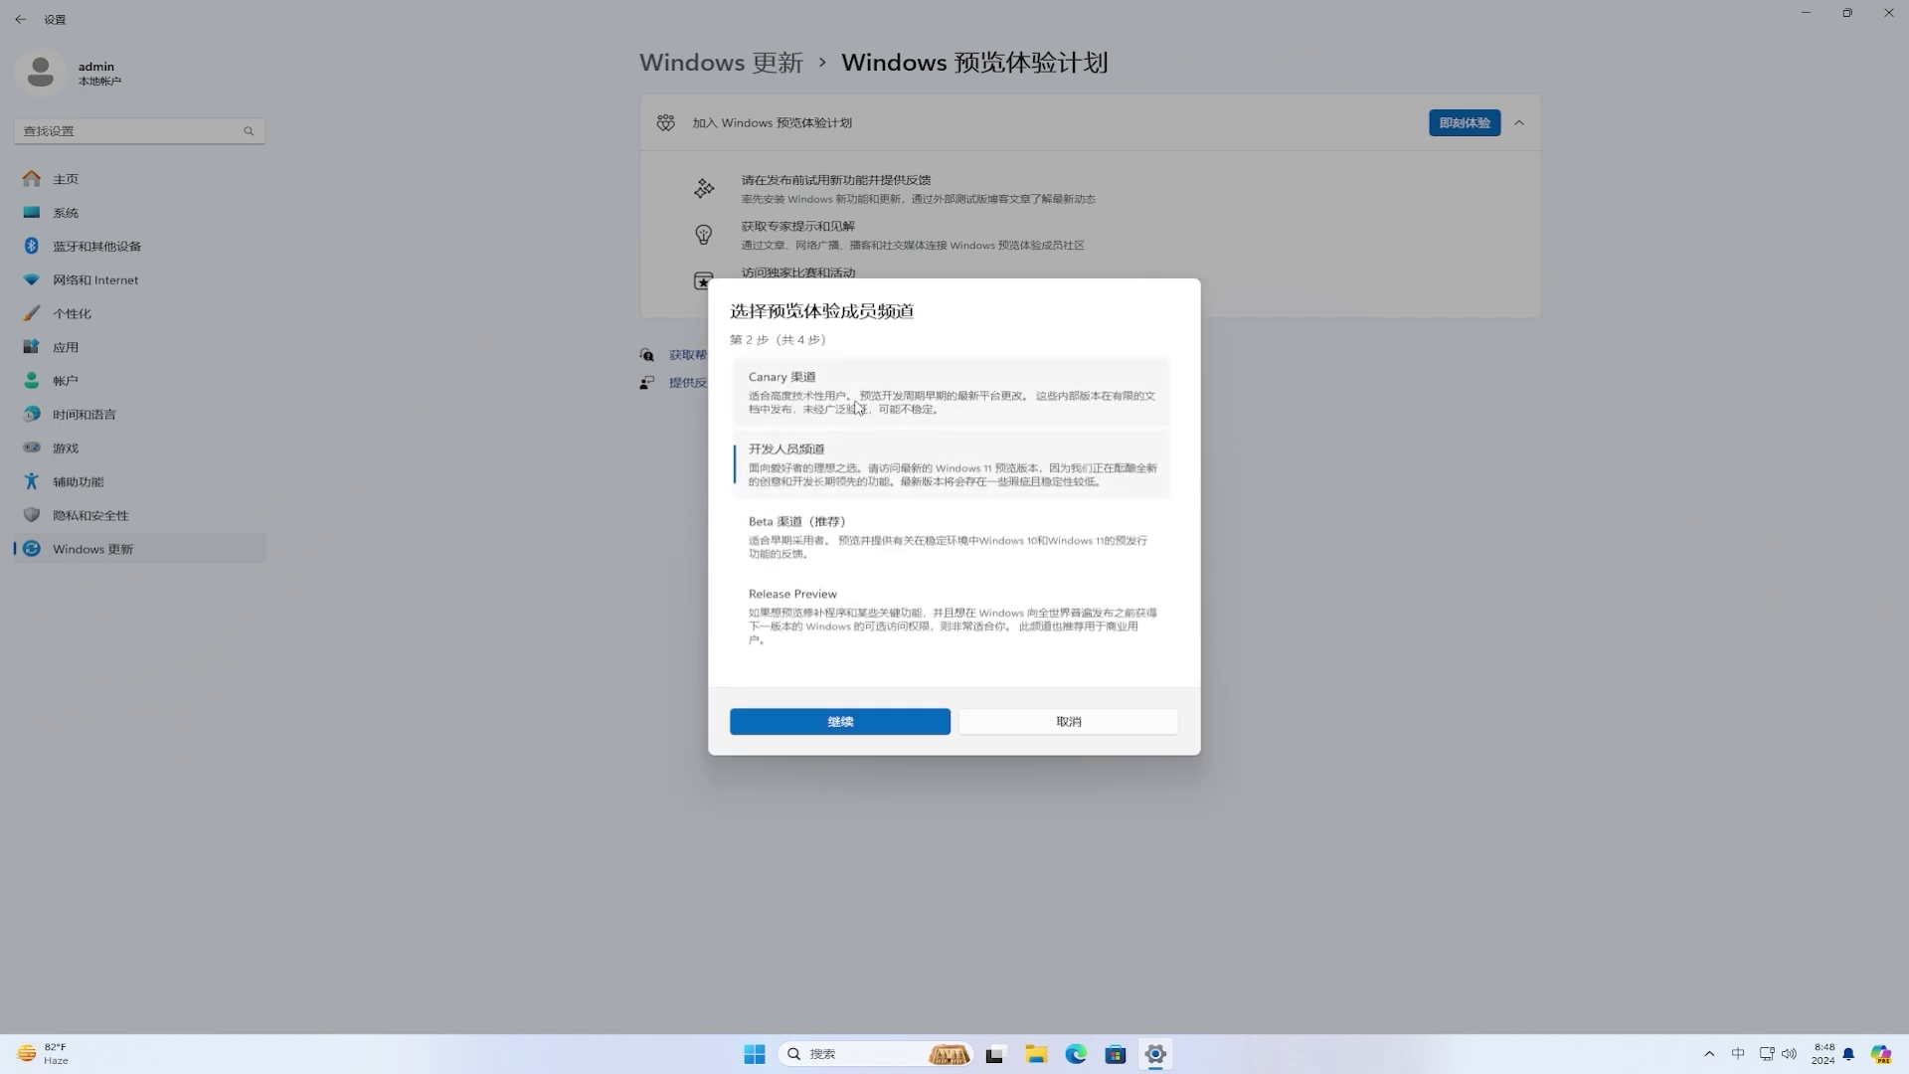
Step: Pick the Canary Channel, accept its warning and the Insider agreement, and restart now
{"action": "left_click", "coordinate": [852, 391]}
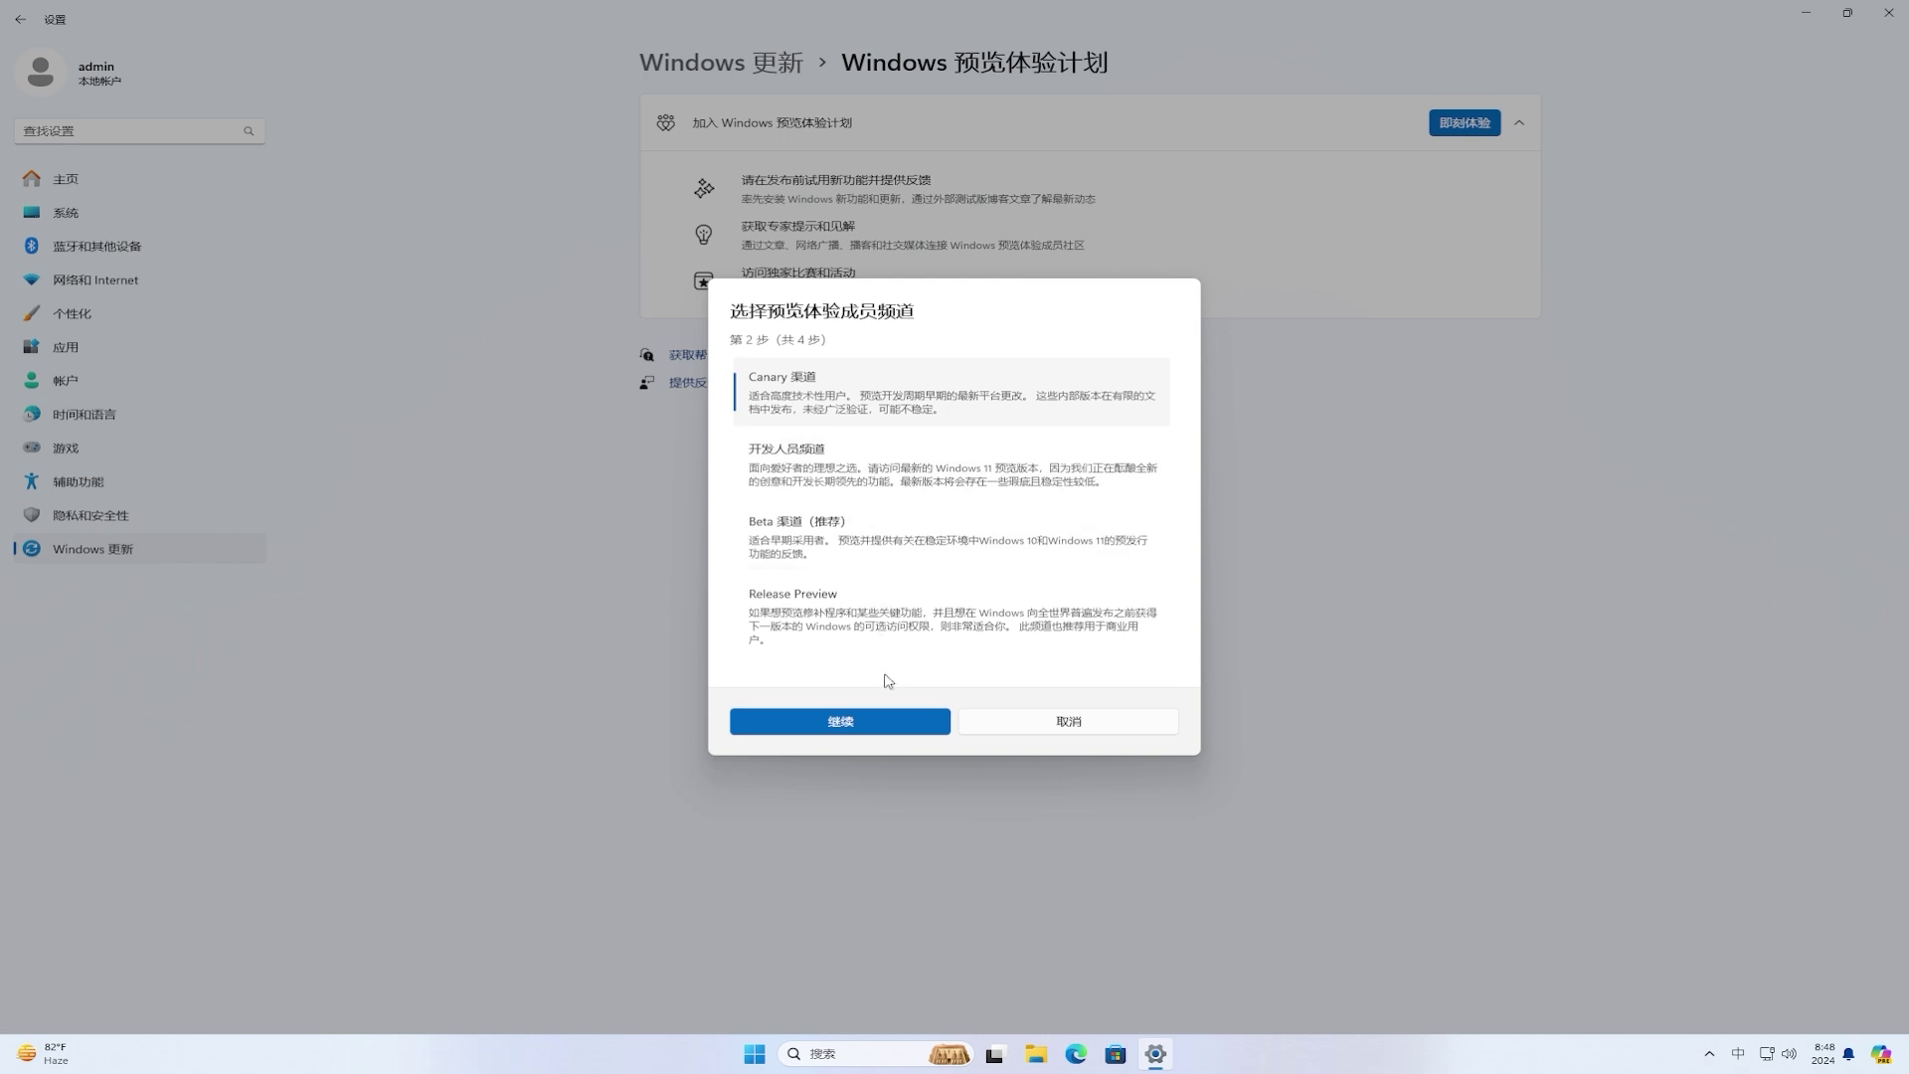
{"action": "left_click", "coordinate": [889, 720]}
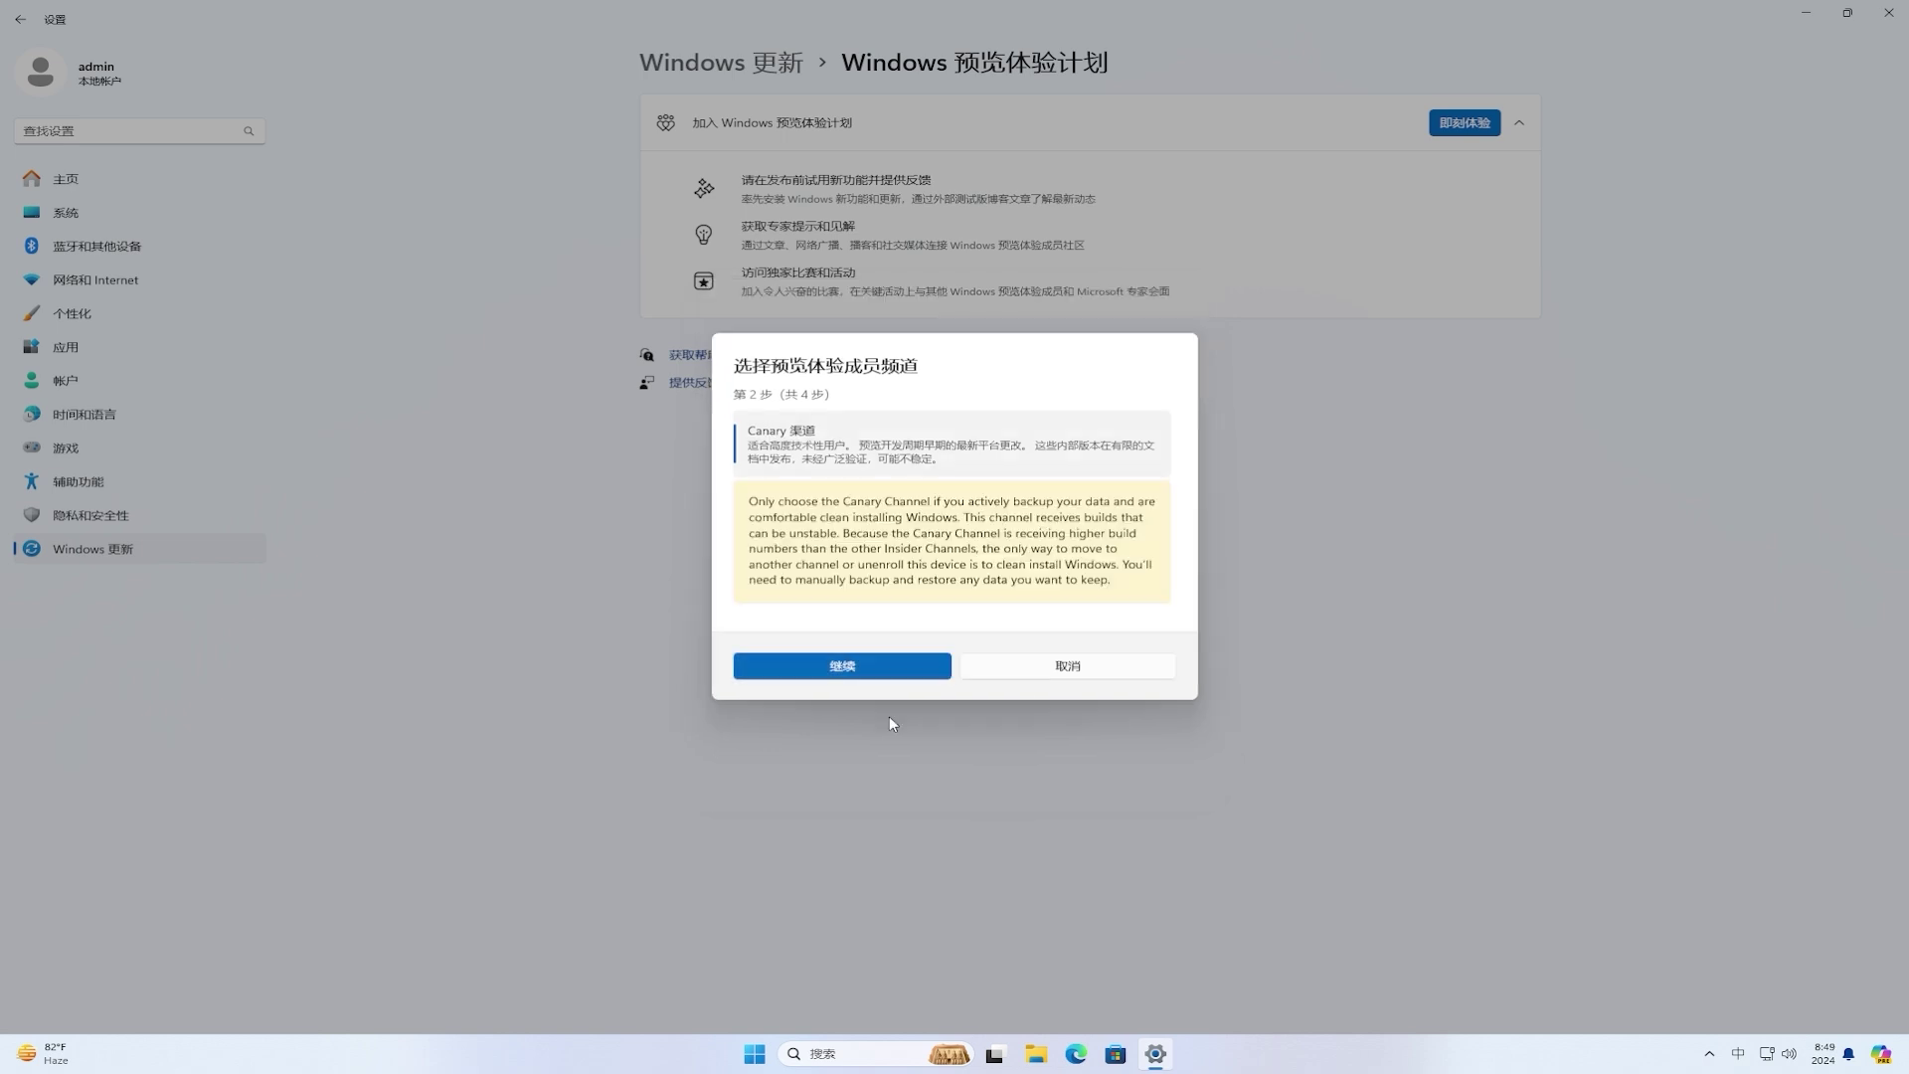
{"action": "left_click", "coordinate": [880, 666]}
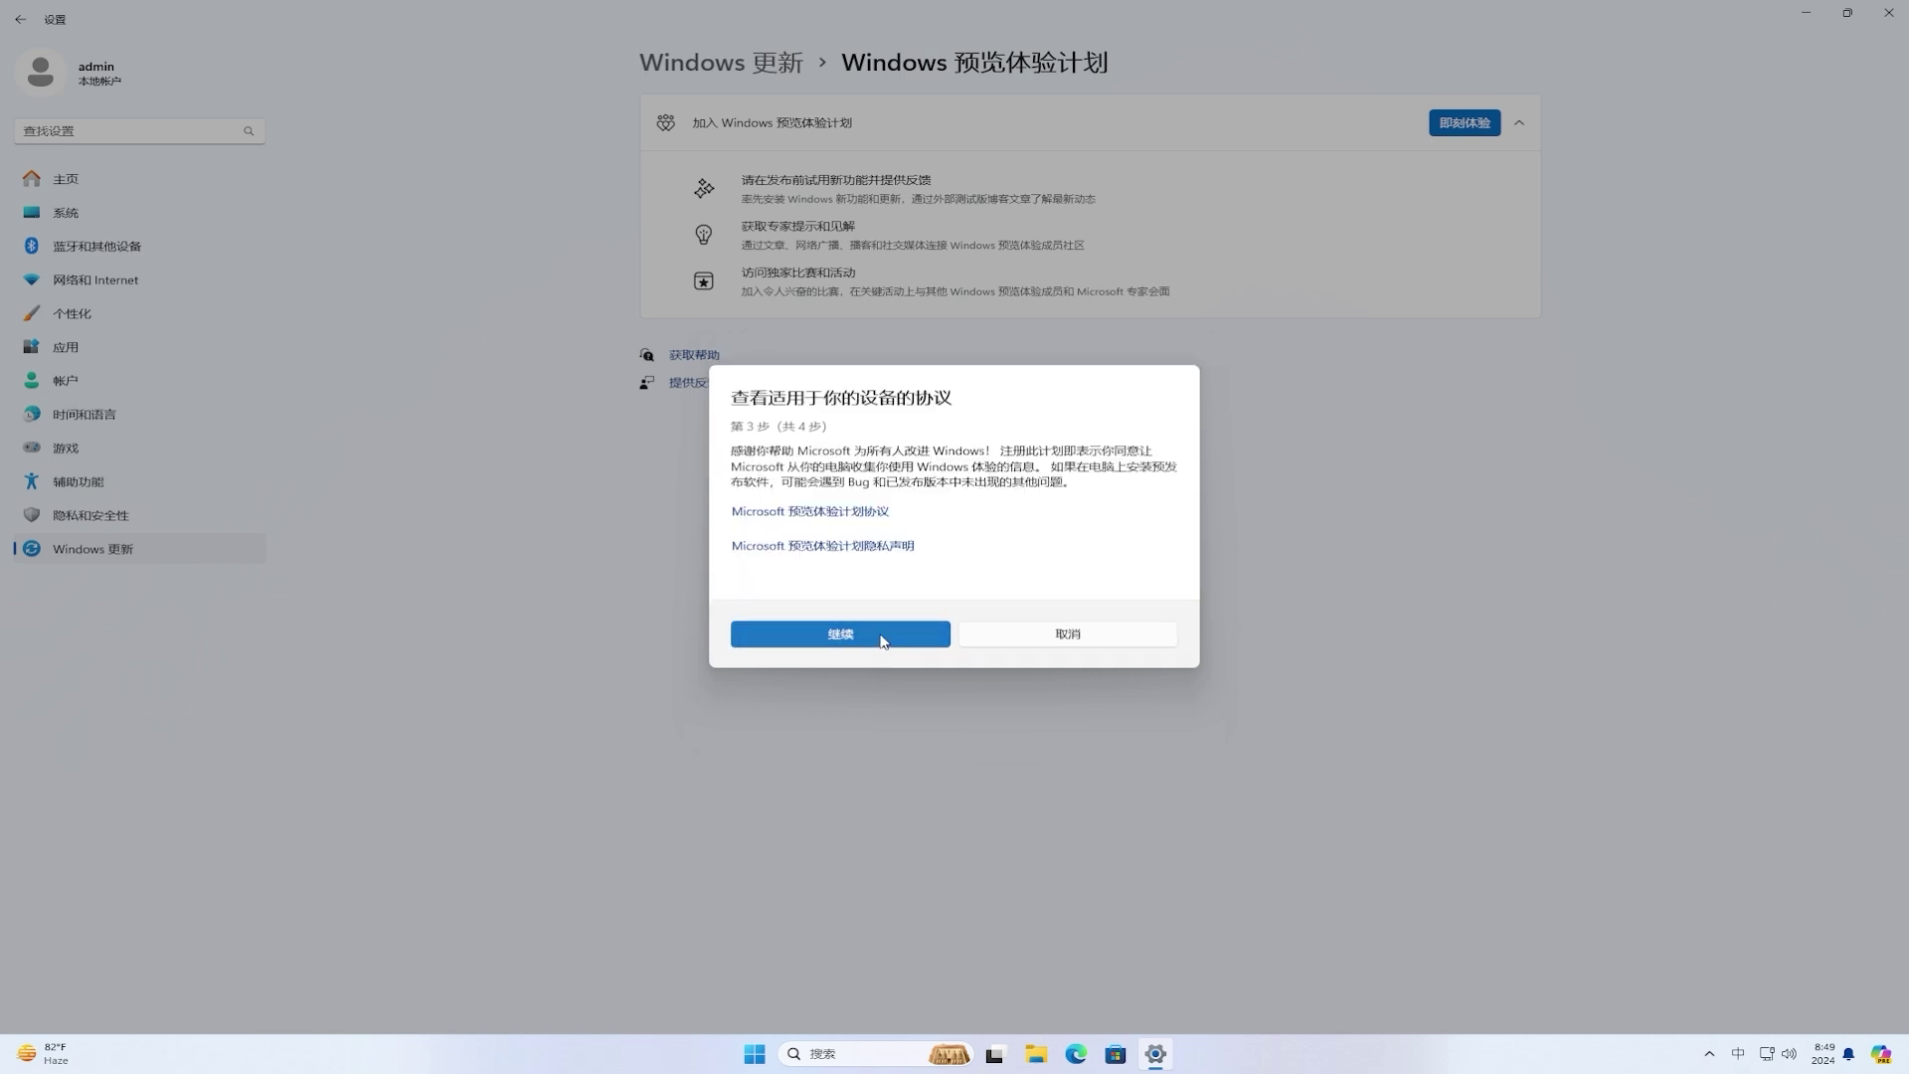
{"action": "left_click", "coordinate": [883, 638]}
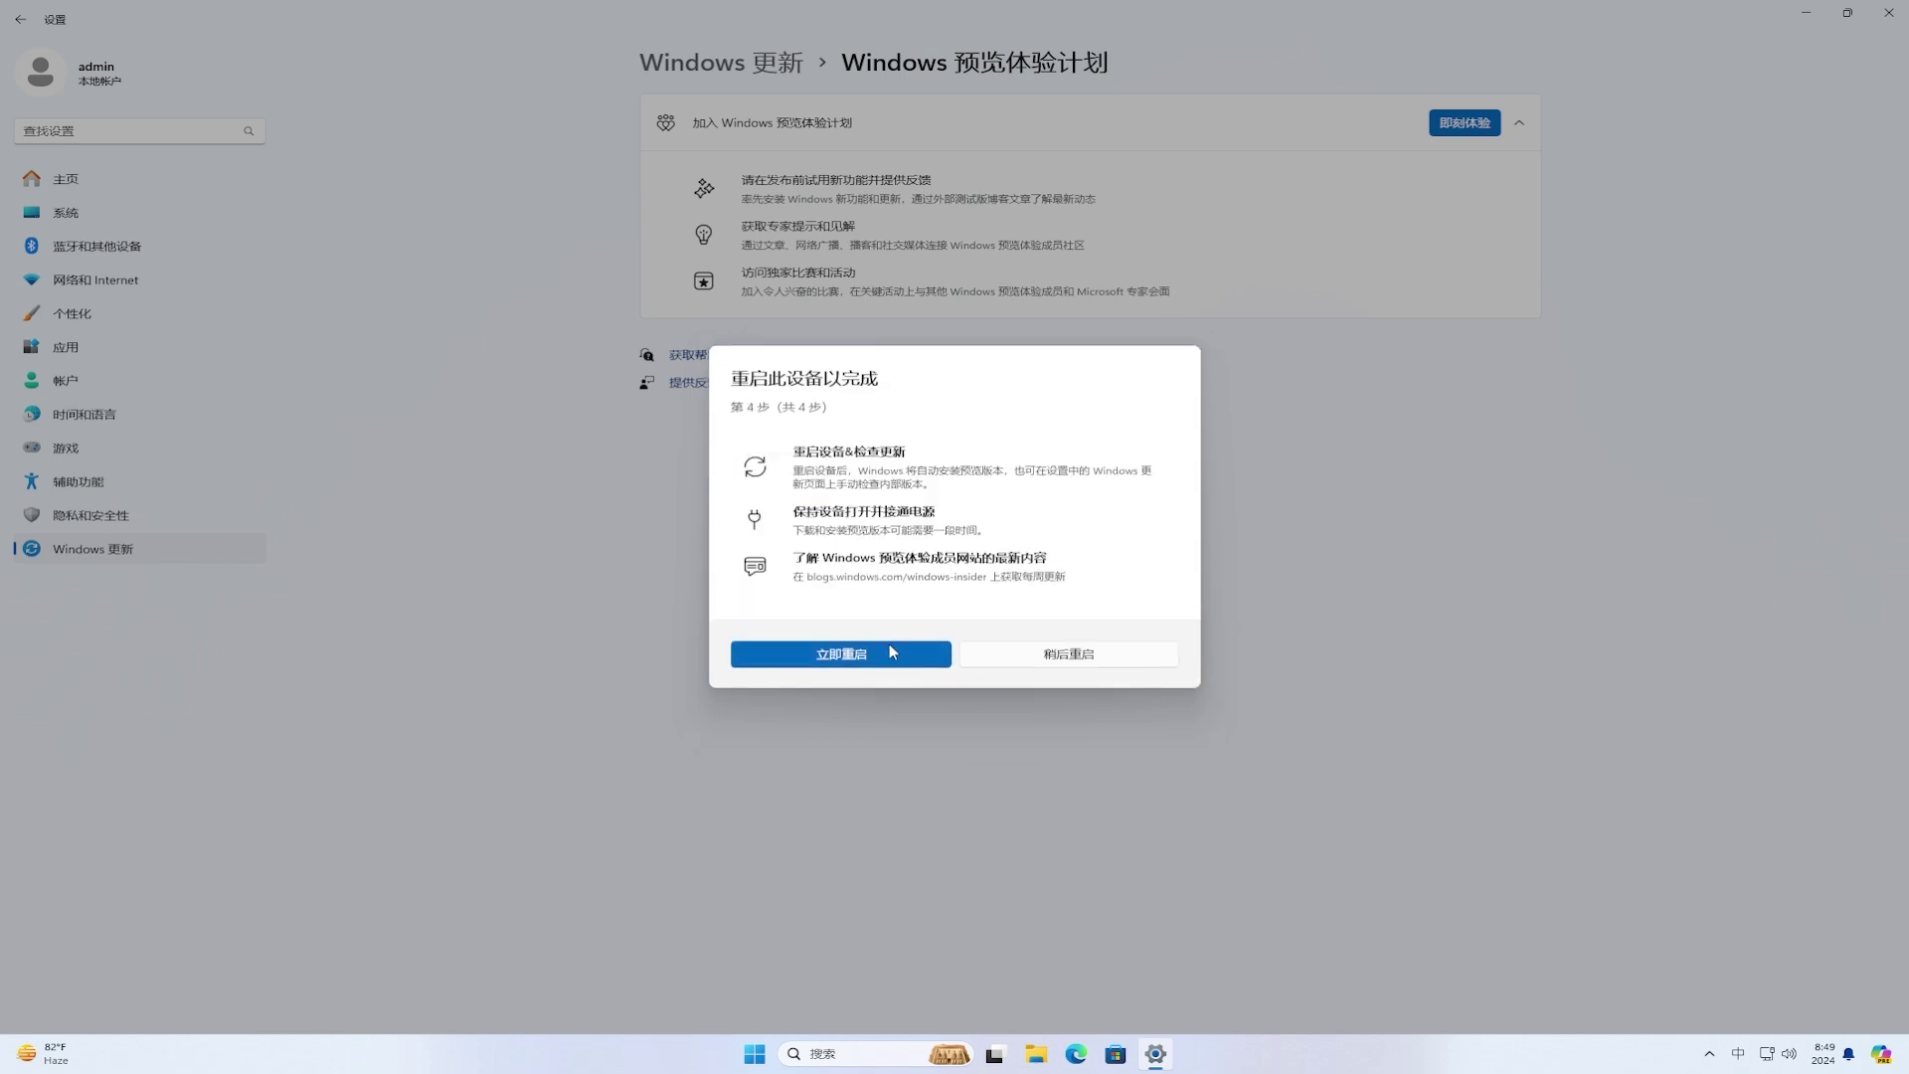
{"action": "left_click", "coordinate": [905, 659]}
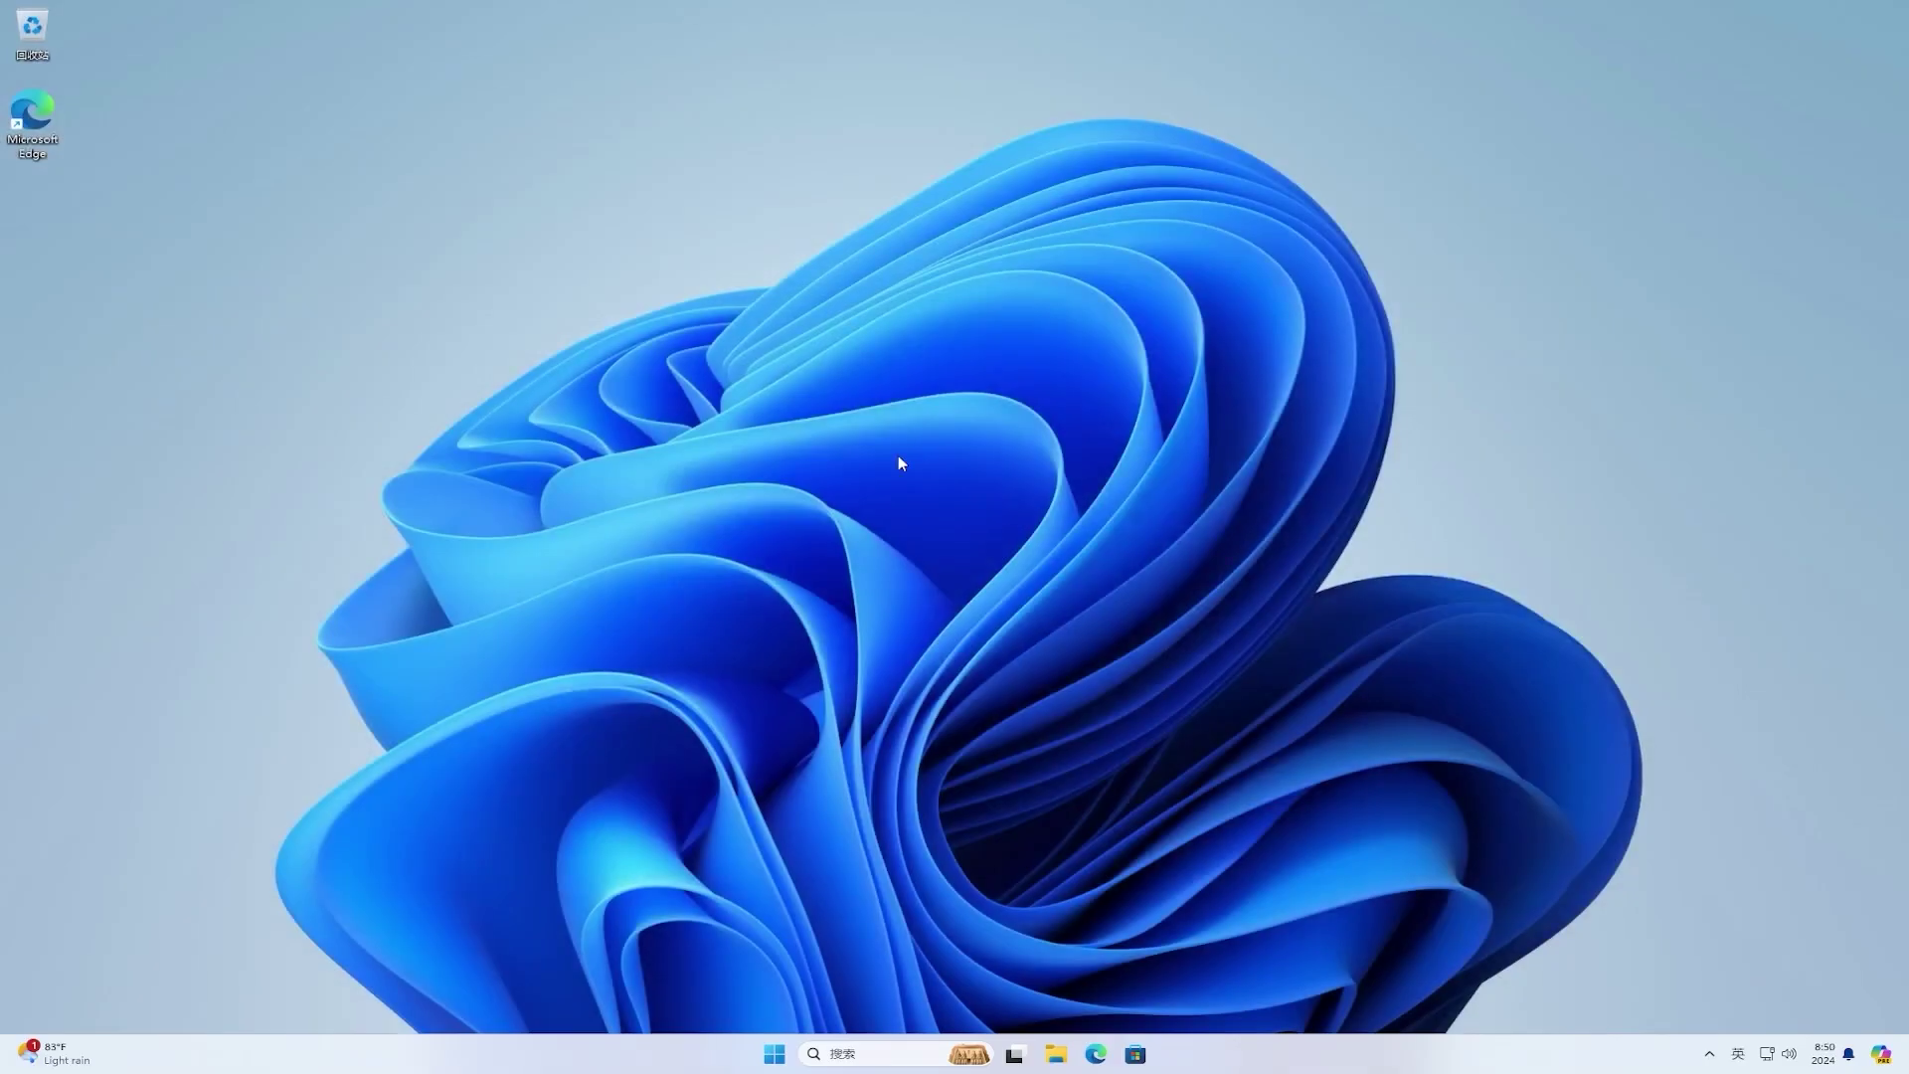
Step: In Windows Update, turn on Get the latest updates and check, downloading build 27686.1000
{"action": "left_click", "coordinate": [782, 1055]}
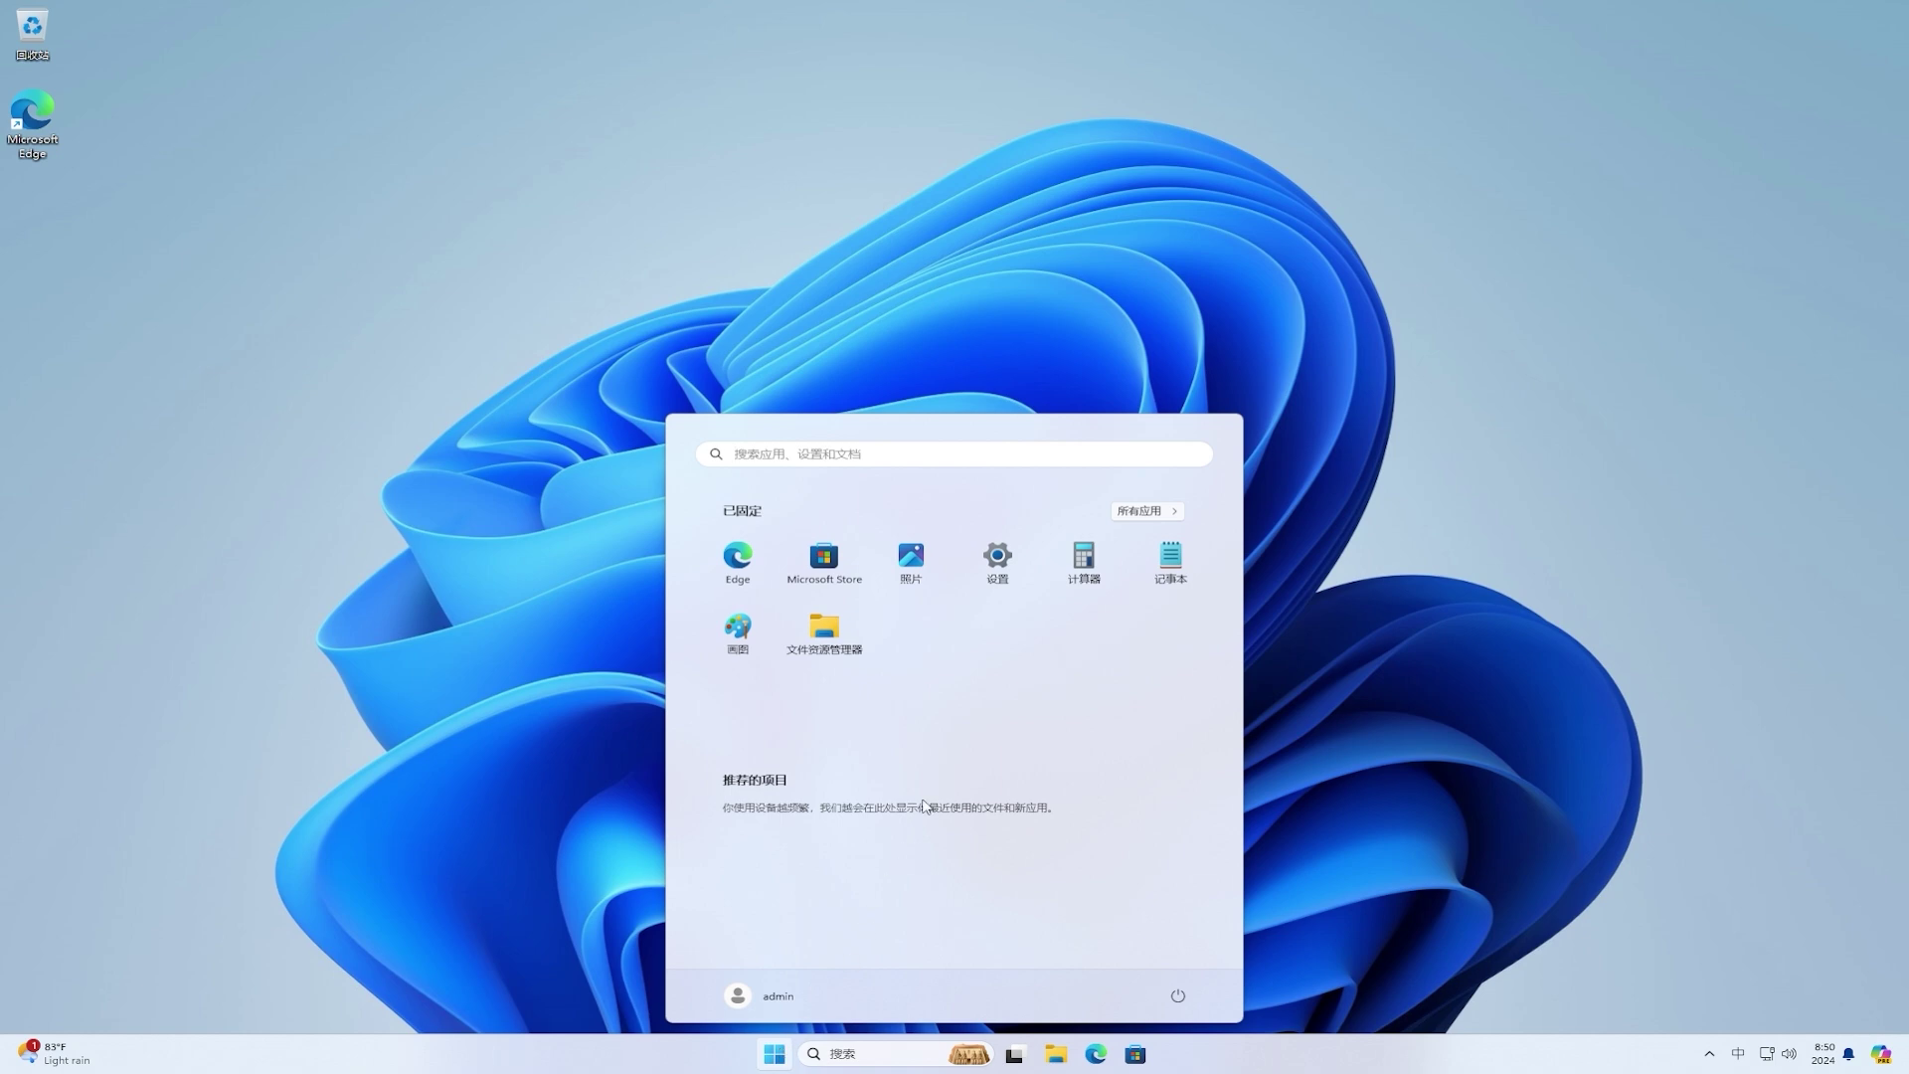
{"action": "left_click", "coordinate": [999, 572]}
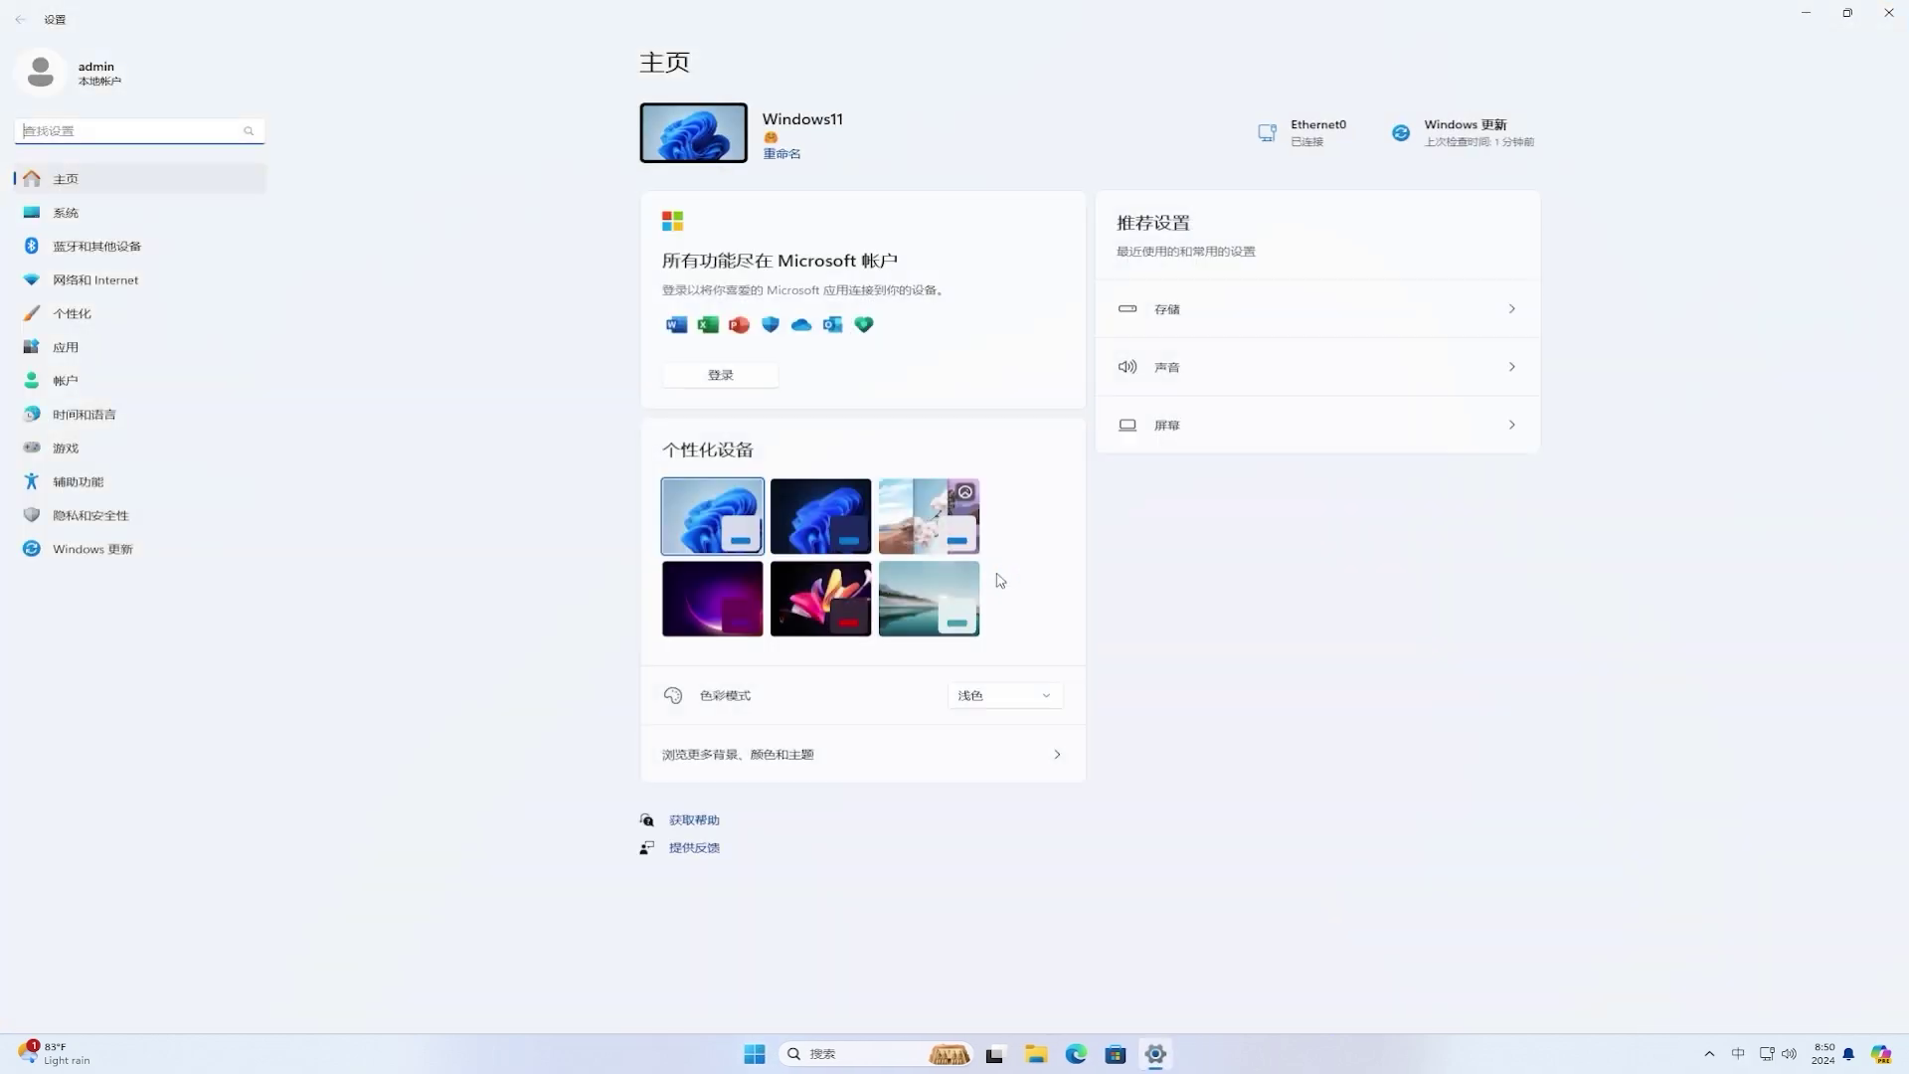
{"action": "left_click", "coordinate": [156, 568]}
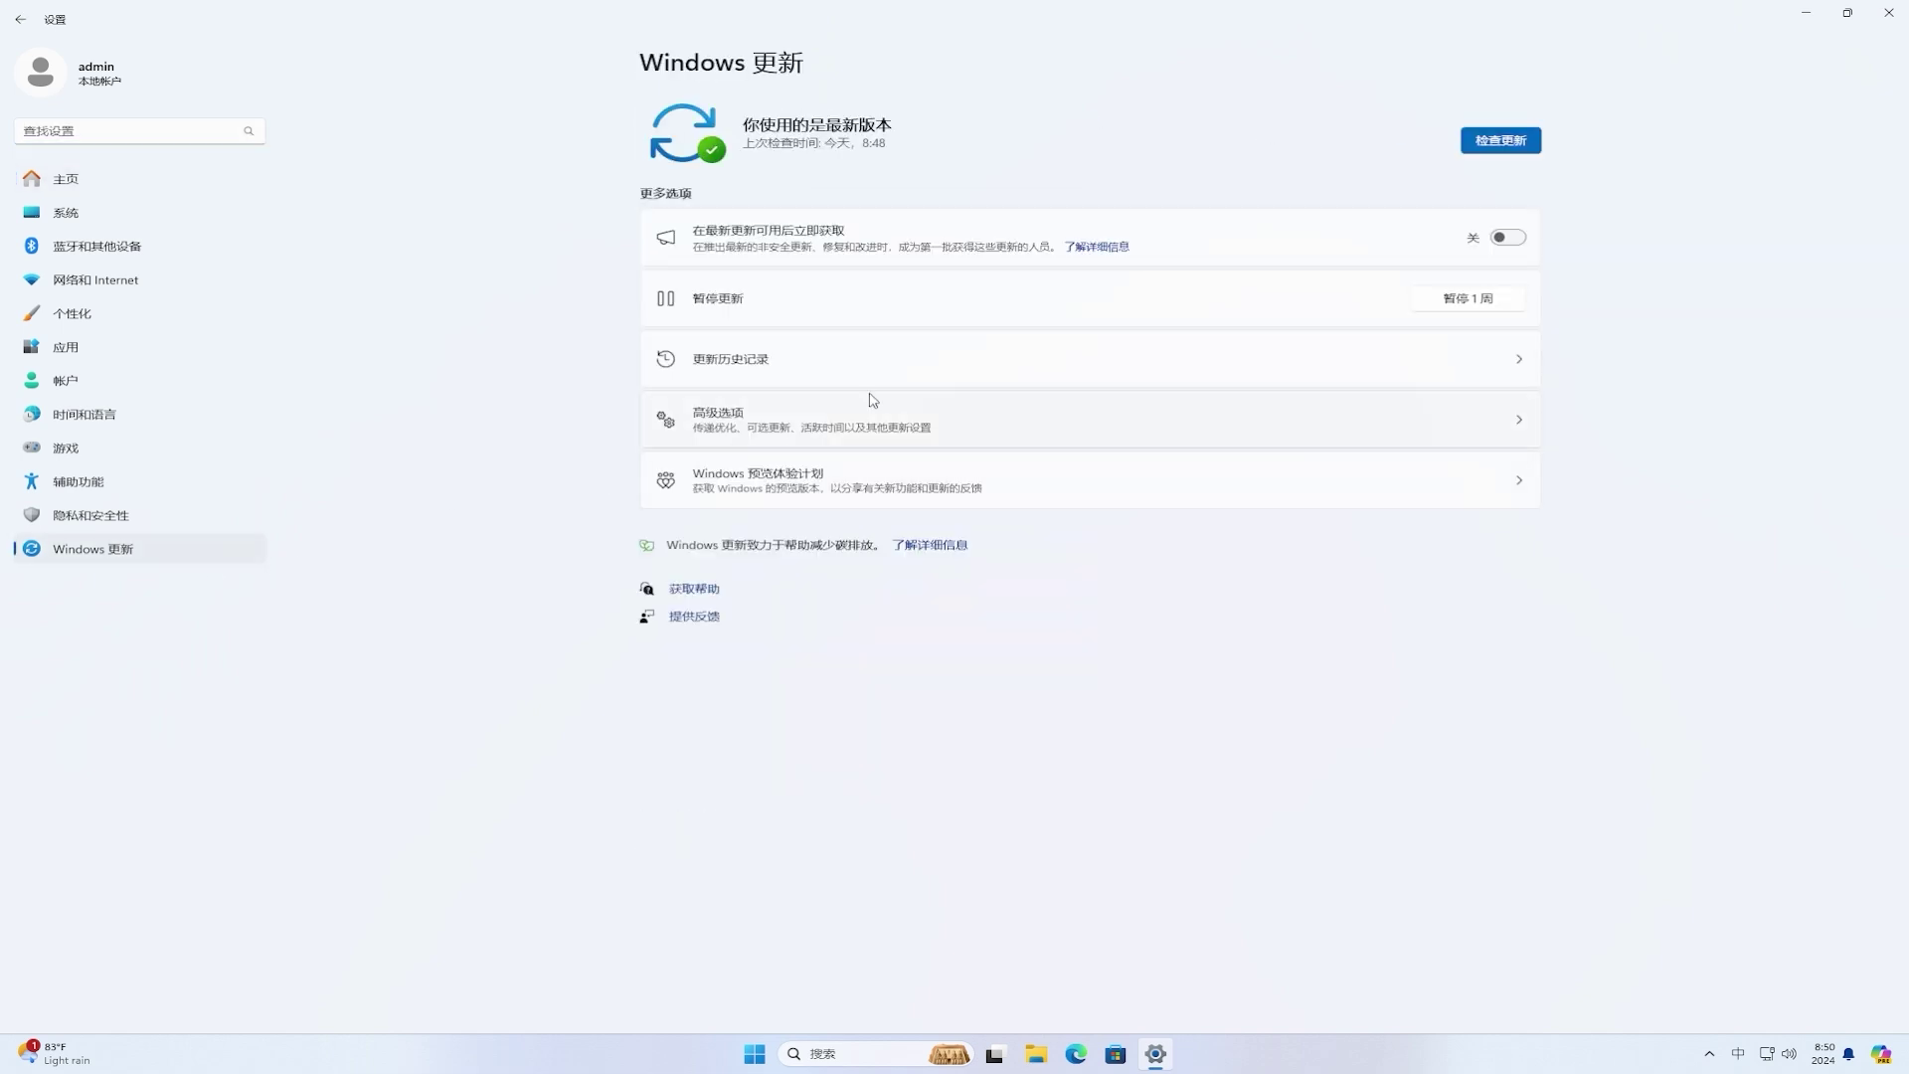
{"action": "left_click", "coordinate": [1507, 239]}
{"action": "left_click", "coordinate": [1521, 151]}
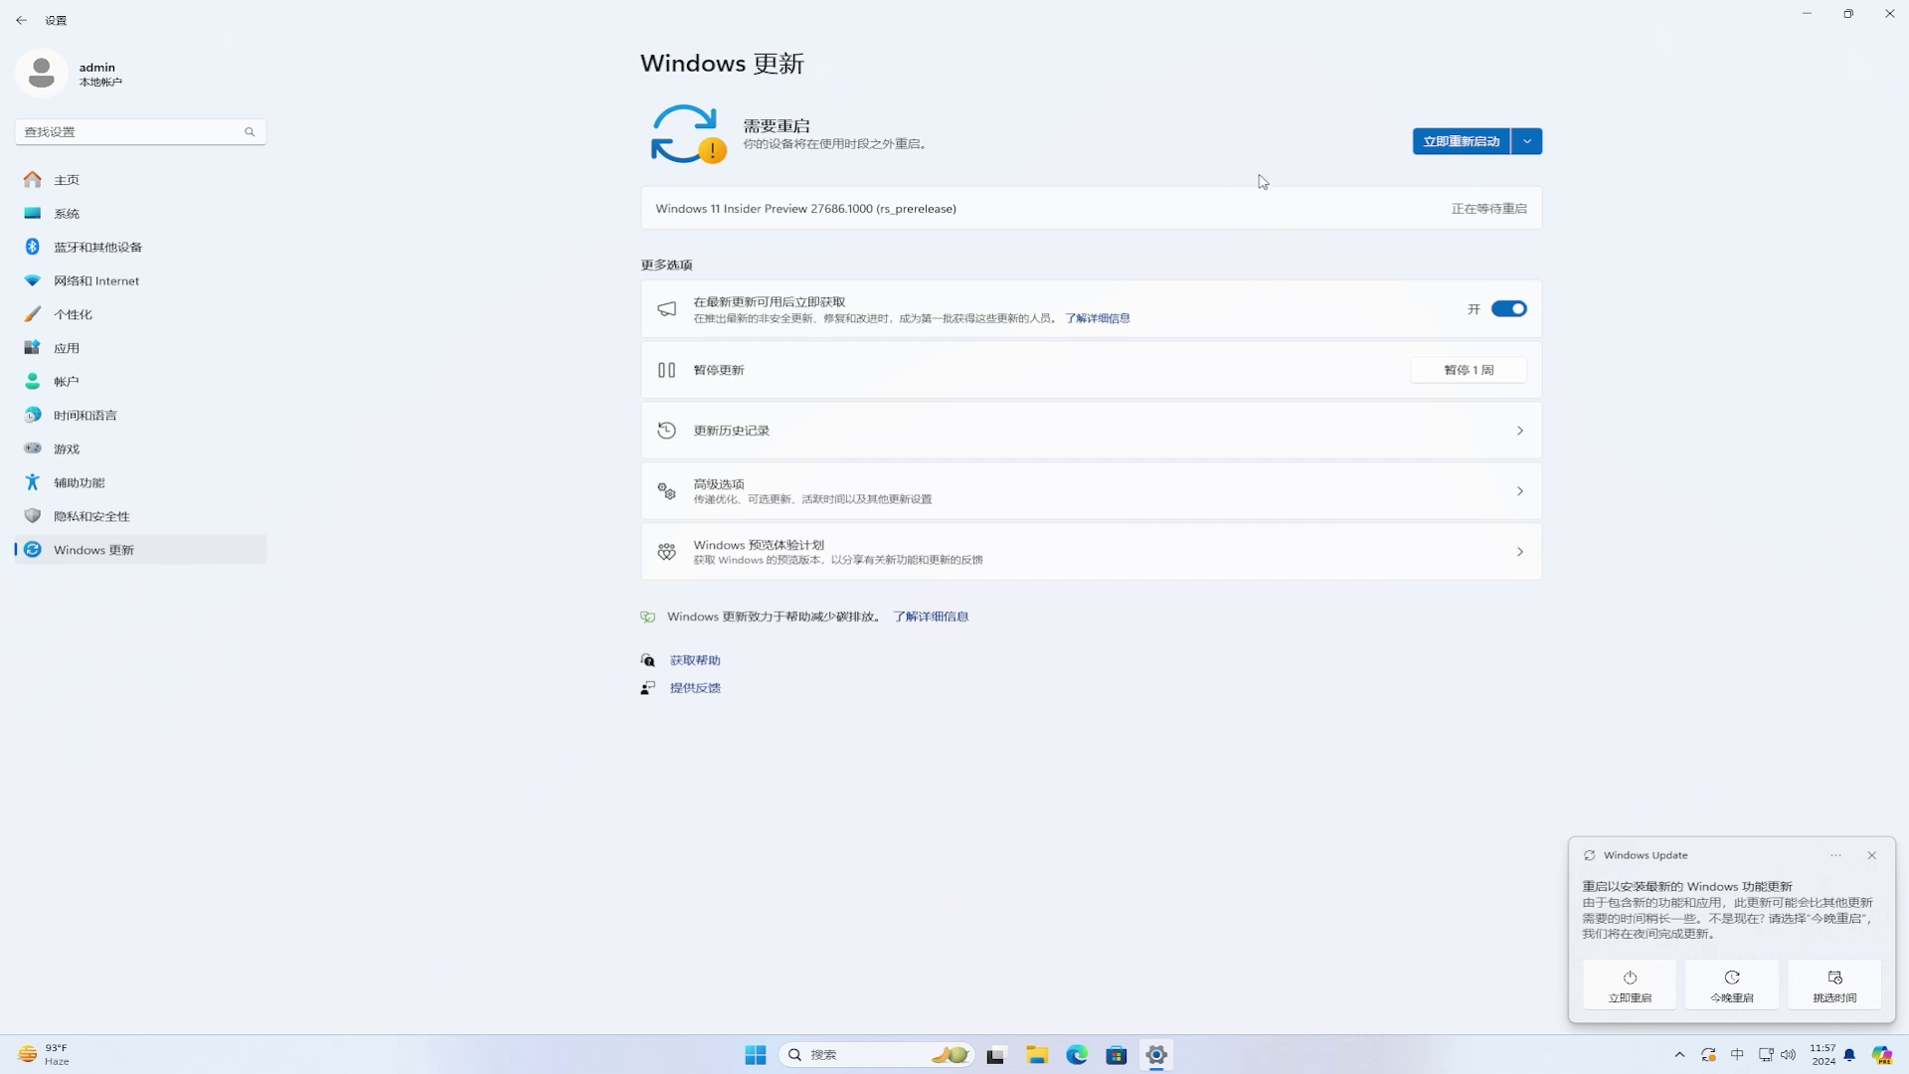
Step: Restart now to install Insider Preview build 27686
{"action": "left_click", "coordinate": [1465, 147]}
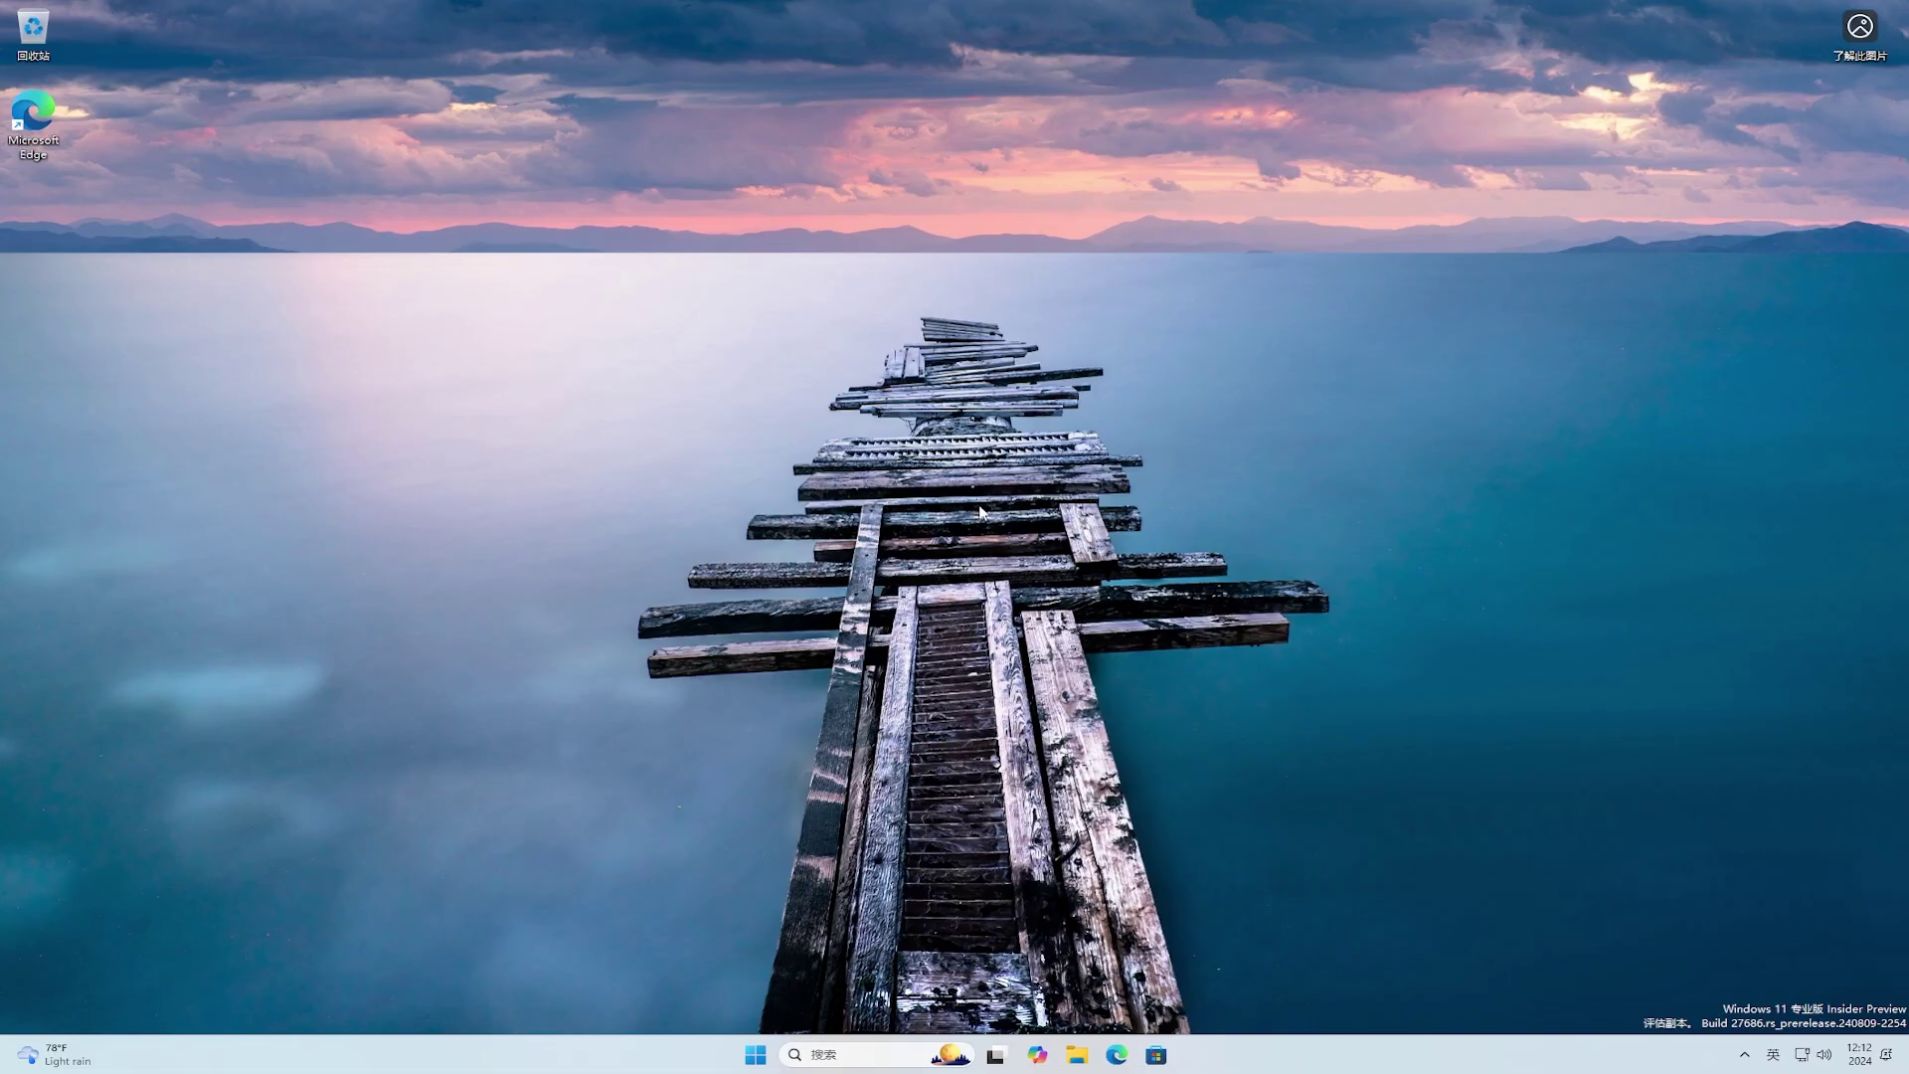
Step: Open drive C: in File Explorer via This PC and select the Windows.old folder
{"action": "left_click", "coordinate": [1077, 1056]}
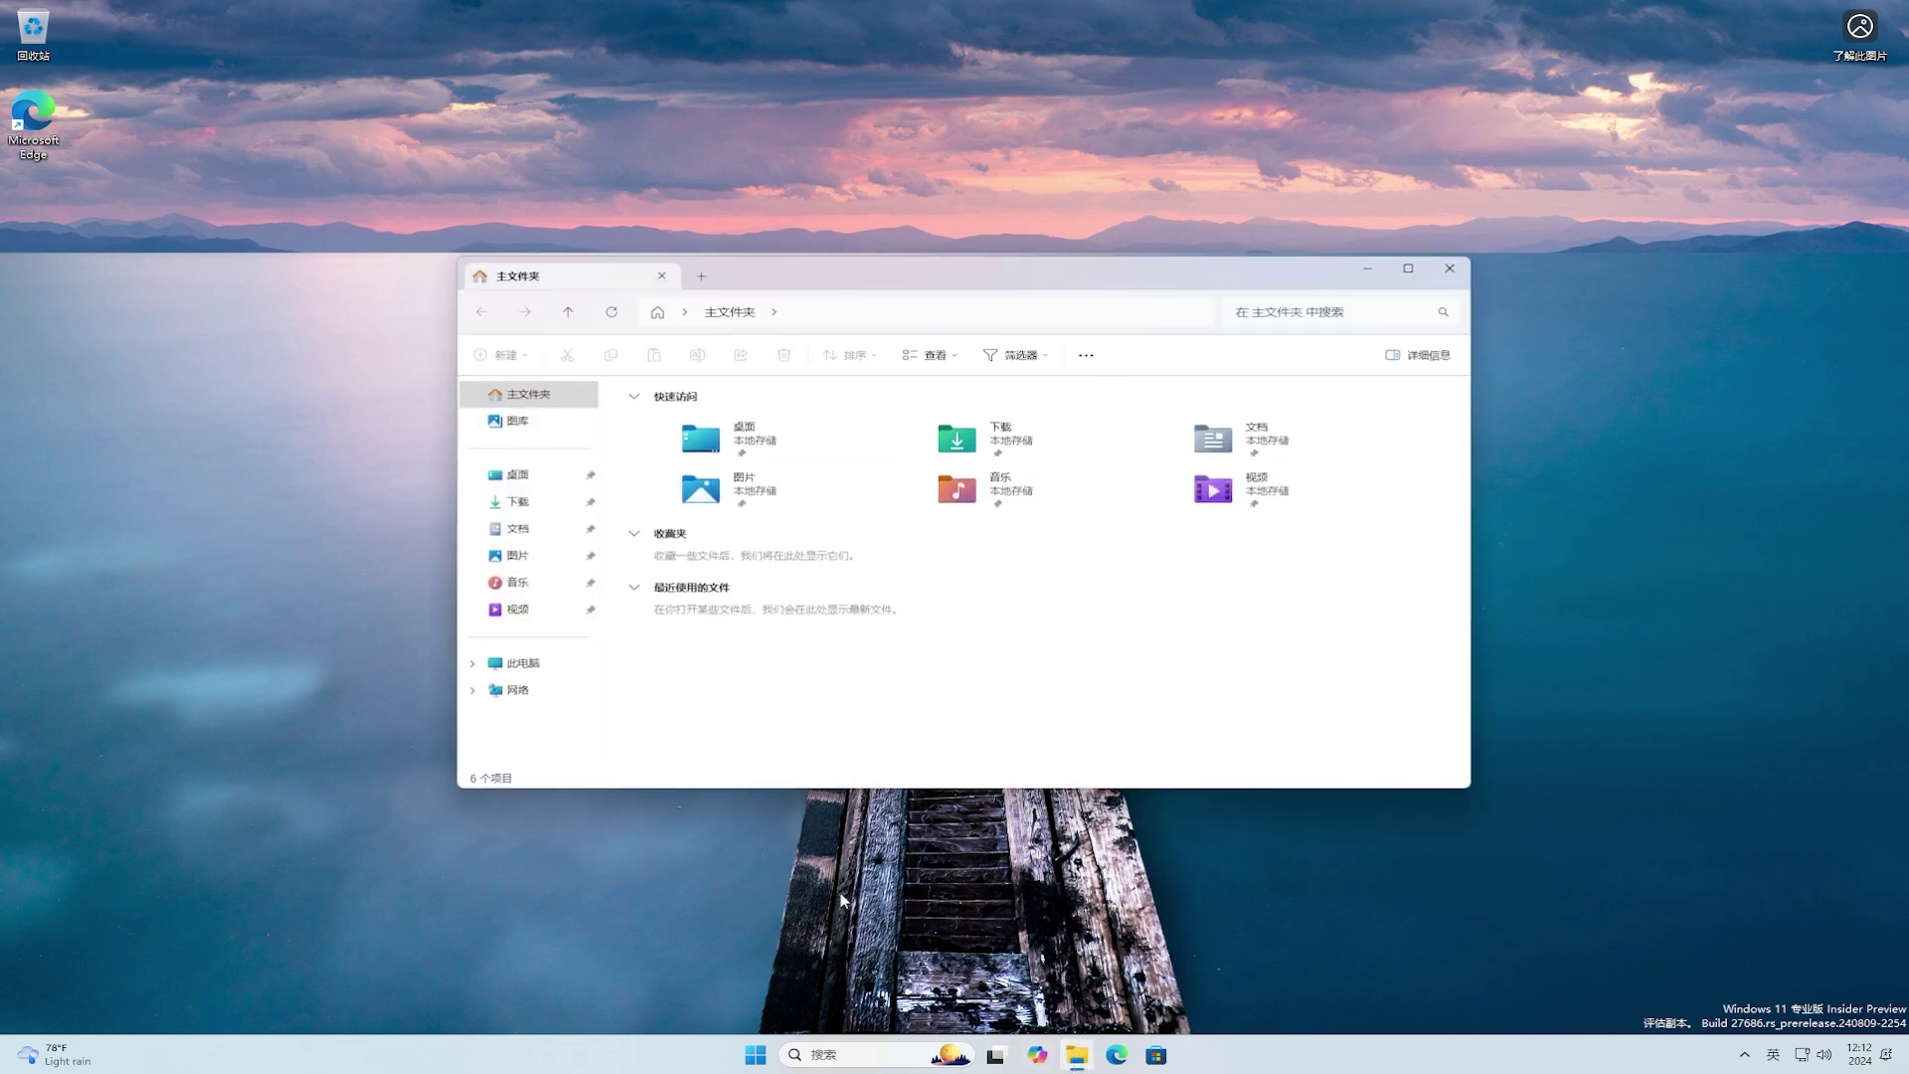
{"action": "left_click", "coordinate": [524, 664]}
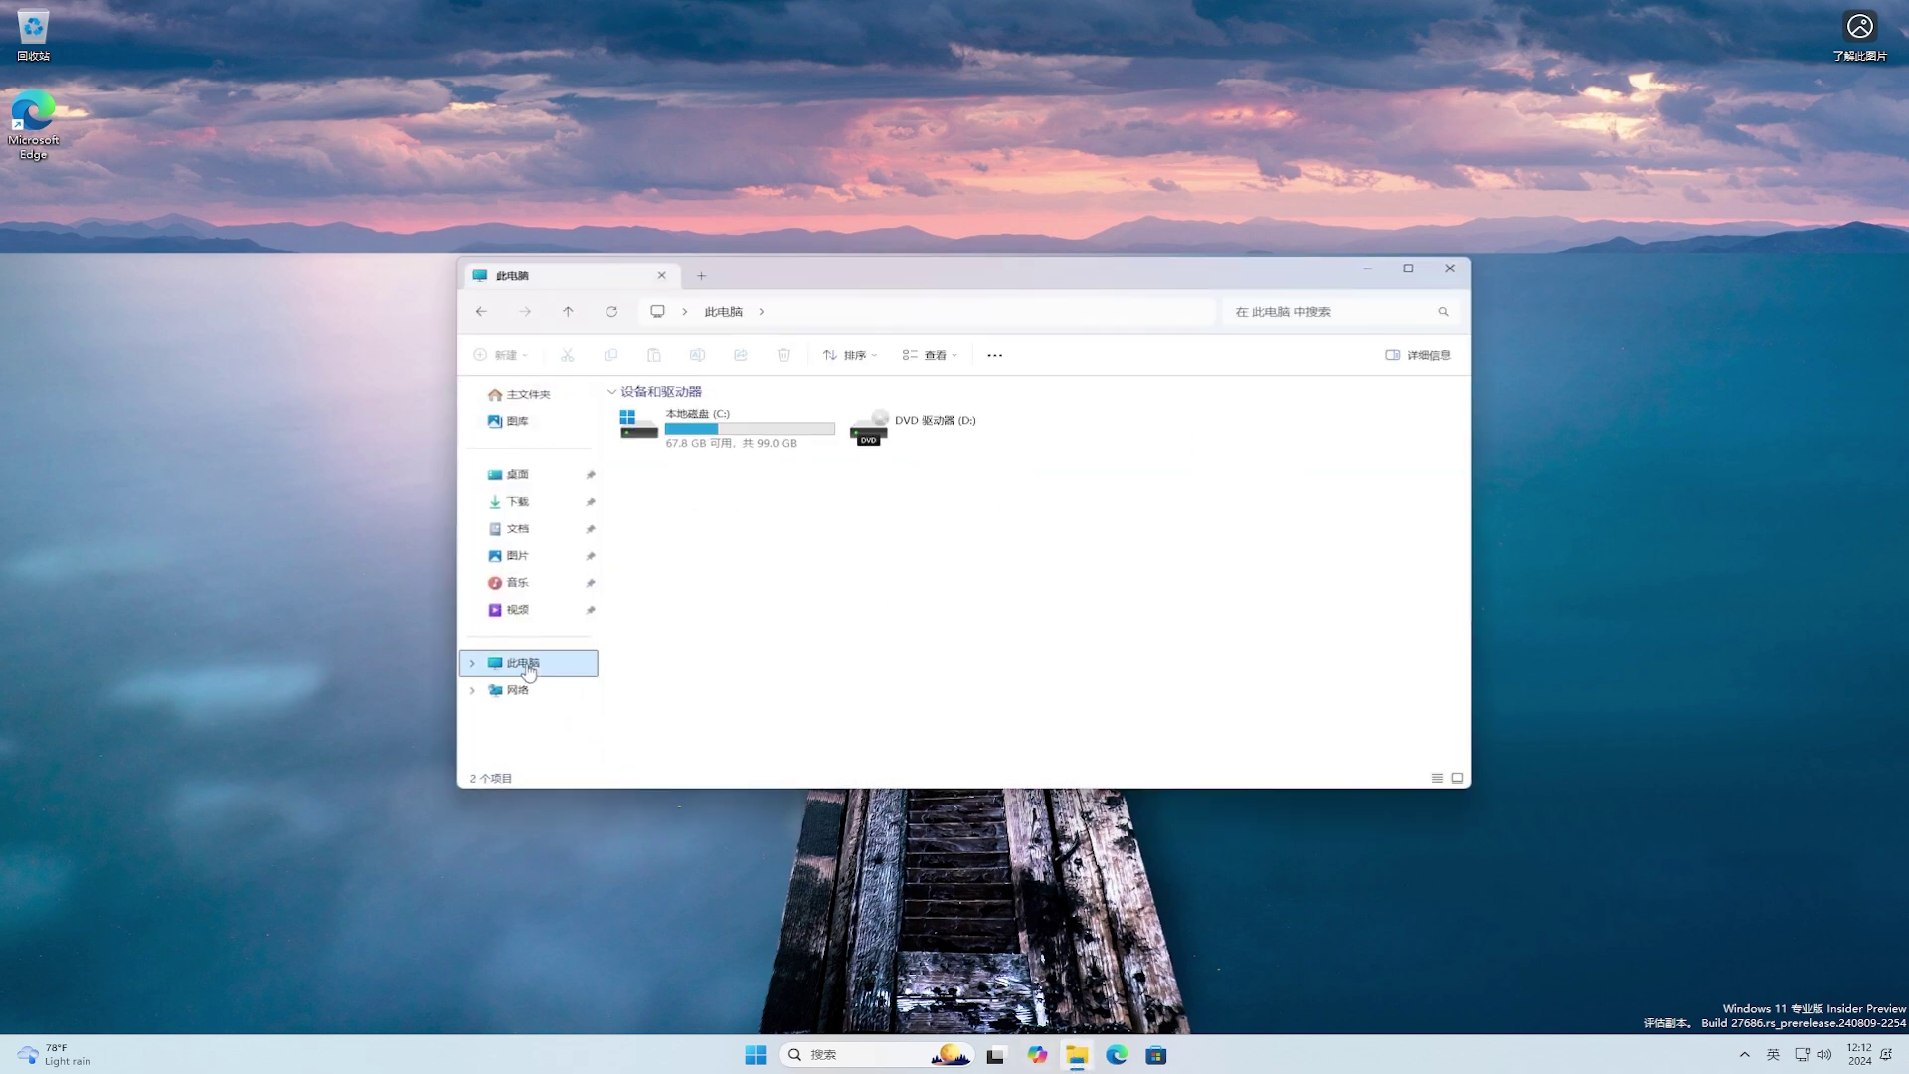
{"action": "double_click", "coordinate": [765, 442]}
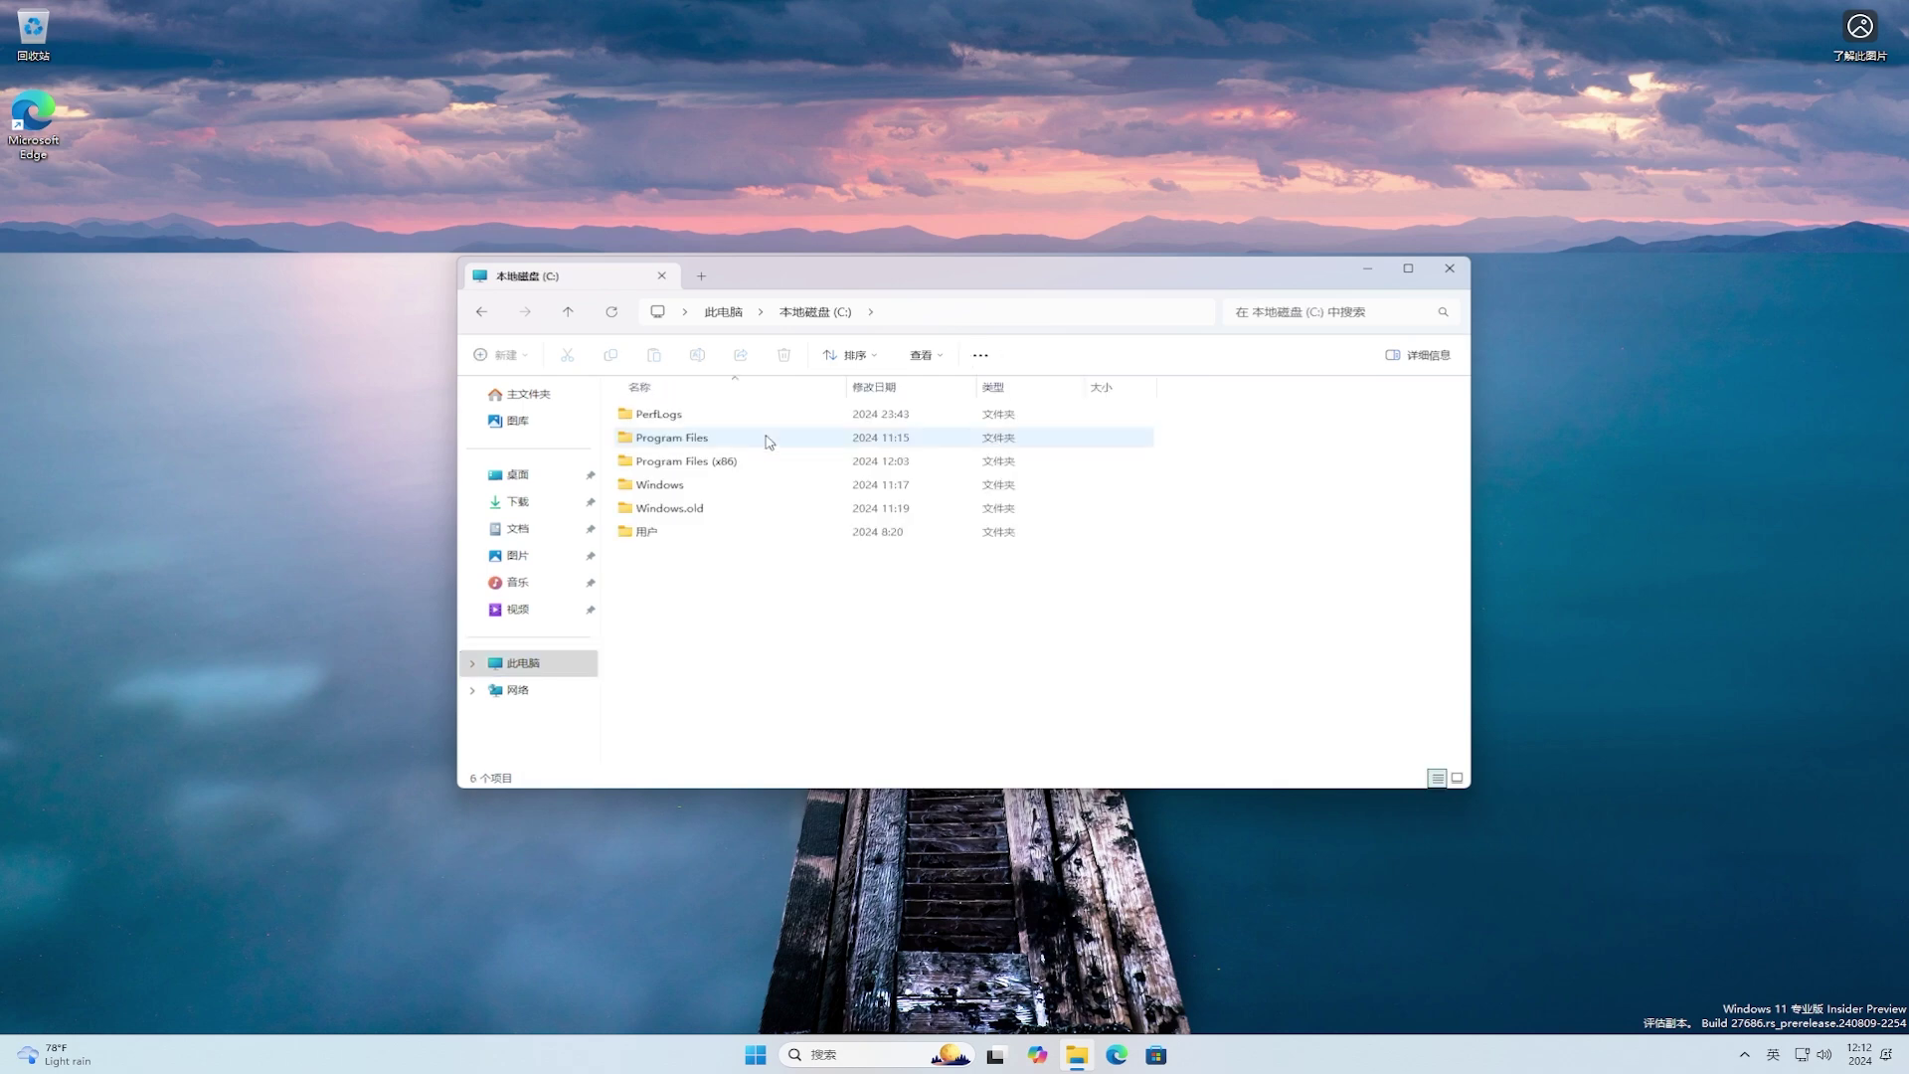
{"action": "left_click", "coordinate": [802, 518]}
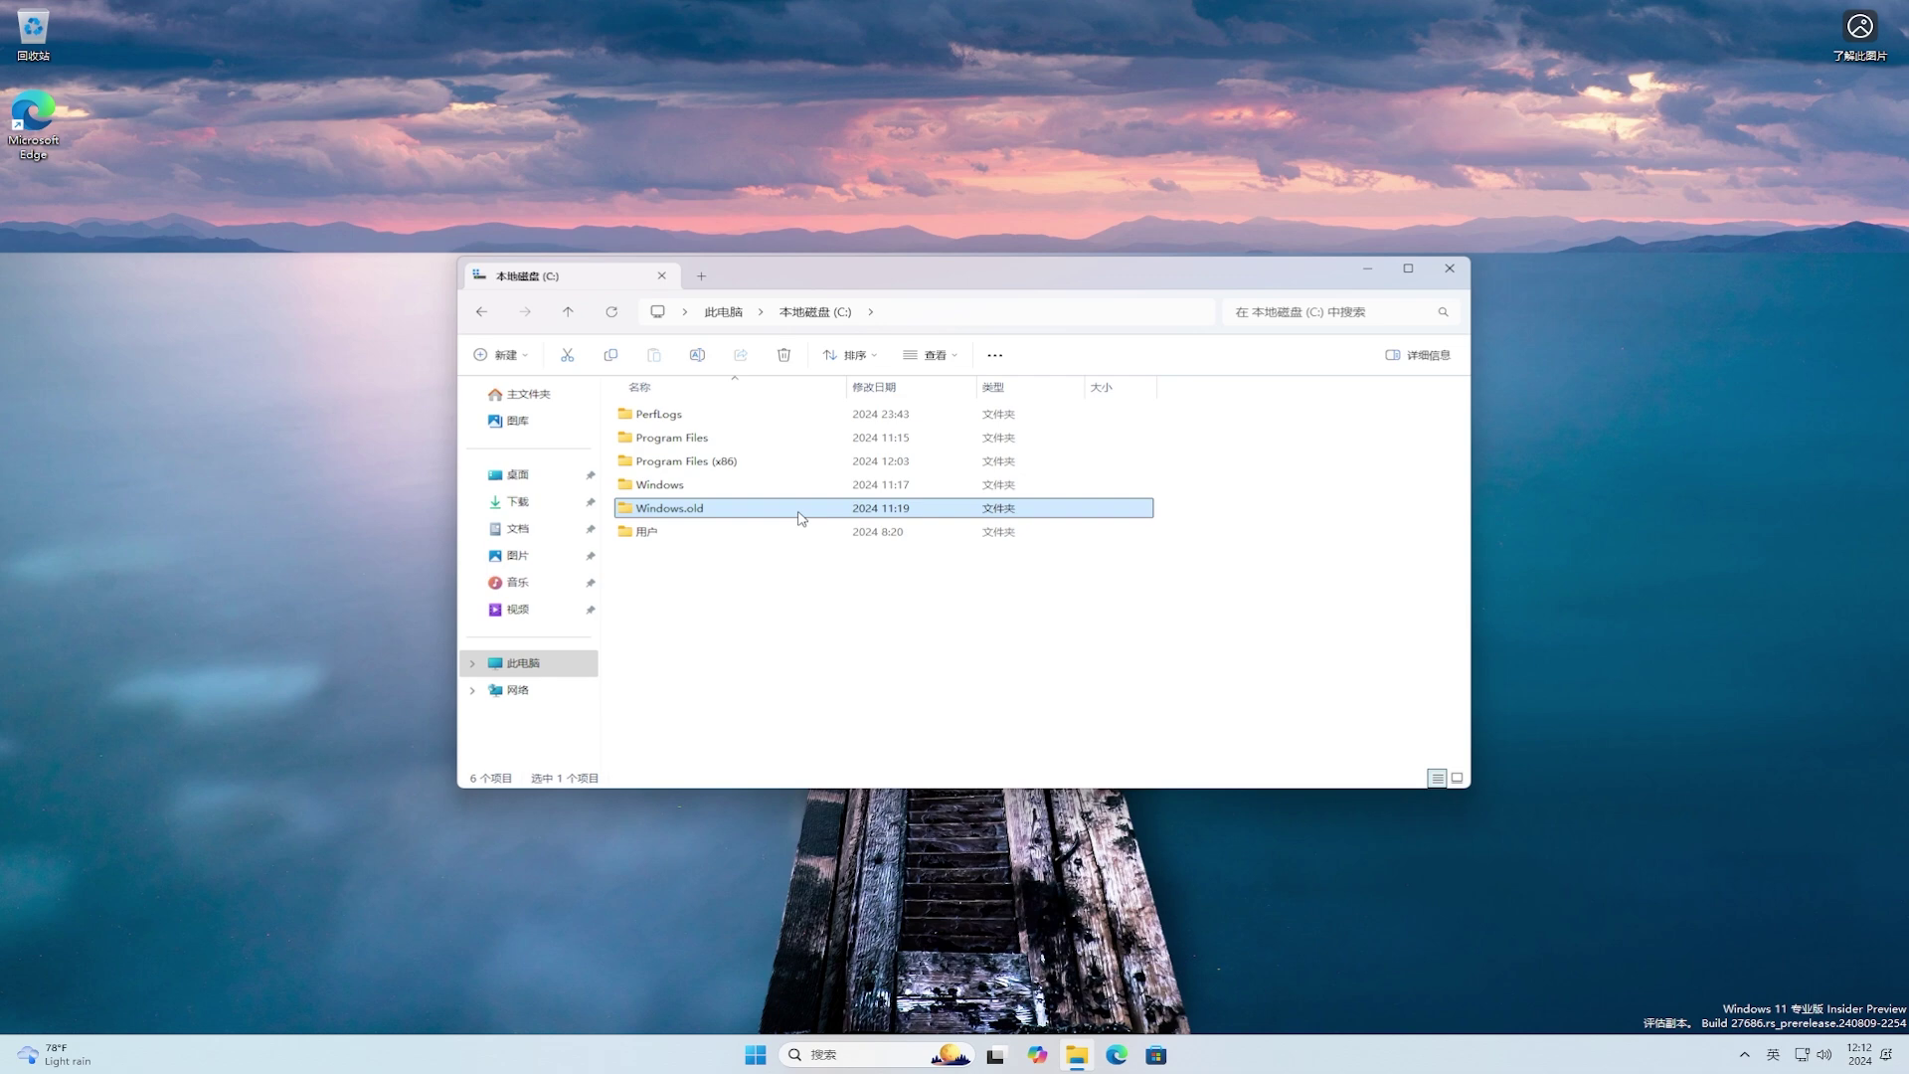
Step: Turn on hidden items, then open Windows.old > 用户 > admin
{"action": "left_click", "coordinate": [947, 358]}
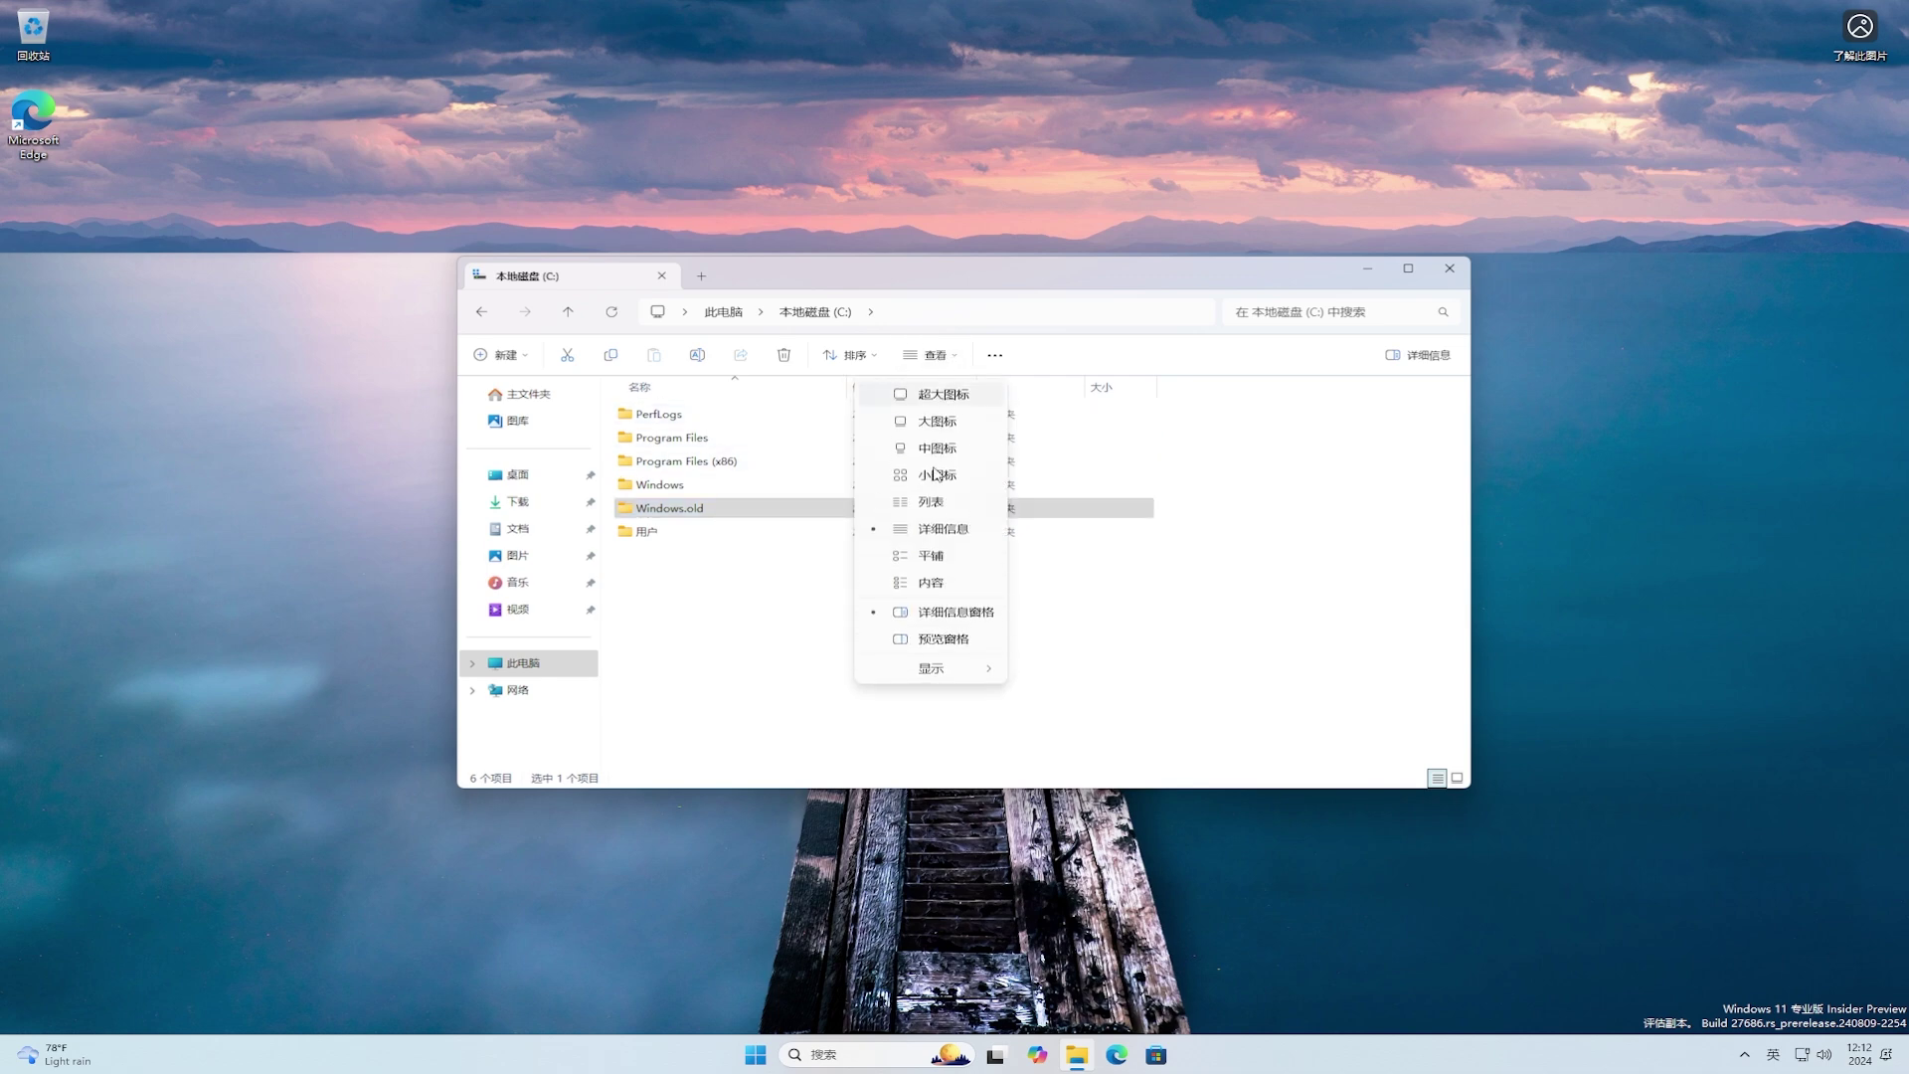
{"action": "mouse_move", "coordinate": [948, 668]}
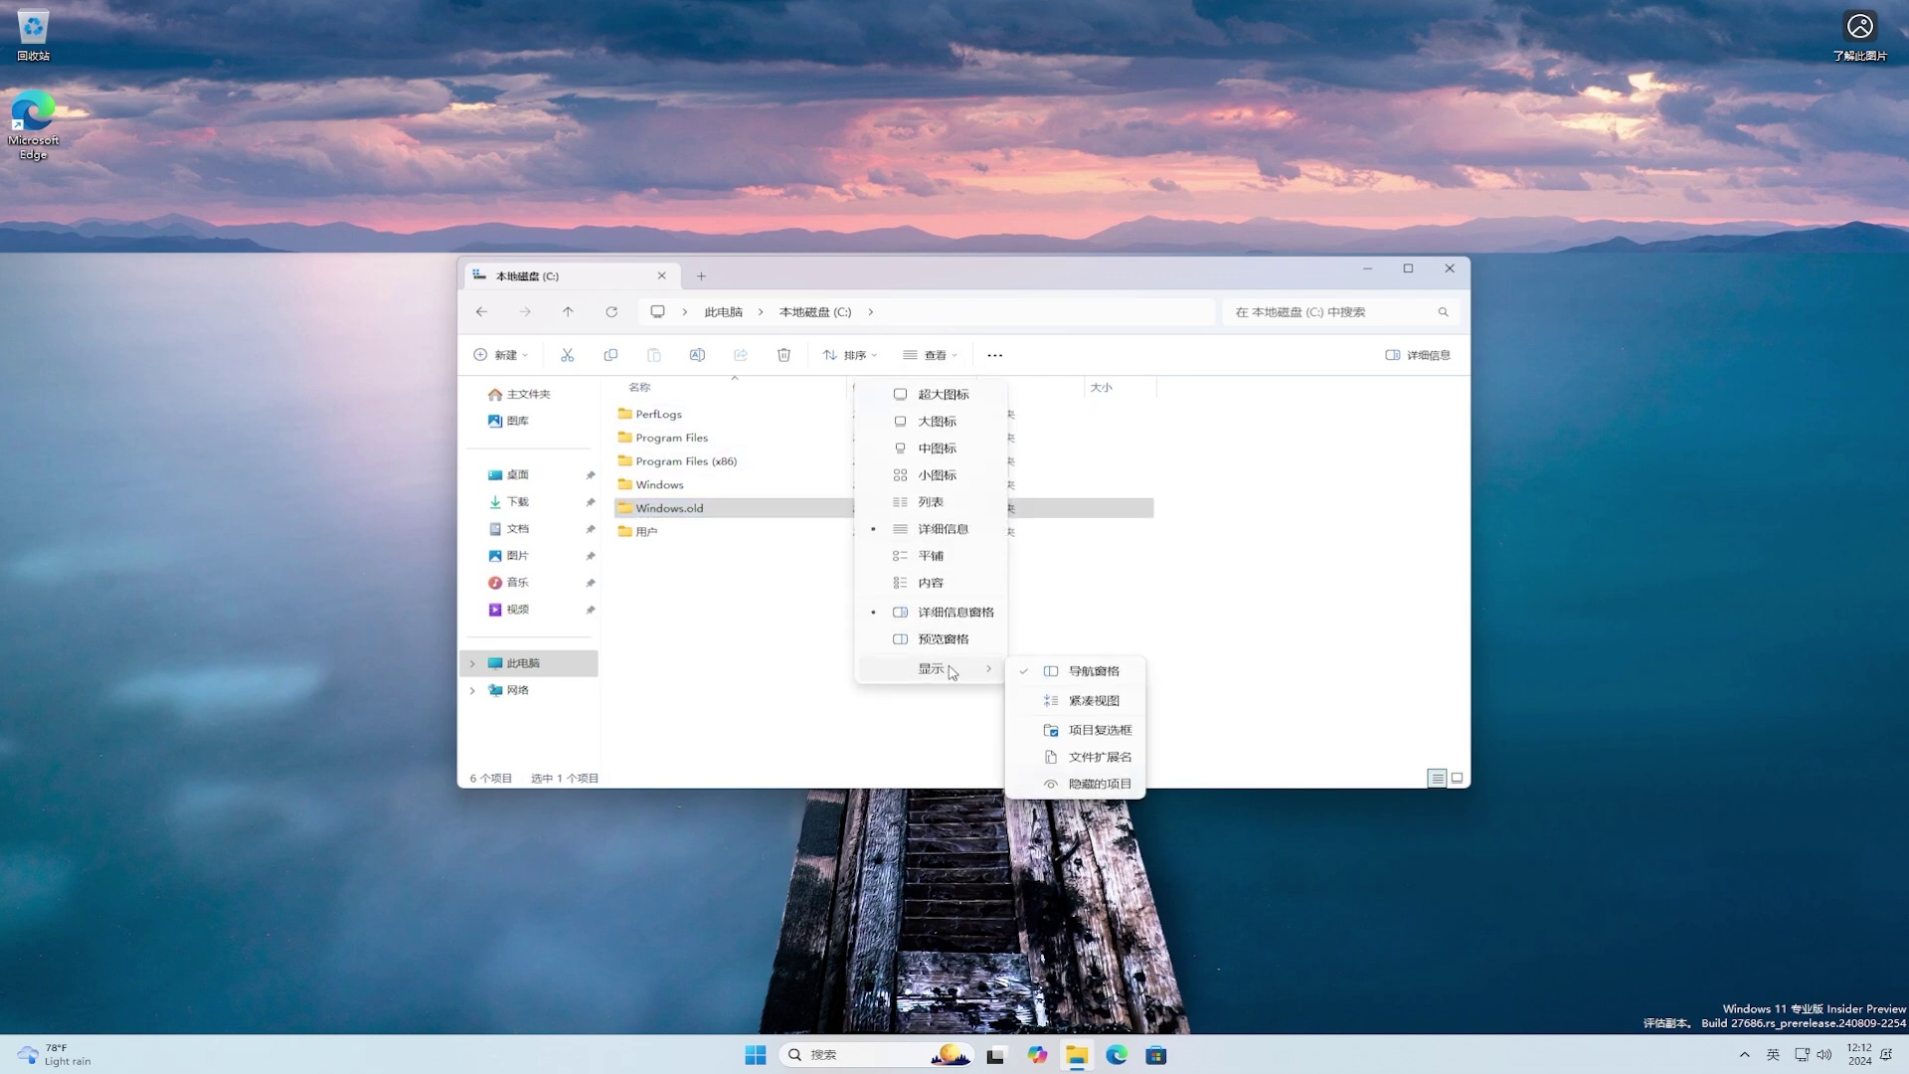
{"action": "left_click", "coordinate": [1094, 784]}
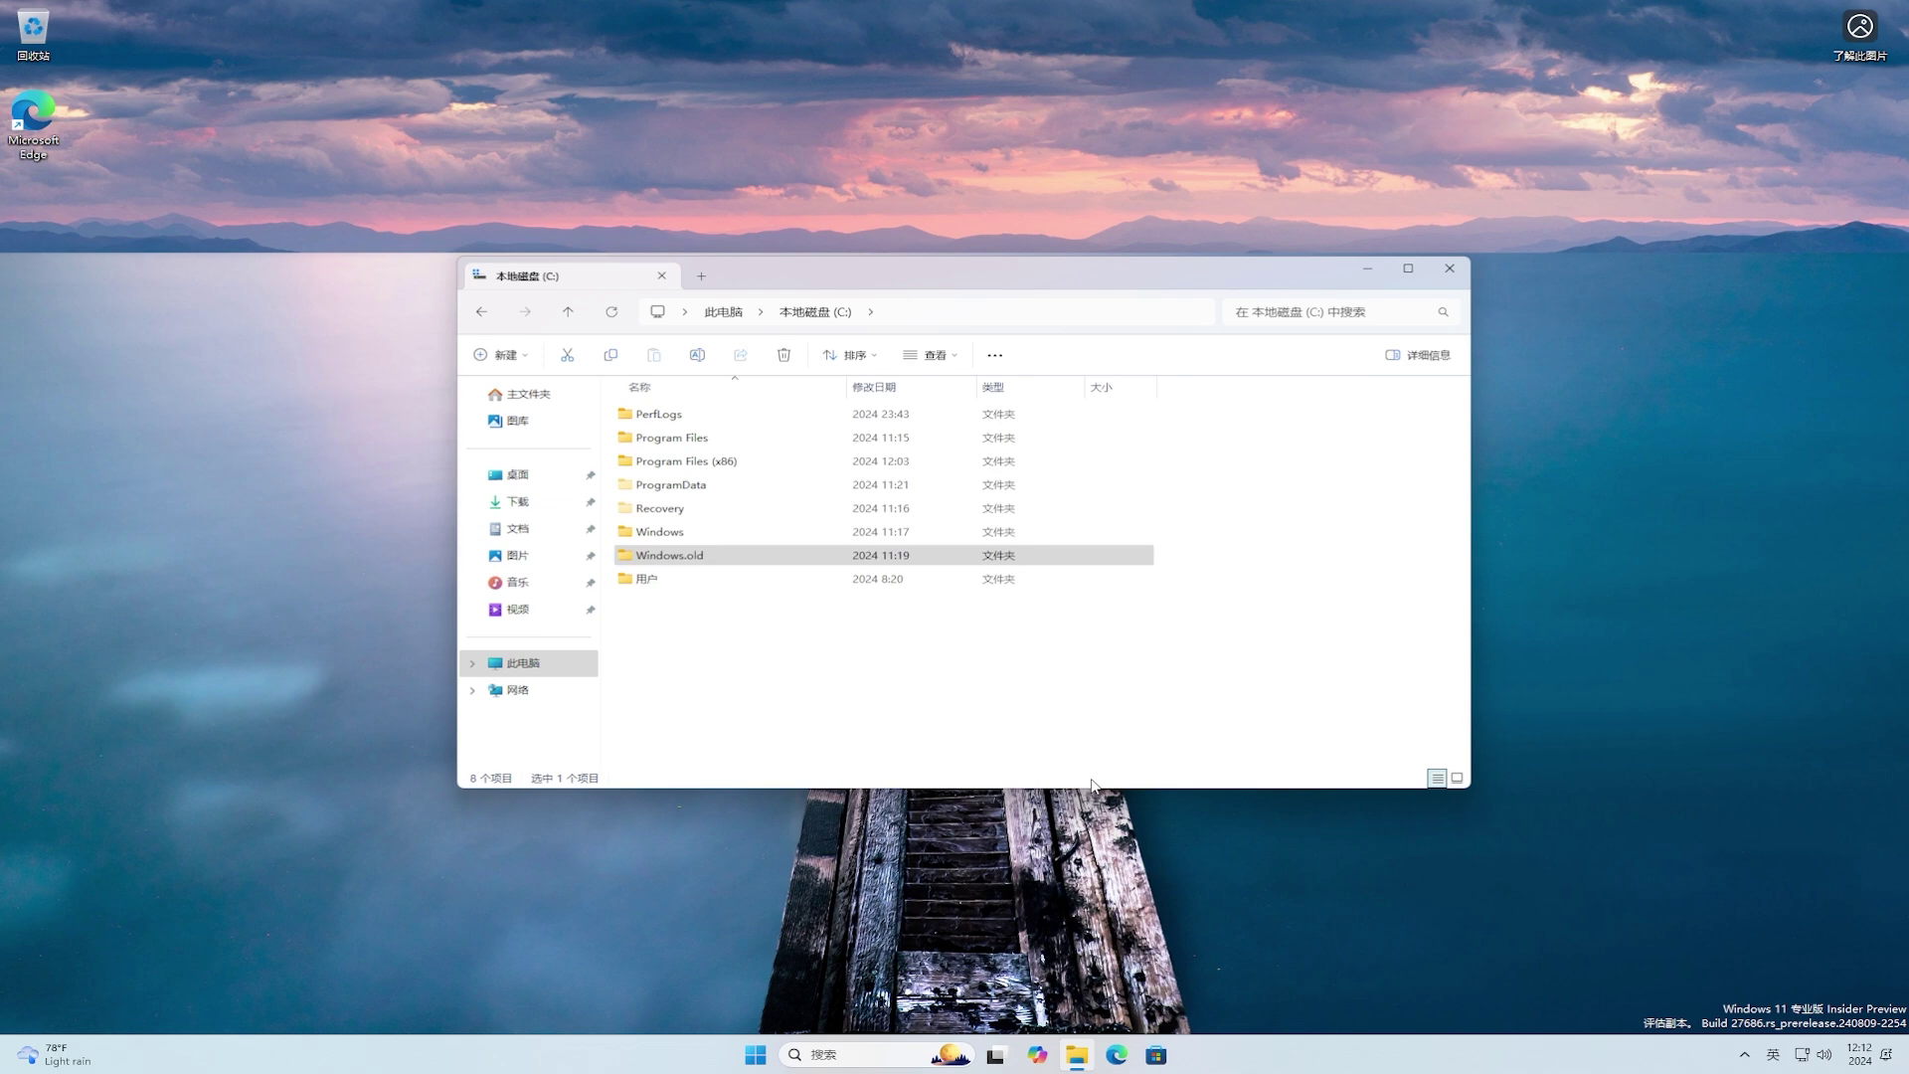
{"action": "left_click", "coordinate": [925, 555]}
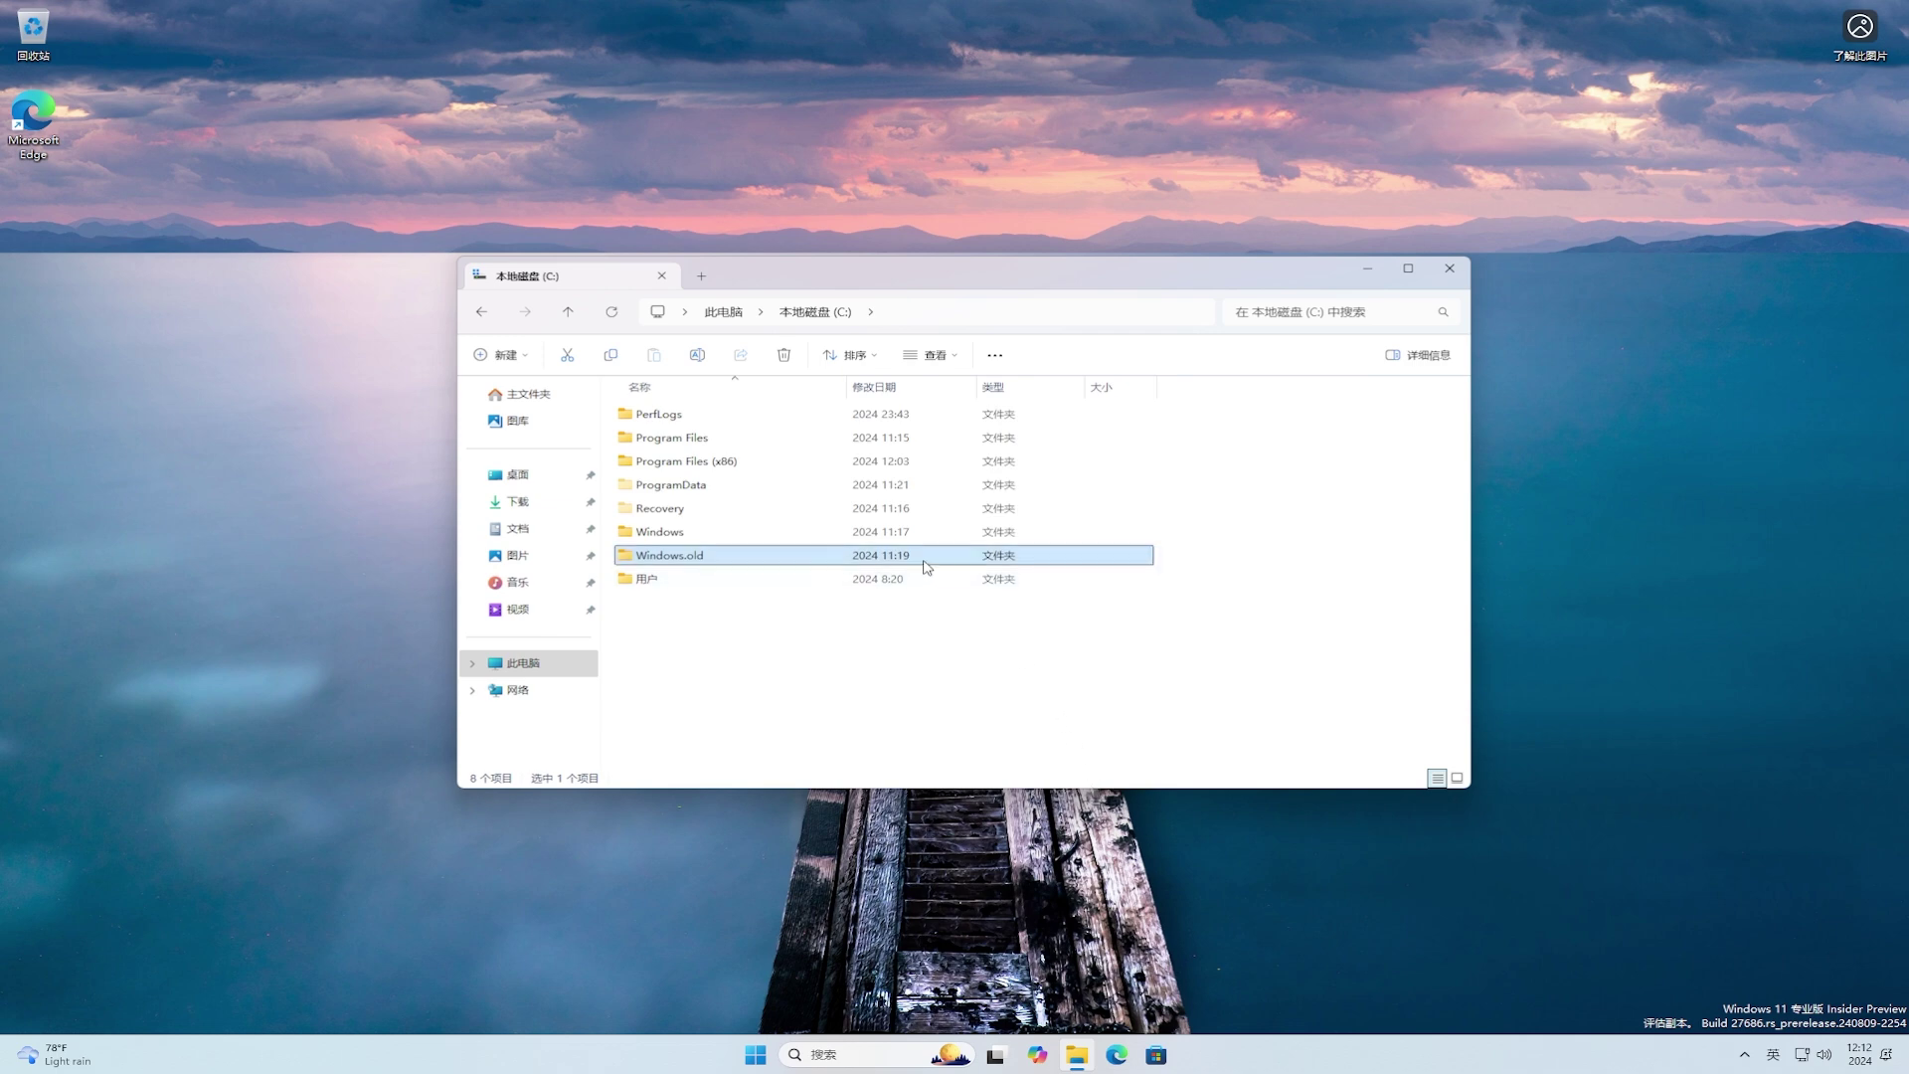
{"action": "double_click", "coordinate": [765, 555]}
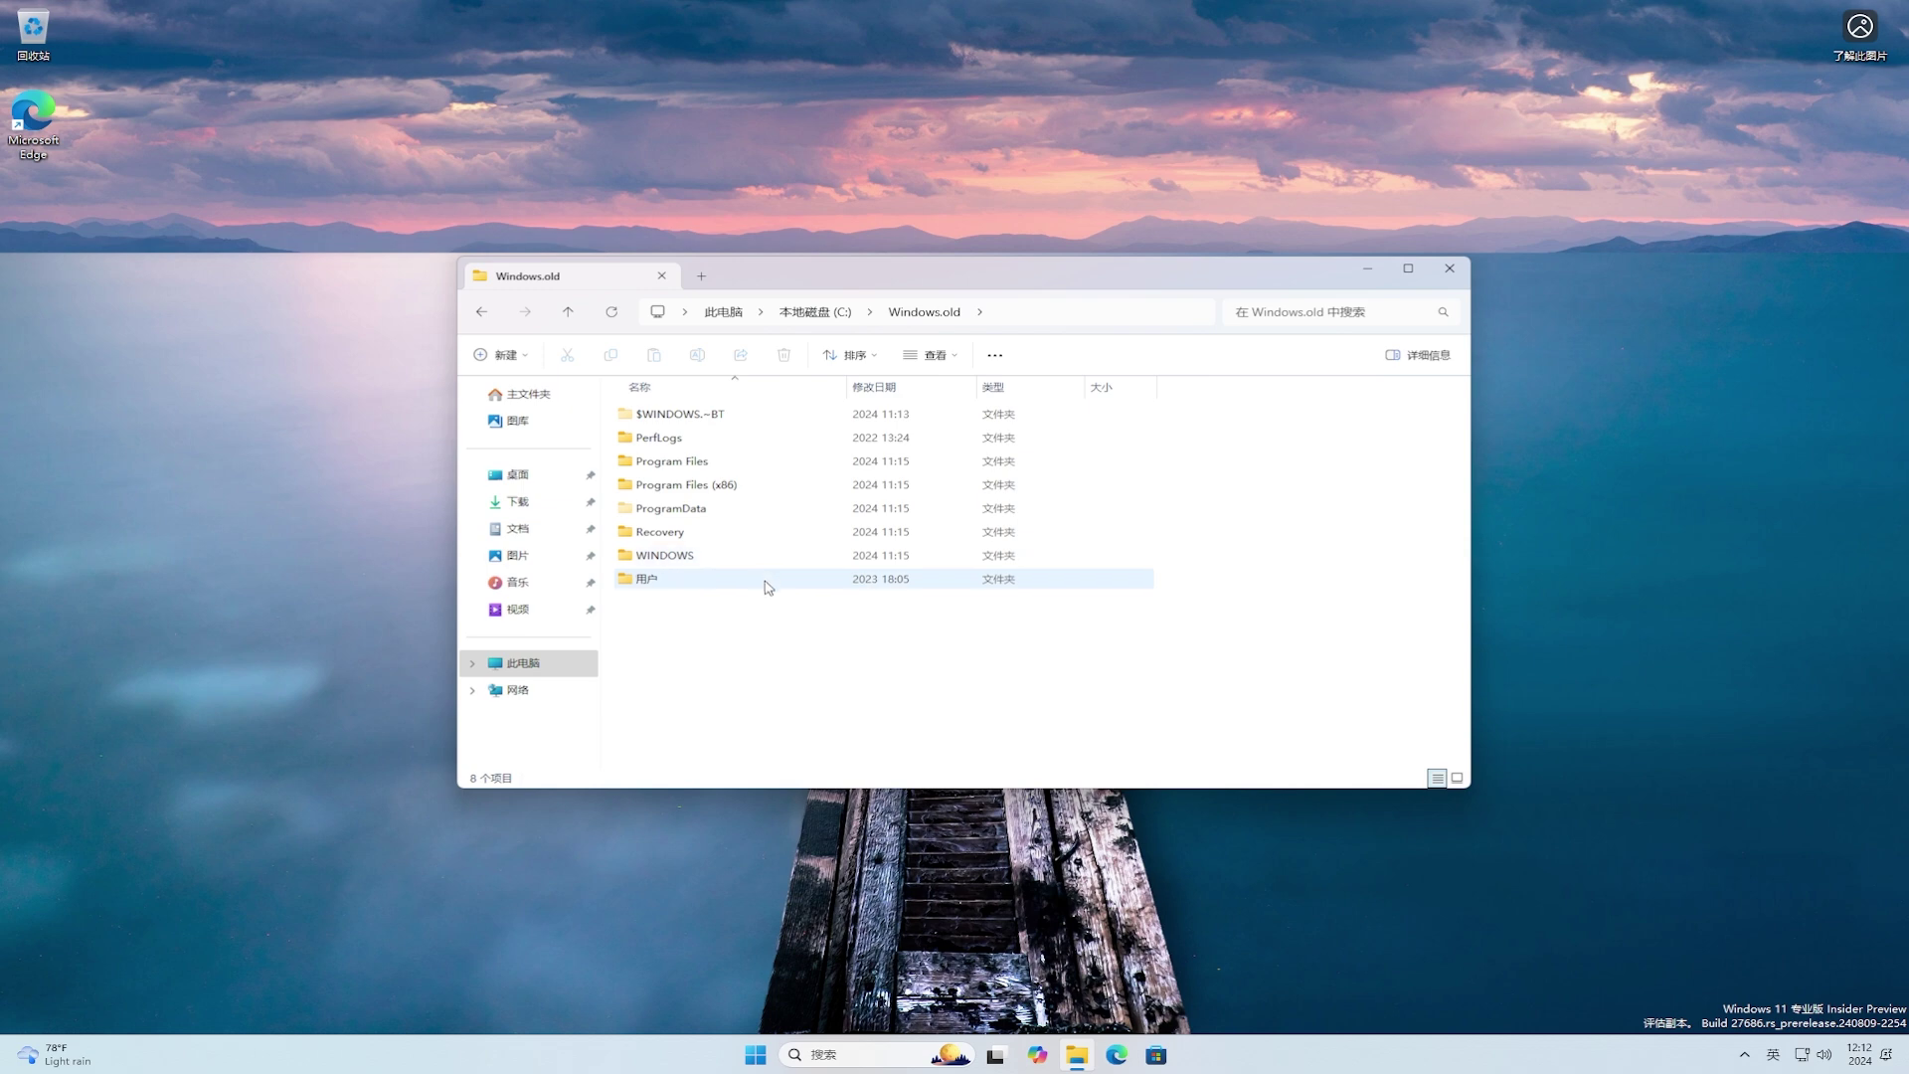
{"action": "double_click", "coordinate": [767, 586]}
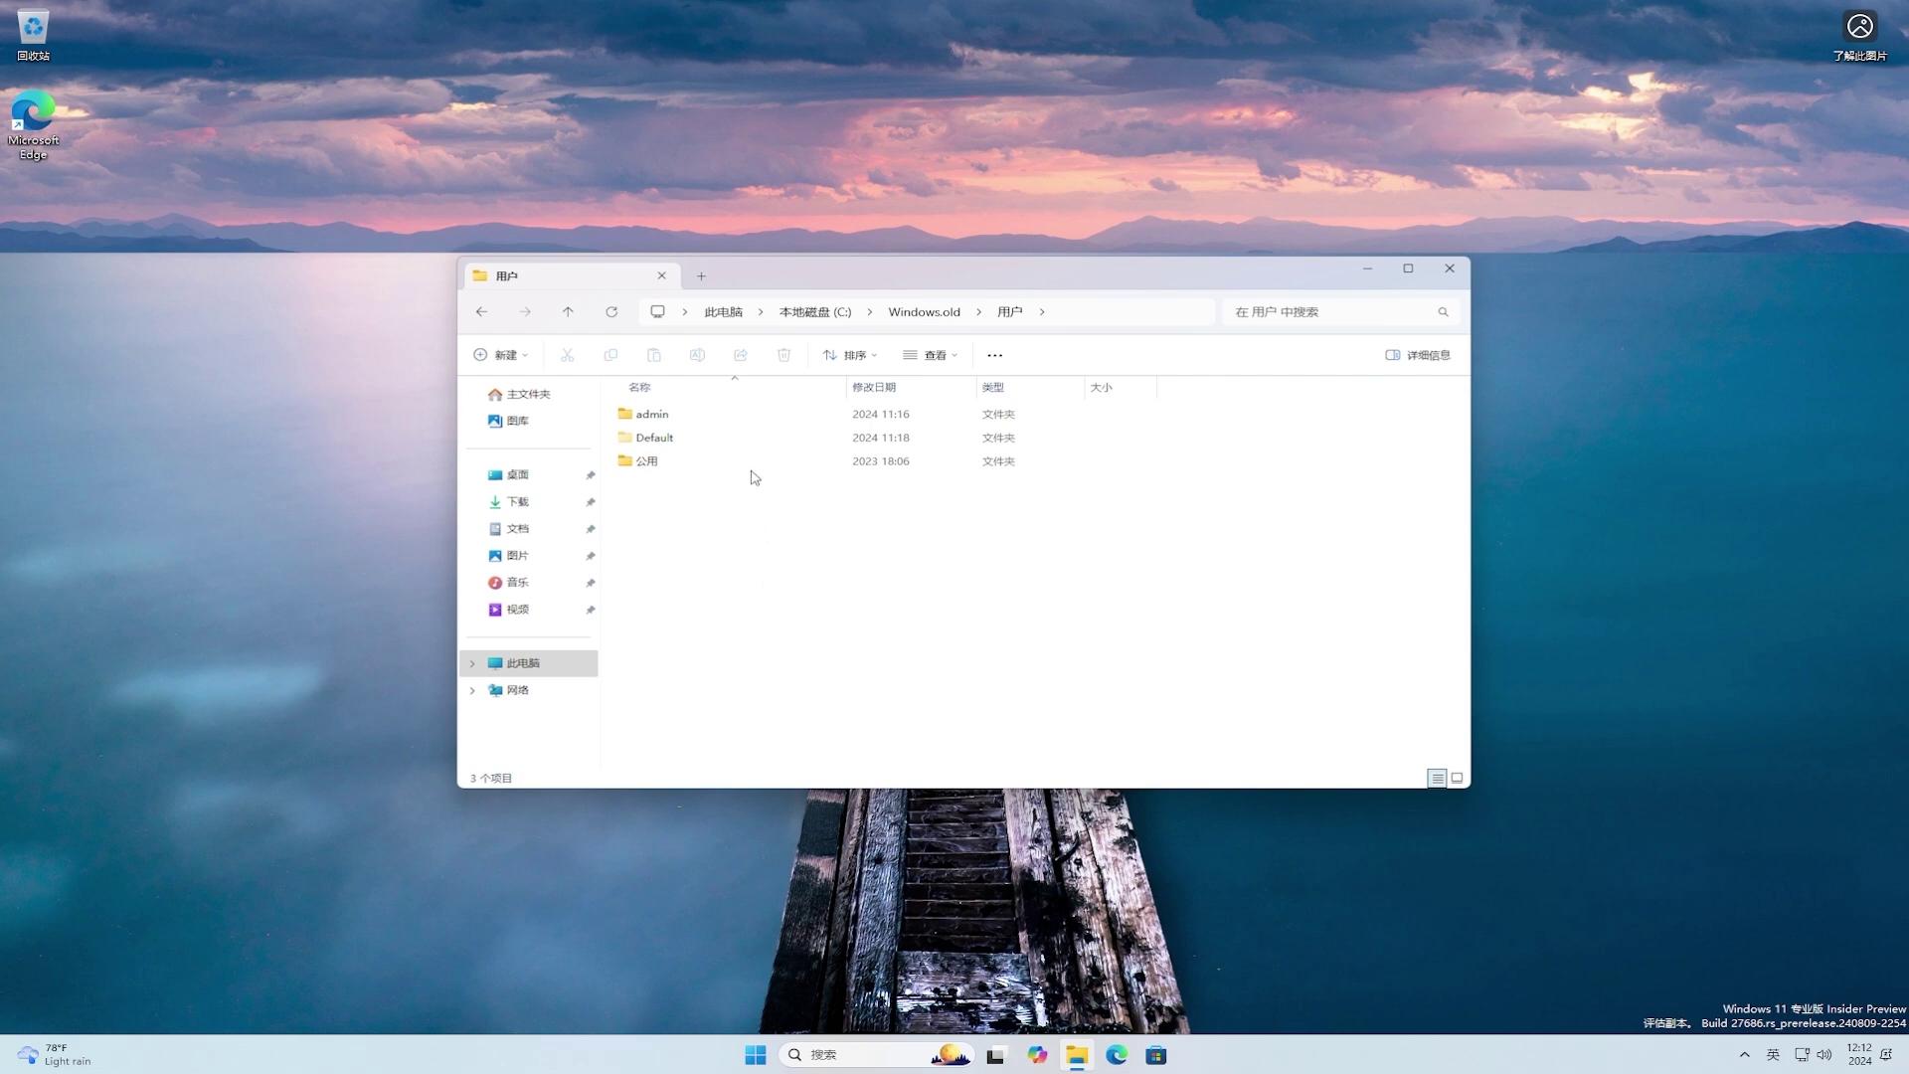
{"action": "double_click", "coordinate": [750, 422]}
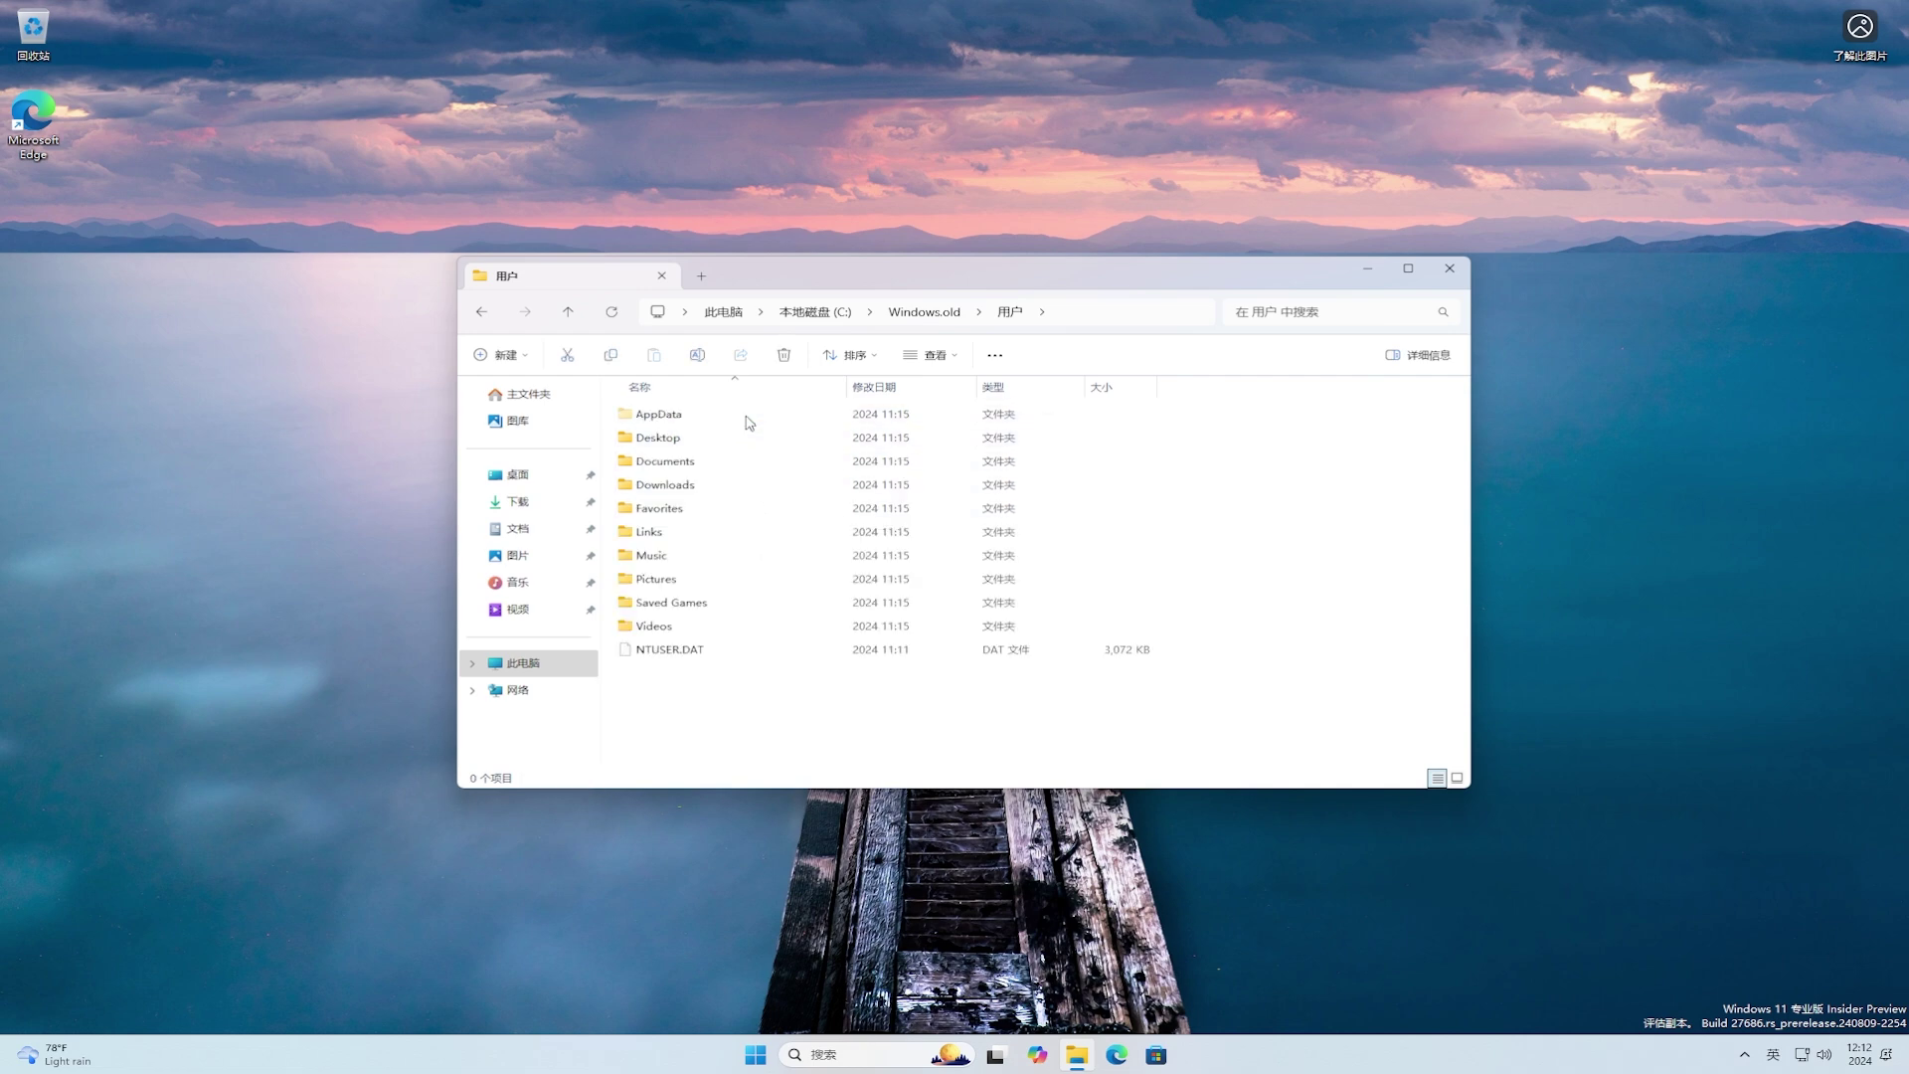
Step: View the admin folder's full text path, highlight Windows.old in it, then restore breadcrumbs
{"action": "left_click", "coordinate": [1173, 313]}
{"action": "left_click", "coordinate": [1153, 312]}
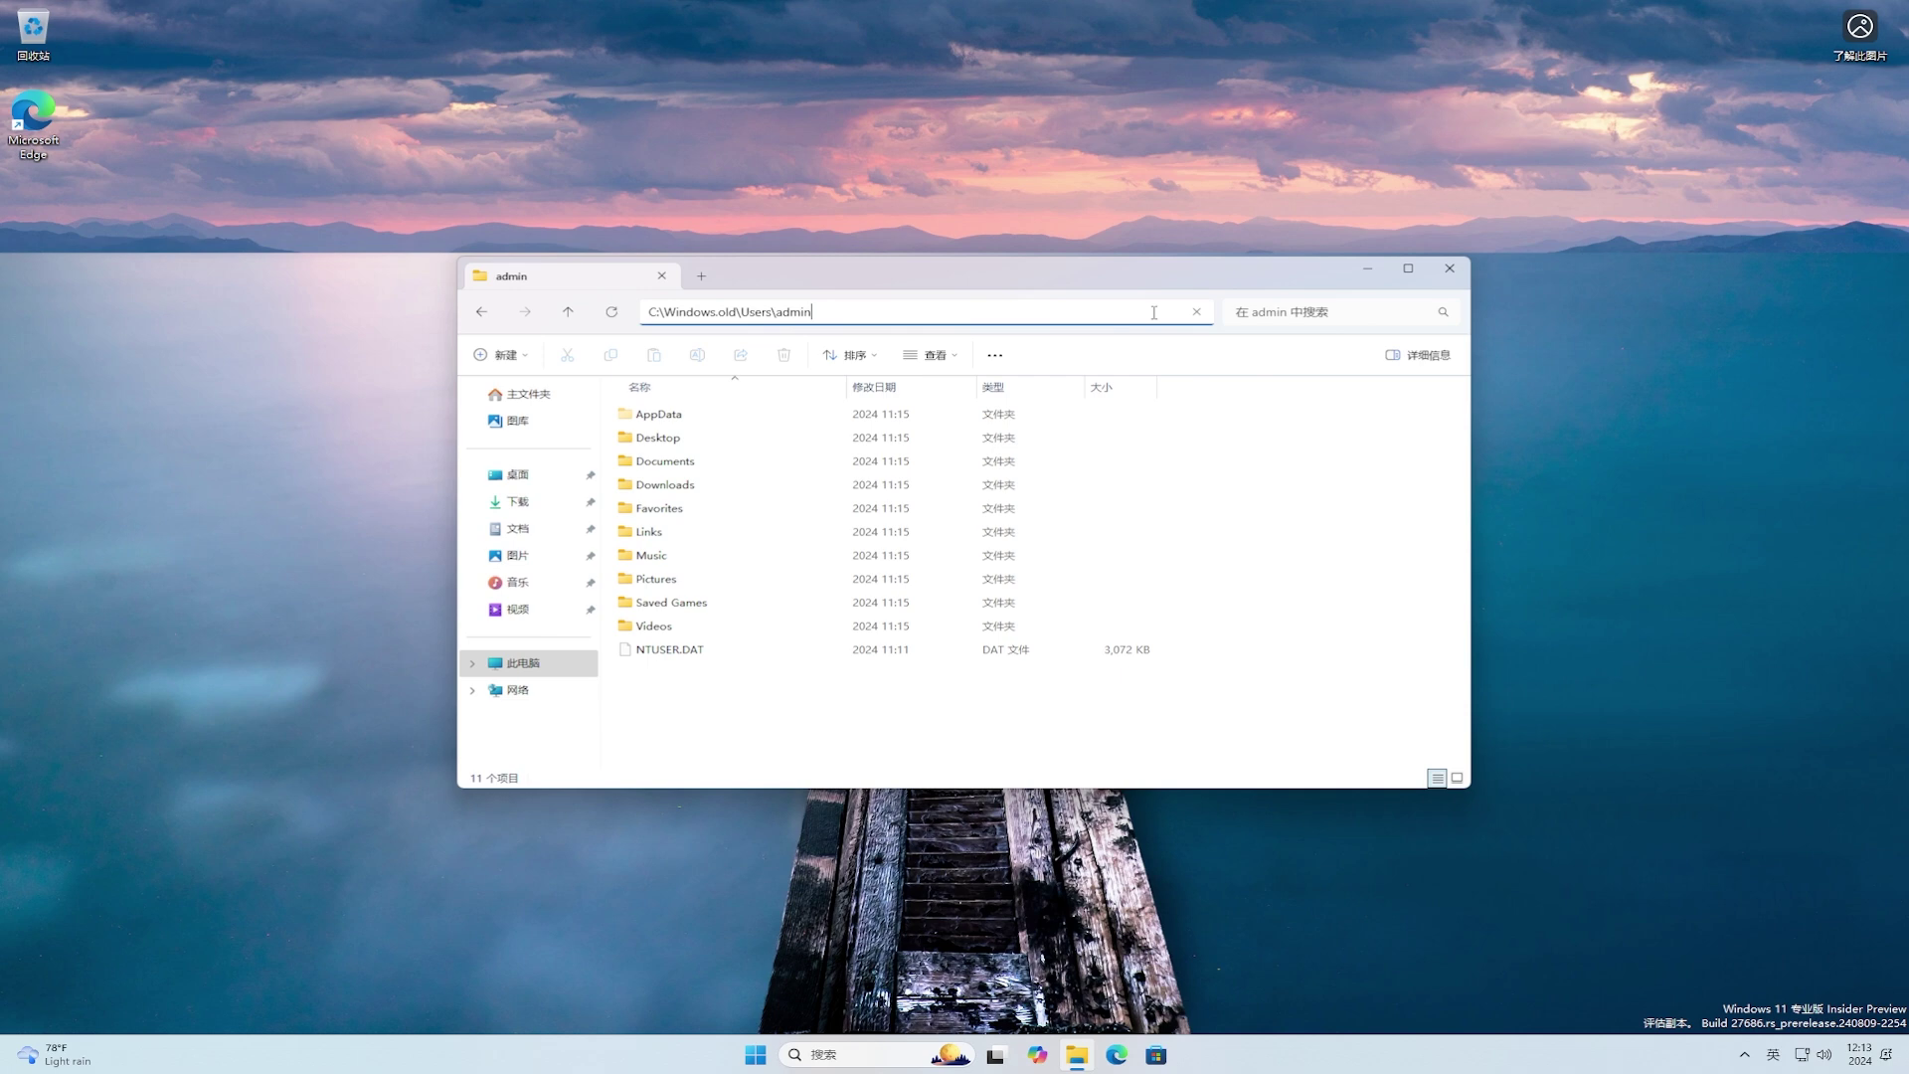
{"action": "left_click_drag", "start_coordinate": [665, 311], "coordinate": [736, 312]}
{"action": "left_click", "coordinate": [857, 309]}
{"action": "left_click", "coordinate": [1290, 464]}
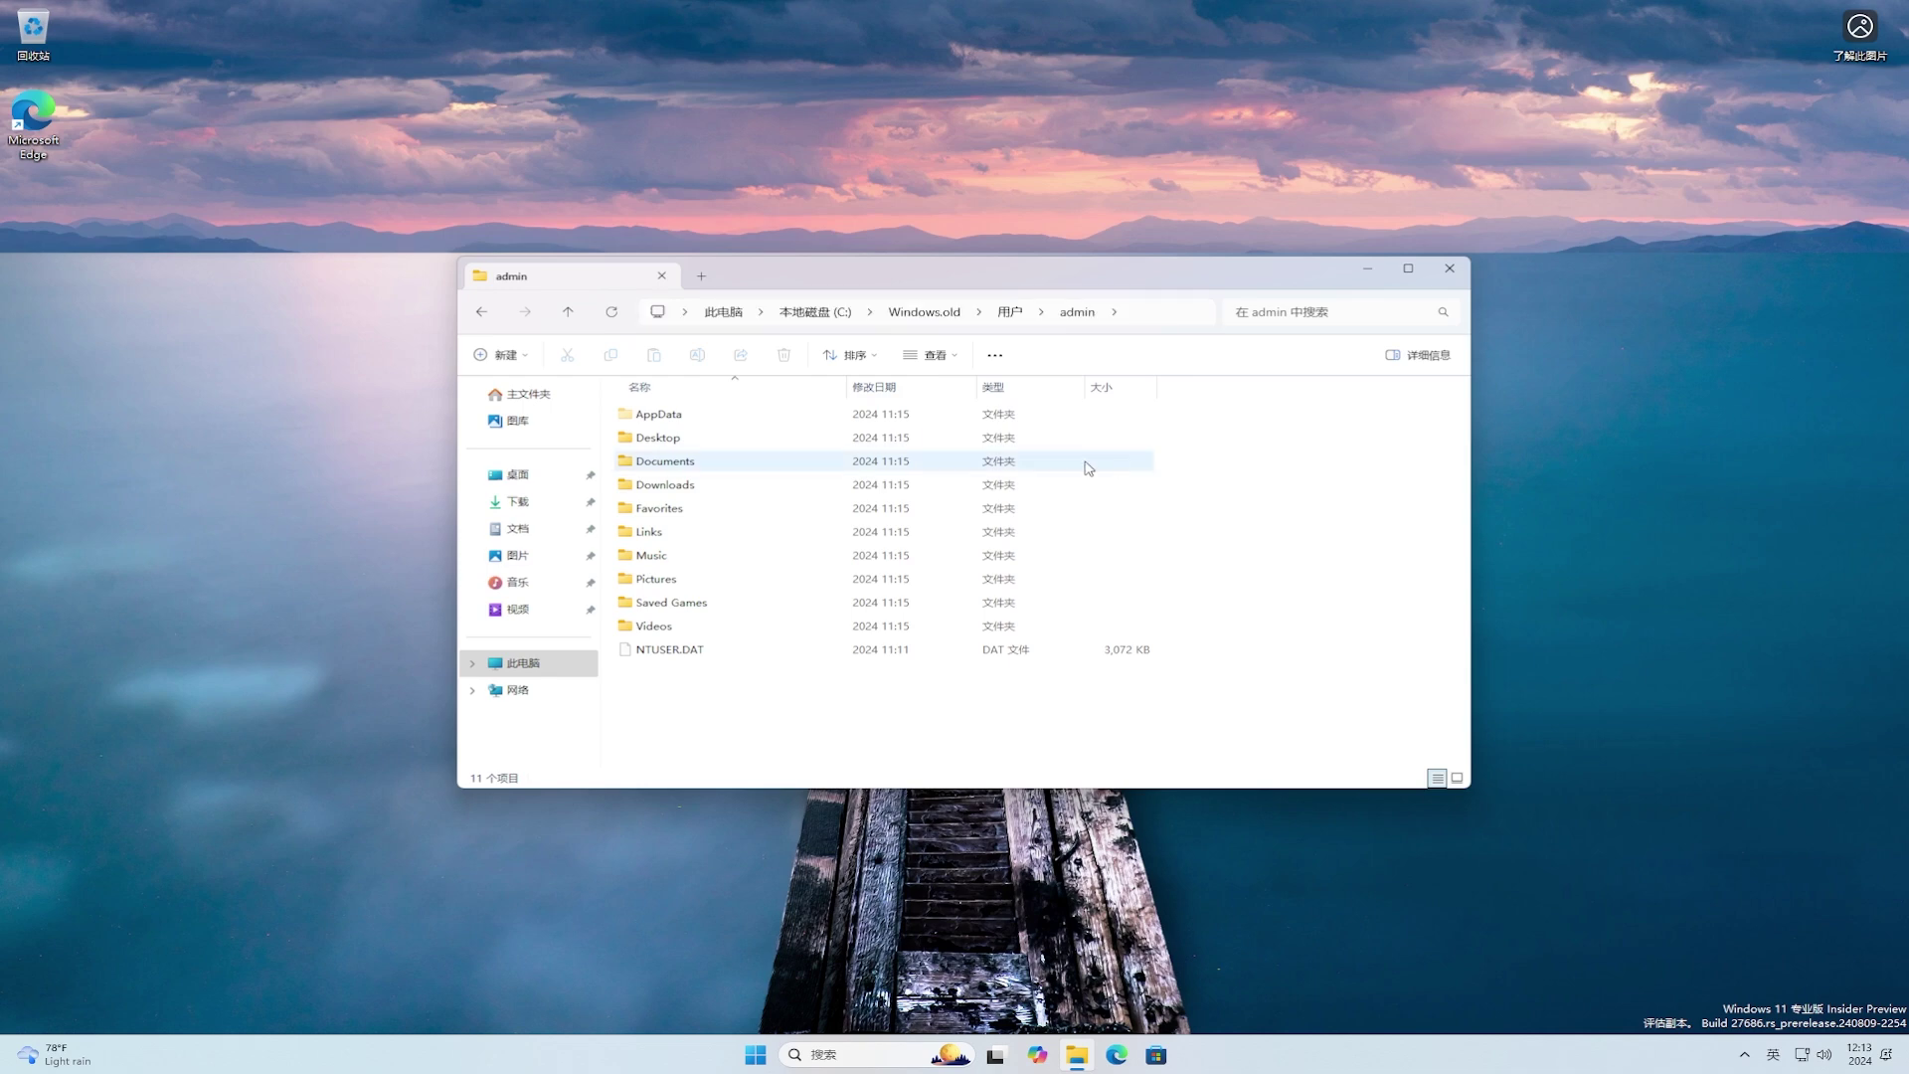
Step: Select Desktop, Documents, Downloads, Favorites, Music, Pictures and Videos in turn, then return to C:
{"action": "left_click", "coordinate": [709, 443]}
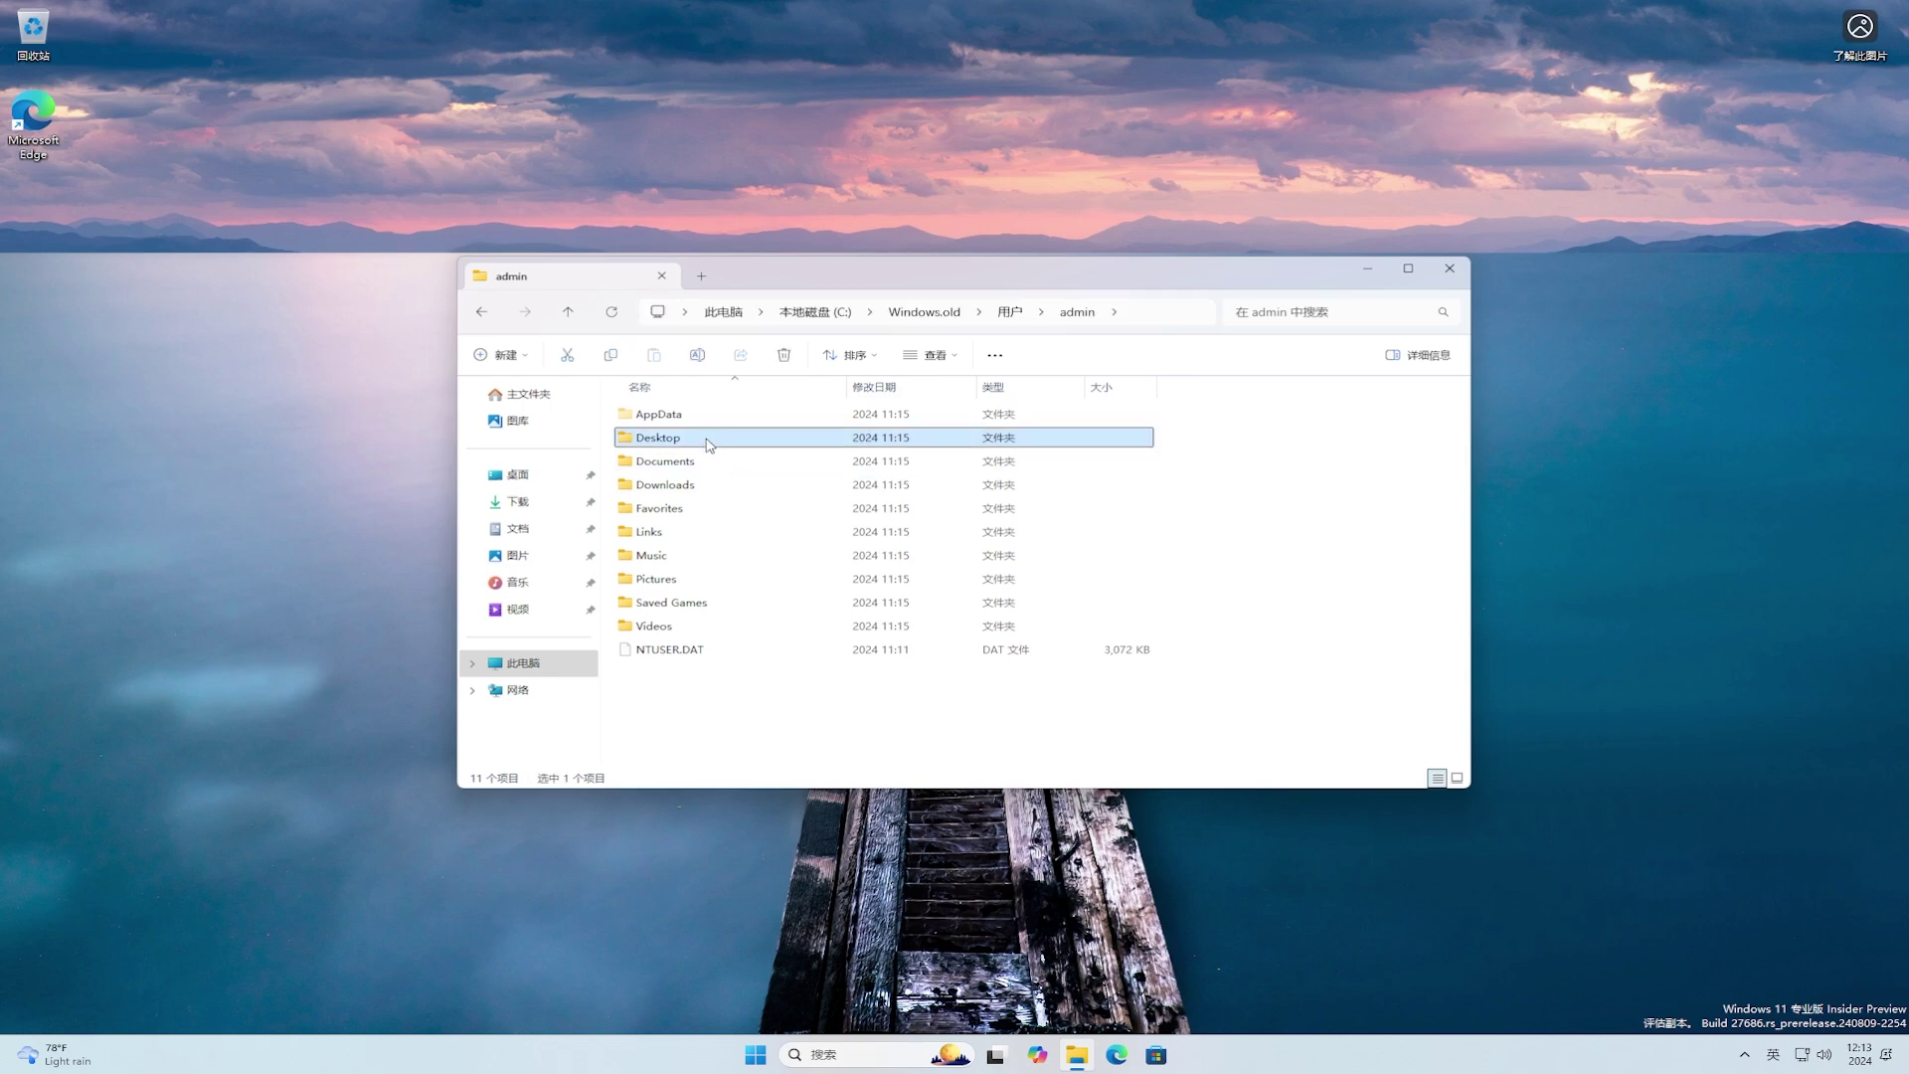
{"action": "left_click", "coordinate": [694, 467]}
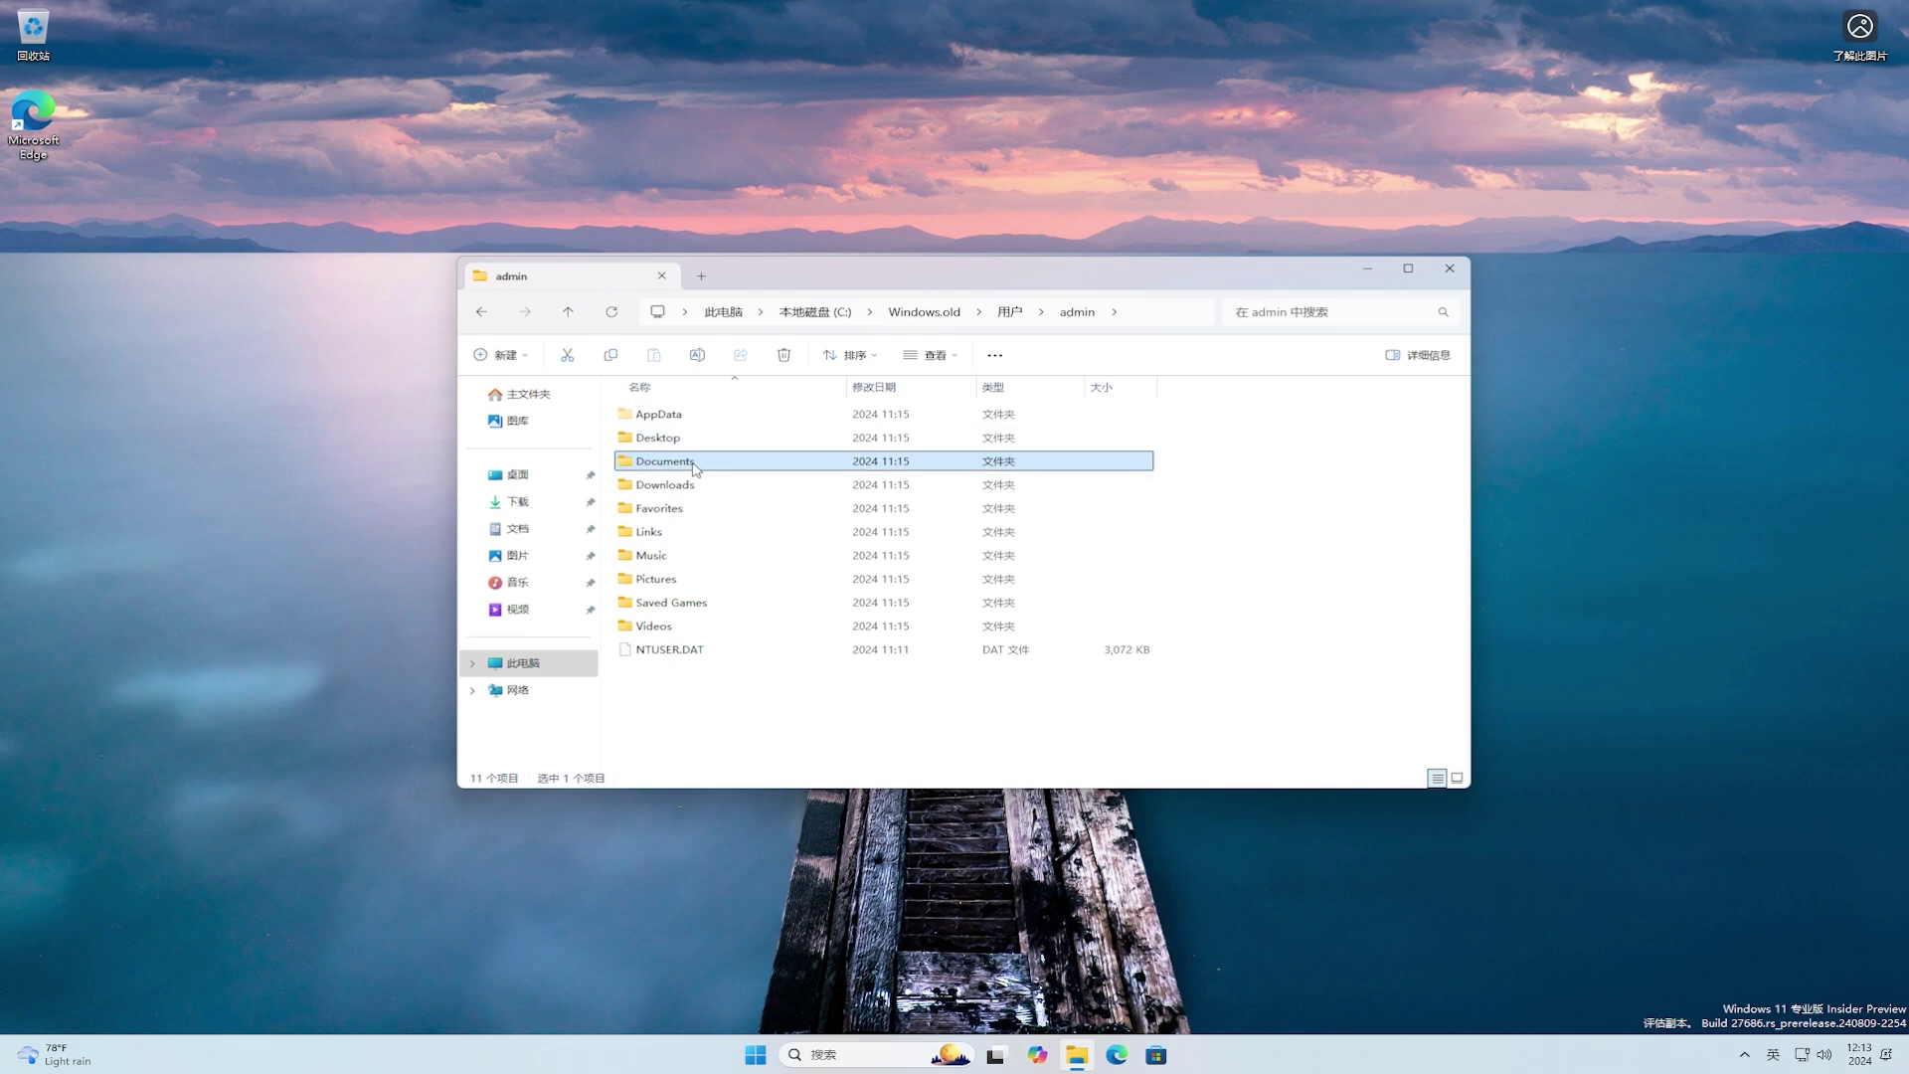
{"action": "left_click", "coordinate": [680, 489]}
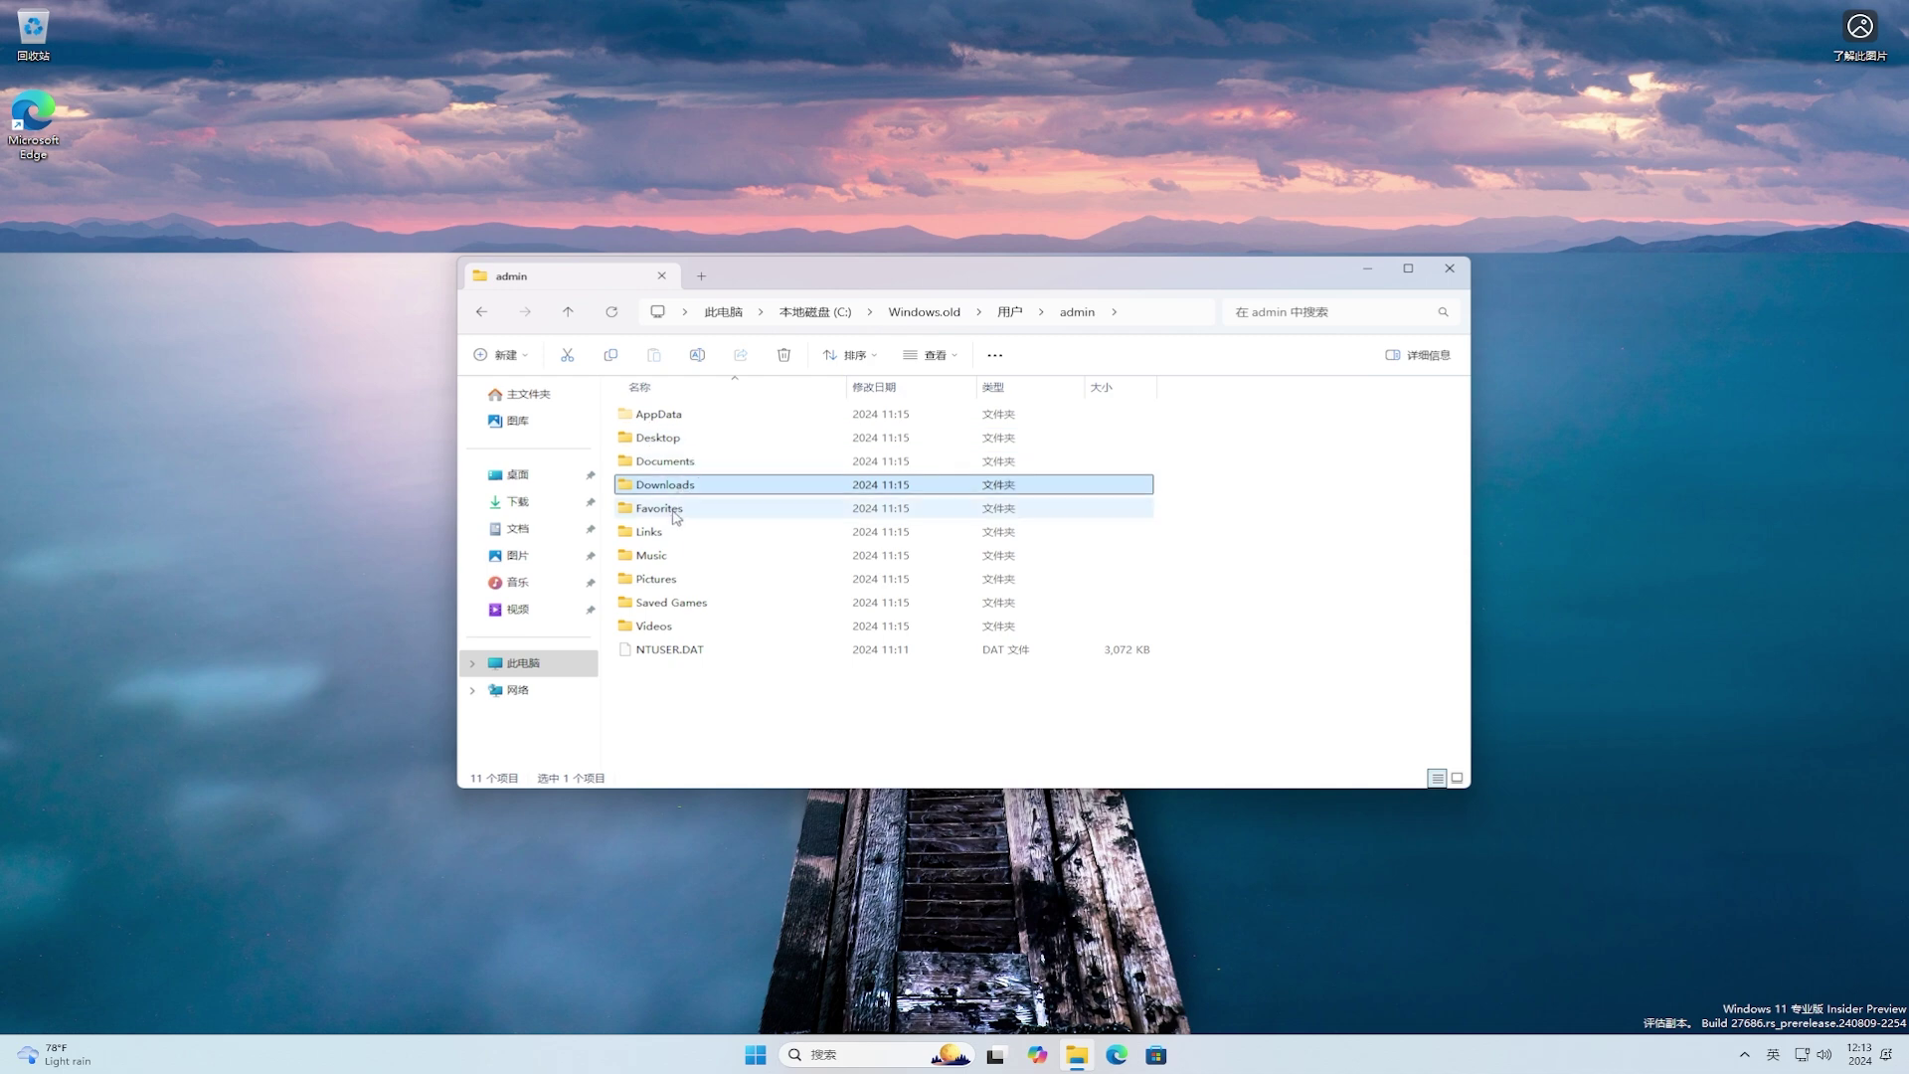
{"action": "left_click", "coordinate": [674, 516]}
{"action": "left_click", "coordinate": [653, 560]}
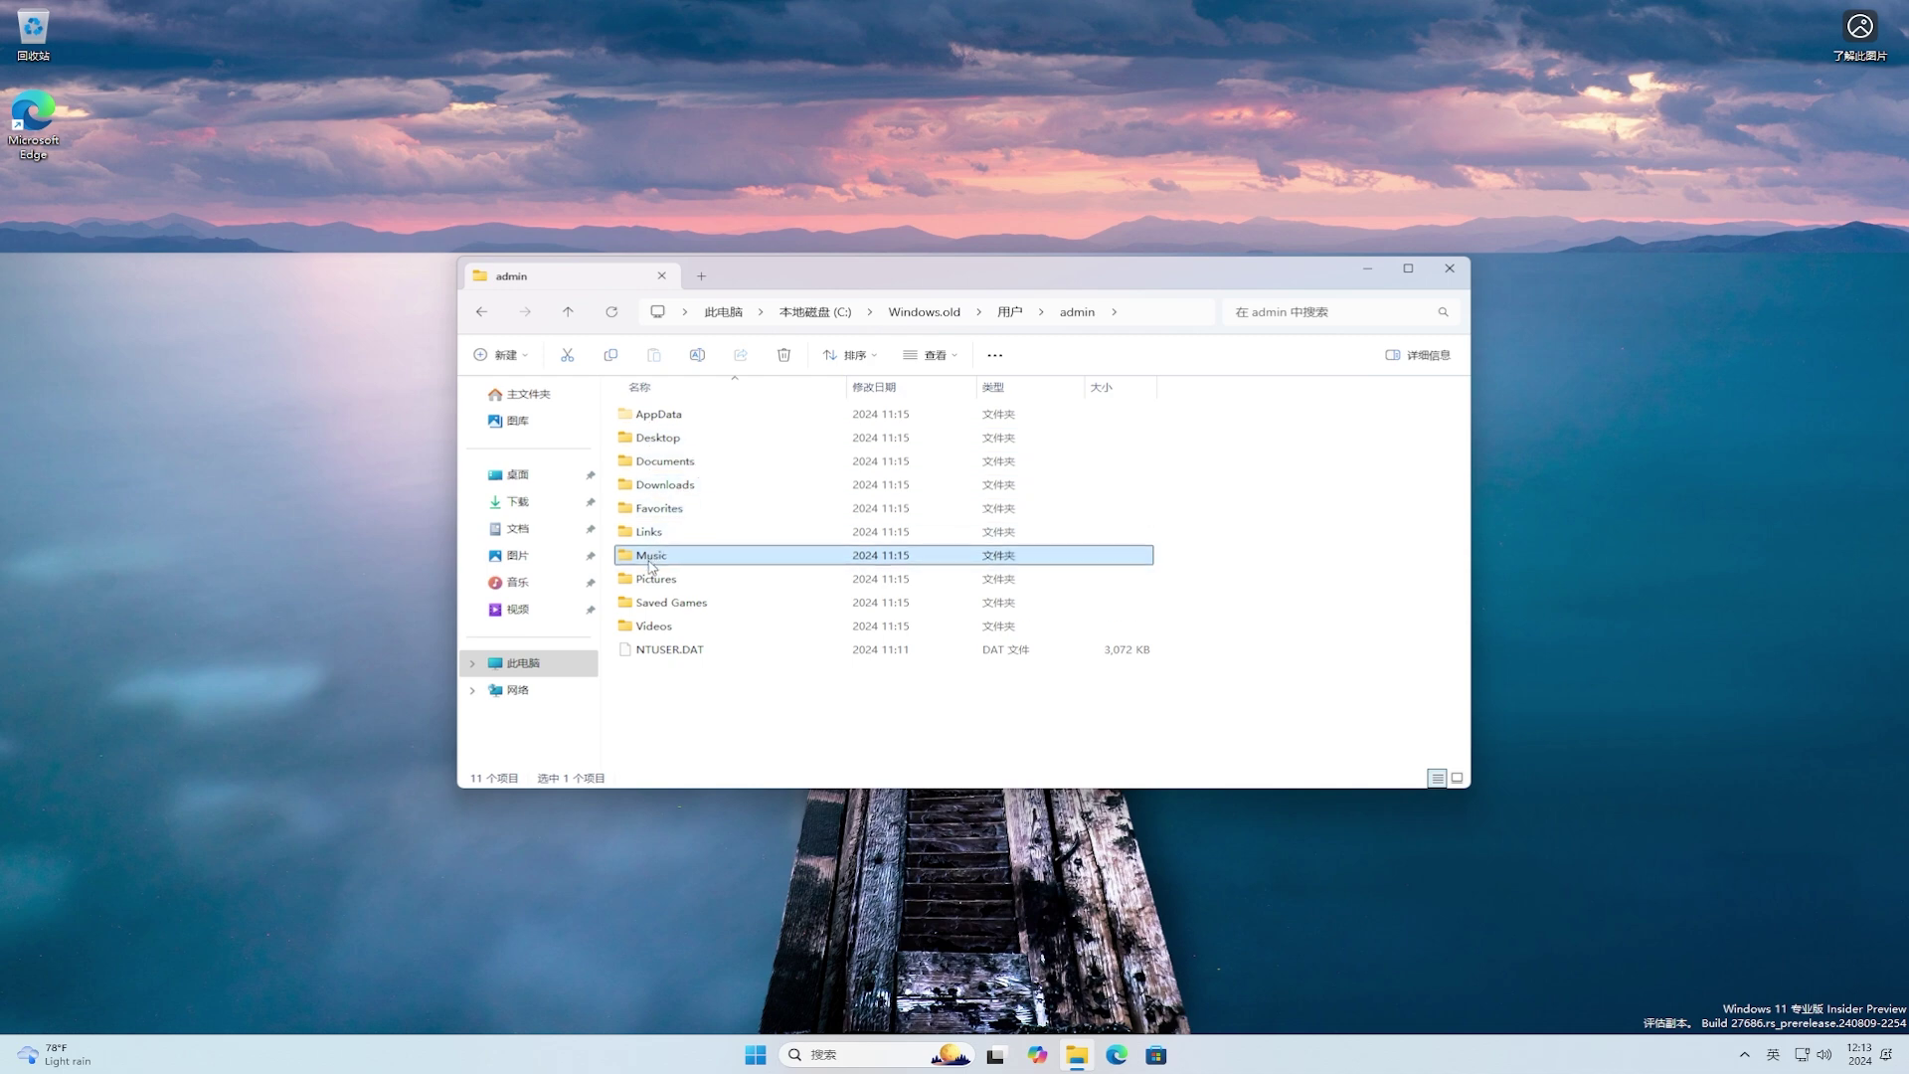
{"action": "left_click", "coordinate": [646, 587]}
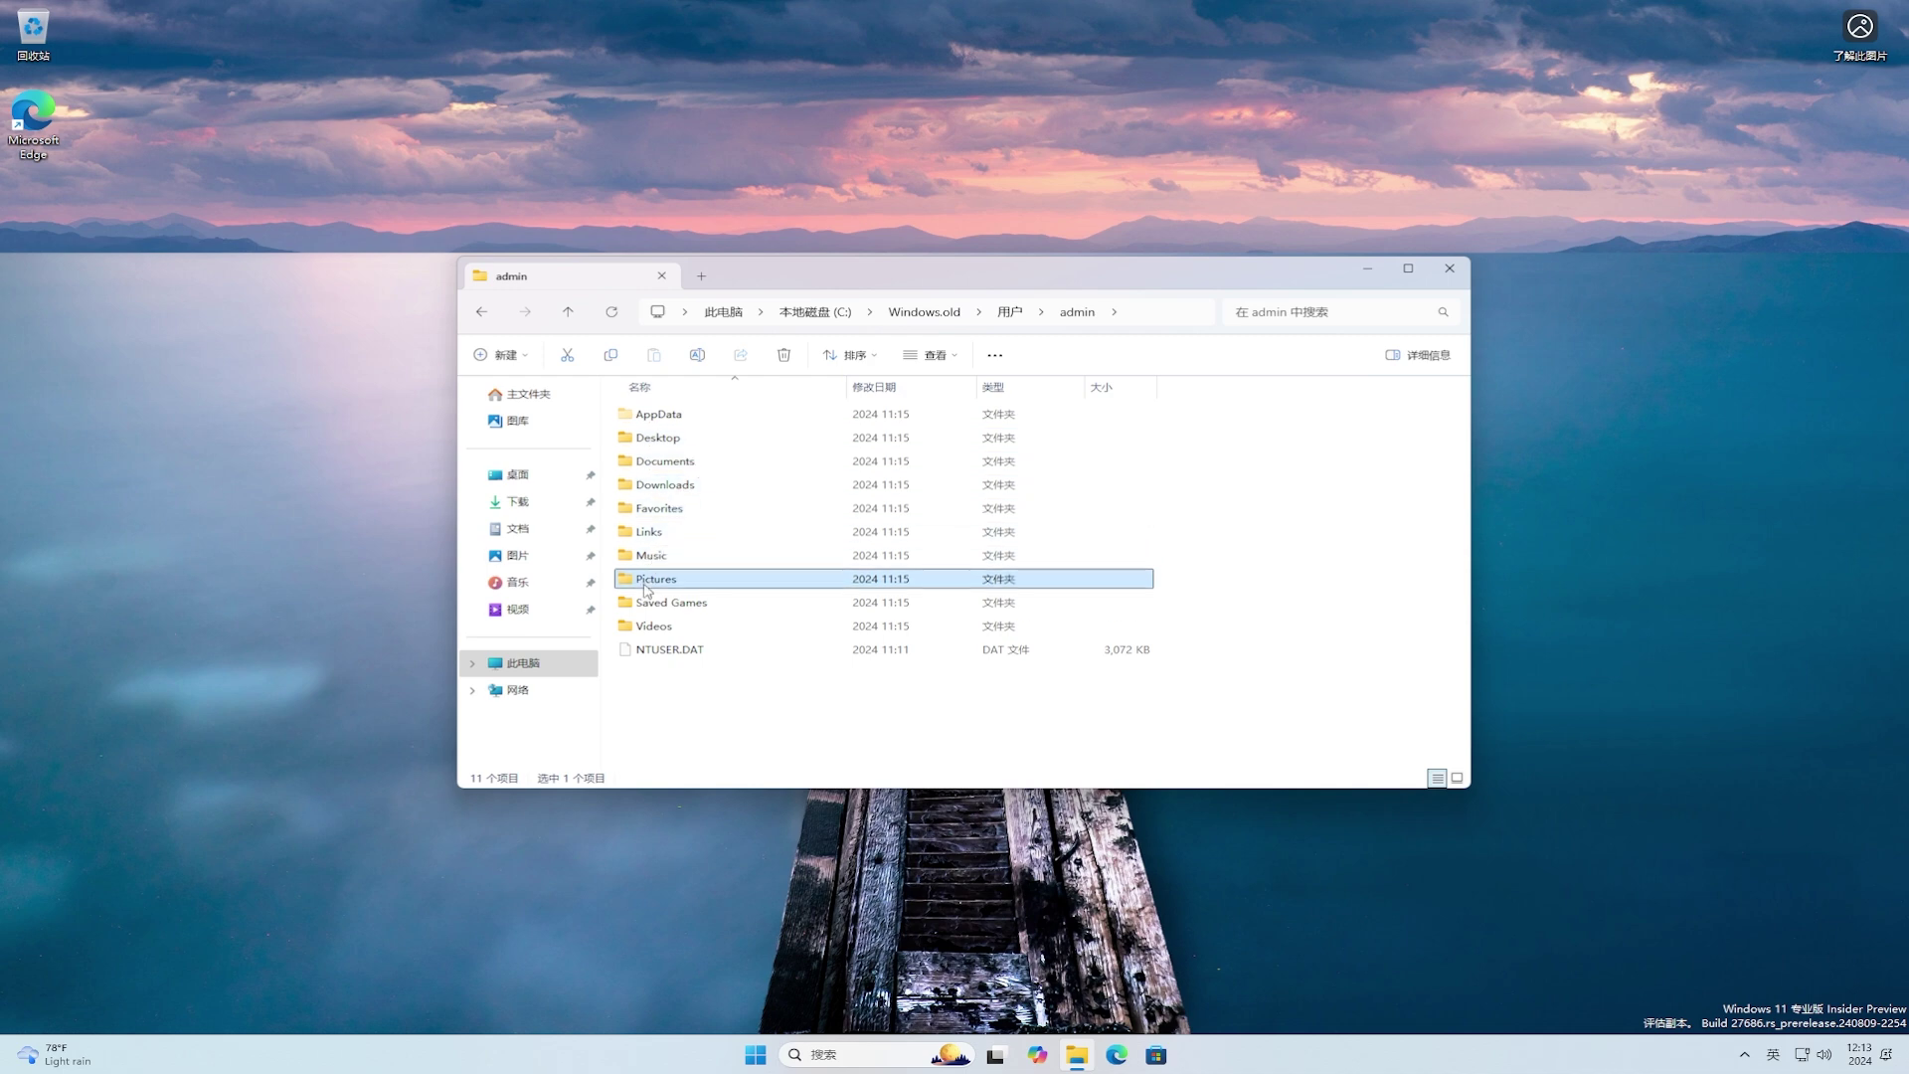
{"action": "left_click", "coordinate": [645, 626]}
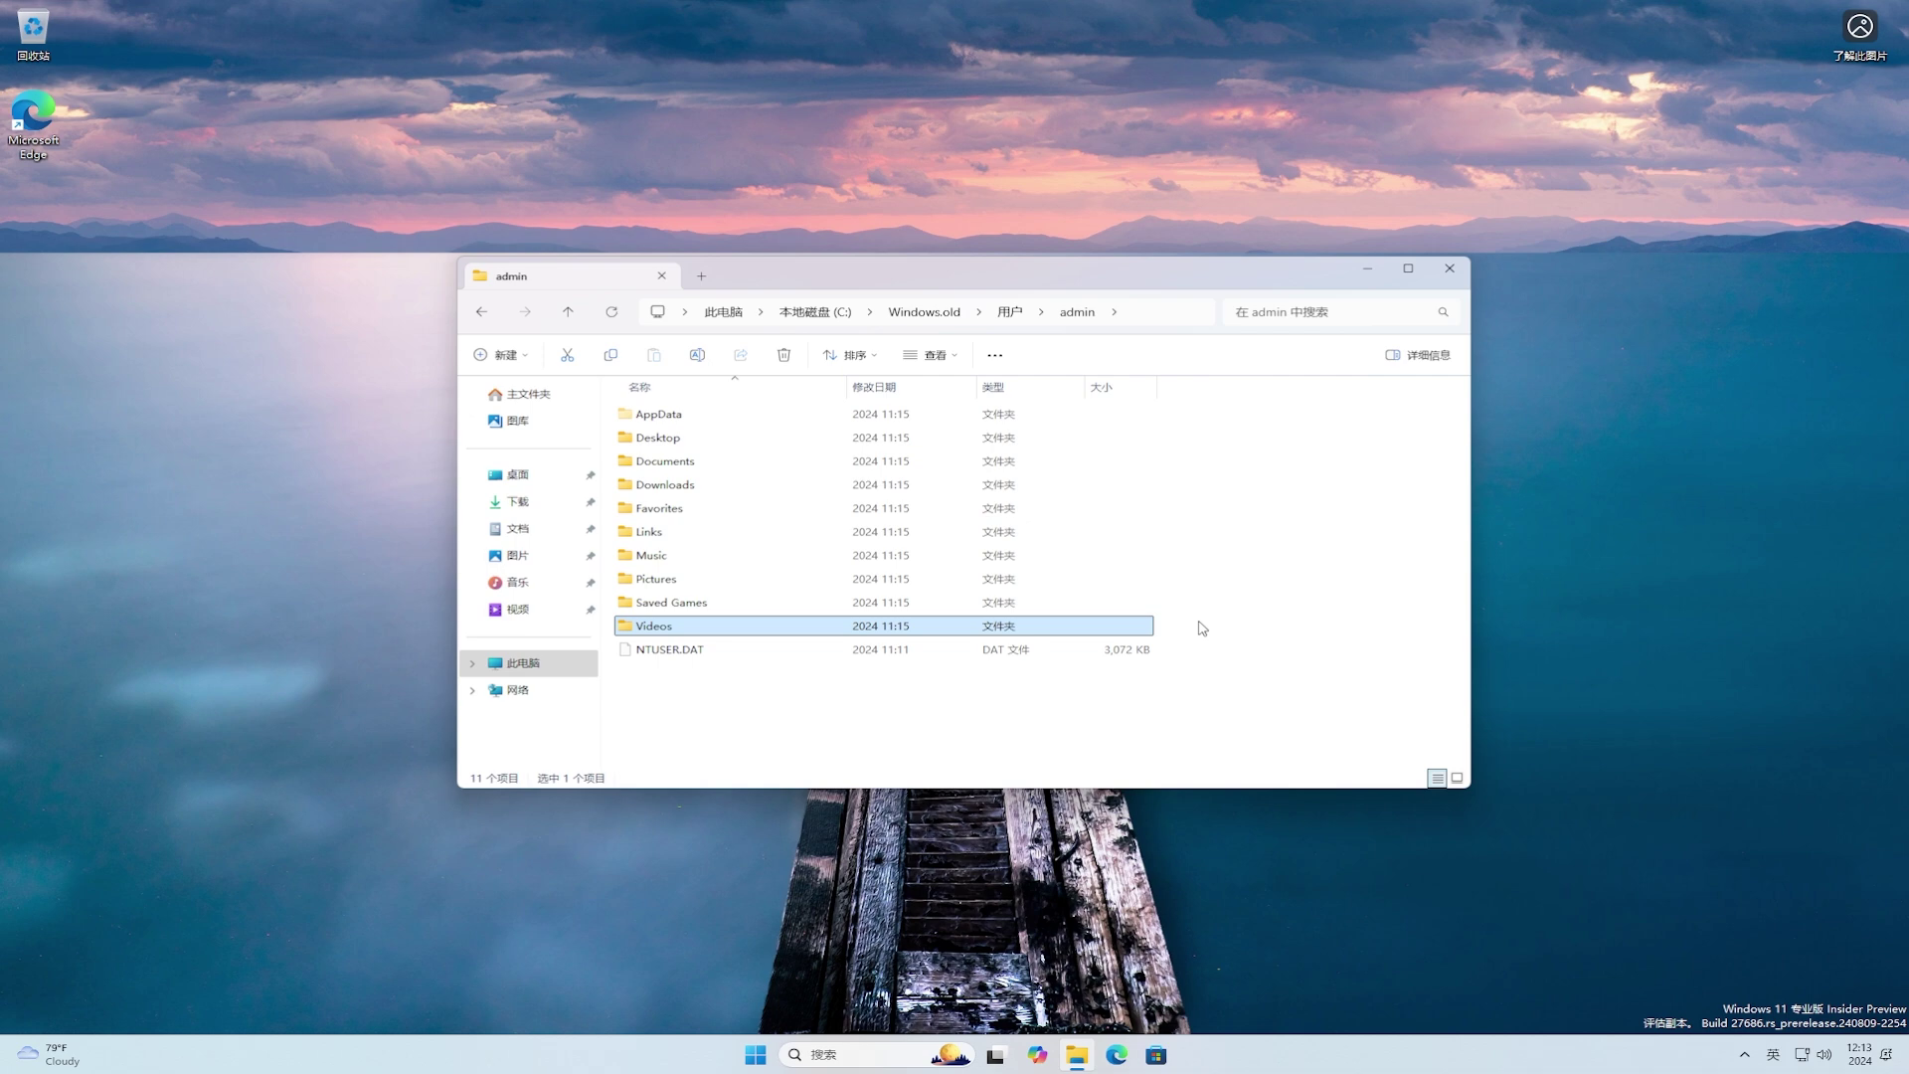
{"action": "left_click", "coordinate": [824, 312]}
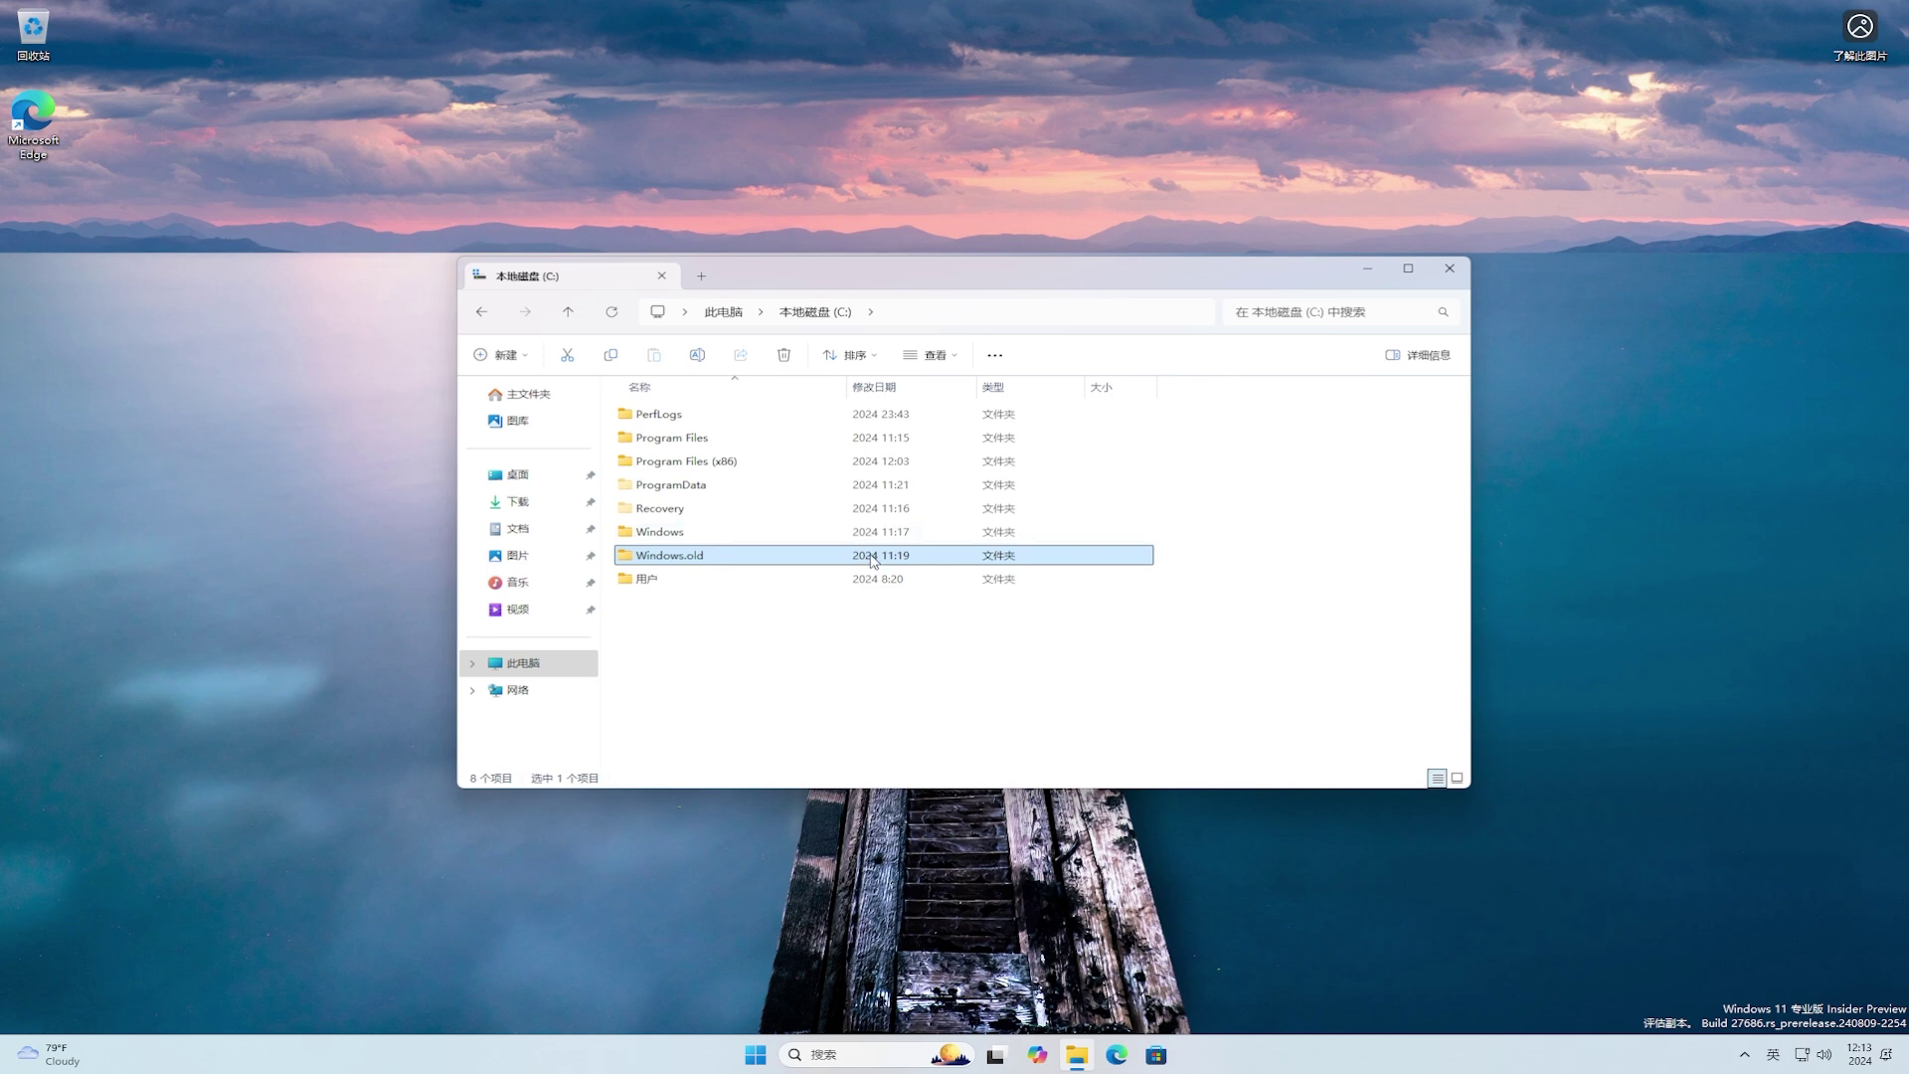
Step: Open drive C: Properties and its detailed storage usage to list temporary files
{"action": "left_click", "coordinate": [542, 672]}
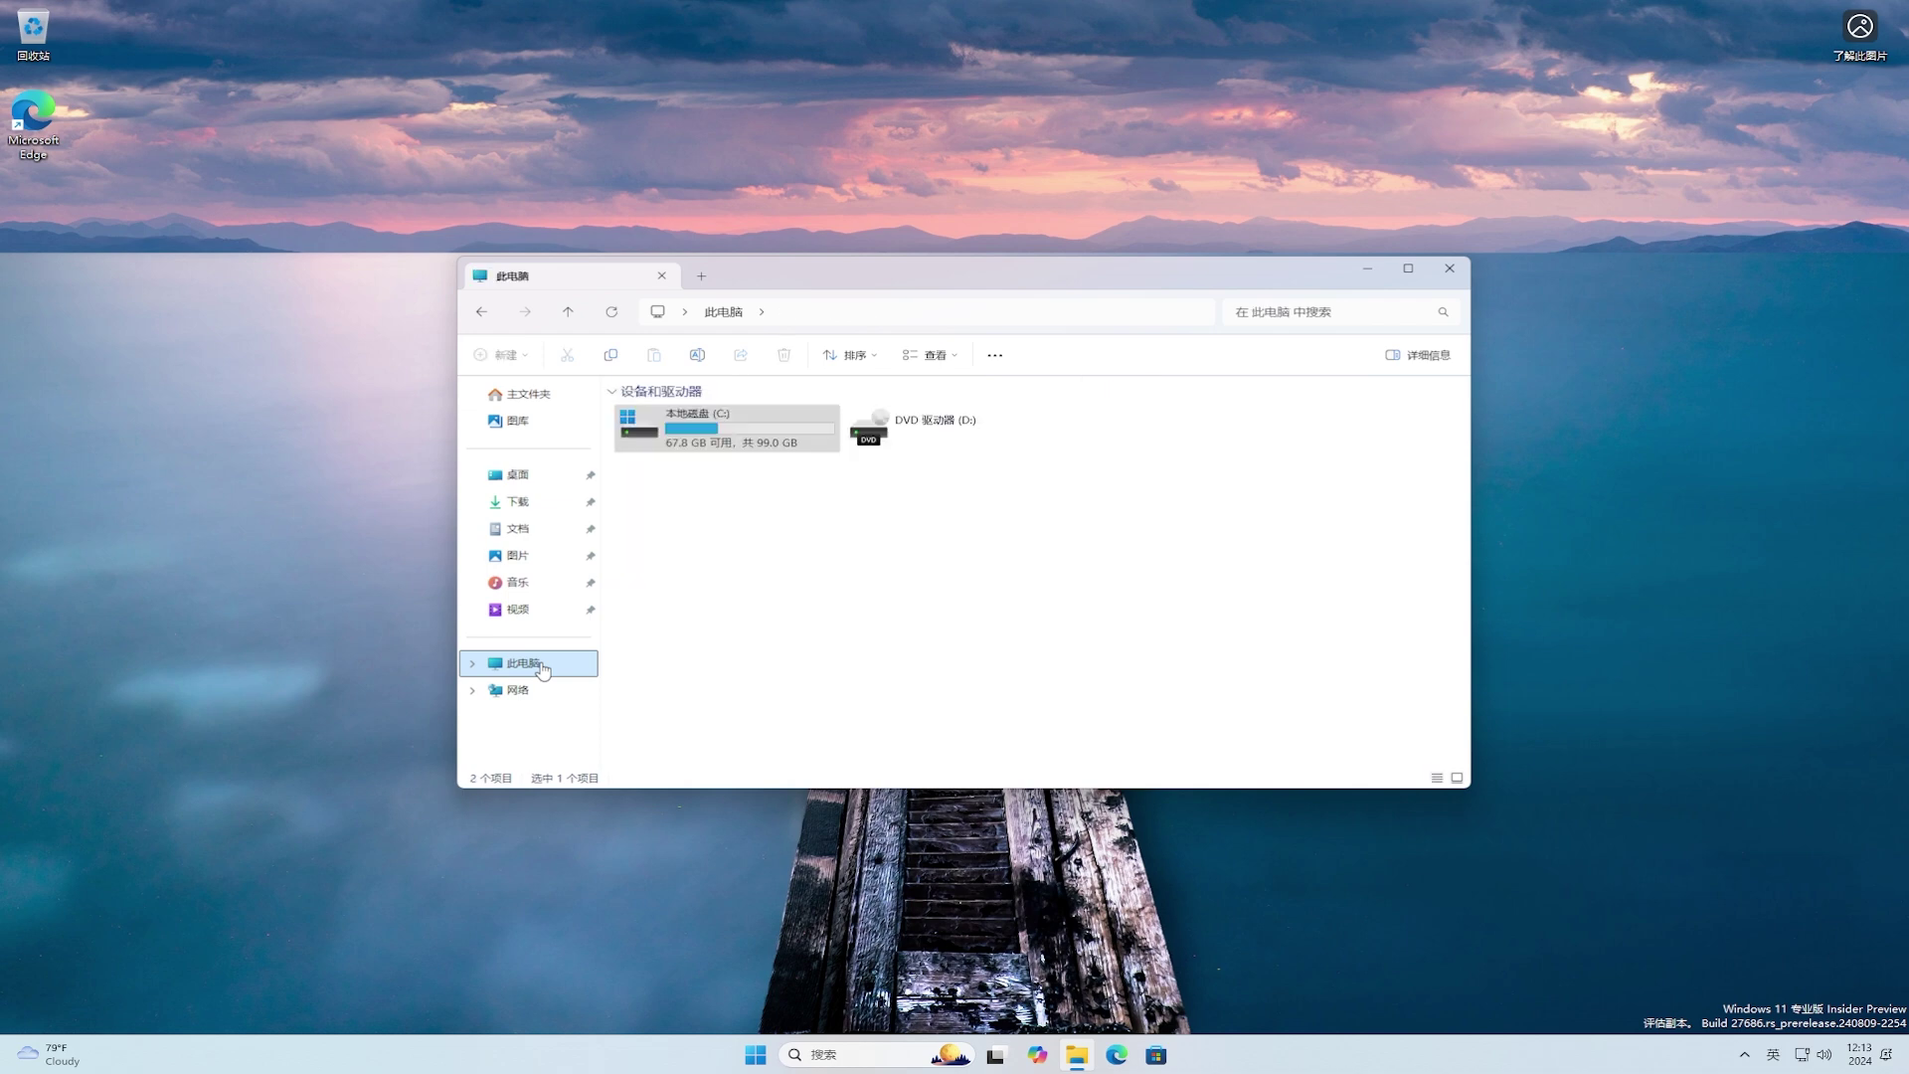
{"action": "right_click", "coordinate": [801, 444]}
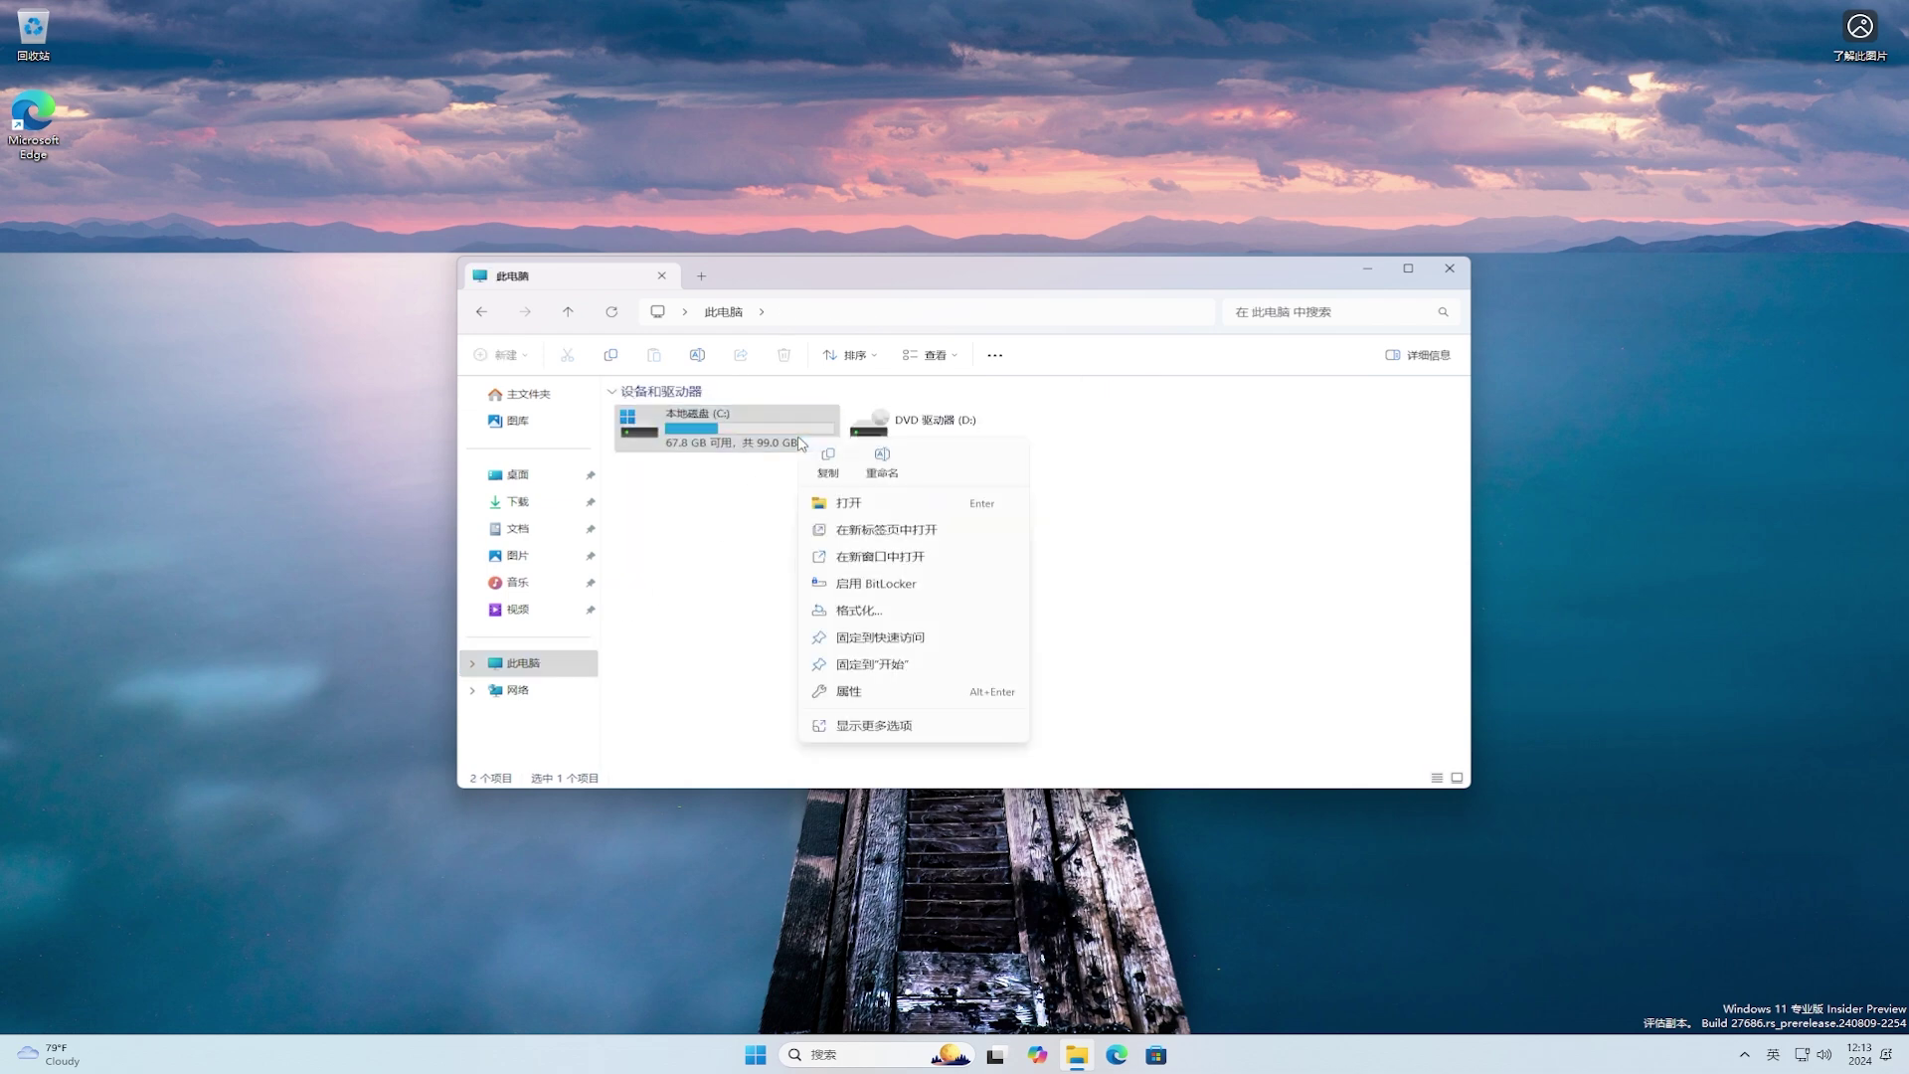
{"action": "left_click", "coordinate": [902, 696]}
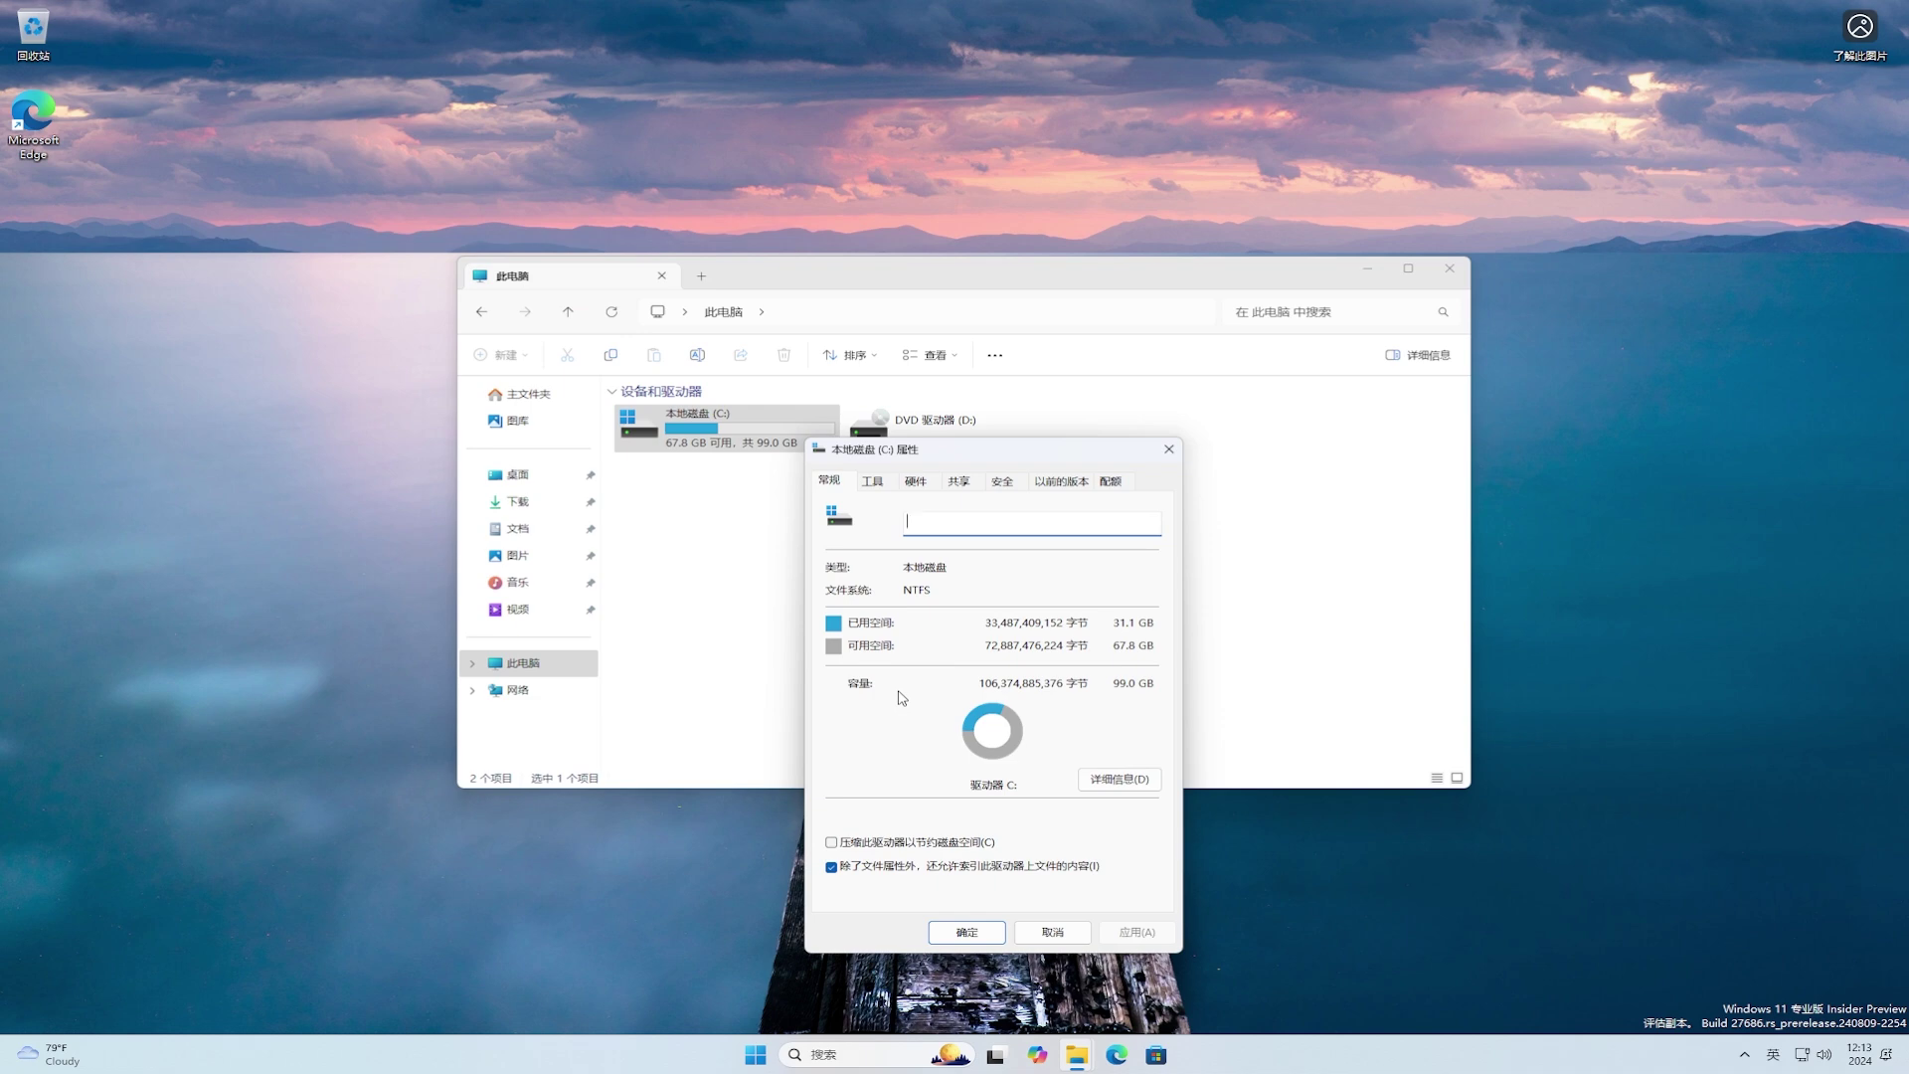
{"action": "left_click", "coordinate": [1116, 781]}
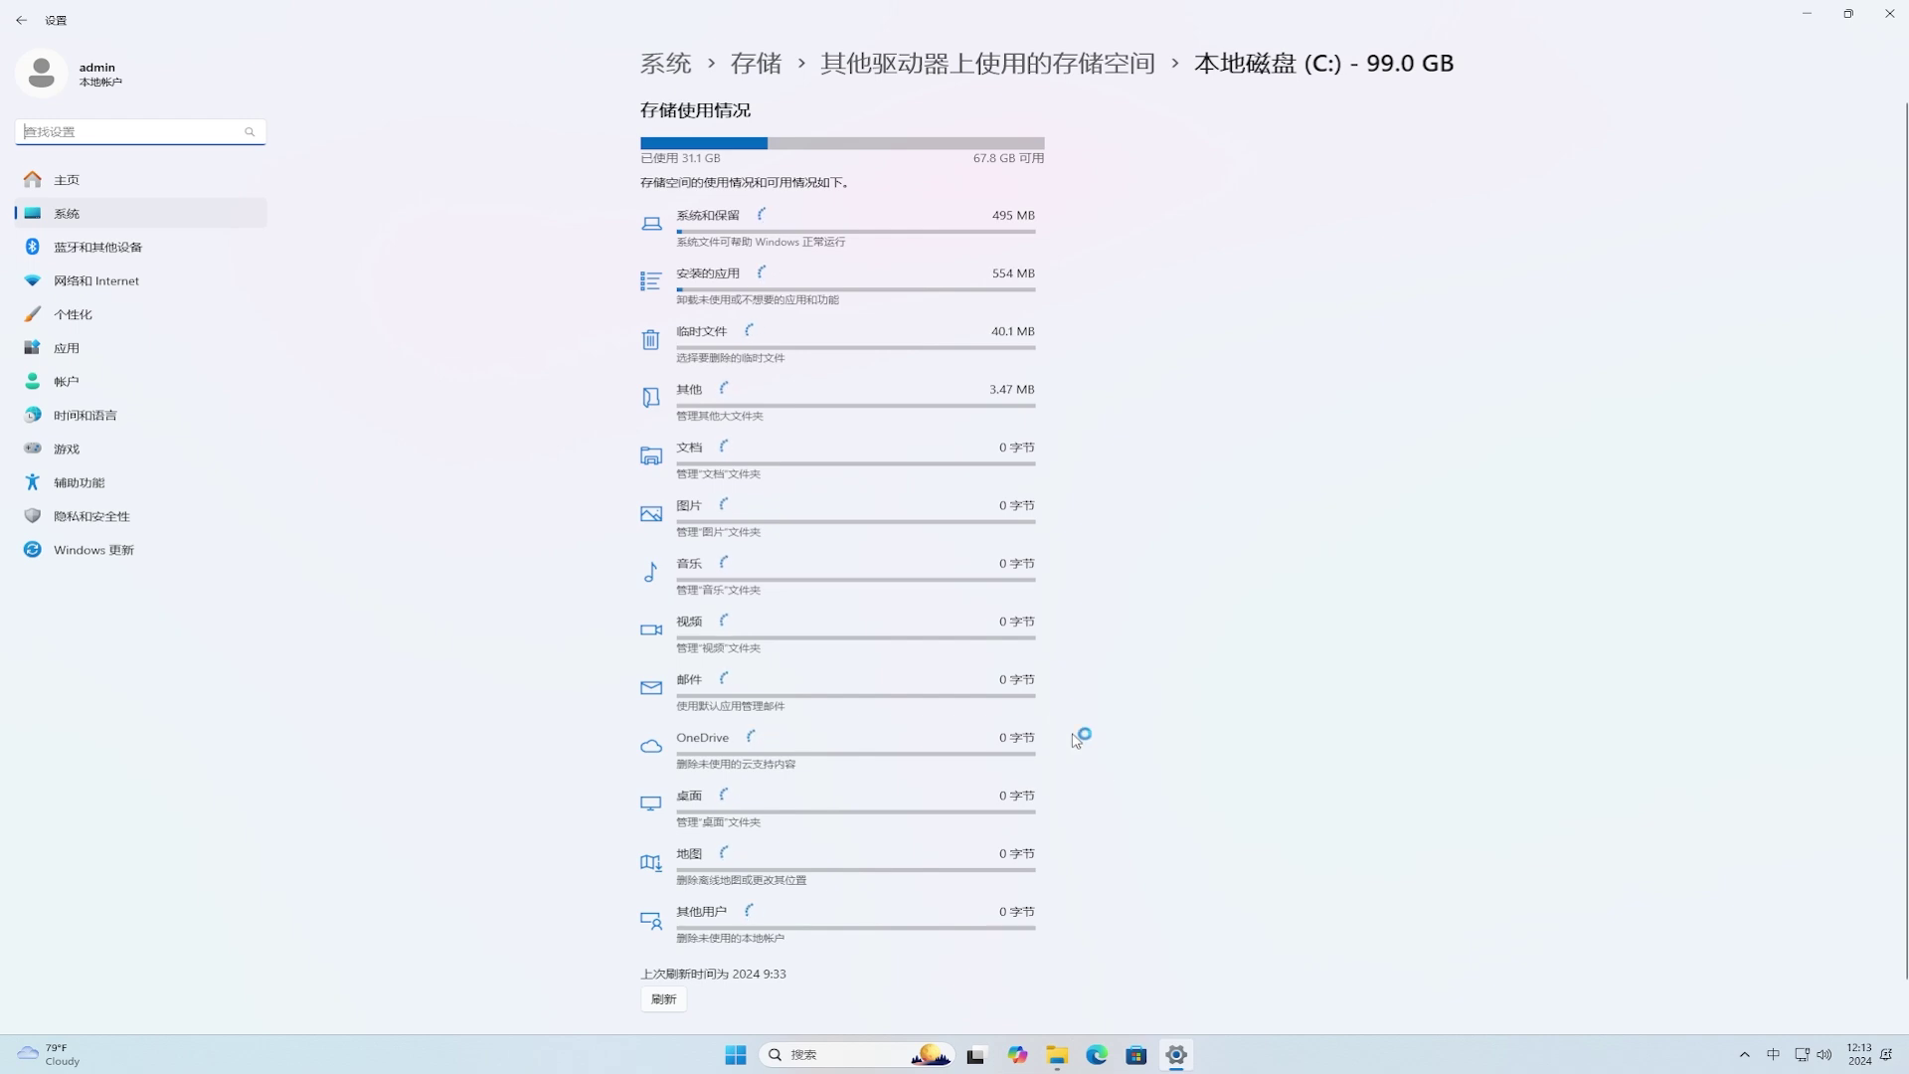
{"action": "left_click", "coordinate": [834, 358]}
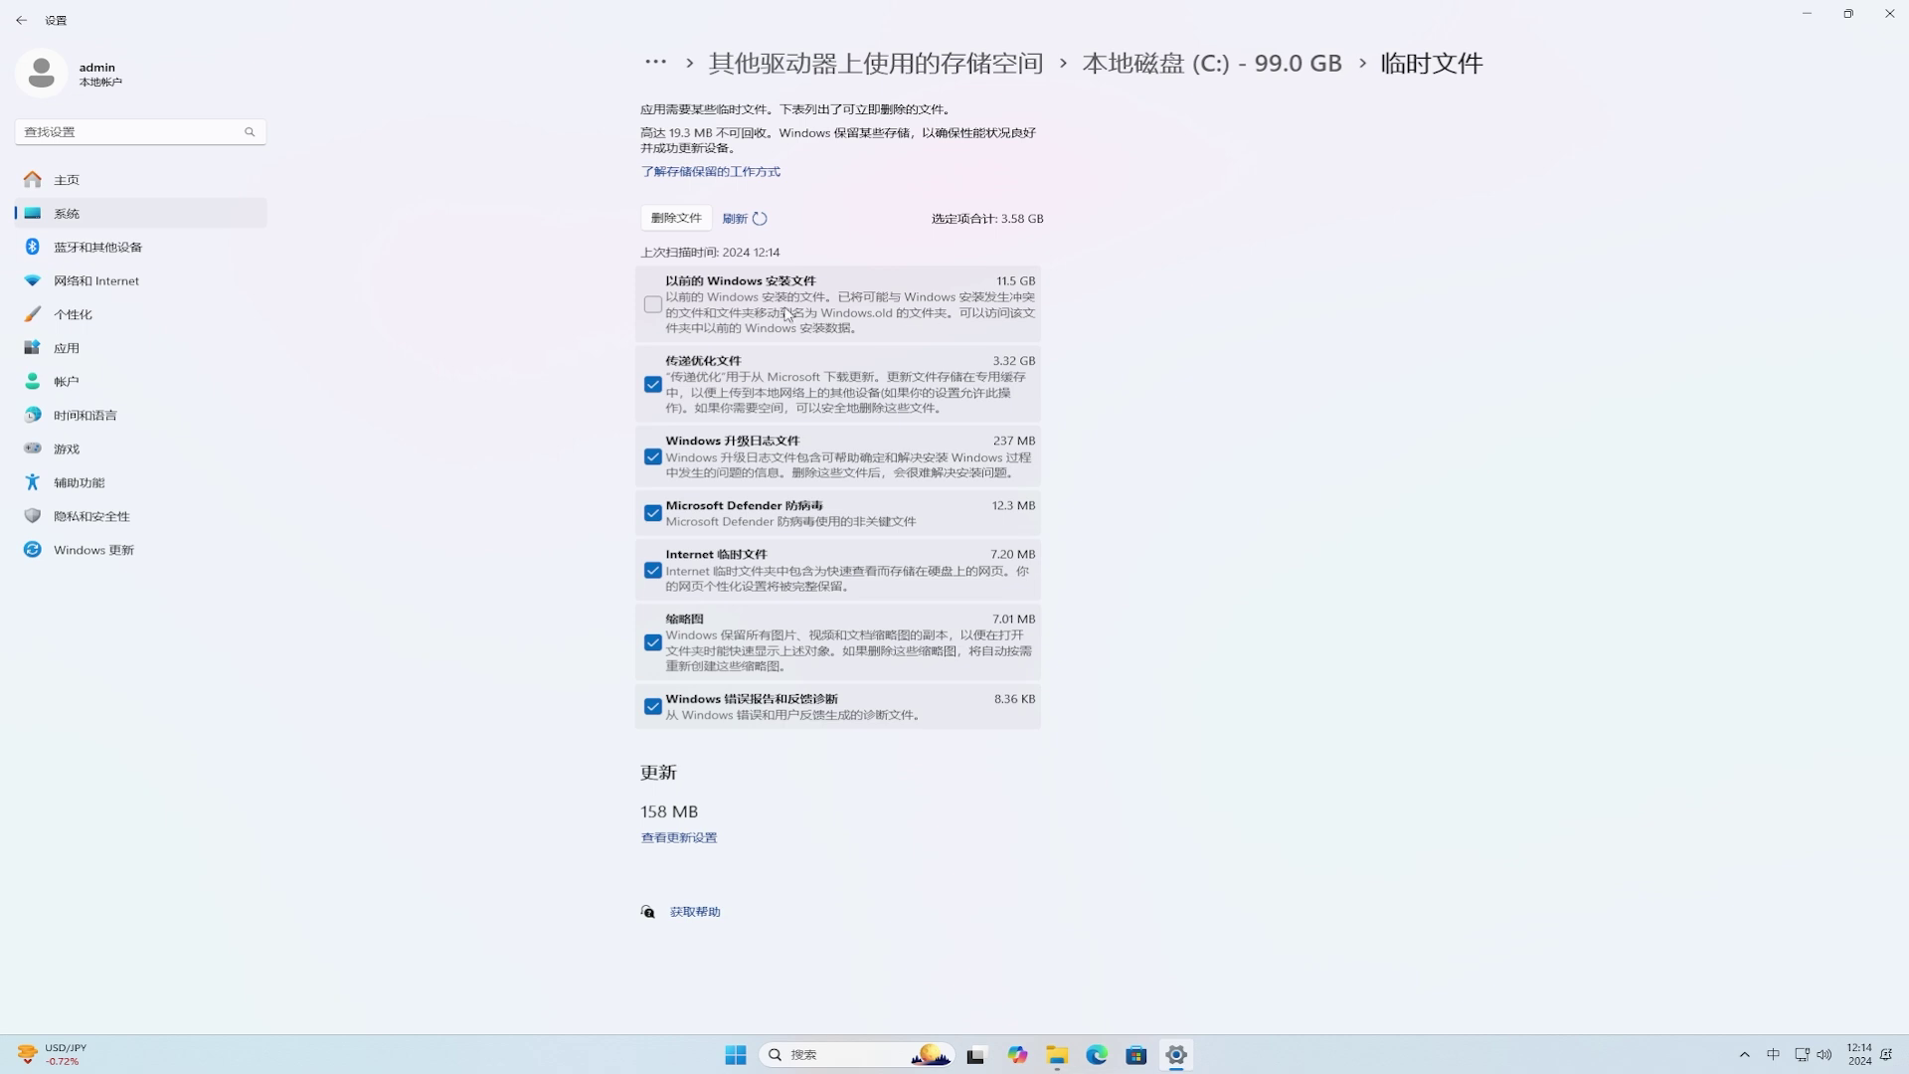
Step: Include previous Windows installation files and permanently remove the selected temporary files
{"action": "left_click", "coordinate": [653, 306]}
{"action": "left_click", "coordinate": [685, 223]}
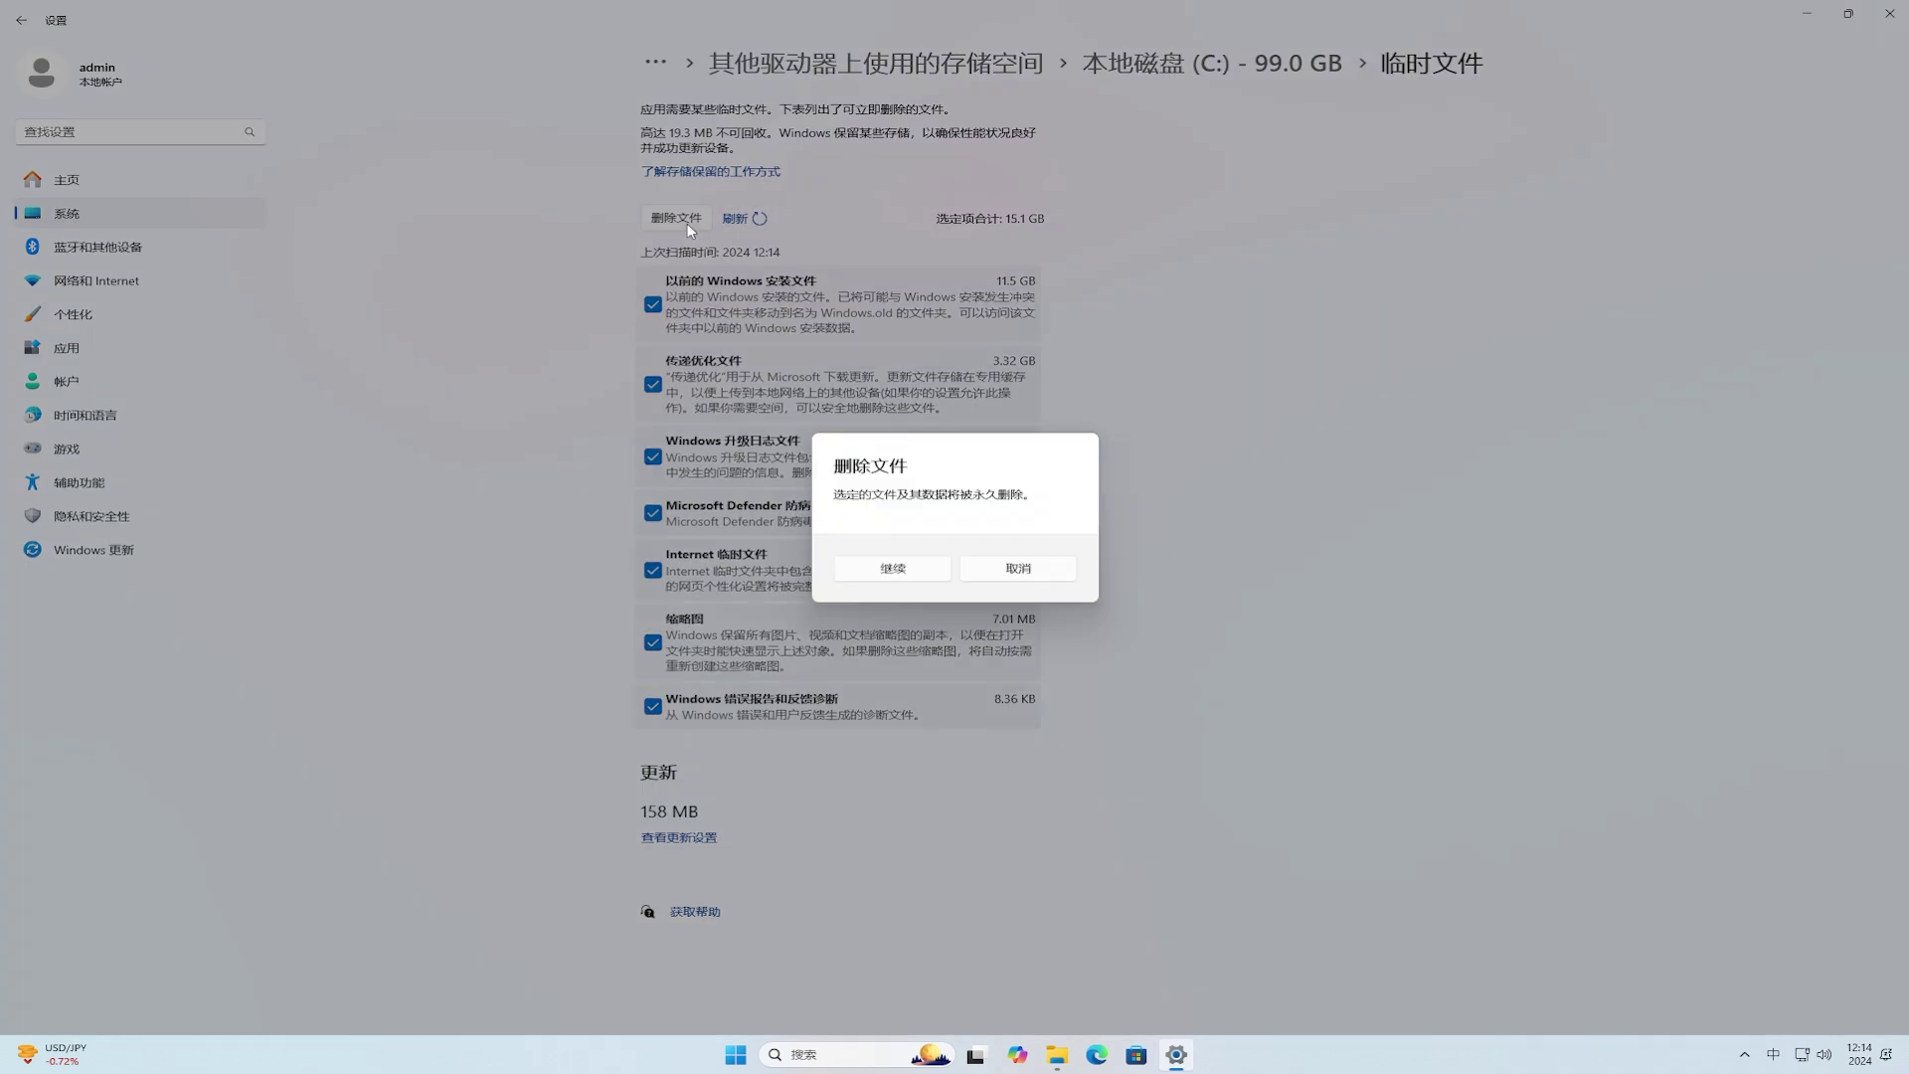
{"action": "left_click", "coordinate": [943, 571]}
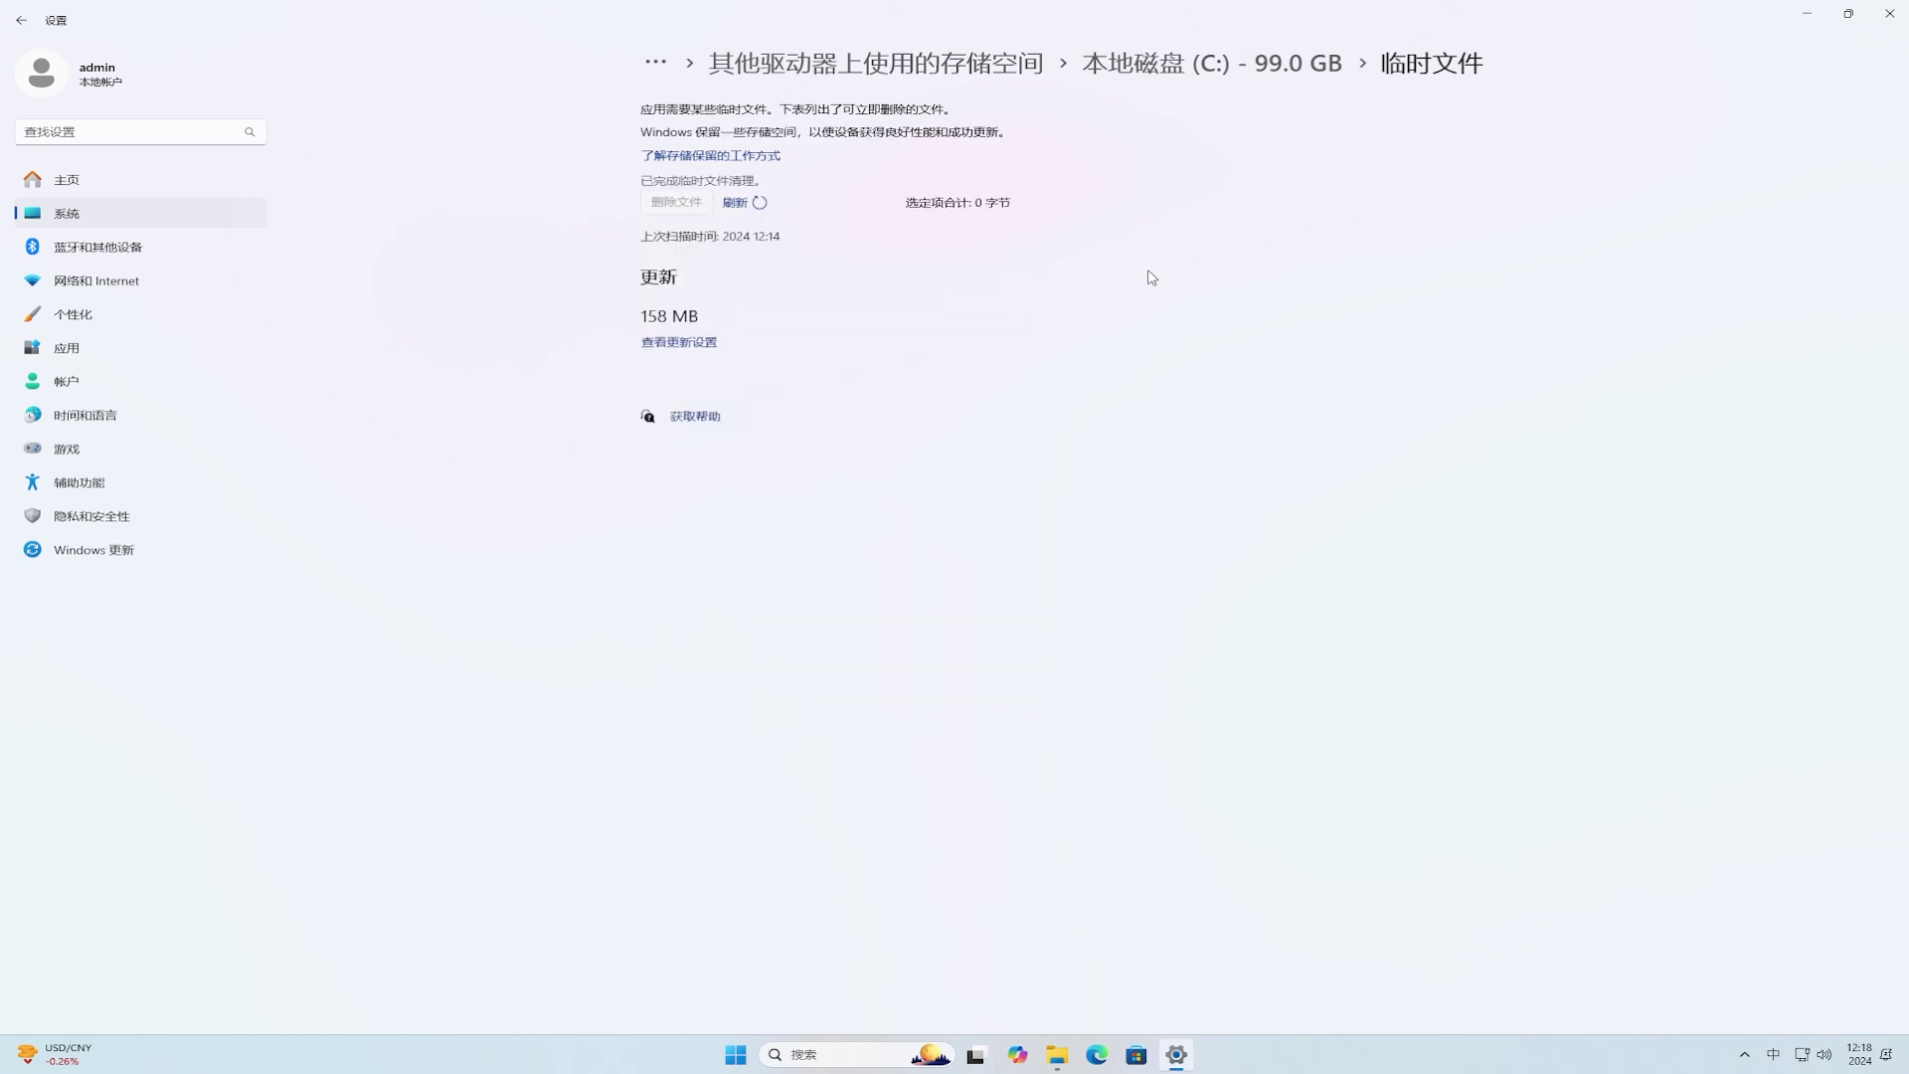
Step: Close the storage Settings window and the C: Properties dialog, then open Local Disk (C:)
{"action": "left_click", "coordinate": [1902, 18]}
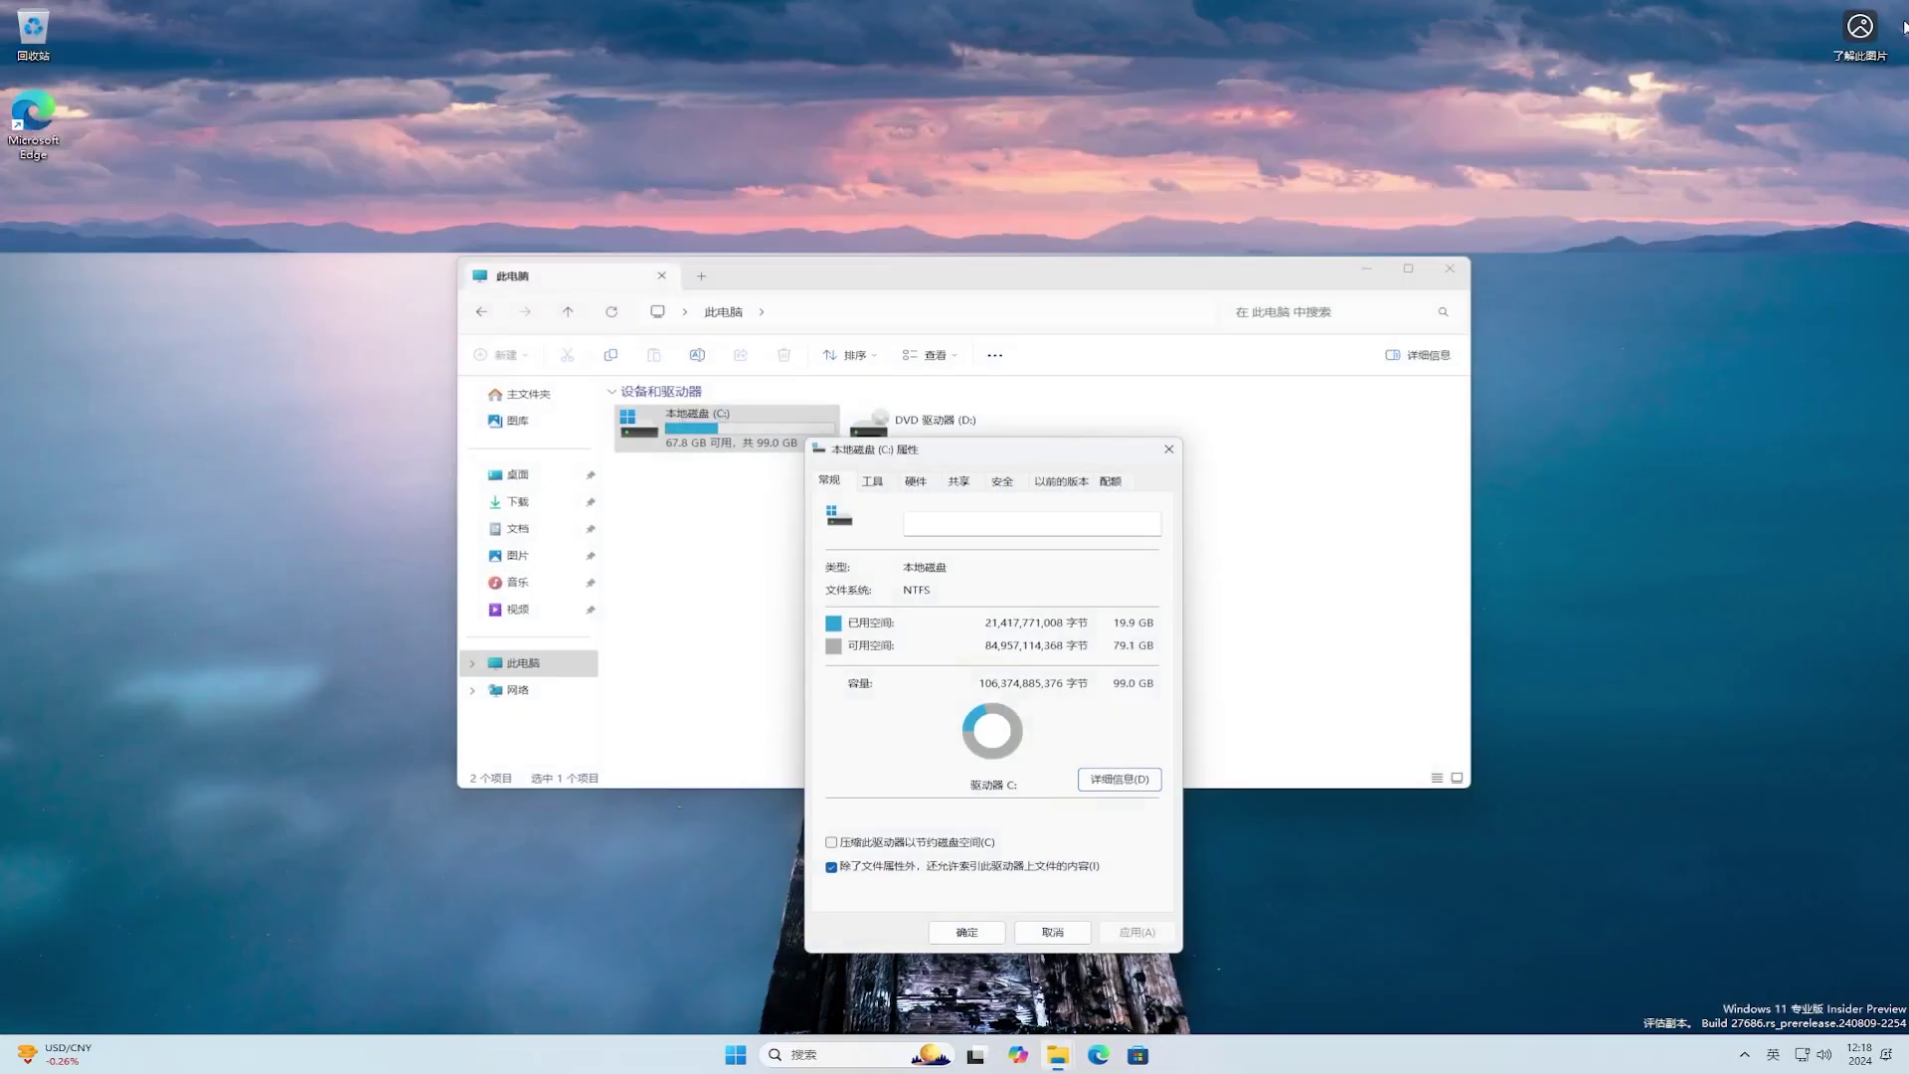
{"action": "left_click", "coordinate": [1170, 452]}
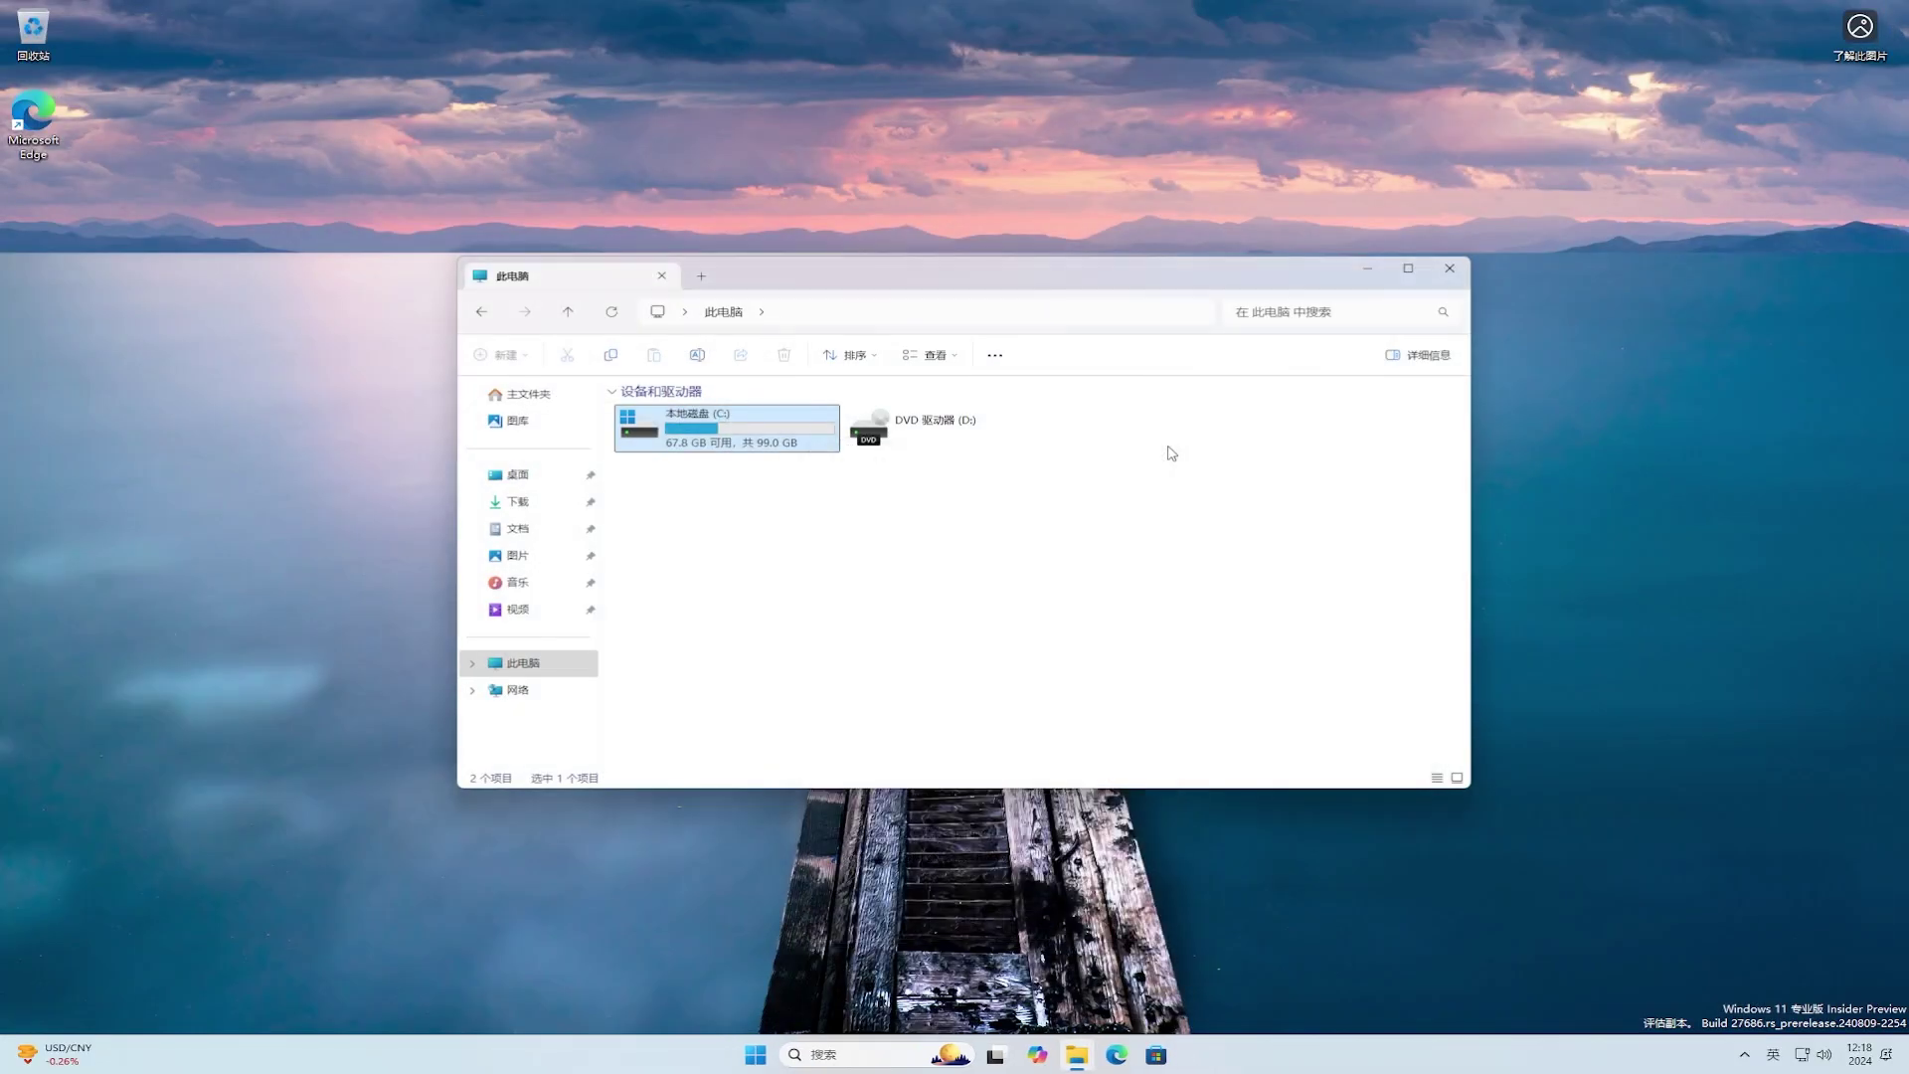
{"action": "double_click", "coordinate": [760, 434]}
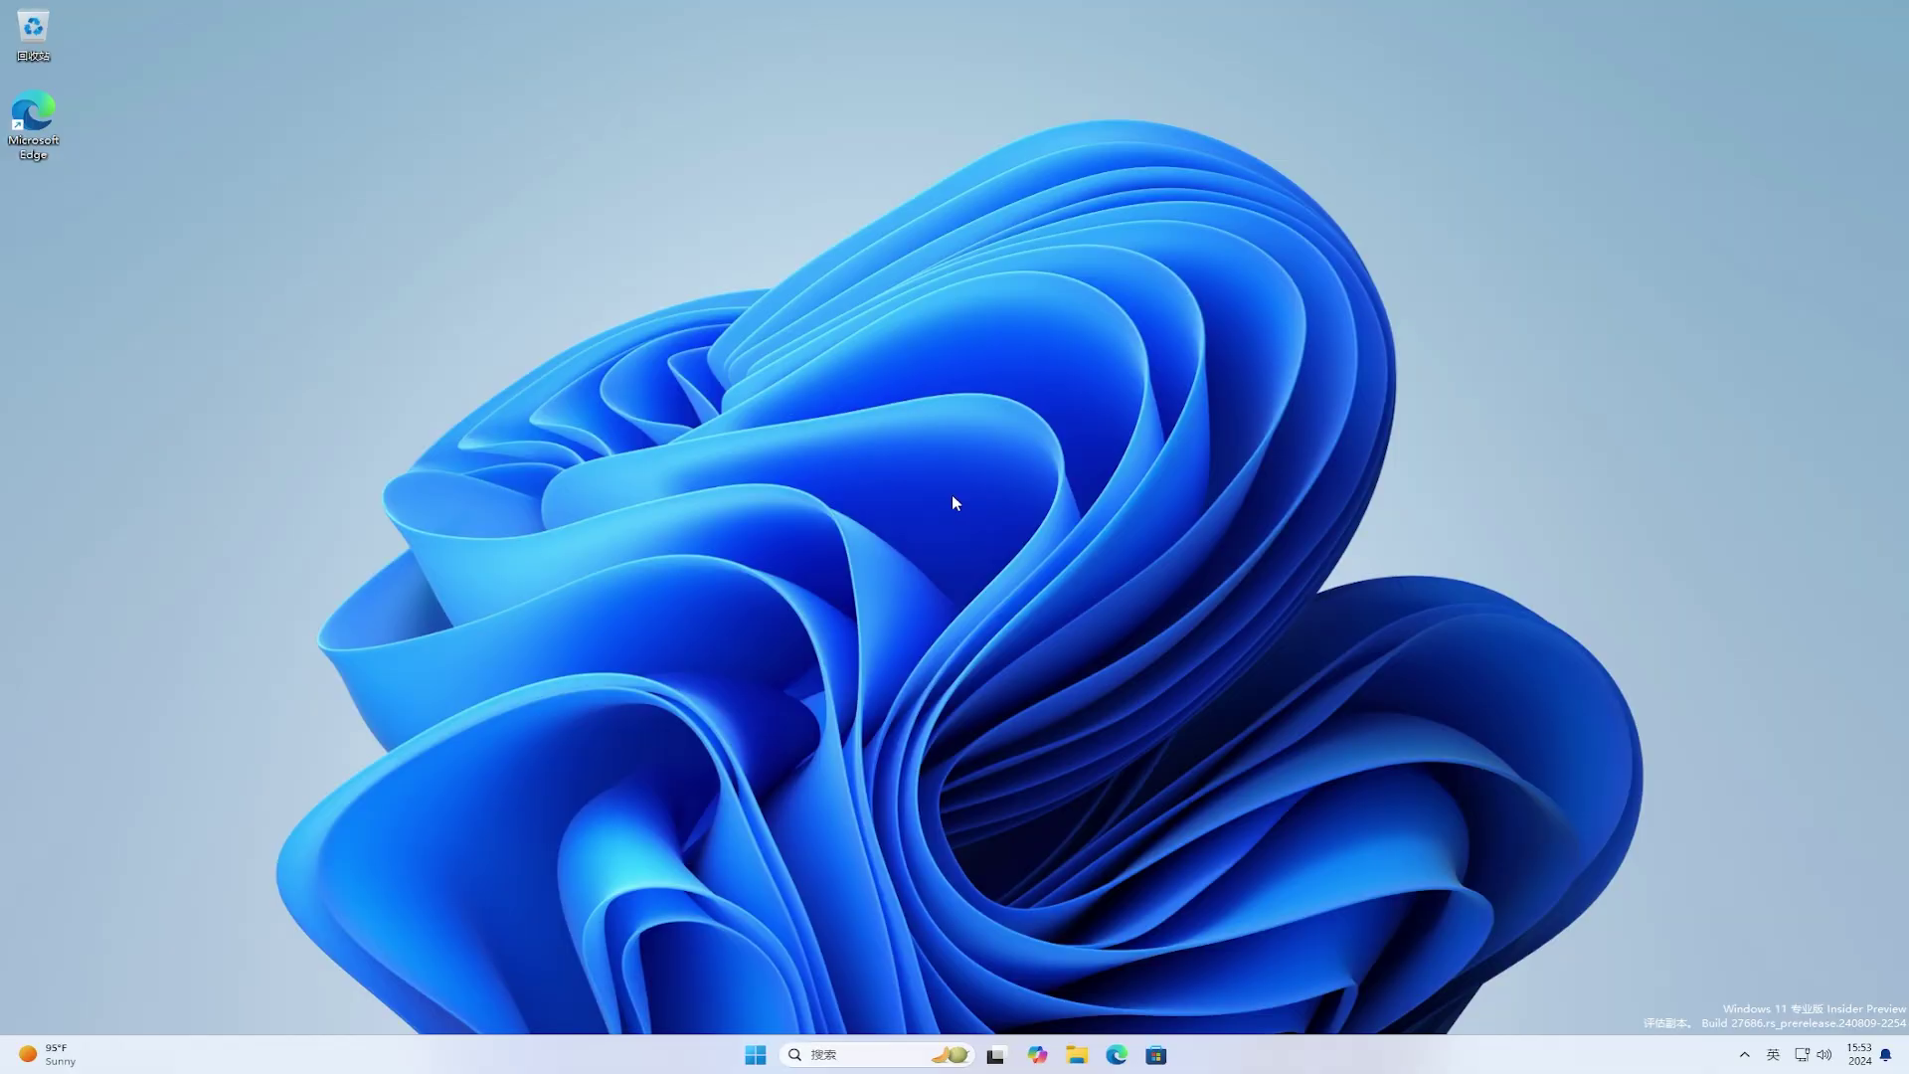
Step: Launch Settings from Start, view Windows Update > Advanced options > Delivery Optimization, then close Settings
{"action": "left_click", "coordinate": [754, 1054]}
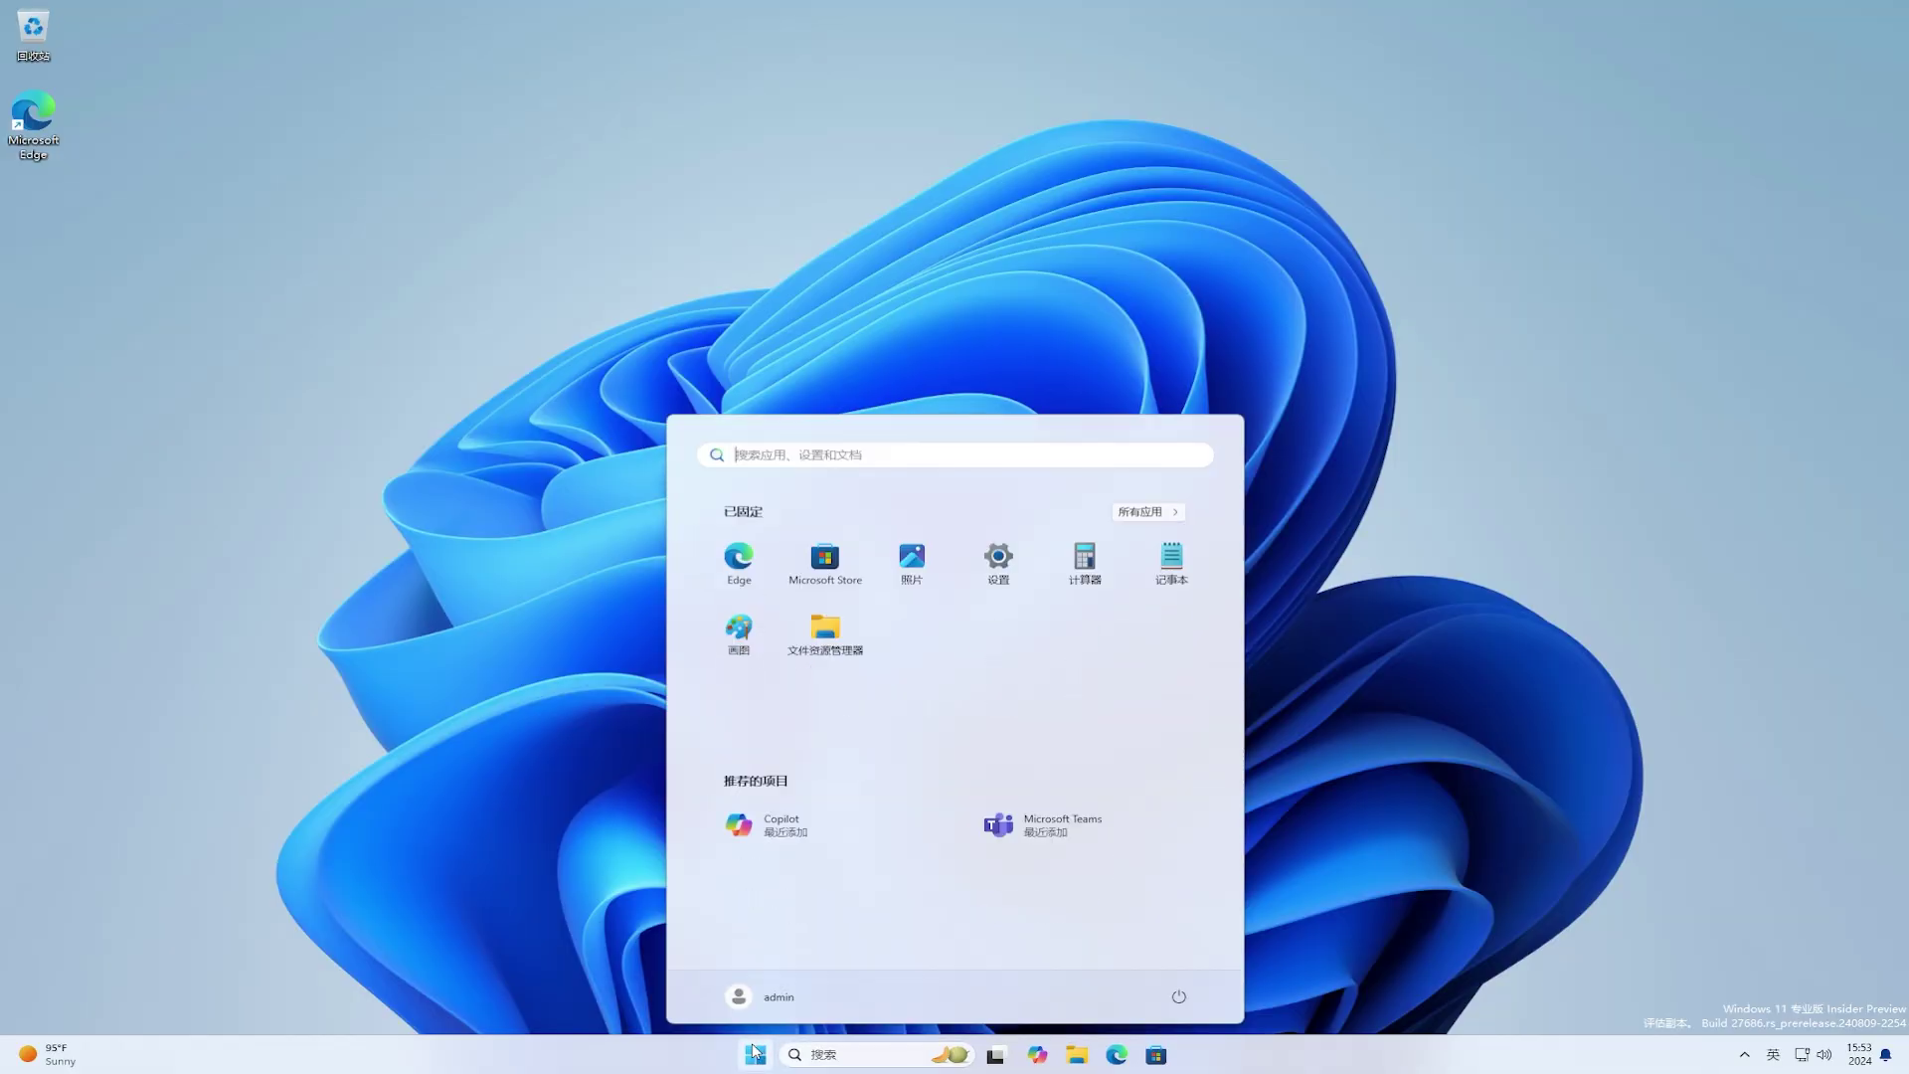
{"action": "left_click", "coordinate": [998, 557]}
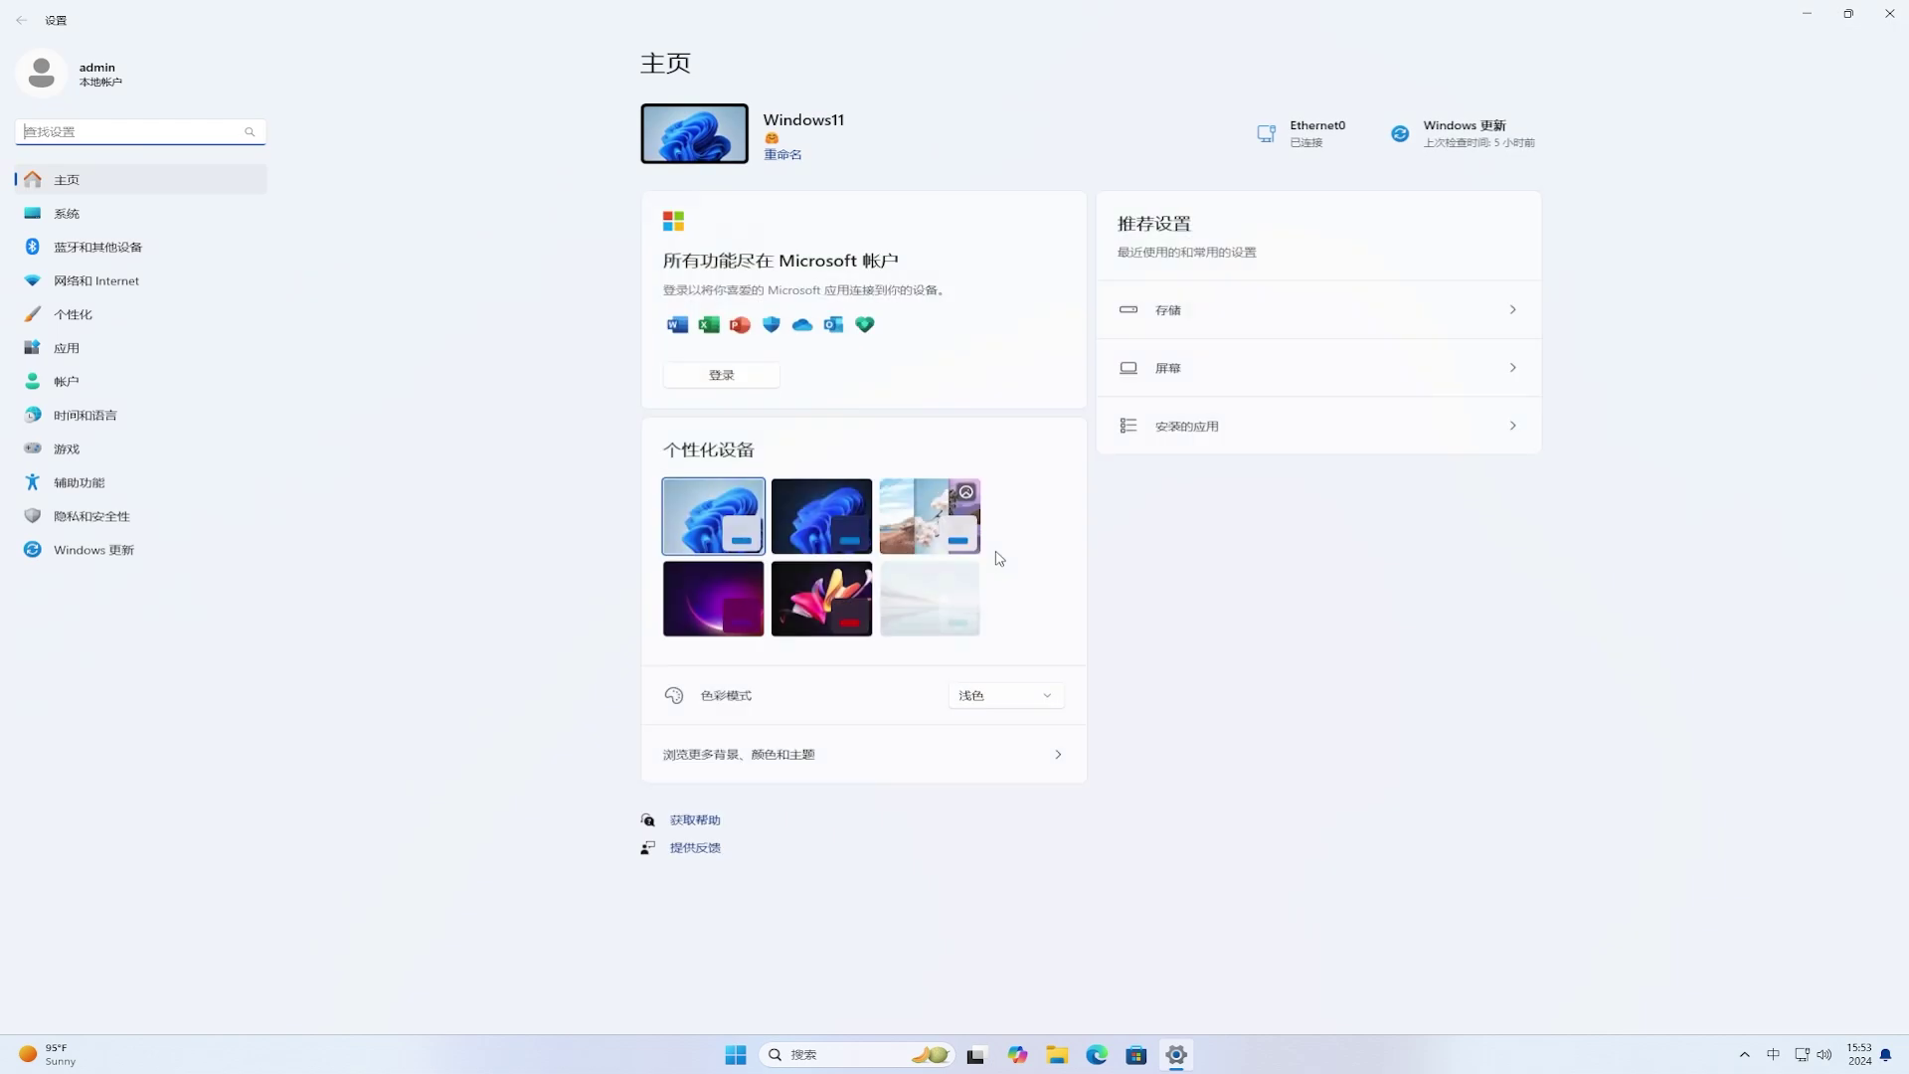
{"action": "left_click", "coordinate": [150, 563]}
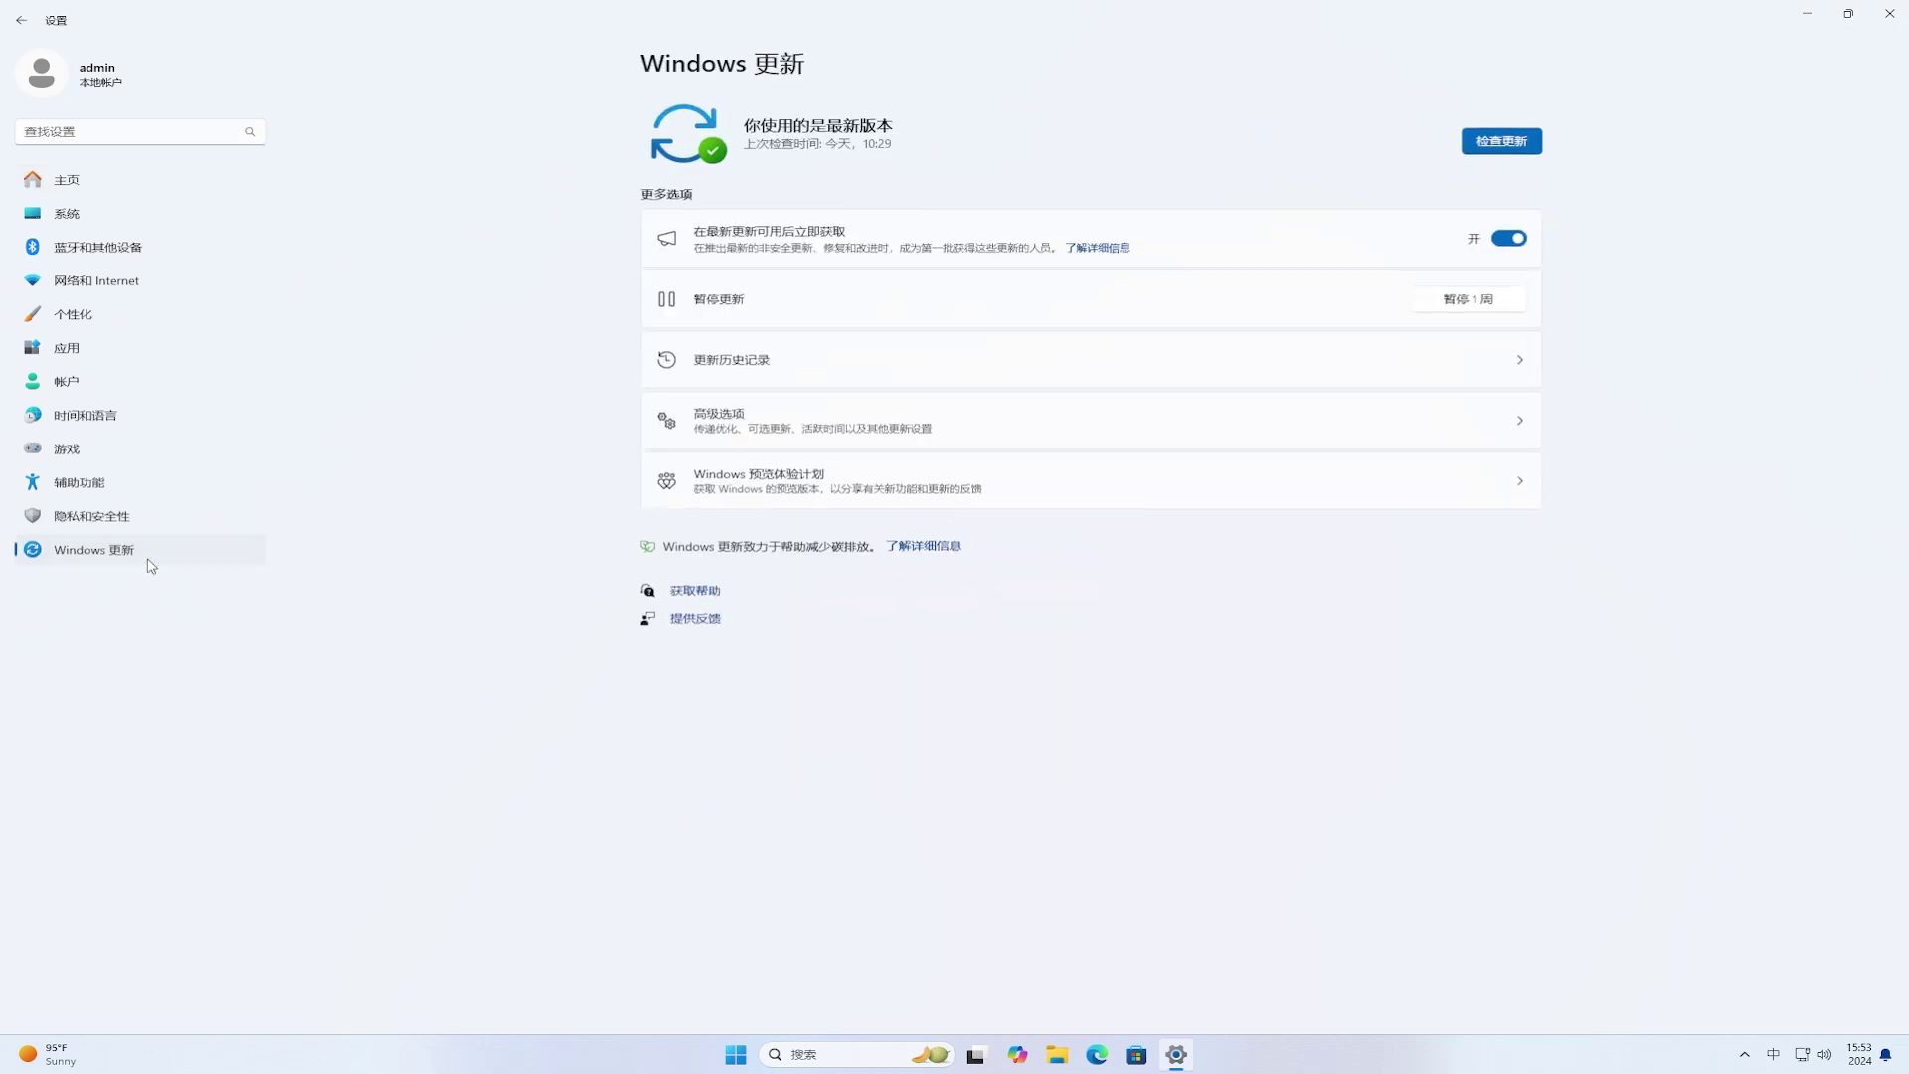
{"action": "left_click", "coordinate": [988, 420]}
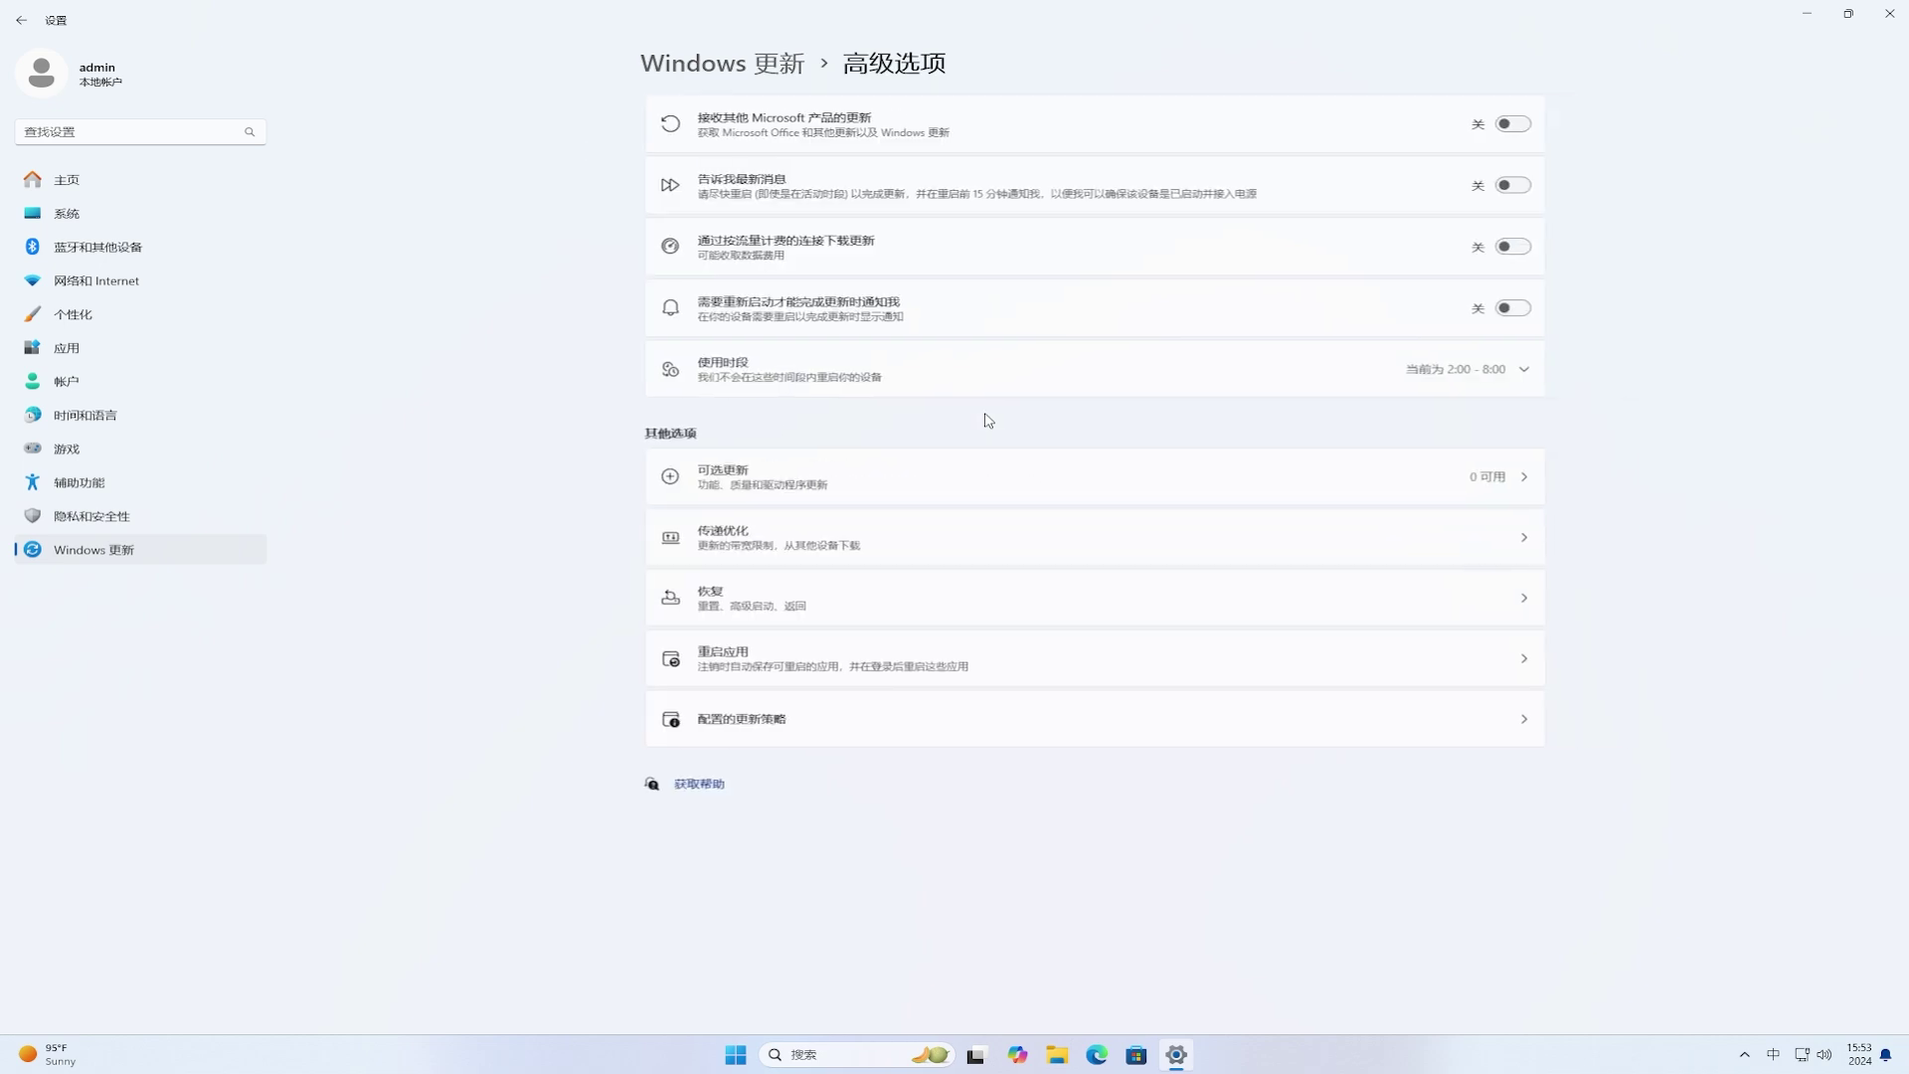
{"action": "left_click", "coordinate": [905, 540]}
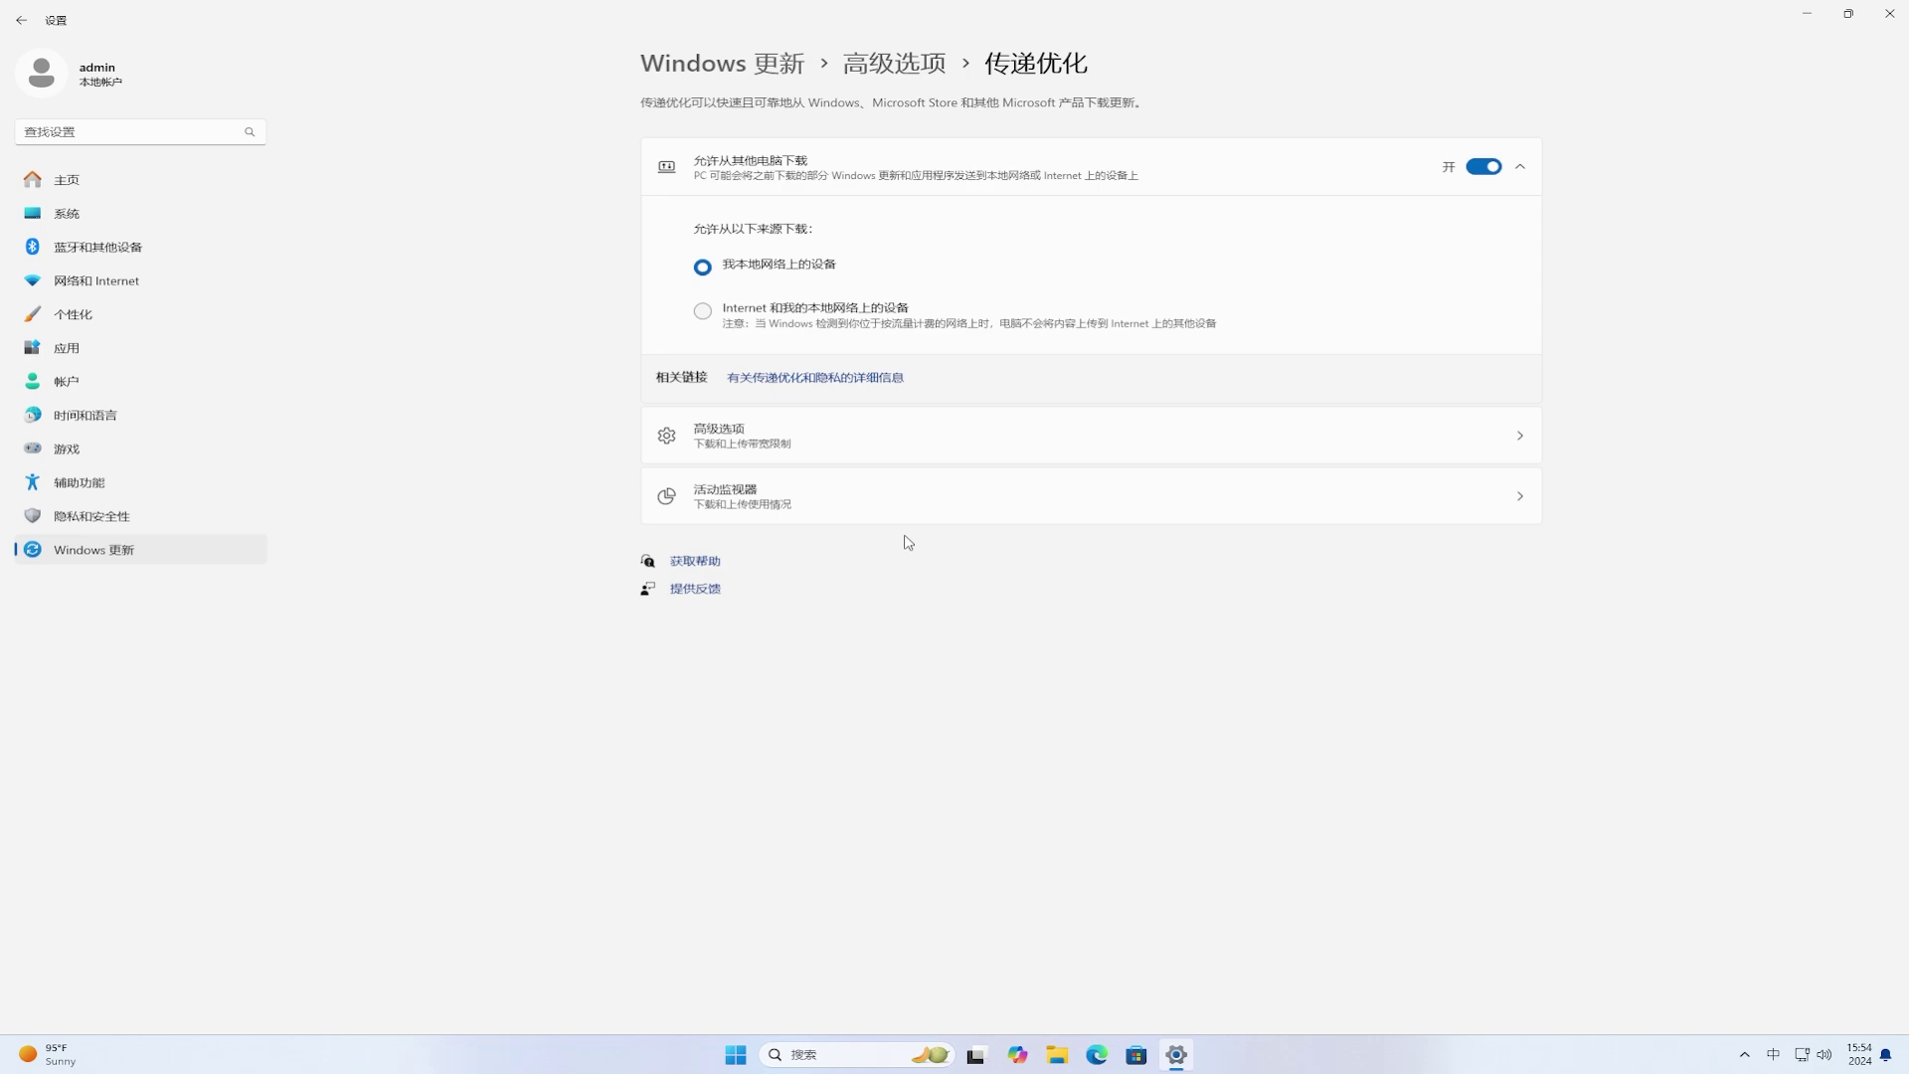
{"action": "left_click", "coordinate": [1894, 12]}
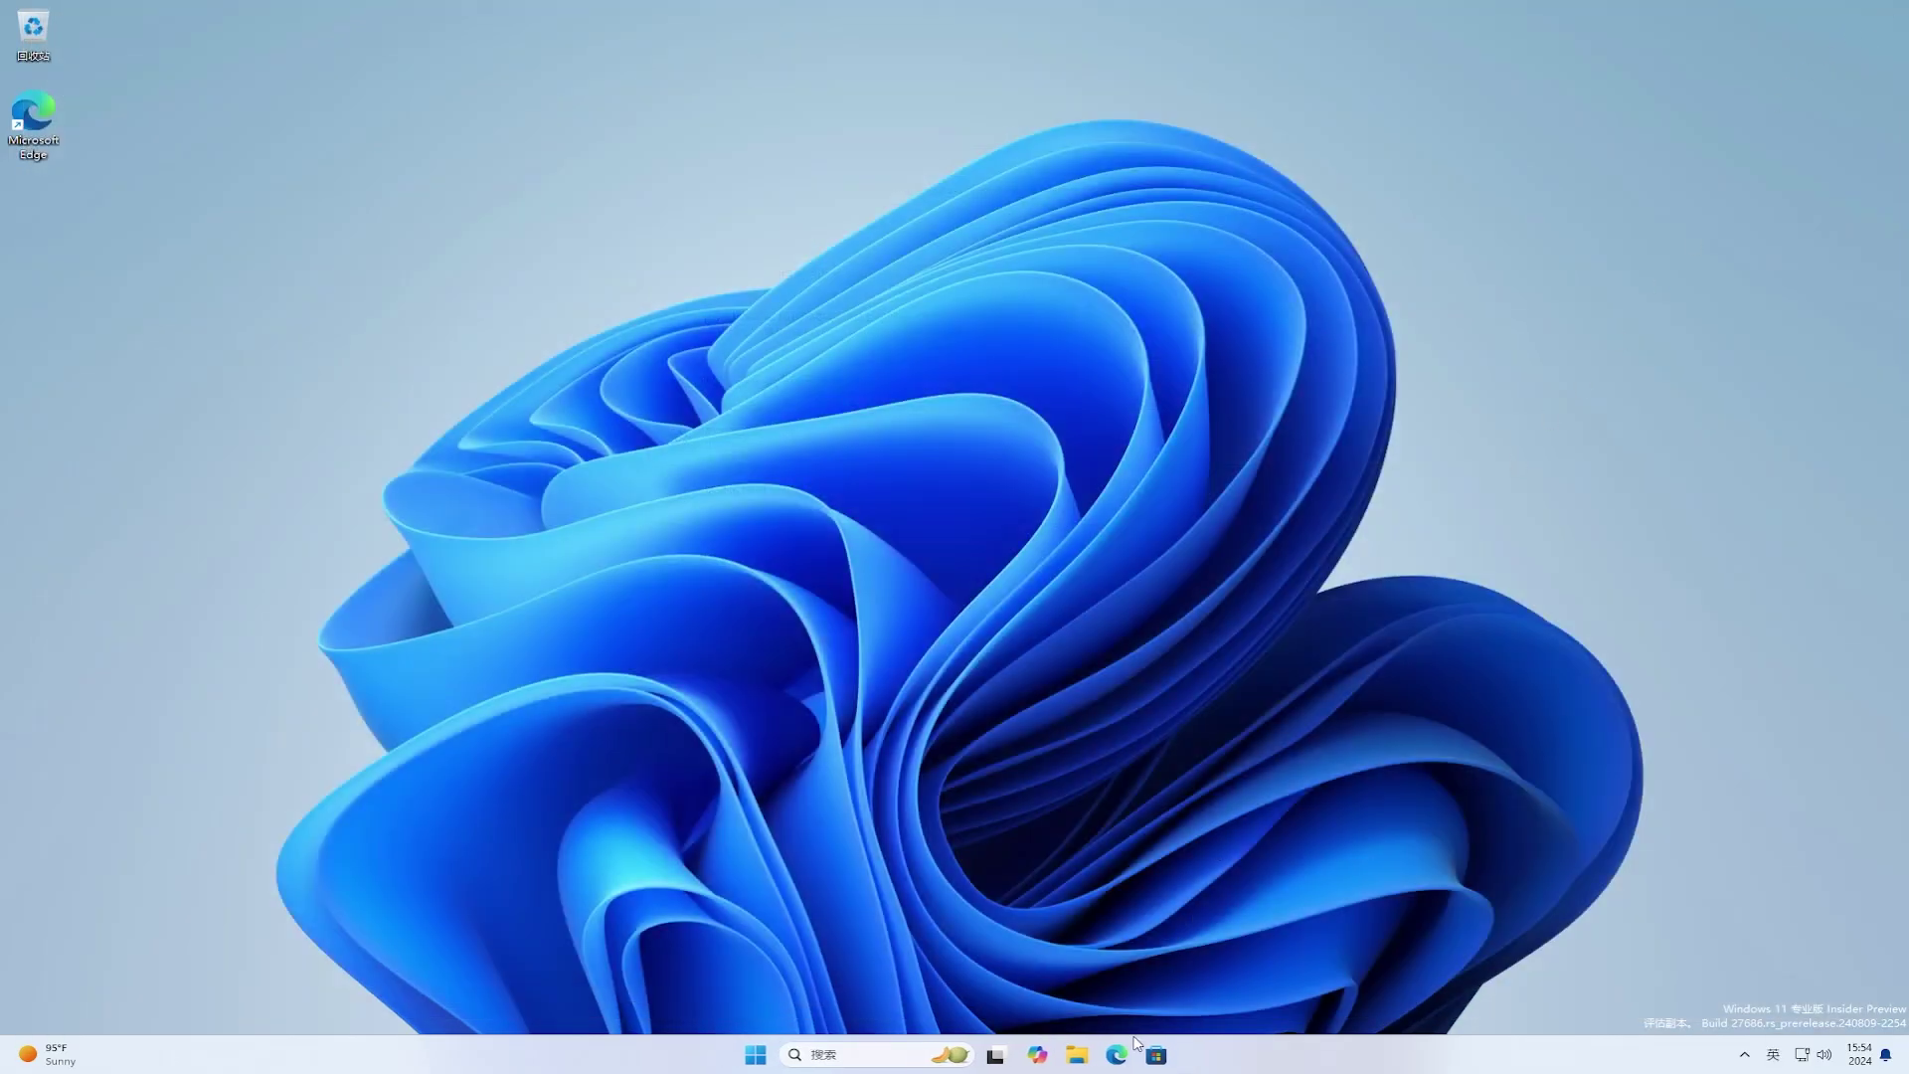
Step: Search Bing for vivetool in Edge and open the ViVe GitHub releases page
{"action": "left_click", "coordinate": [1117, 1056]}
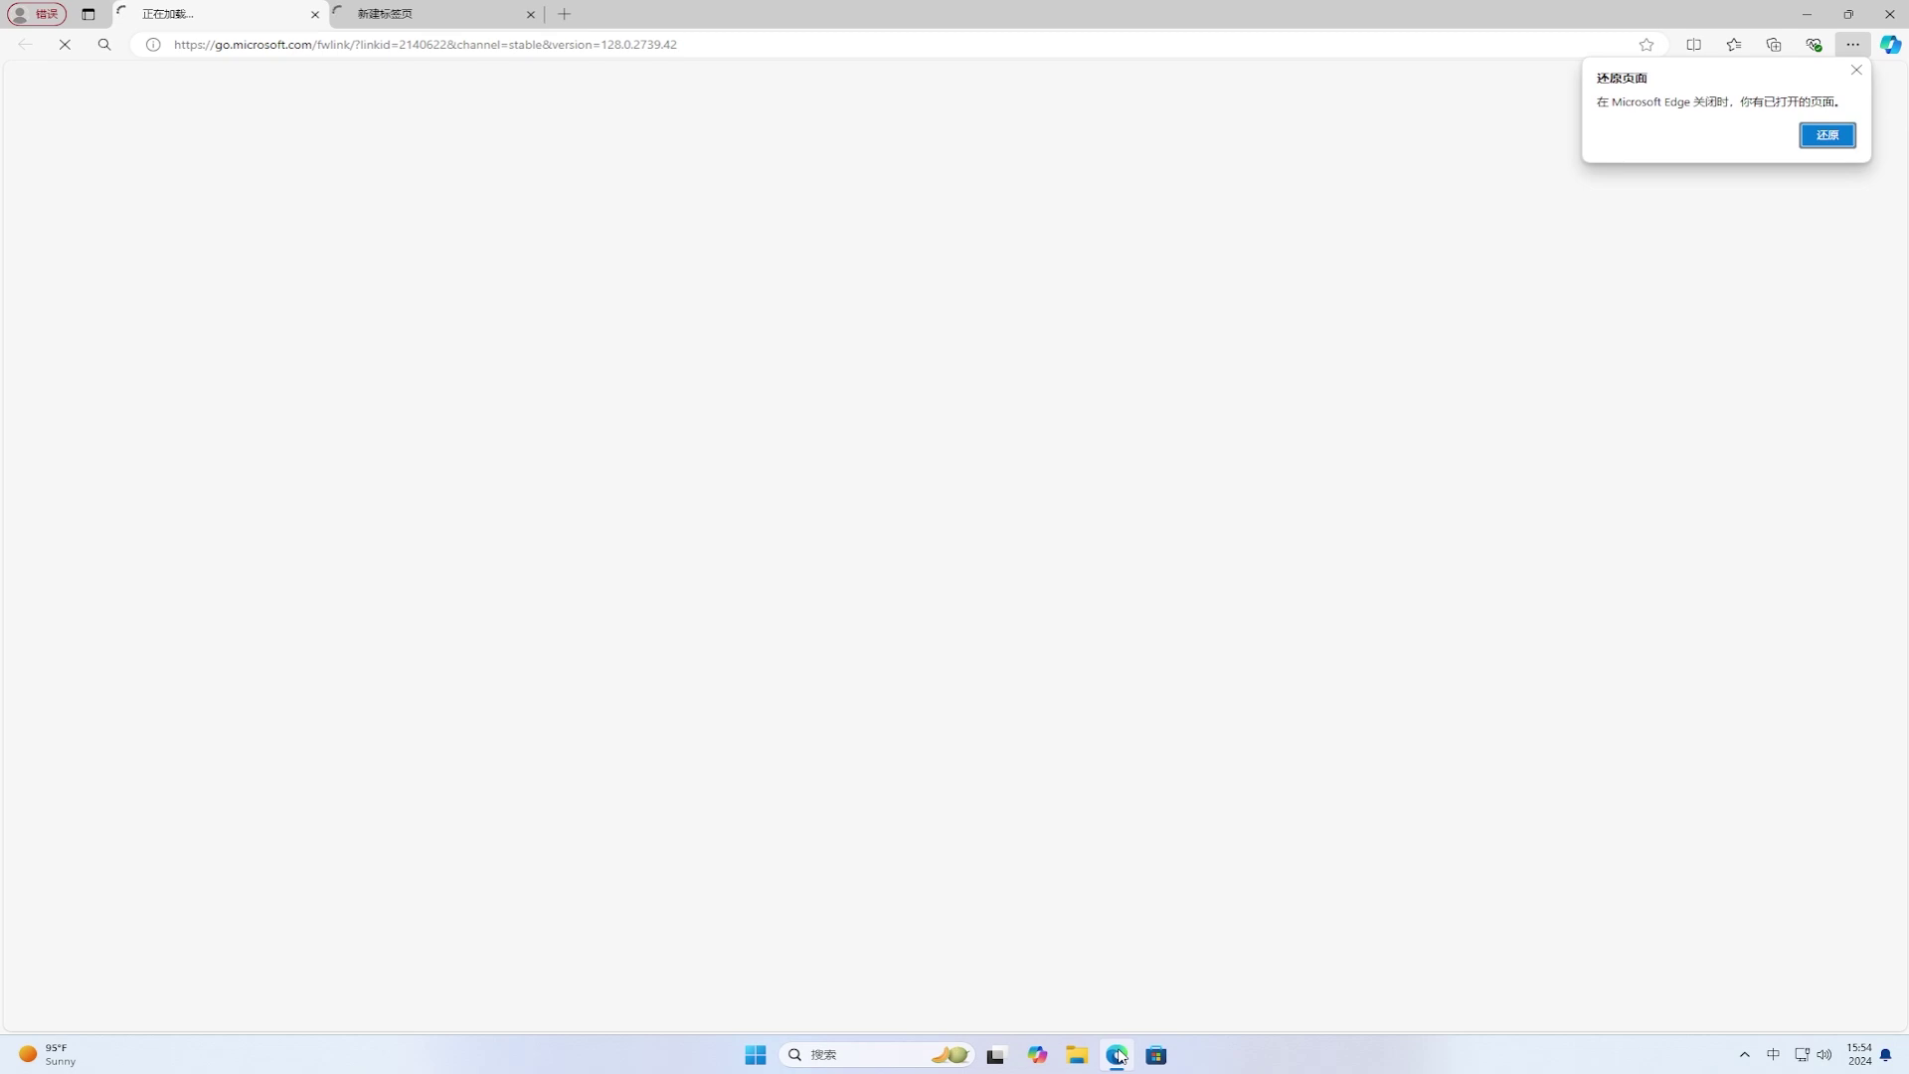
{"action": "left_click", "coordinate": [1035, 42]}
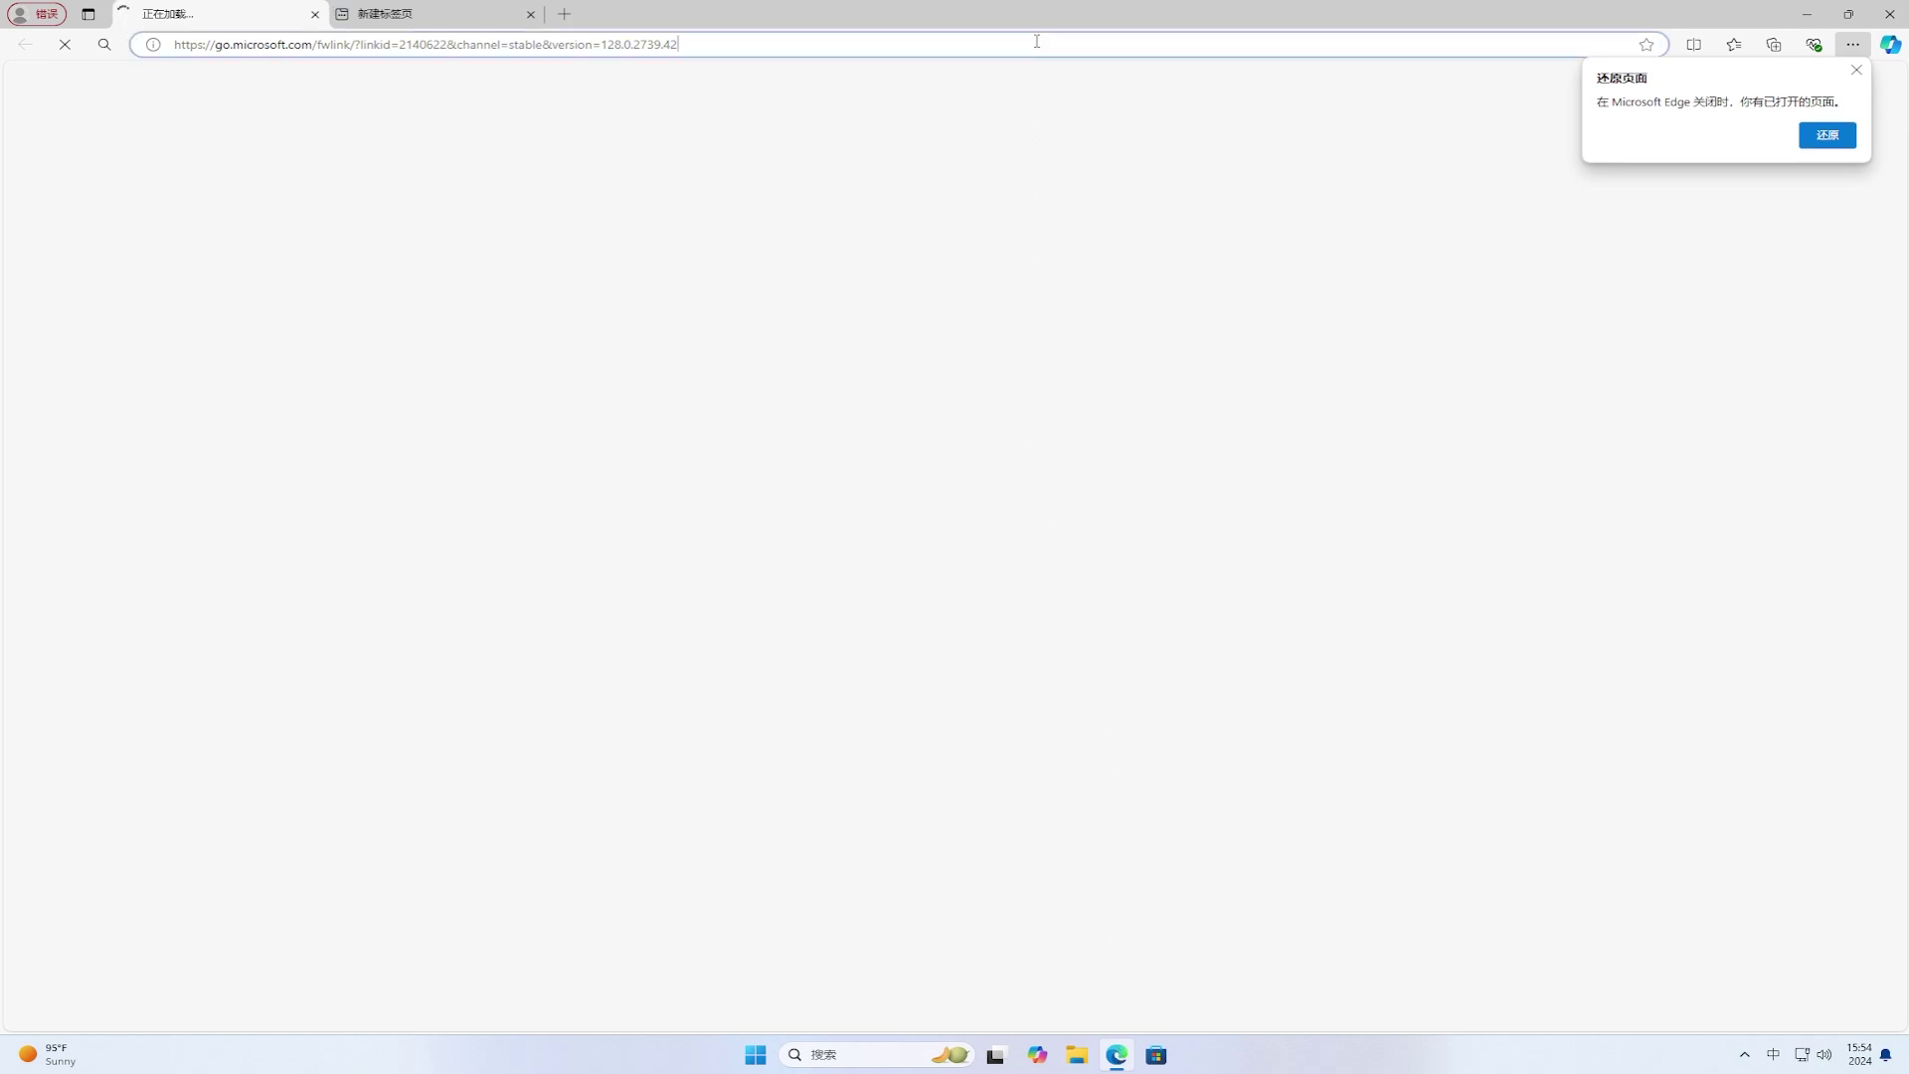
{"action": "type", "text": "v"}
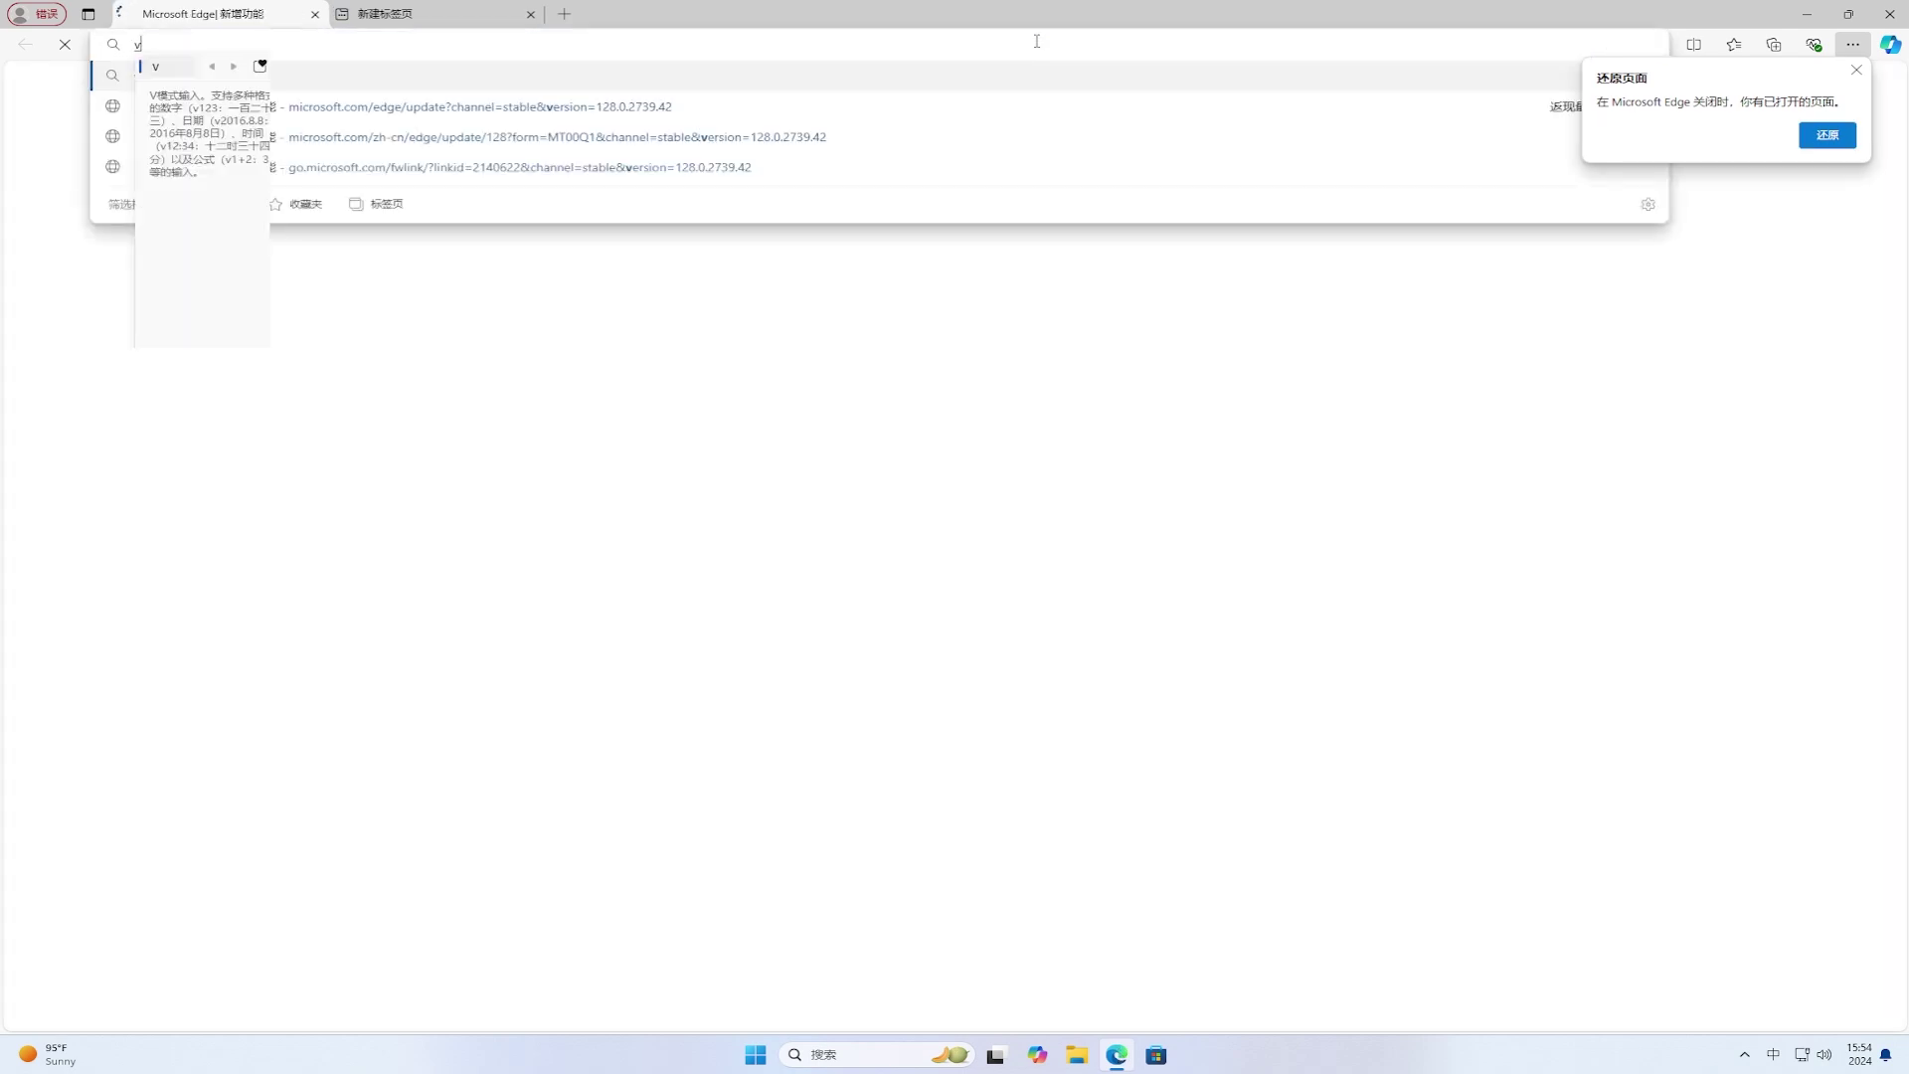
{"action": "type", "text": "ivetool"}
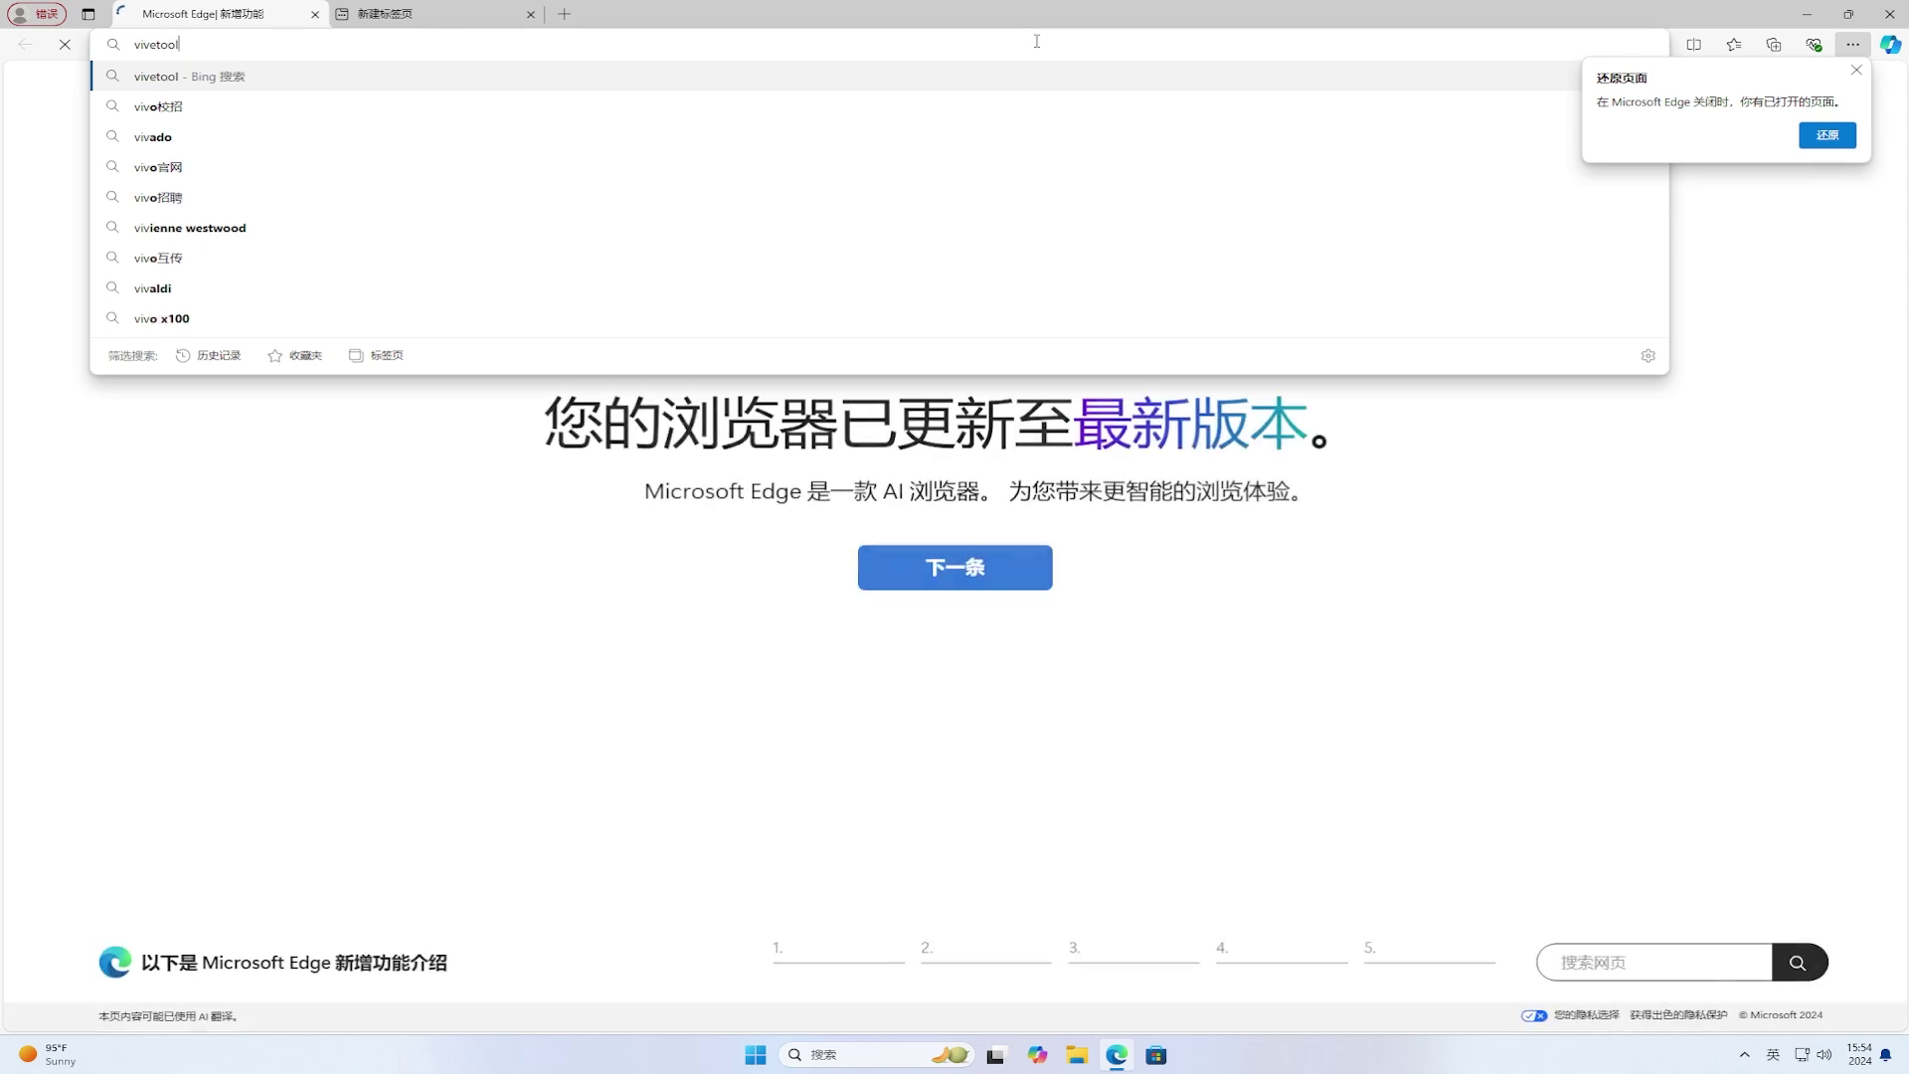
{"action": "key", "text": "Return"}
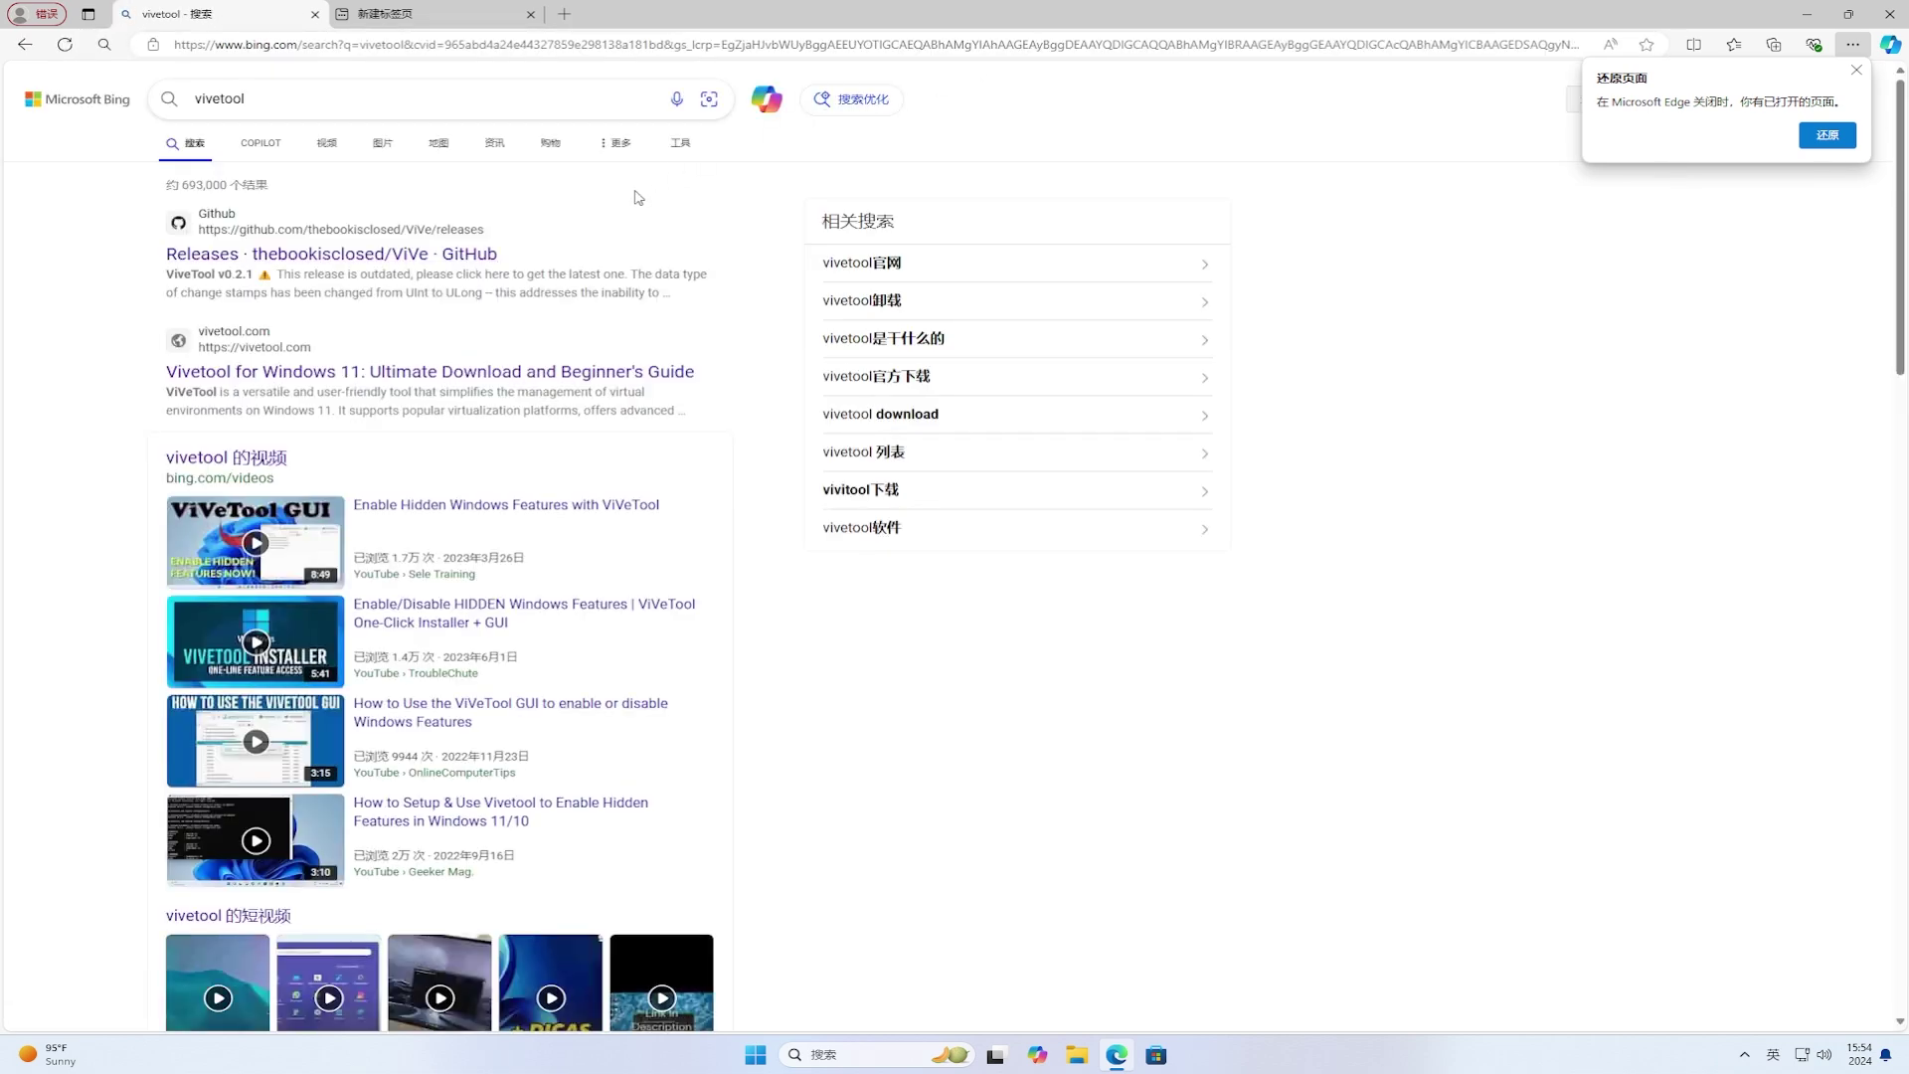
{"action": "left_click", "coordinate": [438, 266]}
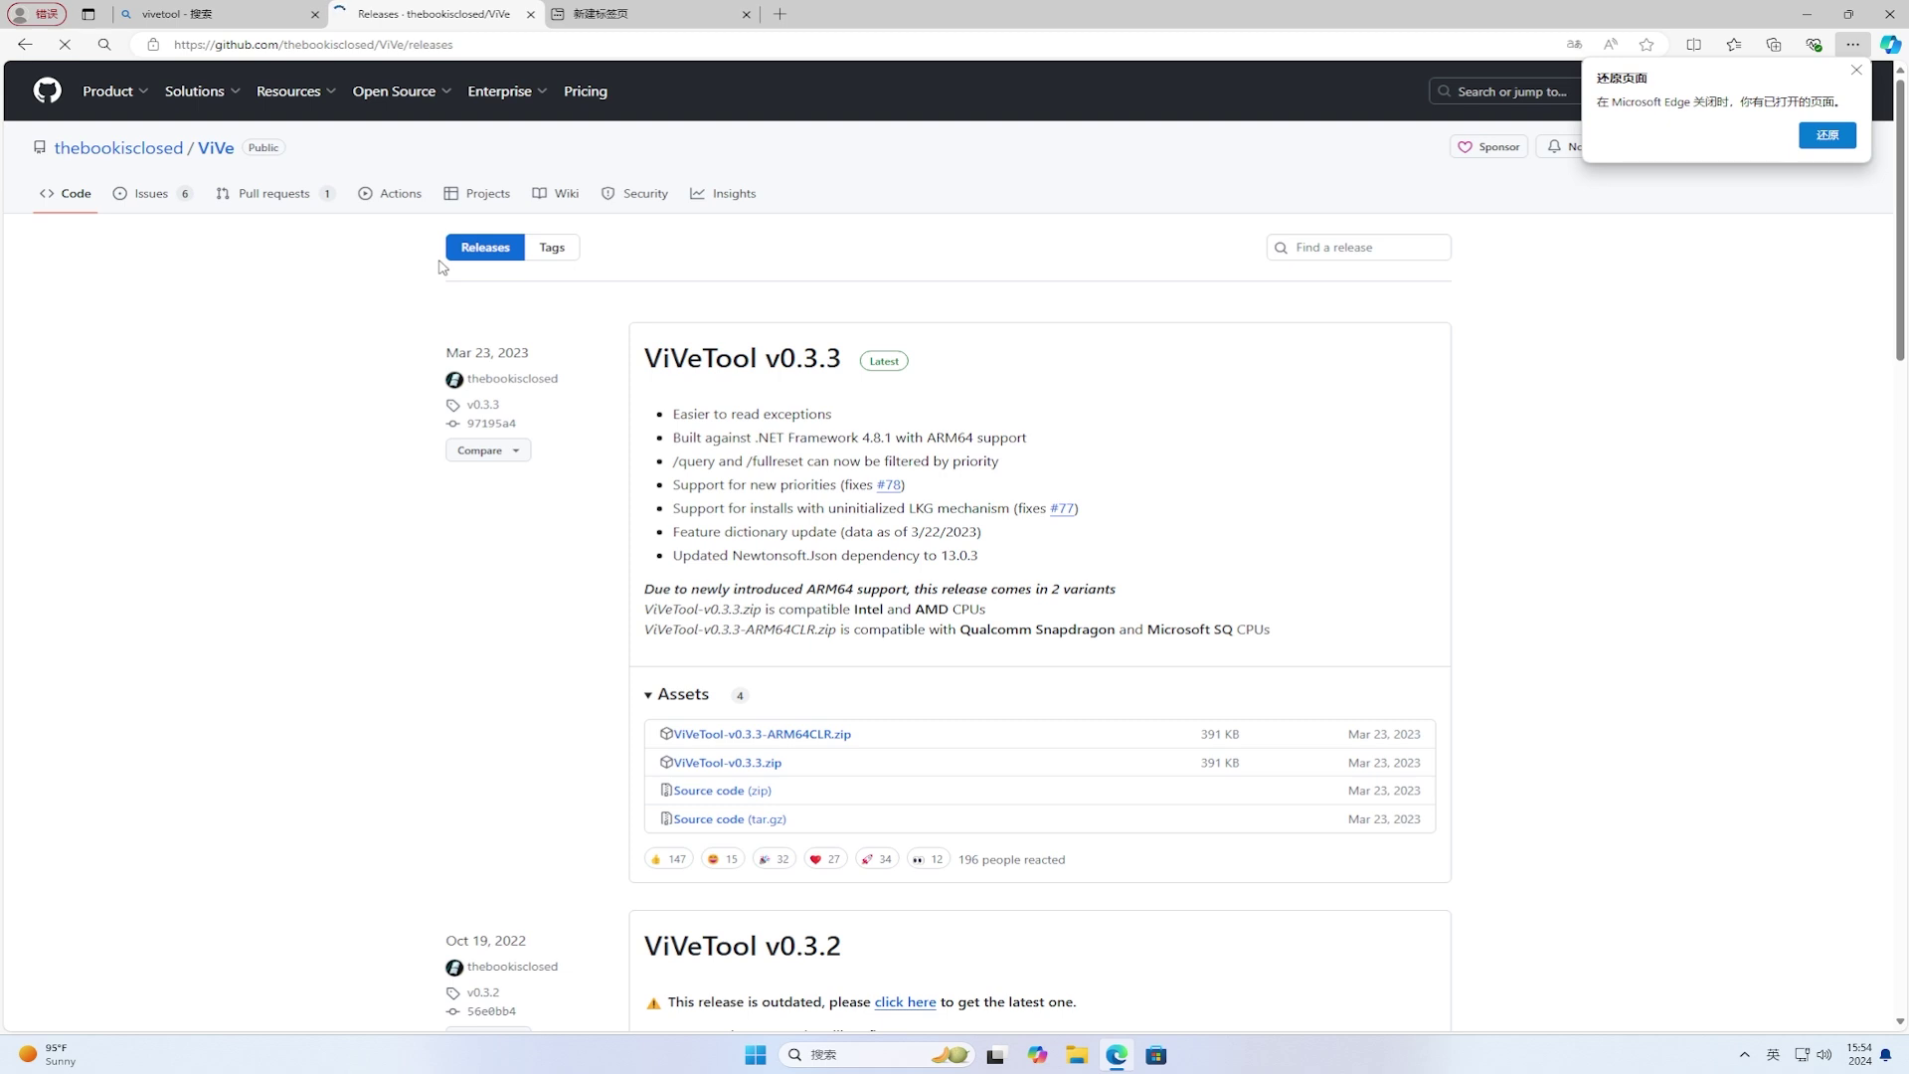
Step: Download ViVeTool-v0.3.3.zip from Assets twice, dismissing the restore-pages prompt in between
{"action": "left_click", "coordinate": [764, 764]}
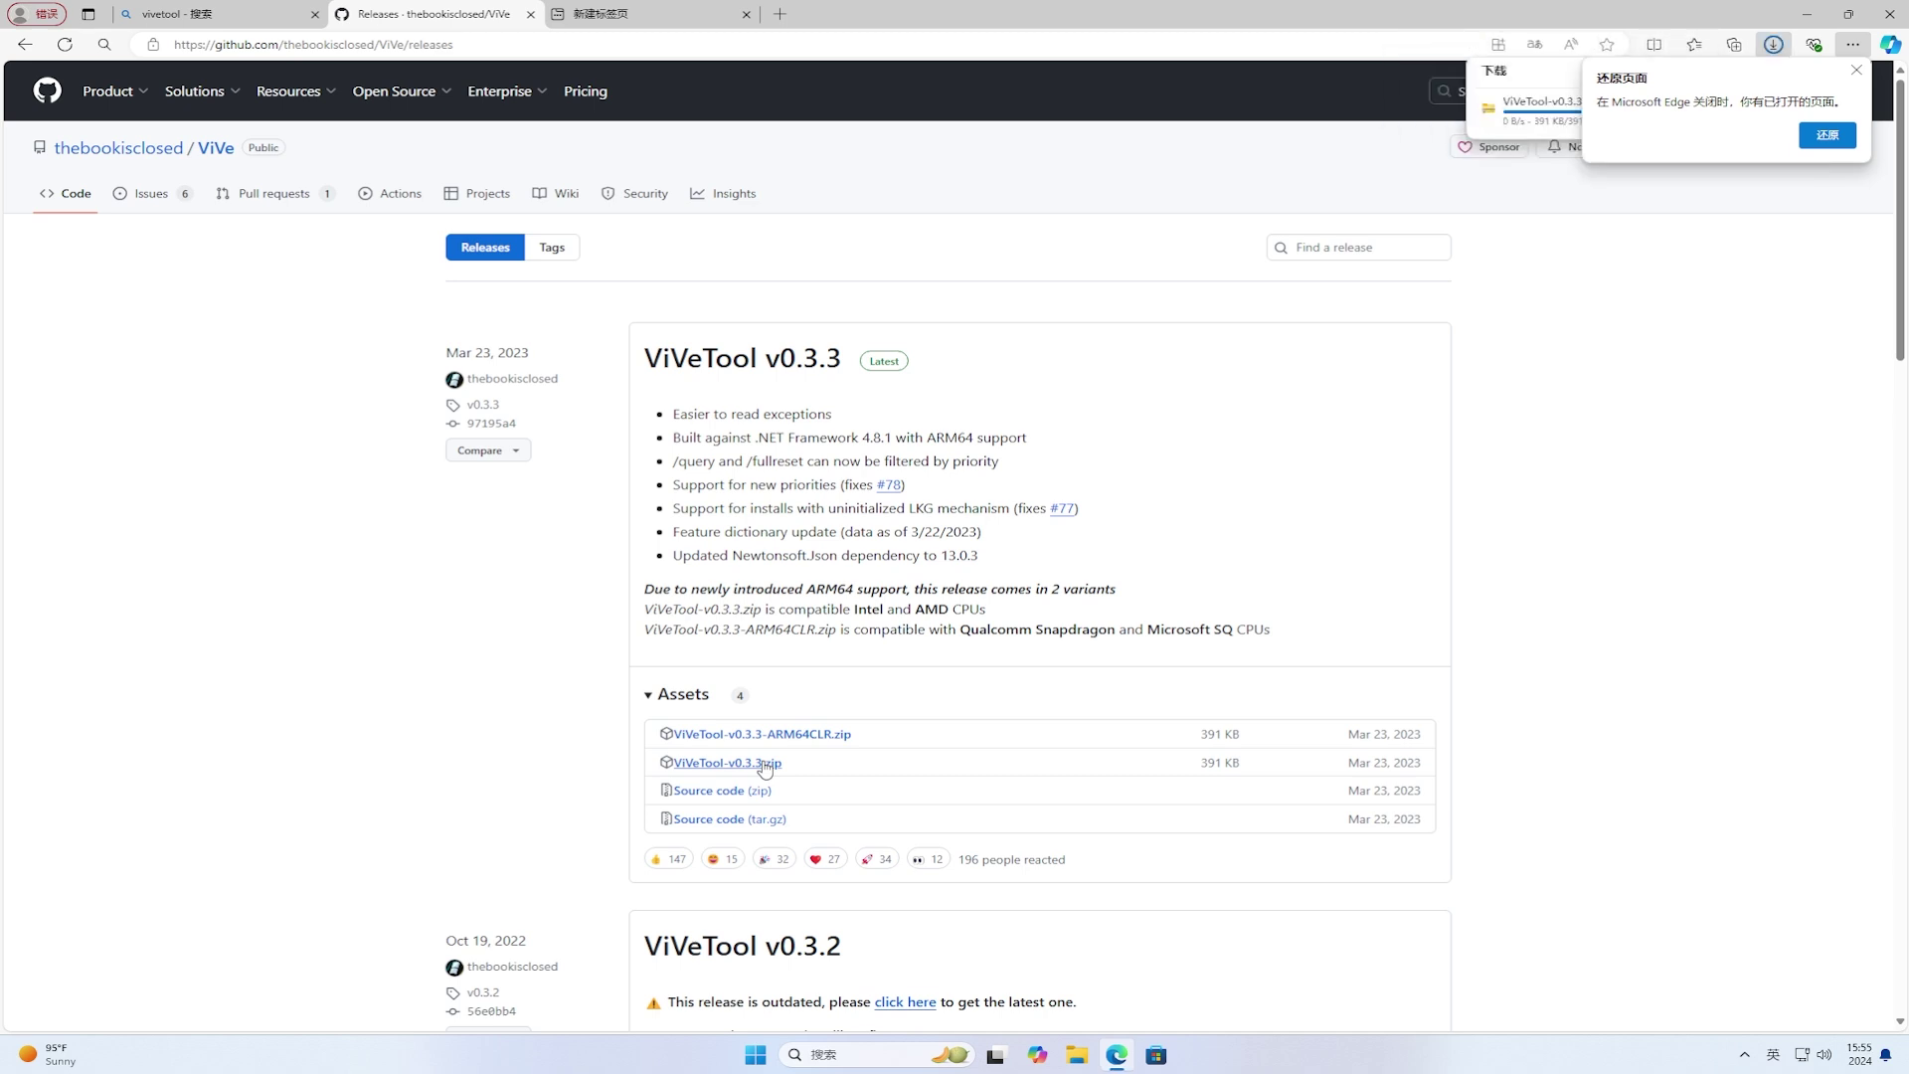
{"action": "left_click", "coordinate": [1857, 71]}
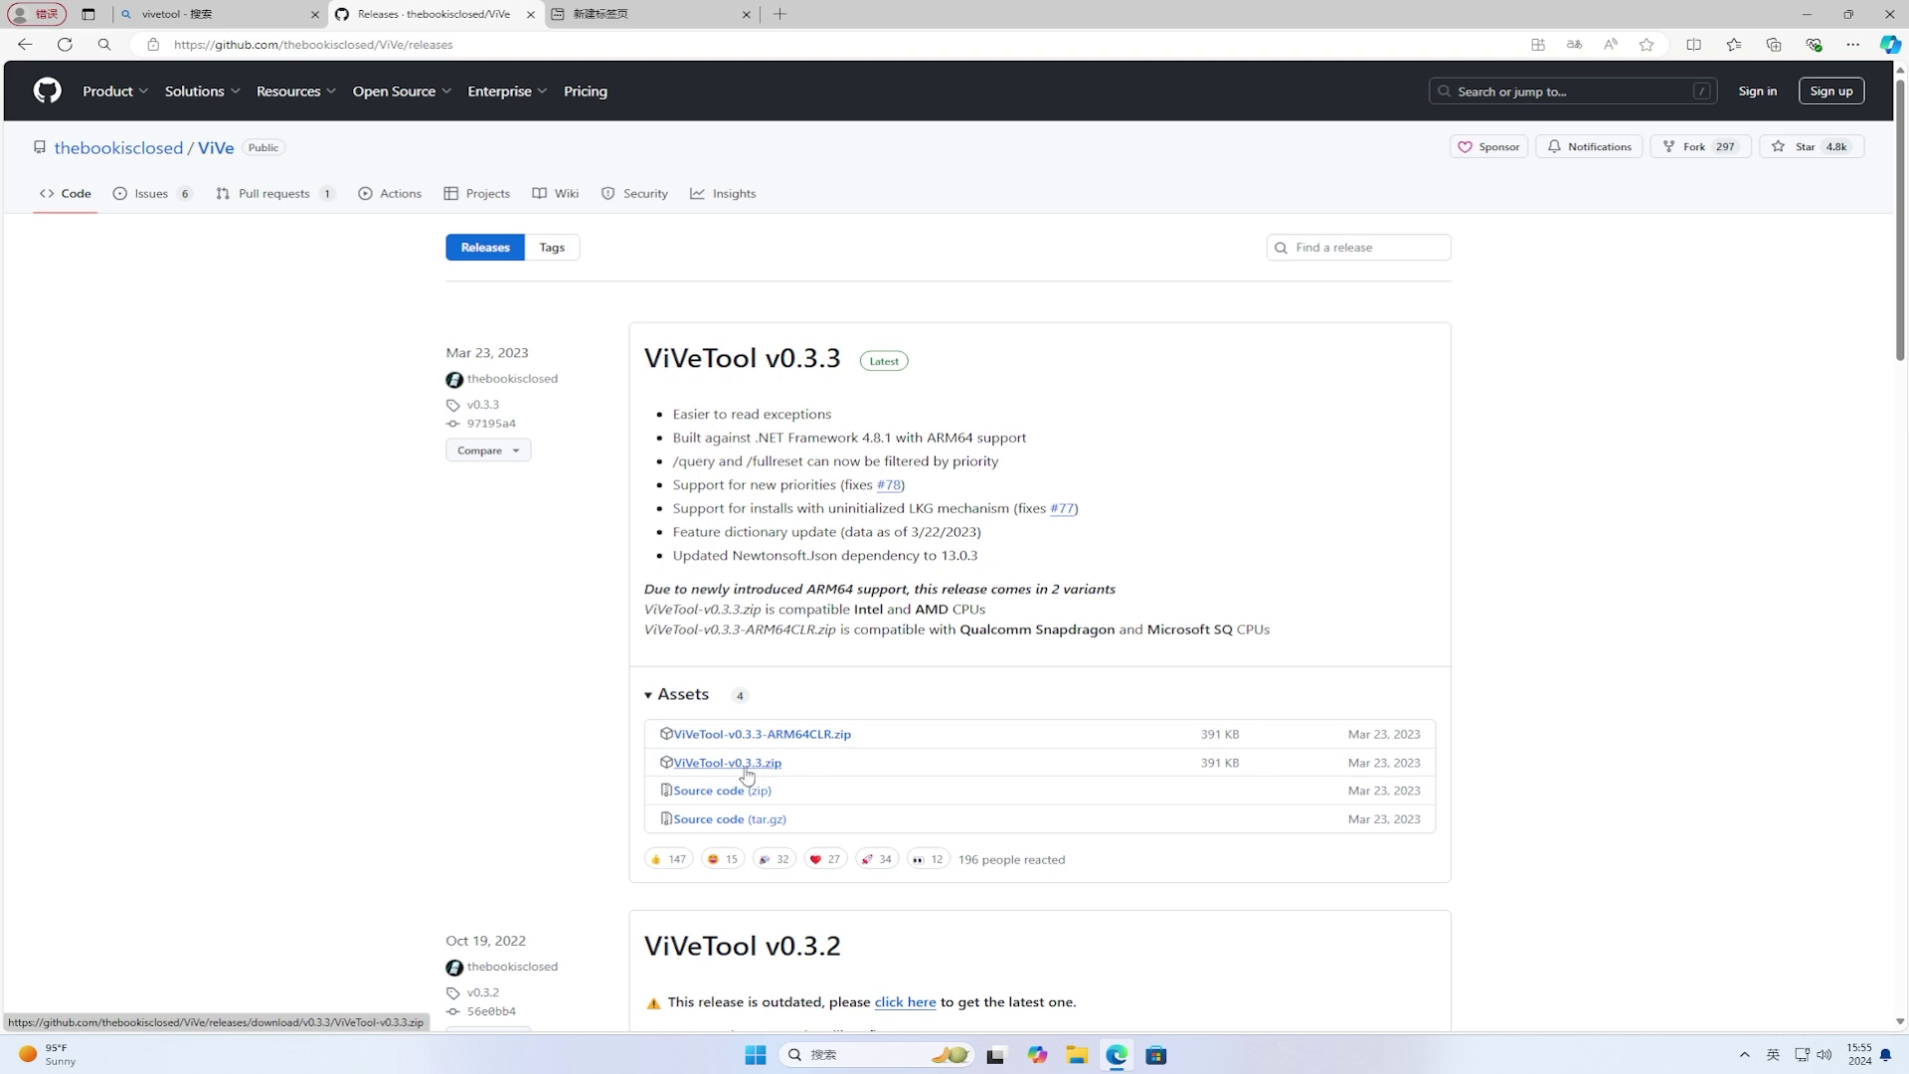
{"action": "left_click", "coordinate": [691, 771]}
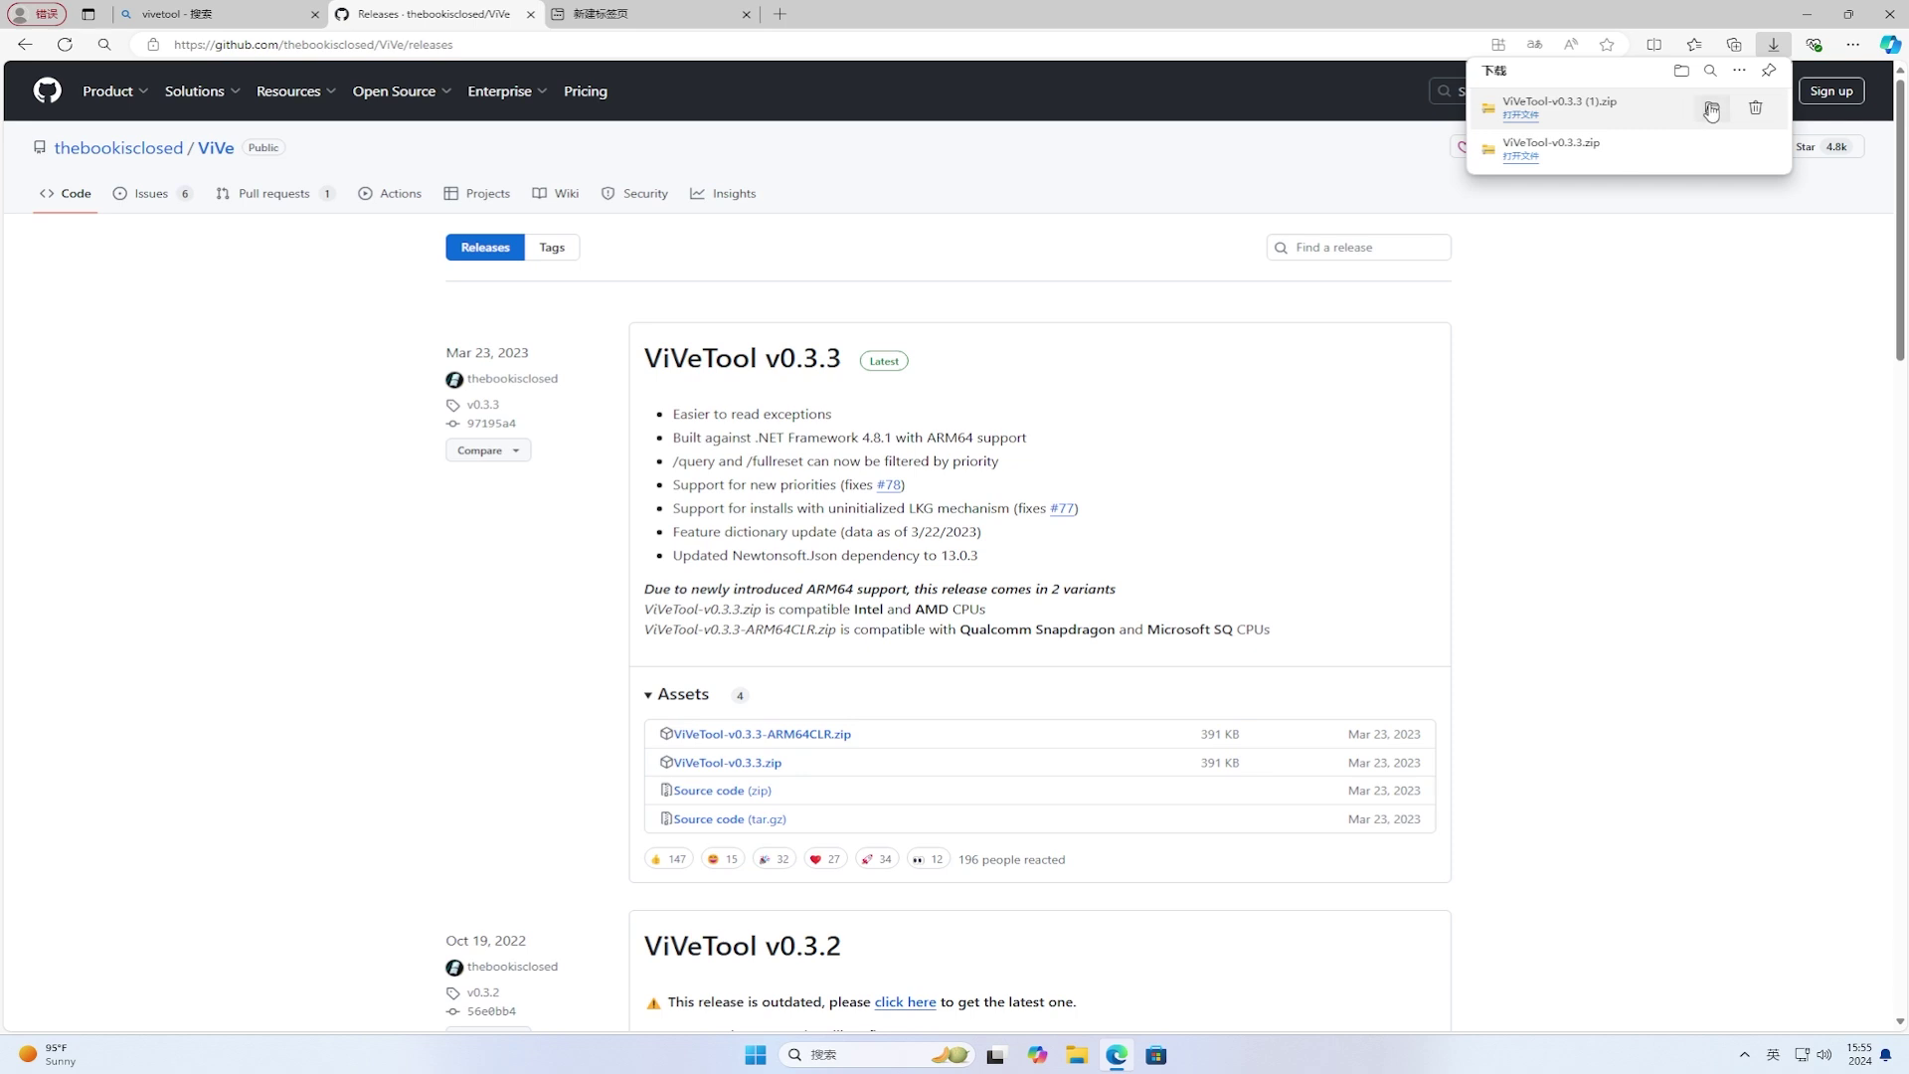
Step: Extract ViVeTool-v0.3.3.zip into the suggested Downloads\ViVeTool-v0.3.3 folder
{"action": "left_click", "coordinate": [1710, 111]}
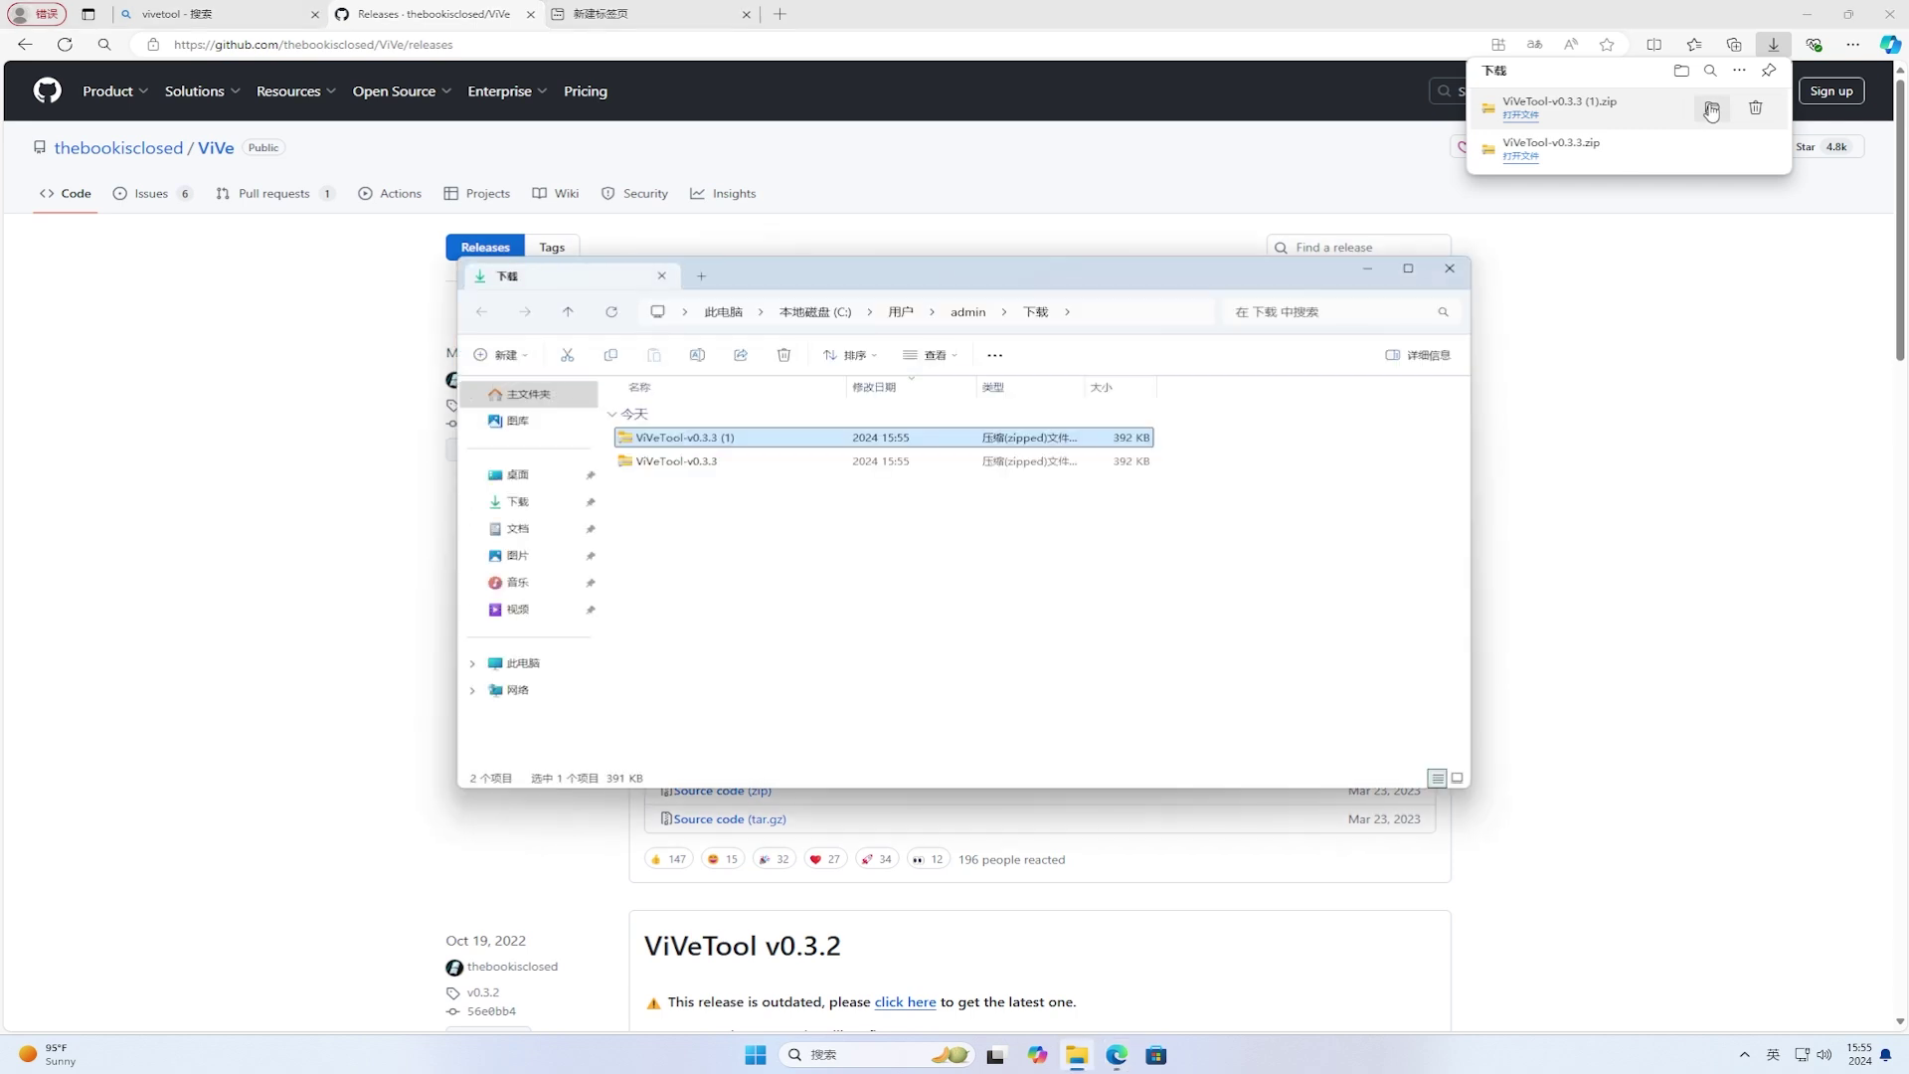
{"action": "left_click", "coordinate": [694, 468]}
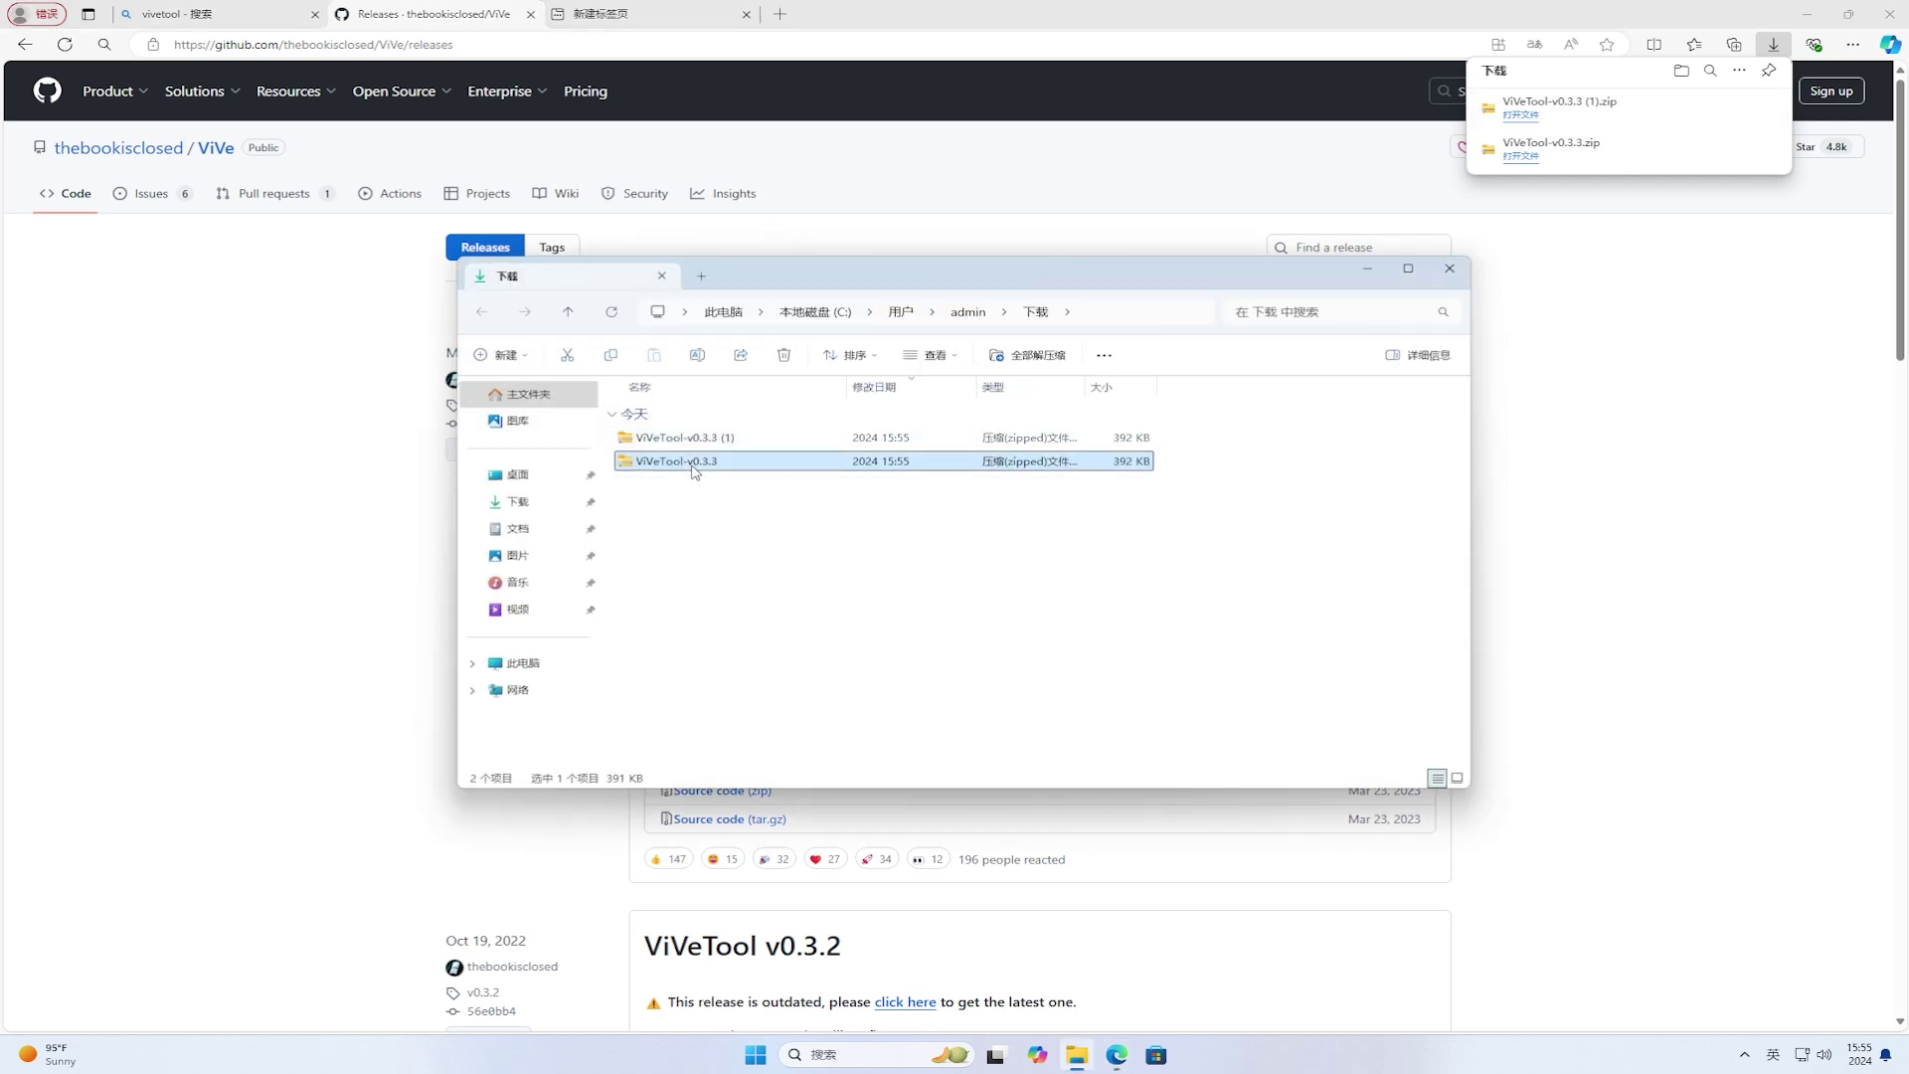
{"action": "right_click", "coordinate": [694, 471]}
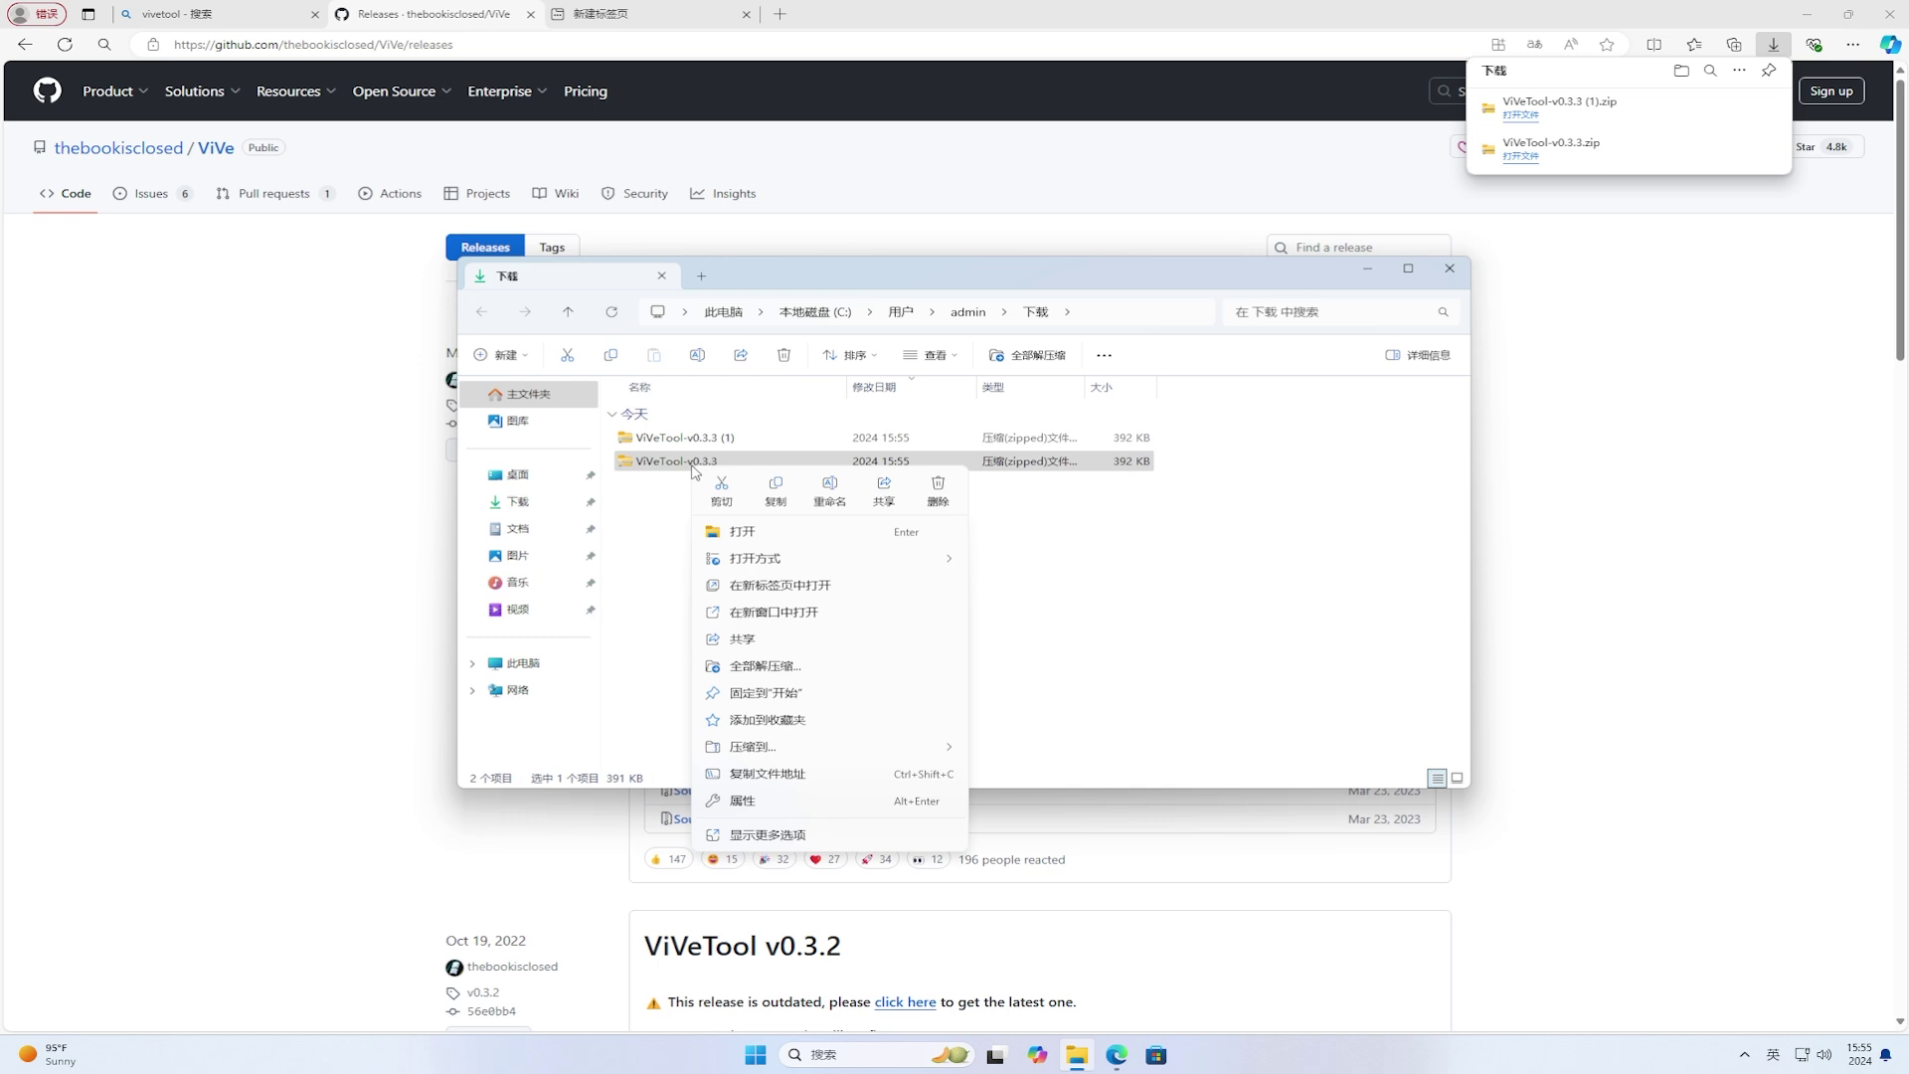
{"action": "left_click", "coordinate": [766, 666]}
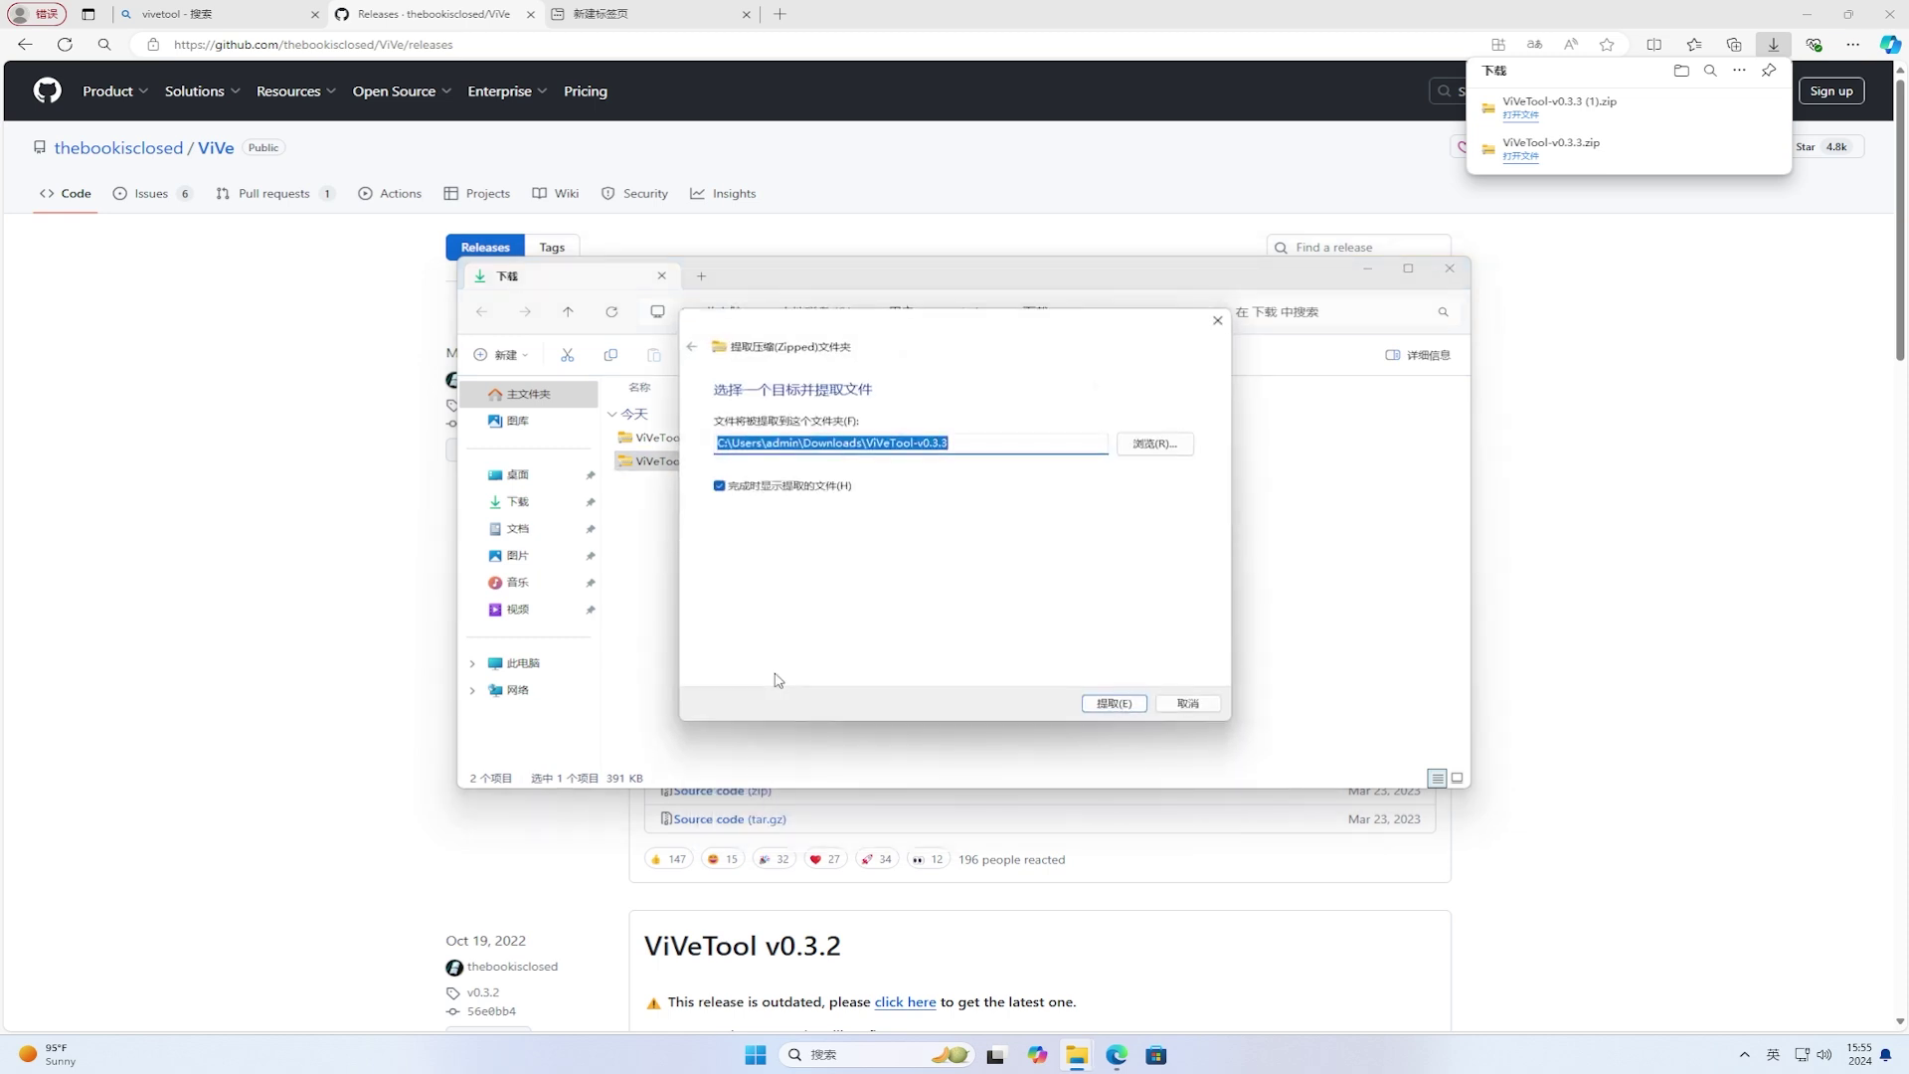
{"action": "left_click", "coordinate": [1113, 703]}
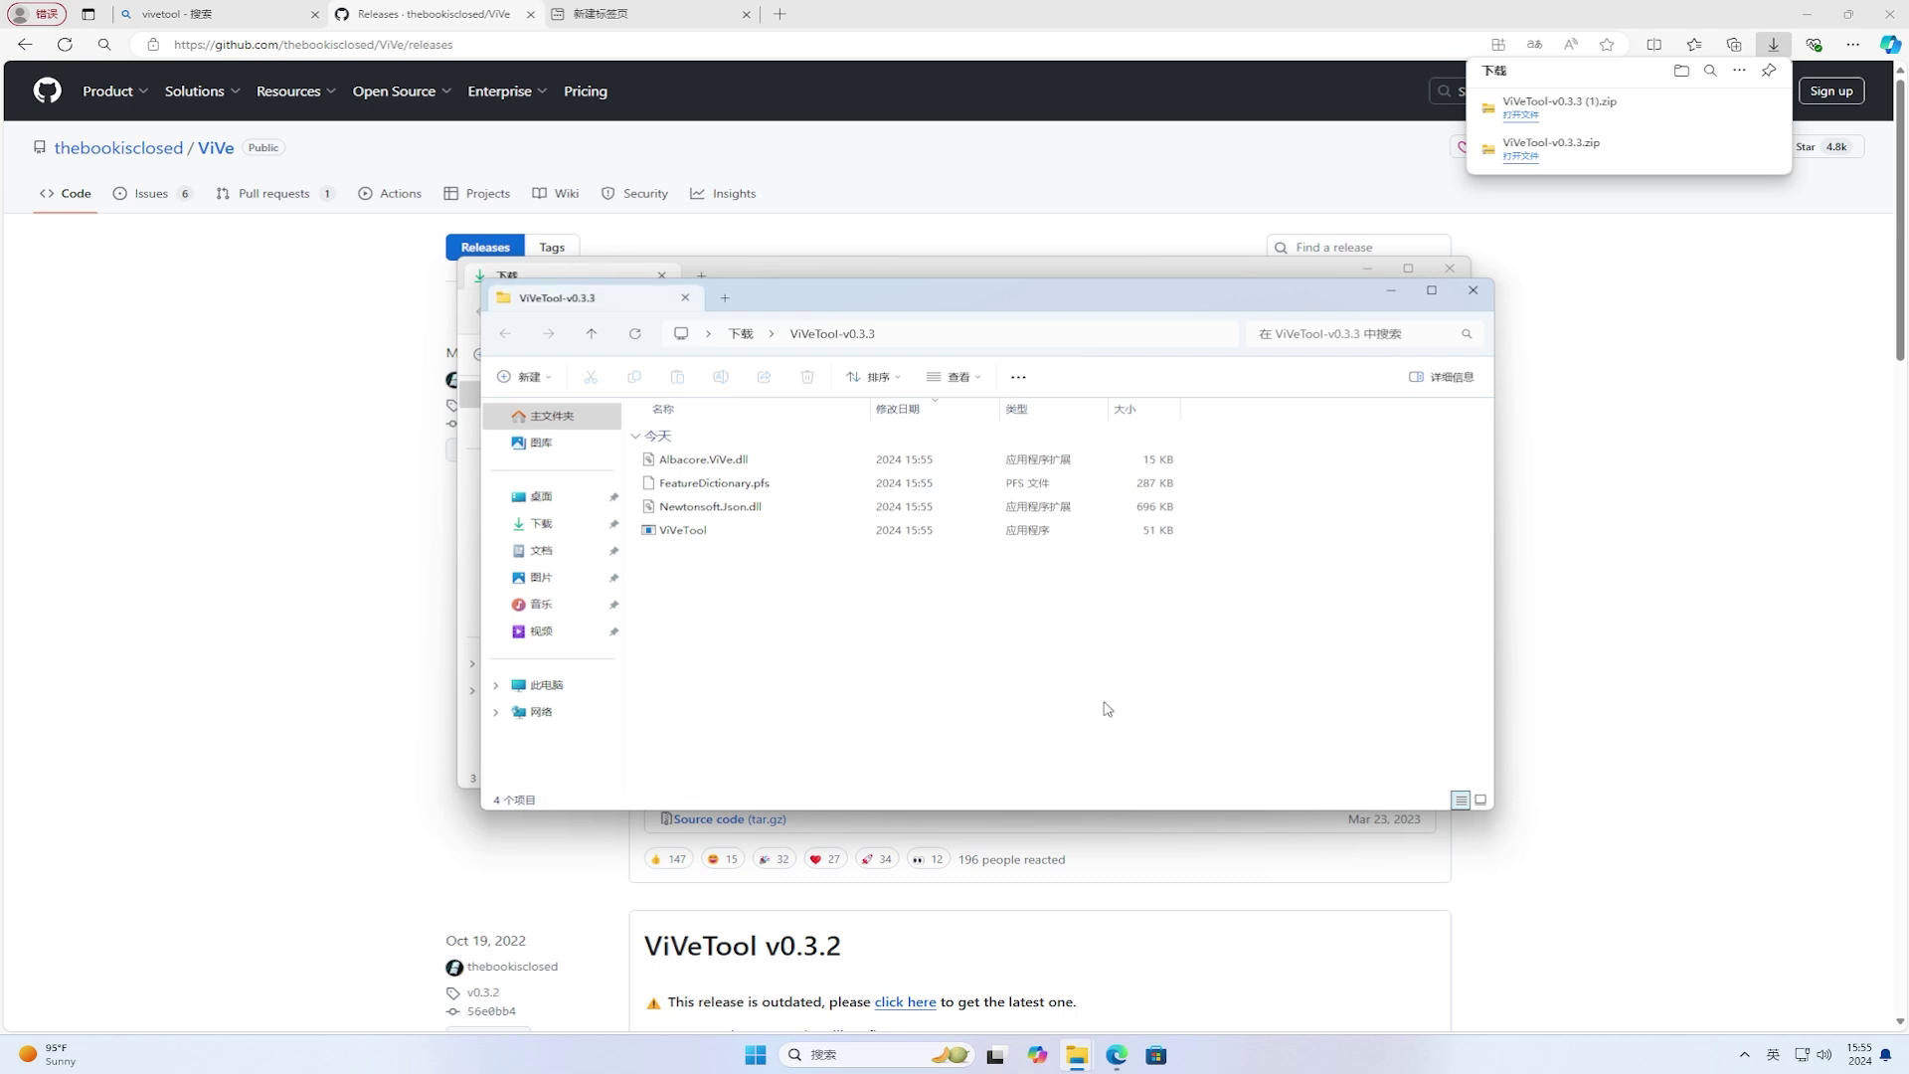
Step: Copy the extracted ViVeTool folder's path and close the ViVeTool and Downloads Explorer windows
{"action": "left_click", "coordinate": [1094, 339]}
{"action": "right_click", "coordinate": [1094, 339]}
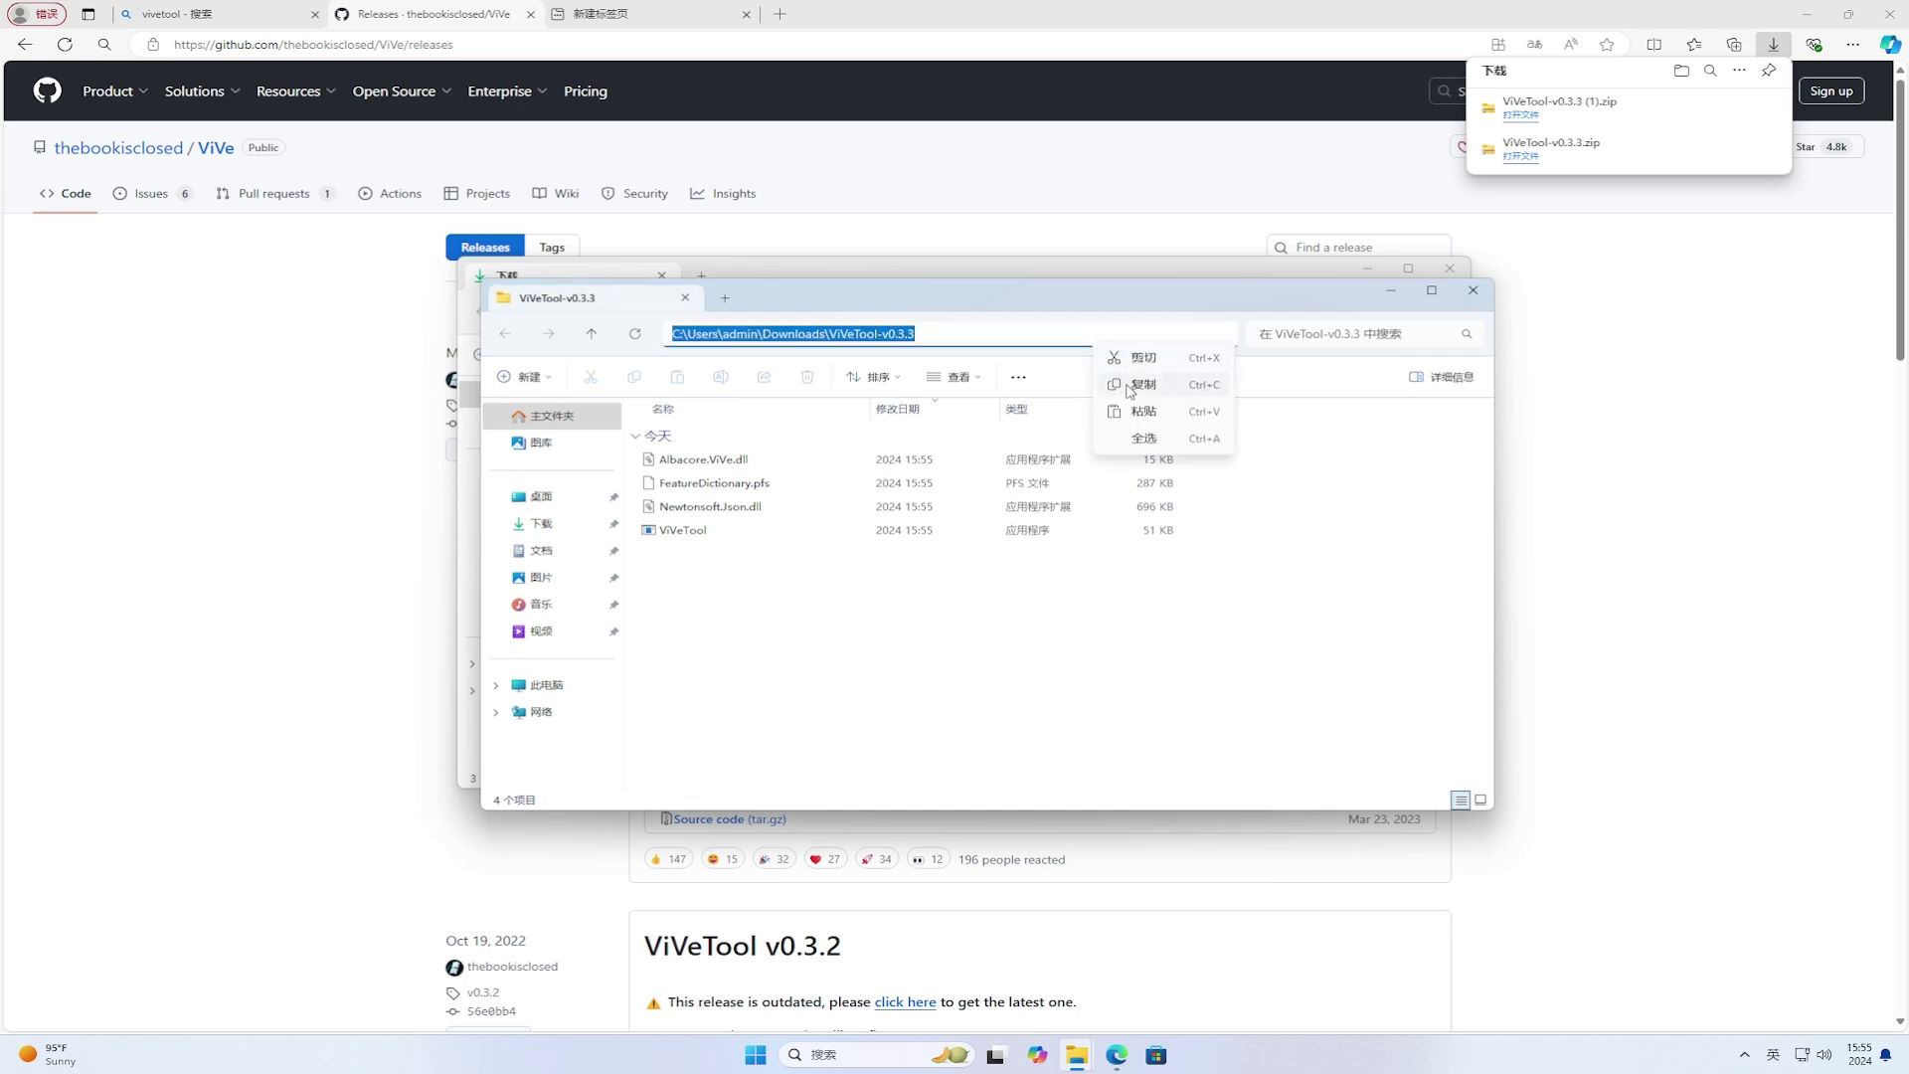
{"action": "left_click", "coordinate": [1134, 385]}
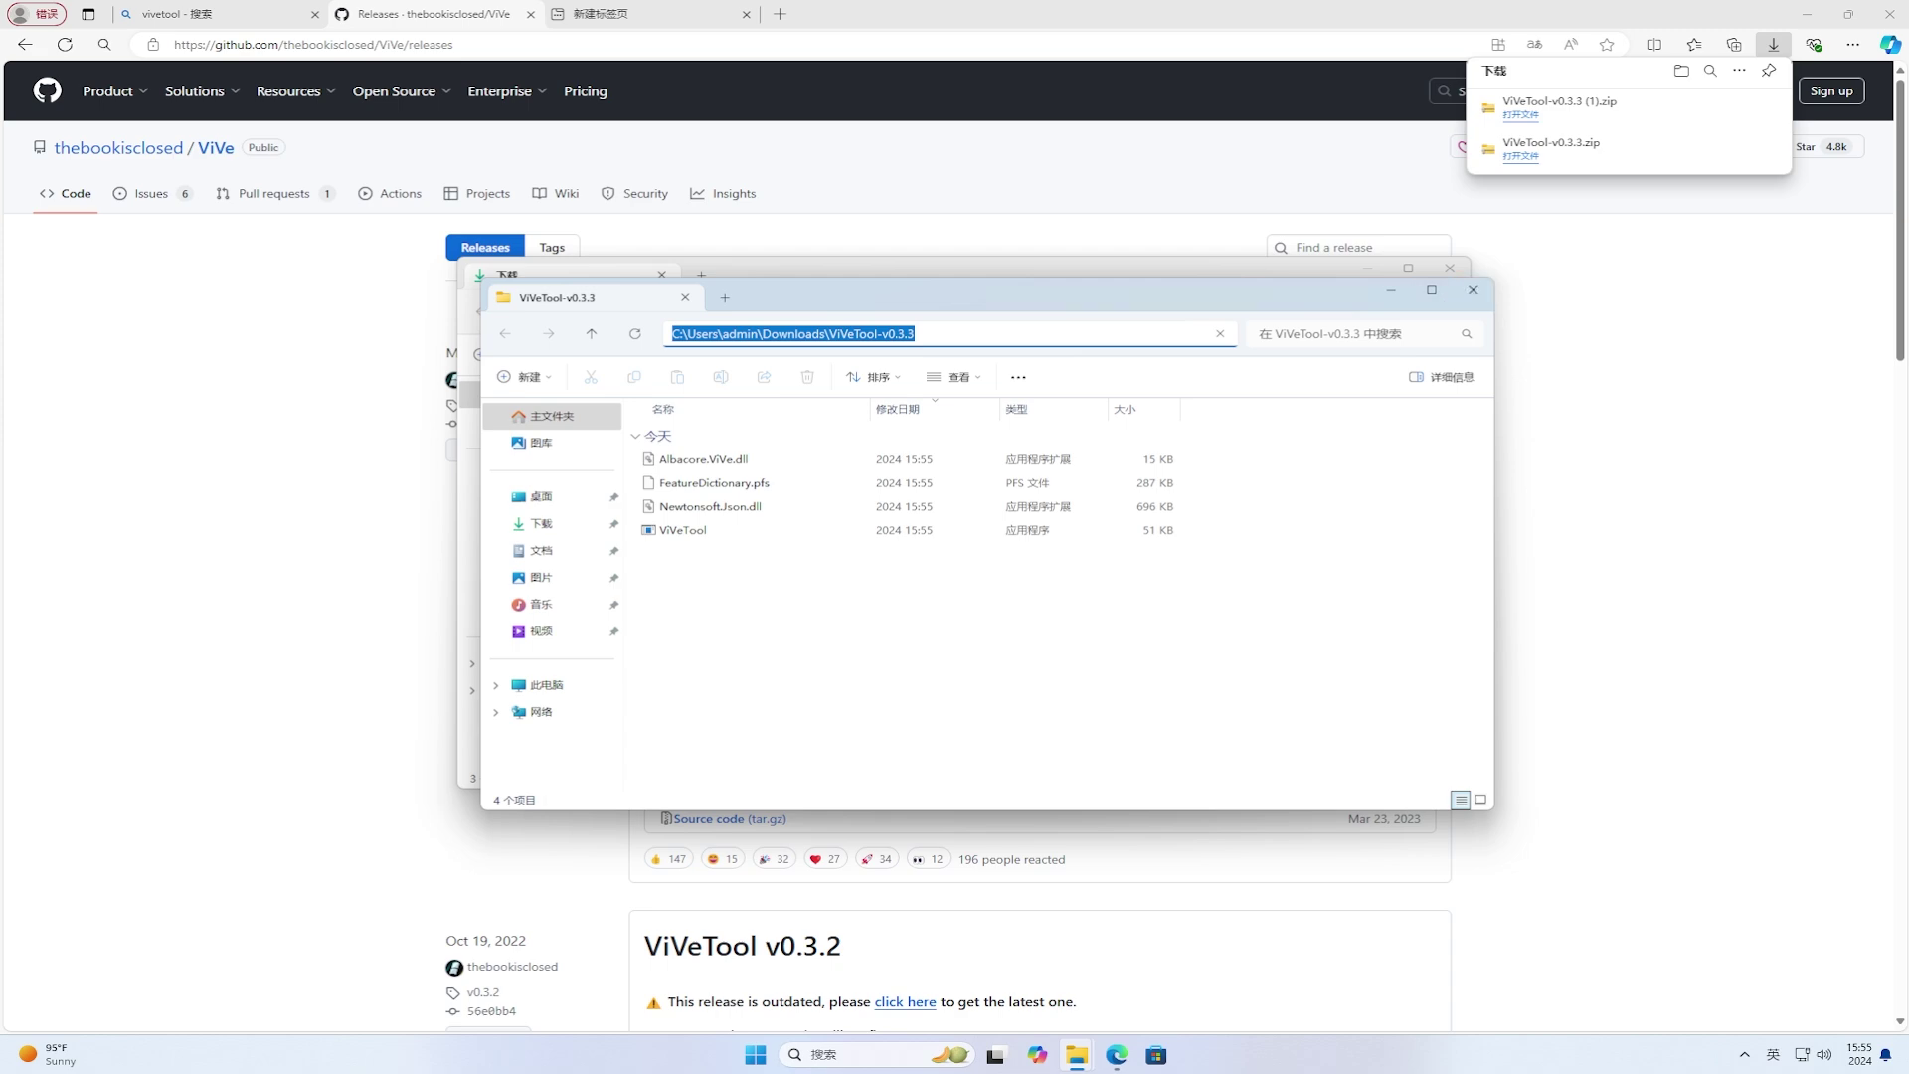
{"action": "left_click", "coordinate": [1473, 289]}
{"action": "left_click", "coordinate": [1450, 268]}
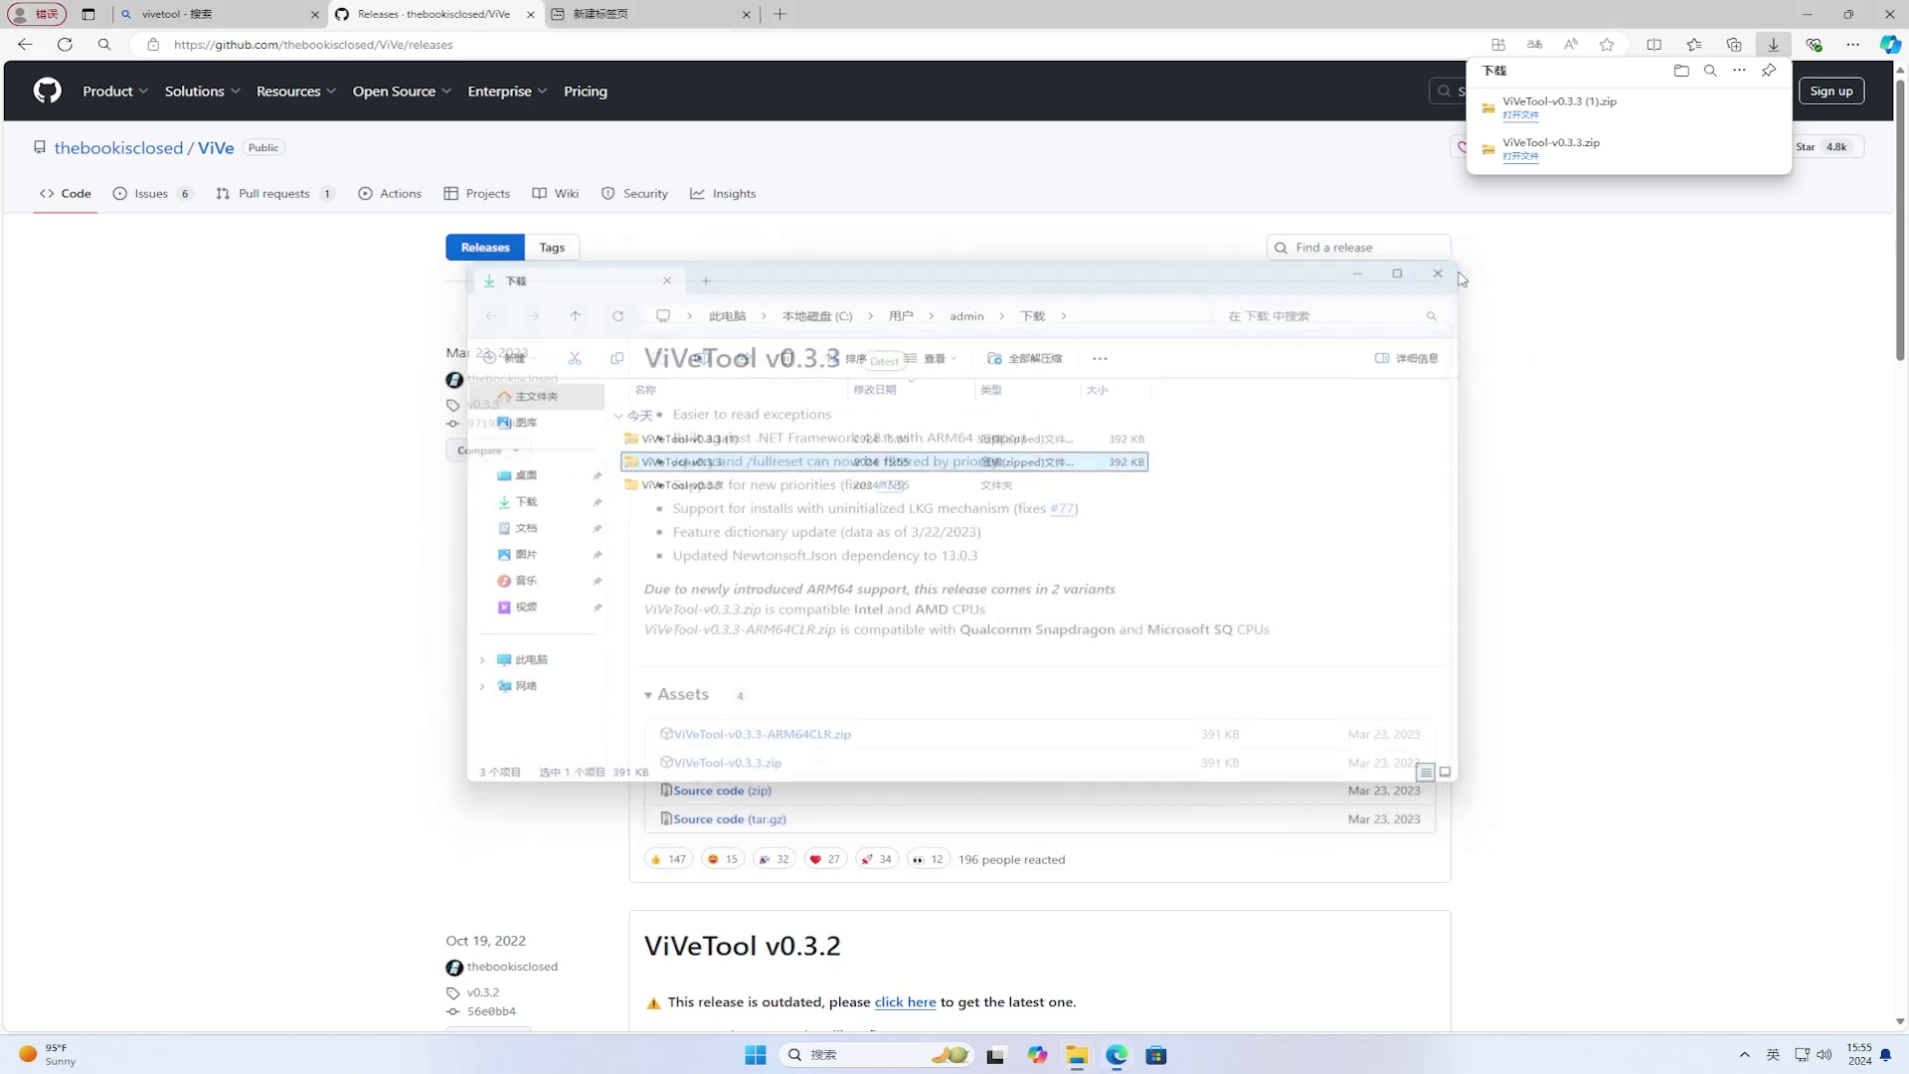
Step: Close Edge and start Command Prompt as administrator from a Start search for cmd, approving UAC
{"action": "left_click", "coordinate": [1869, 28]}
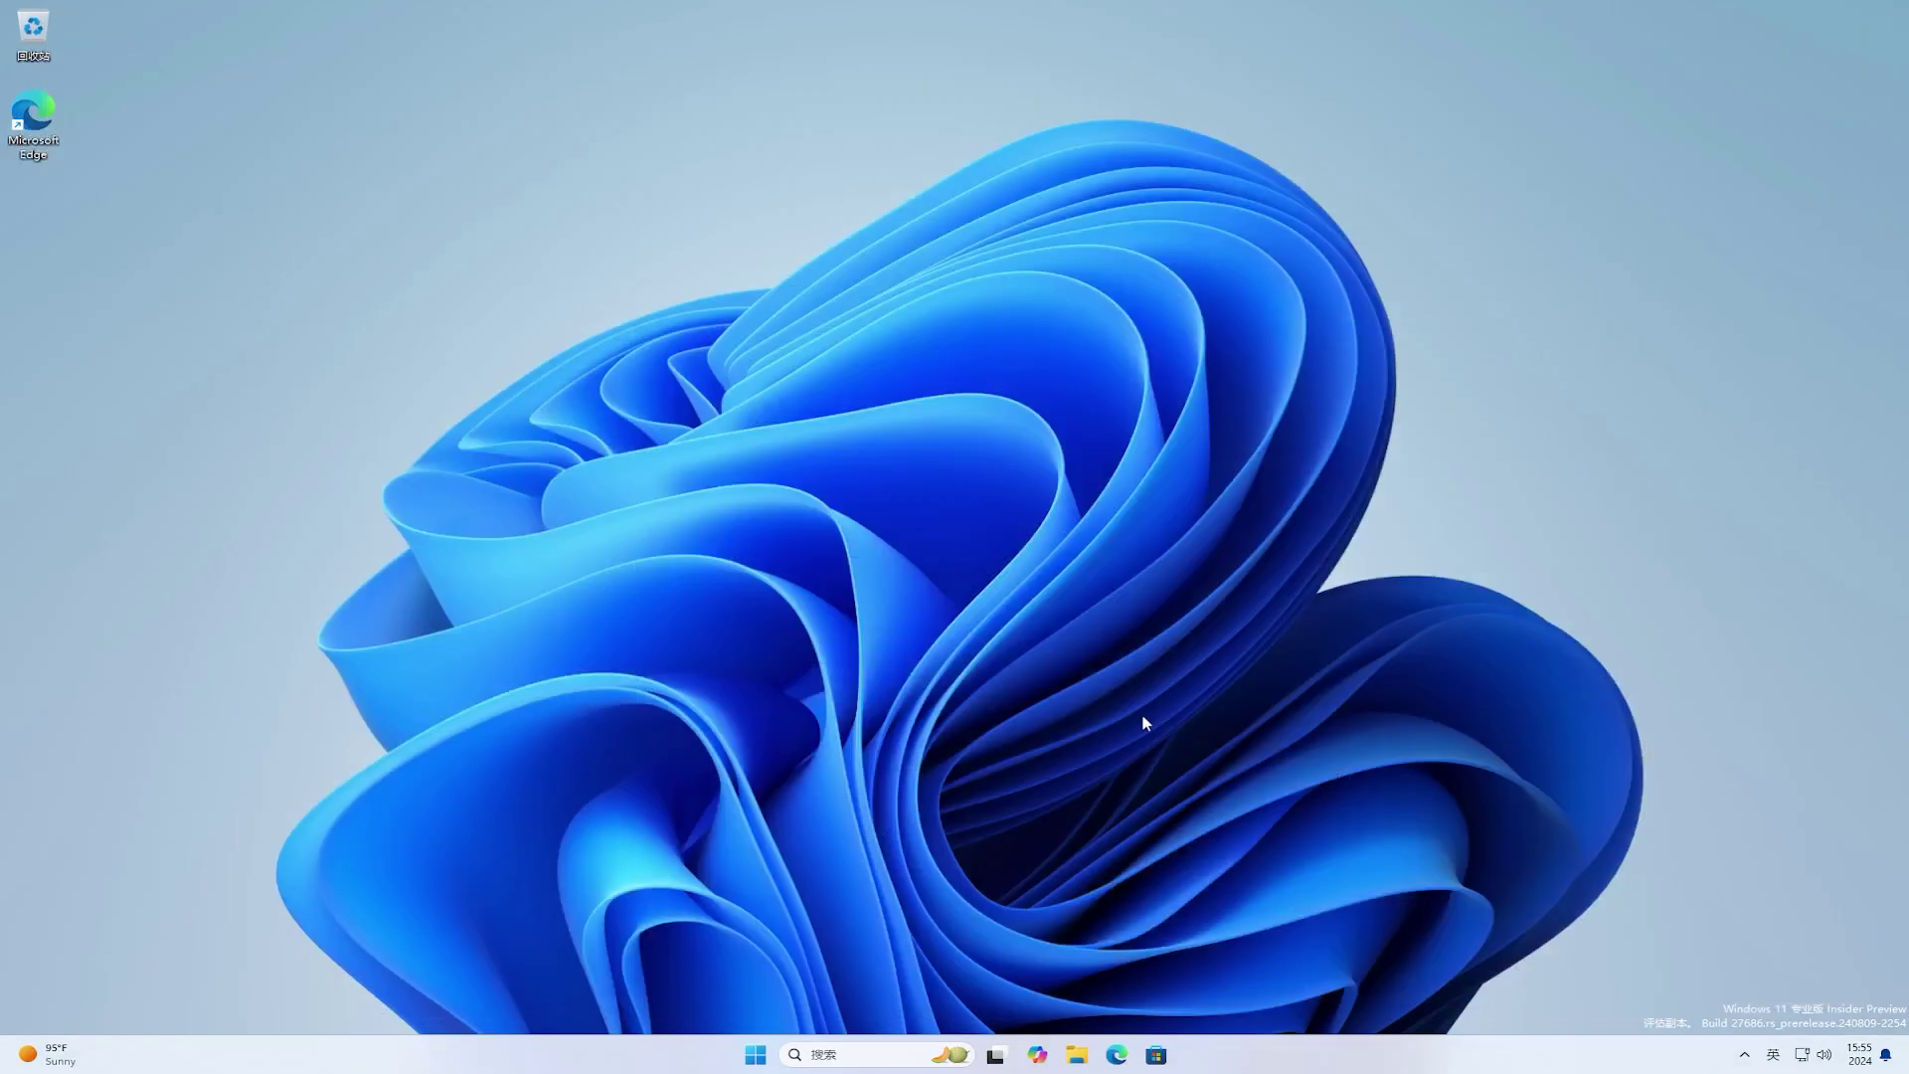
{"action": "left_click", "coordinate": [758, 1054]}
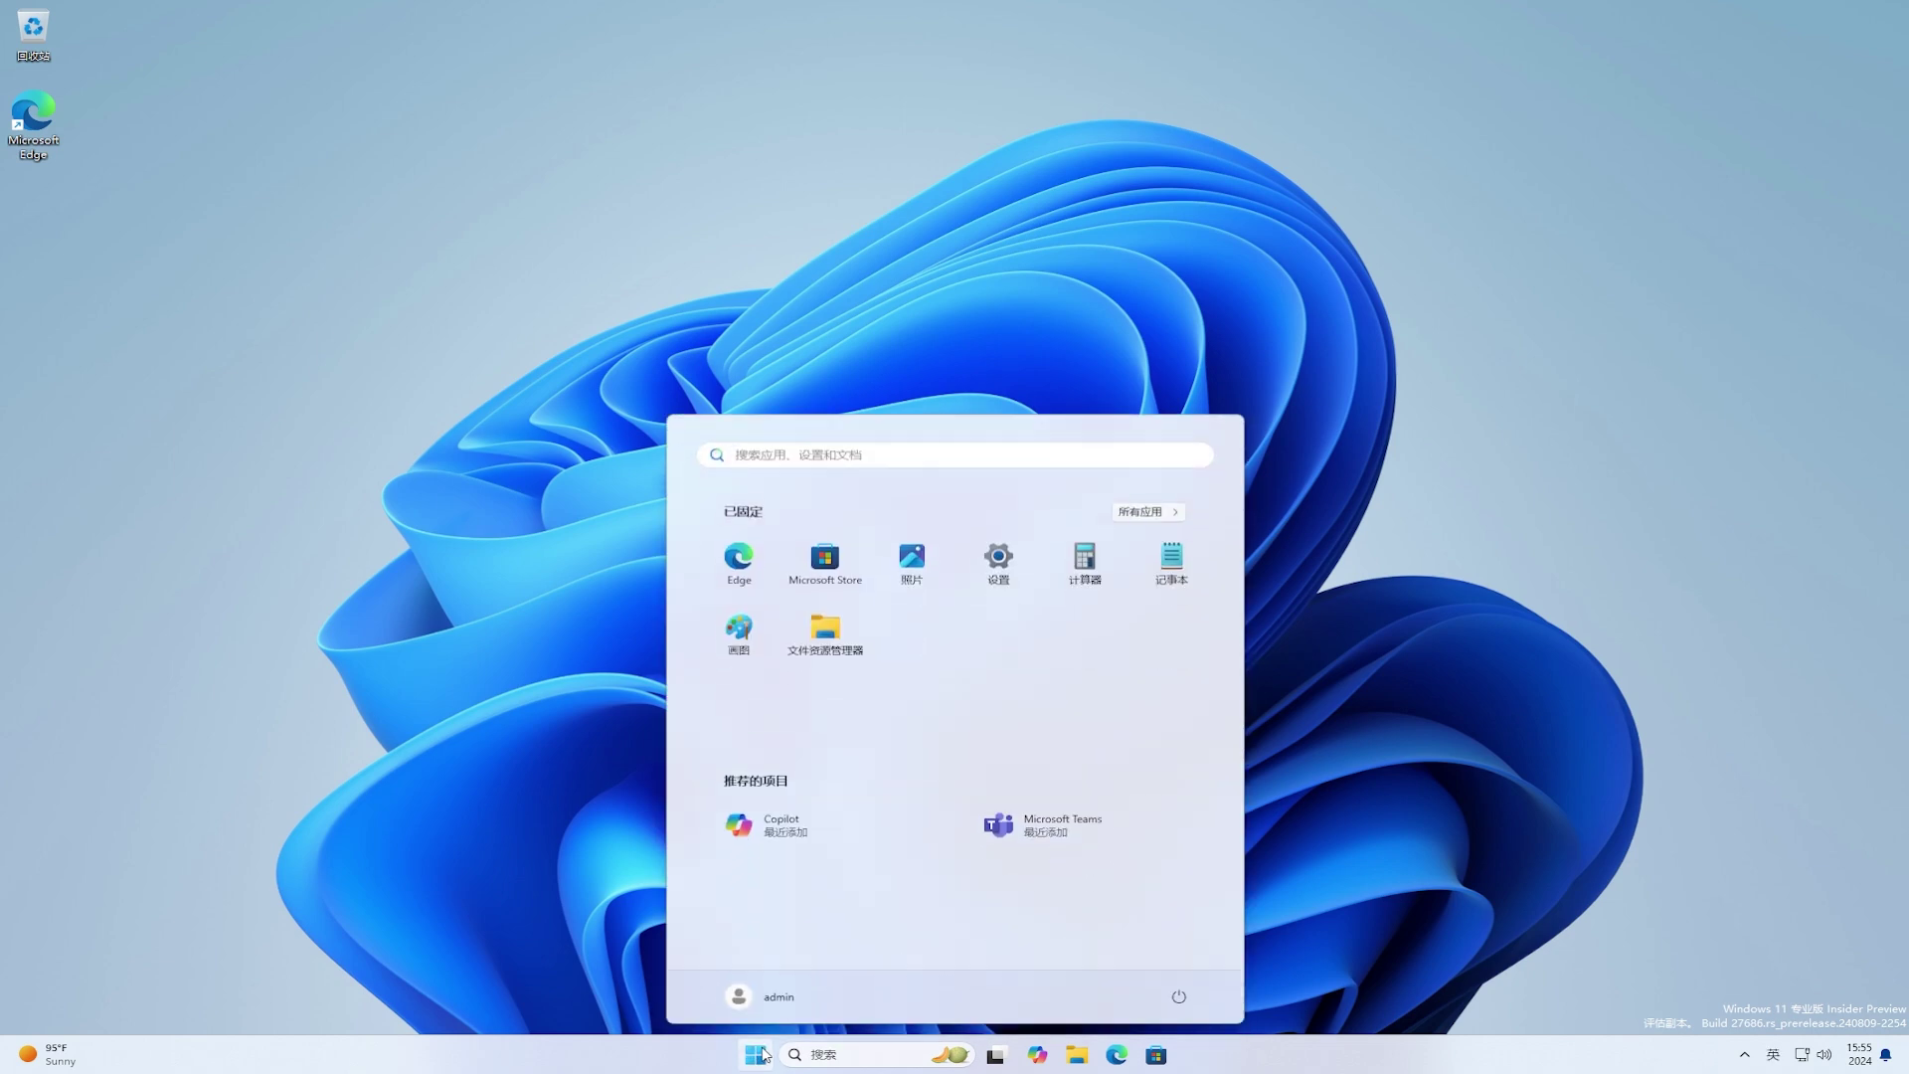
{"action": "type", "text": "cmd"}
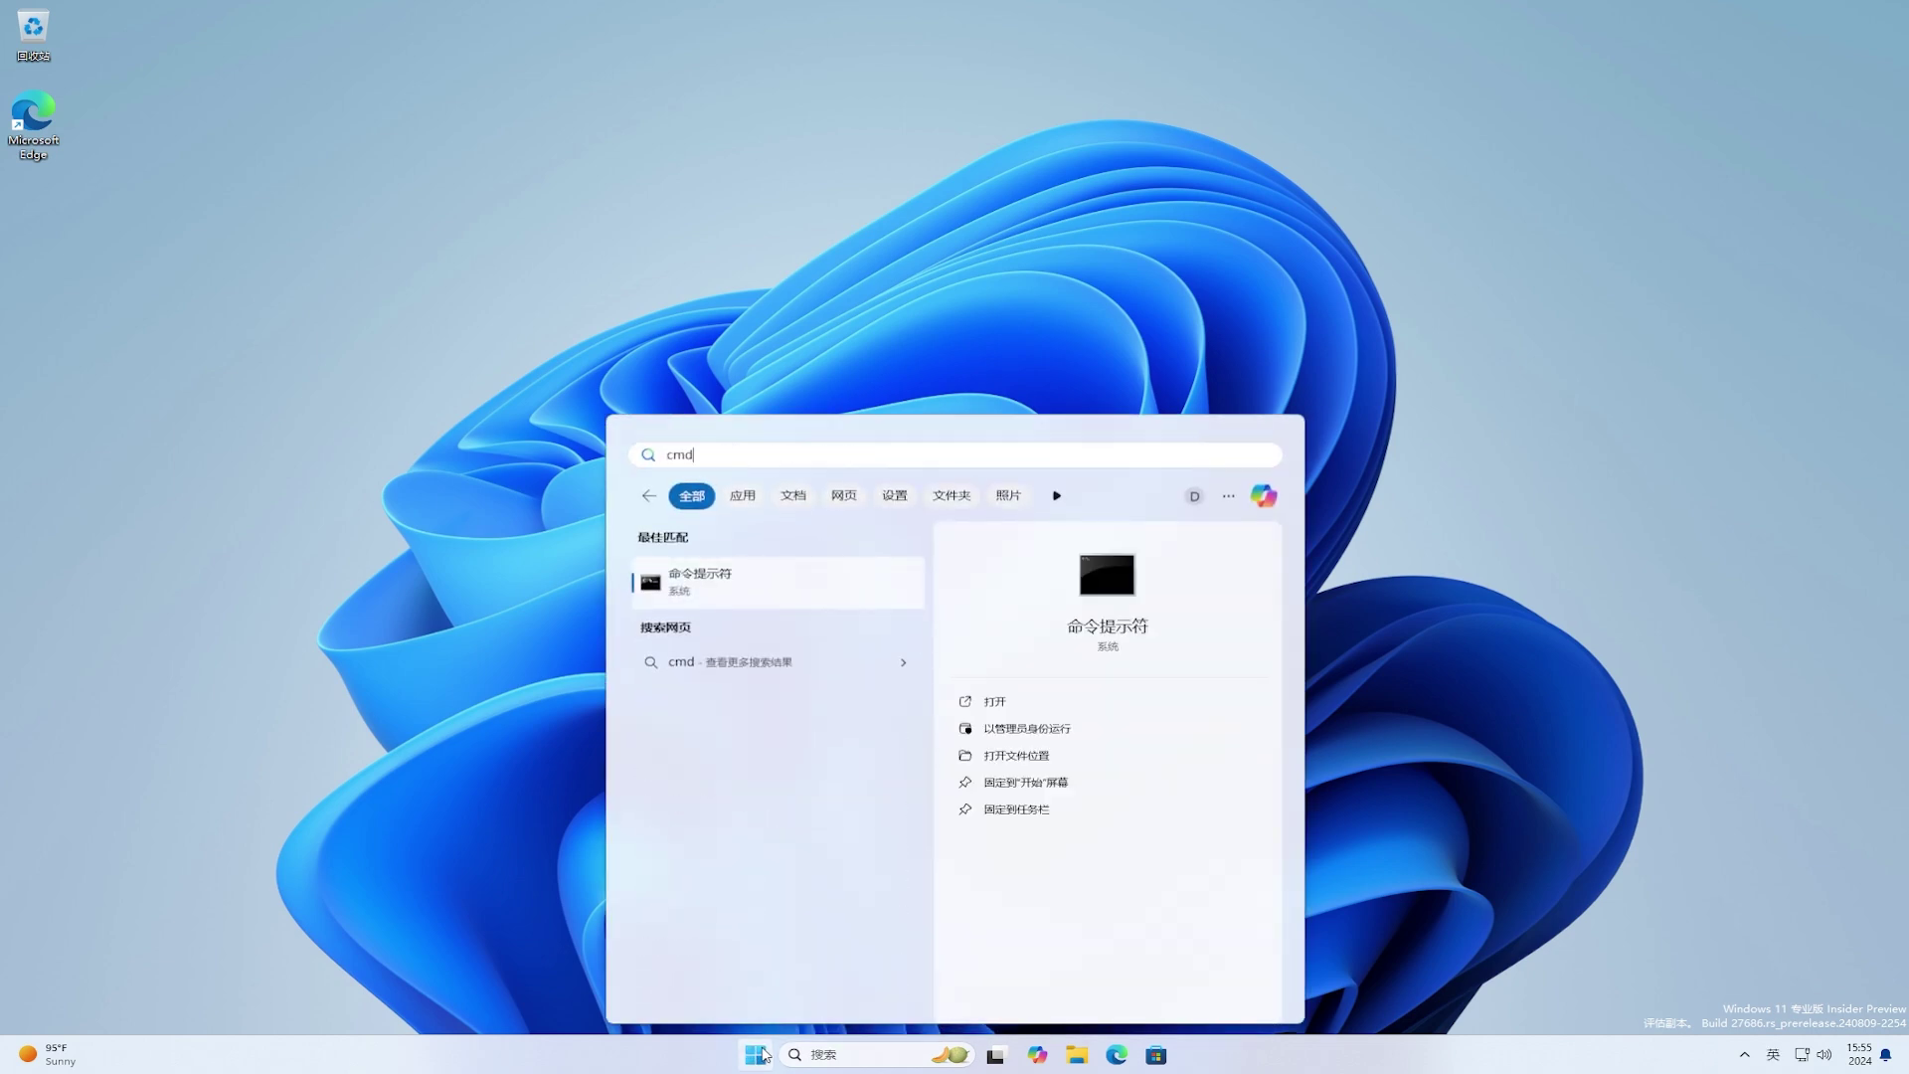
{"action": "left_click", "coordinate": [1046, 728]}
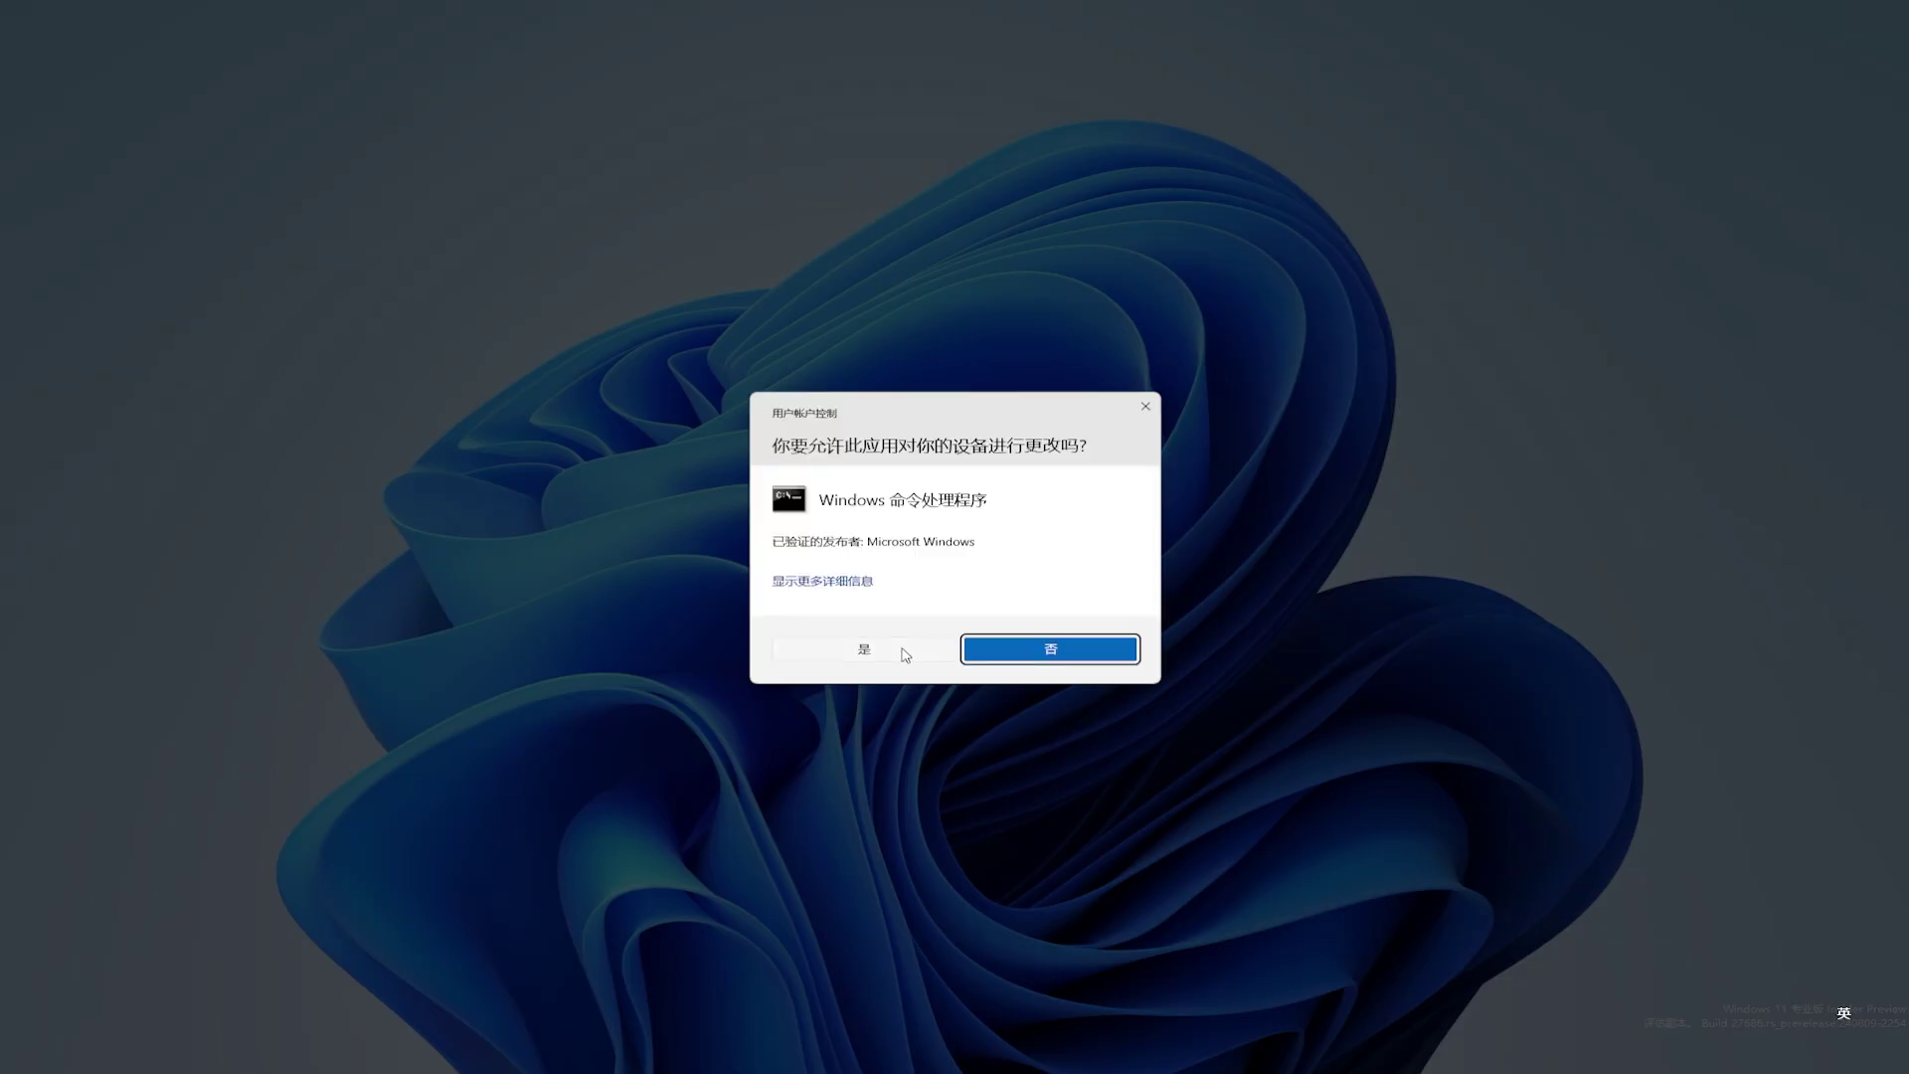
{"action": "left_click", "coordinate": [901, 648]}
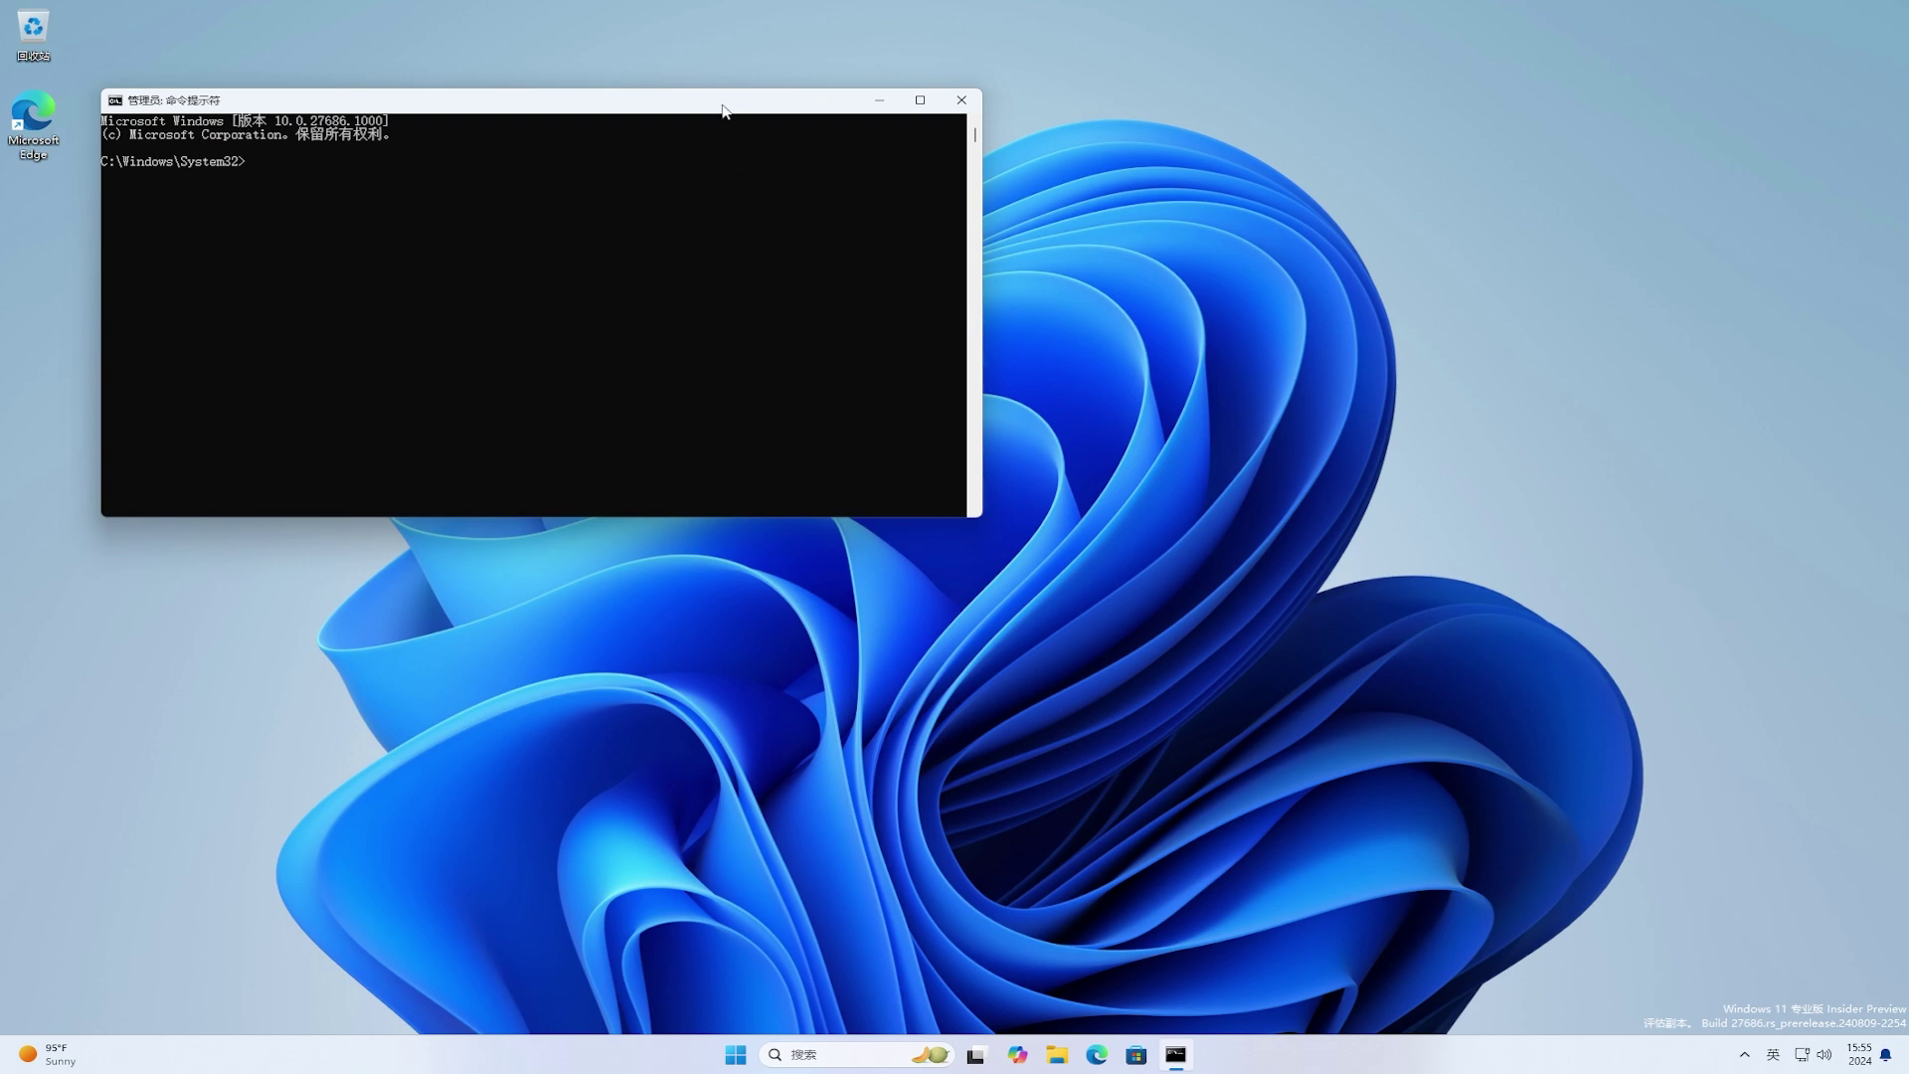
Step: cd into the pasted ViVeTool folder, run vivetool /enable /id:33235889, then close Command Prompt
{"action": "left_click_drag", "start_coordinate": [724, 105], "coordinate": [1052, 261]}
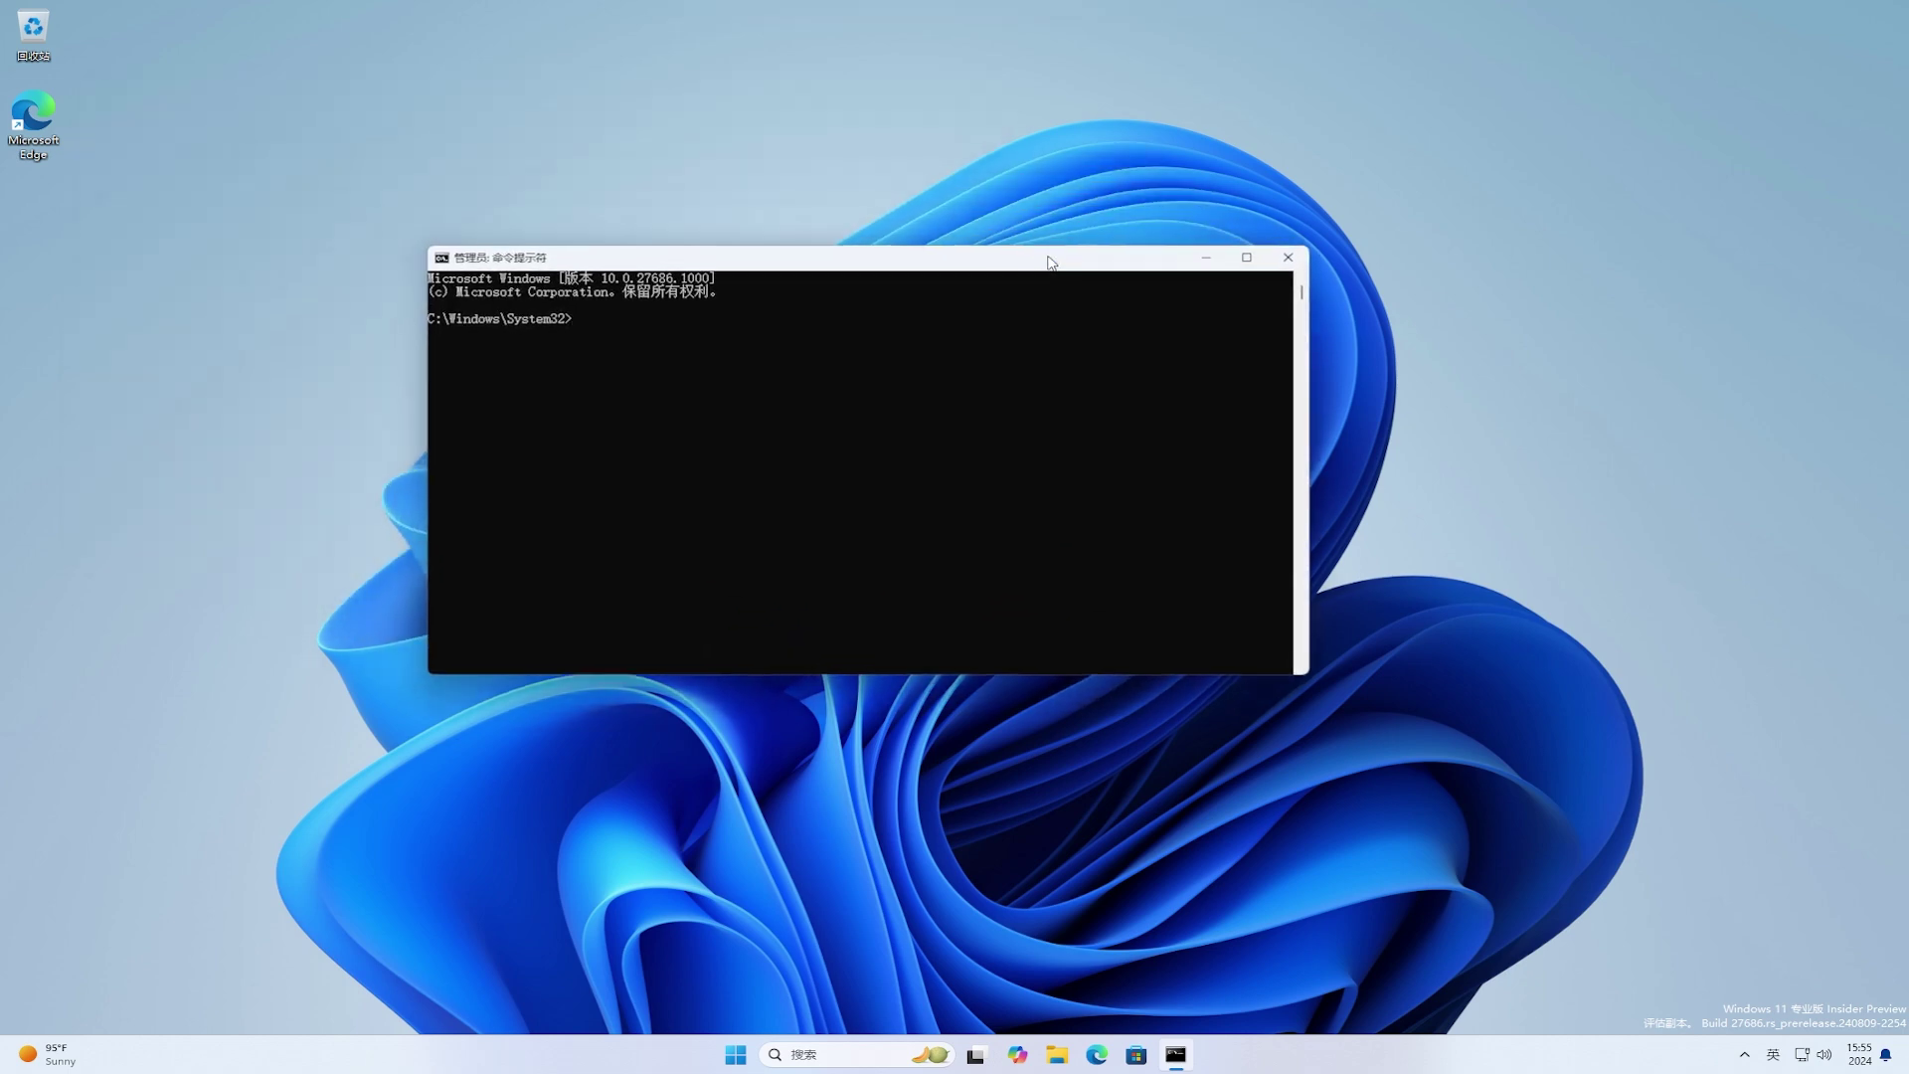
{"action": "left_click", "coordinate": [1155, 335]}
{"action": "type", "text": "cd"}
{"action": "key", "text": "ctrl+v"}
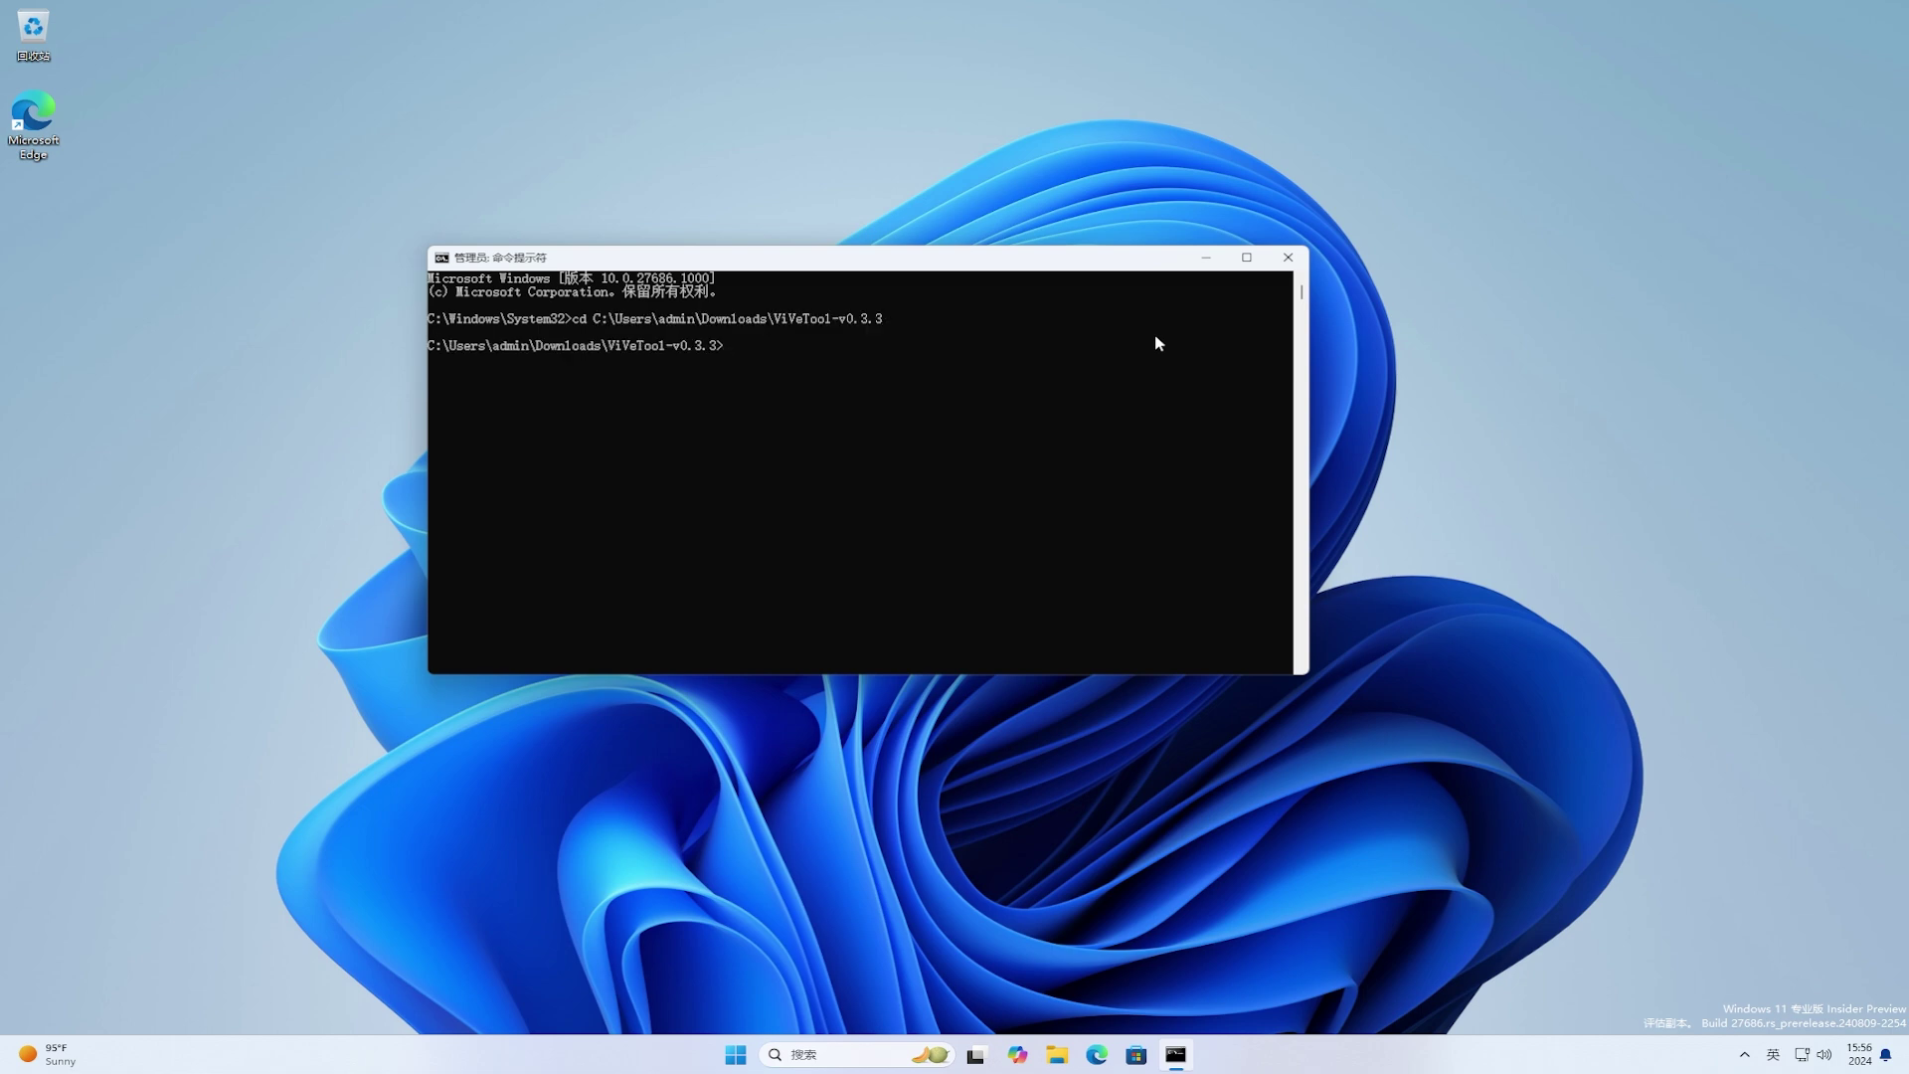
{"action": "type", "text": "vivetool /enable /id:33235889"}
{"action": "key", "text": "Return"}
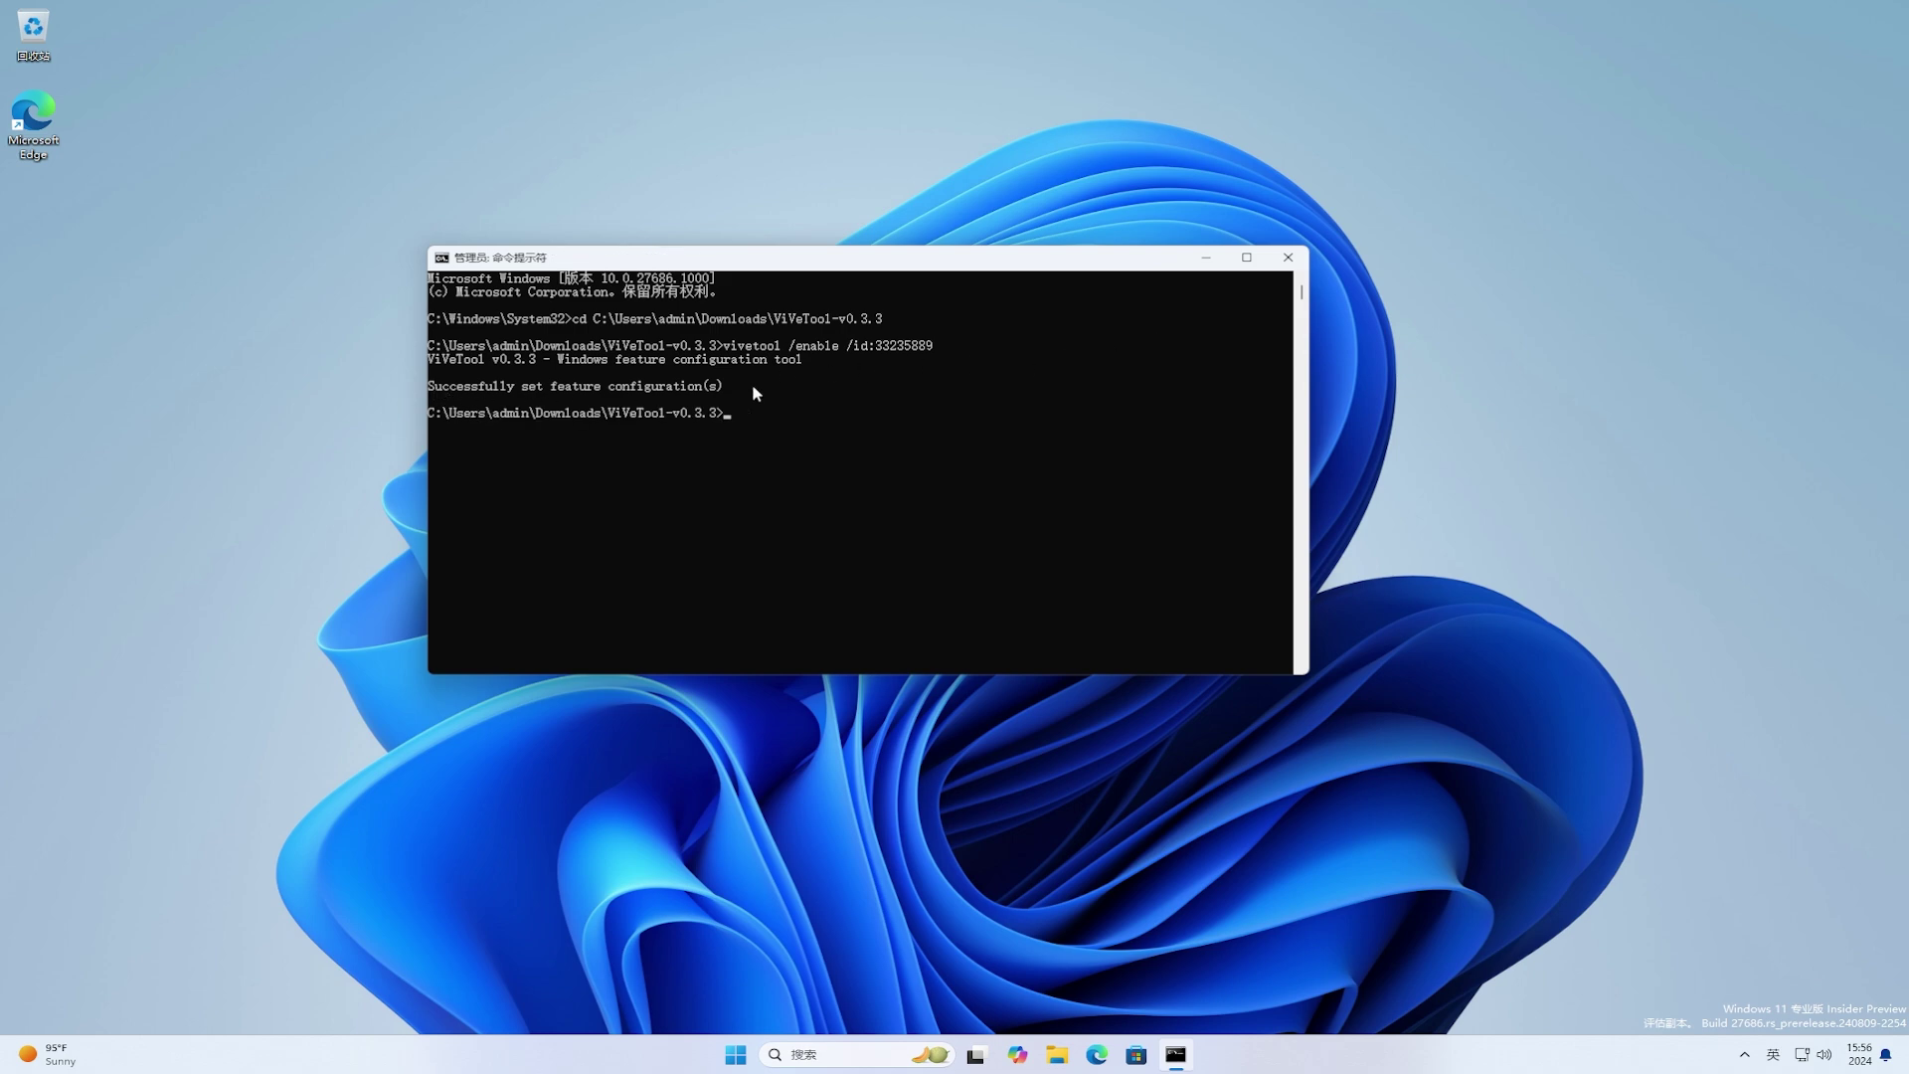
{"action": "left_click", "coordinate": [1288, 257]}
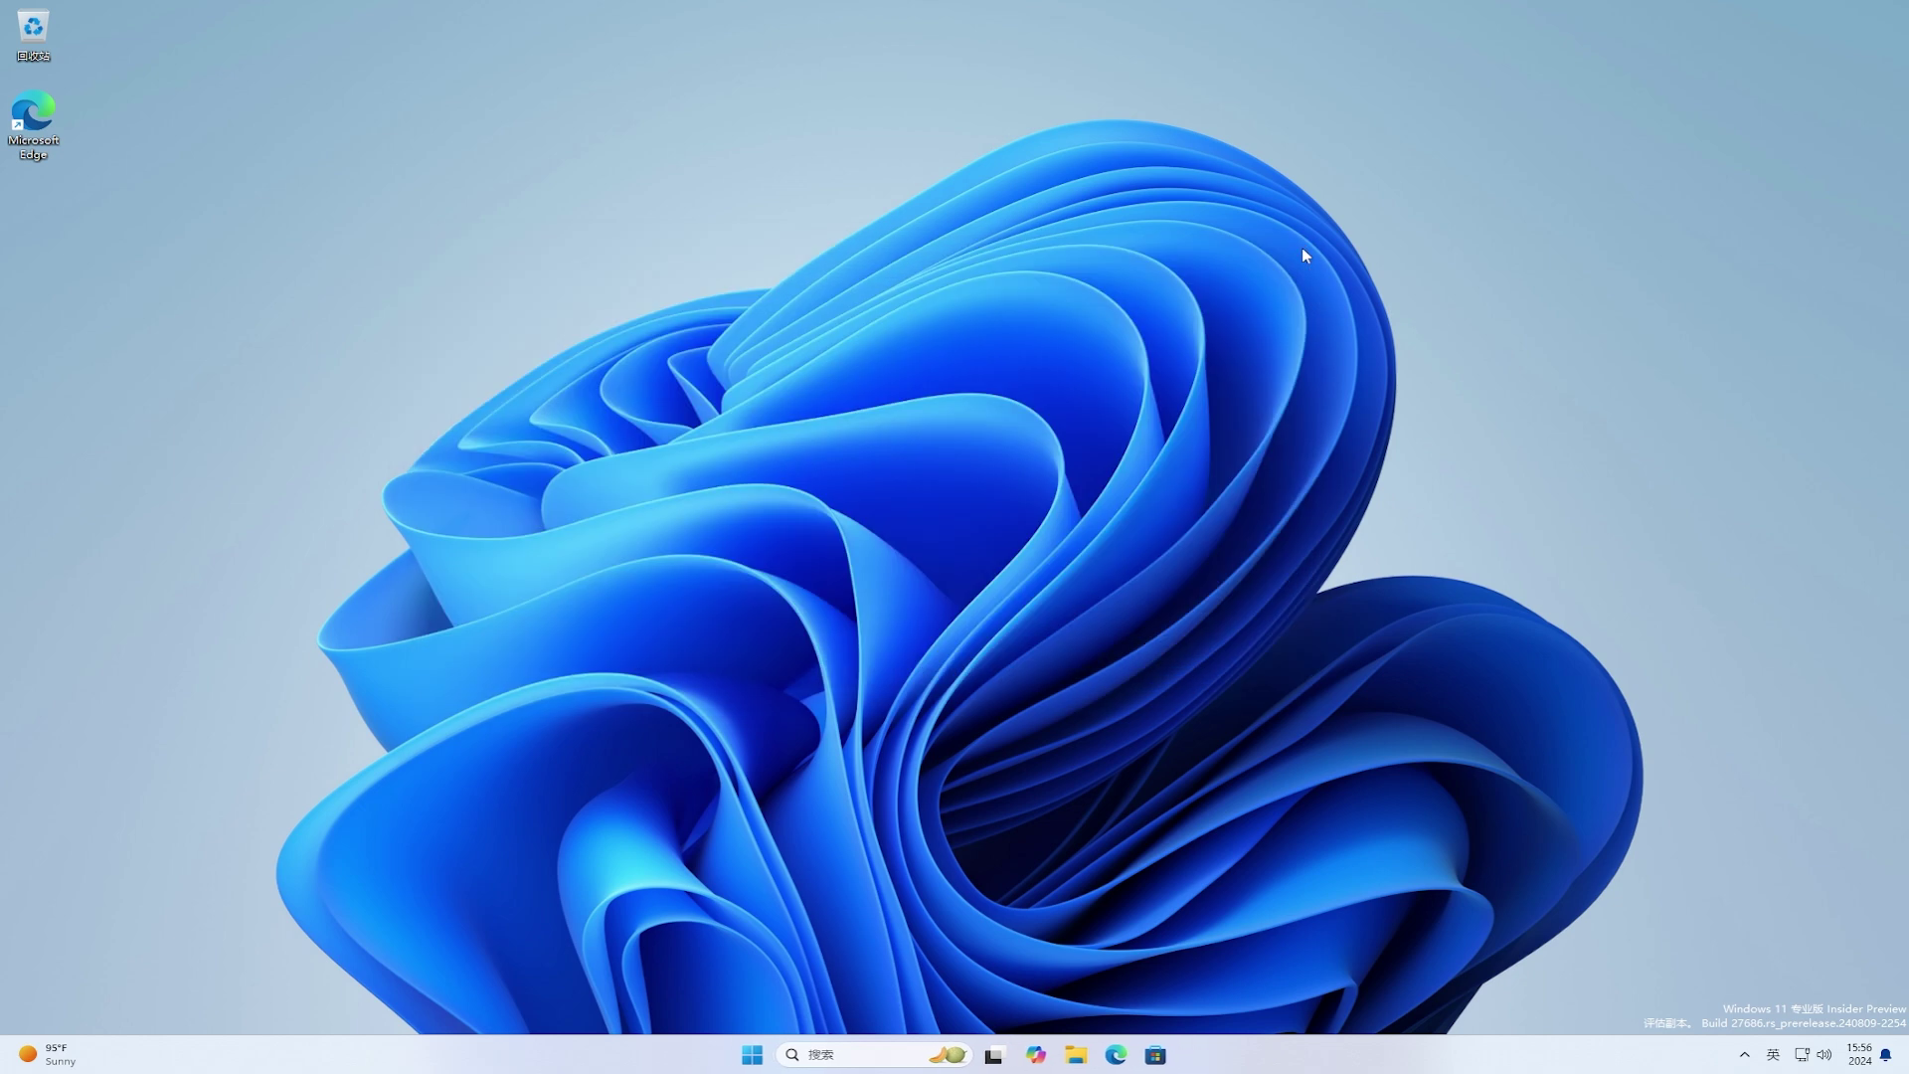
Step: Restart the PC via Start's power menu (重启), then reopen Start after signing back in
{"action": "left_click", "coordinate": [760, 1056]}
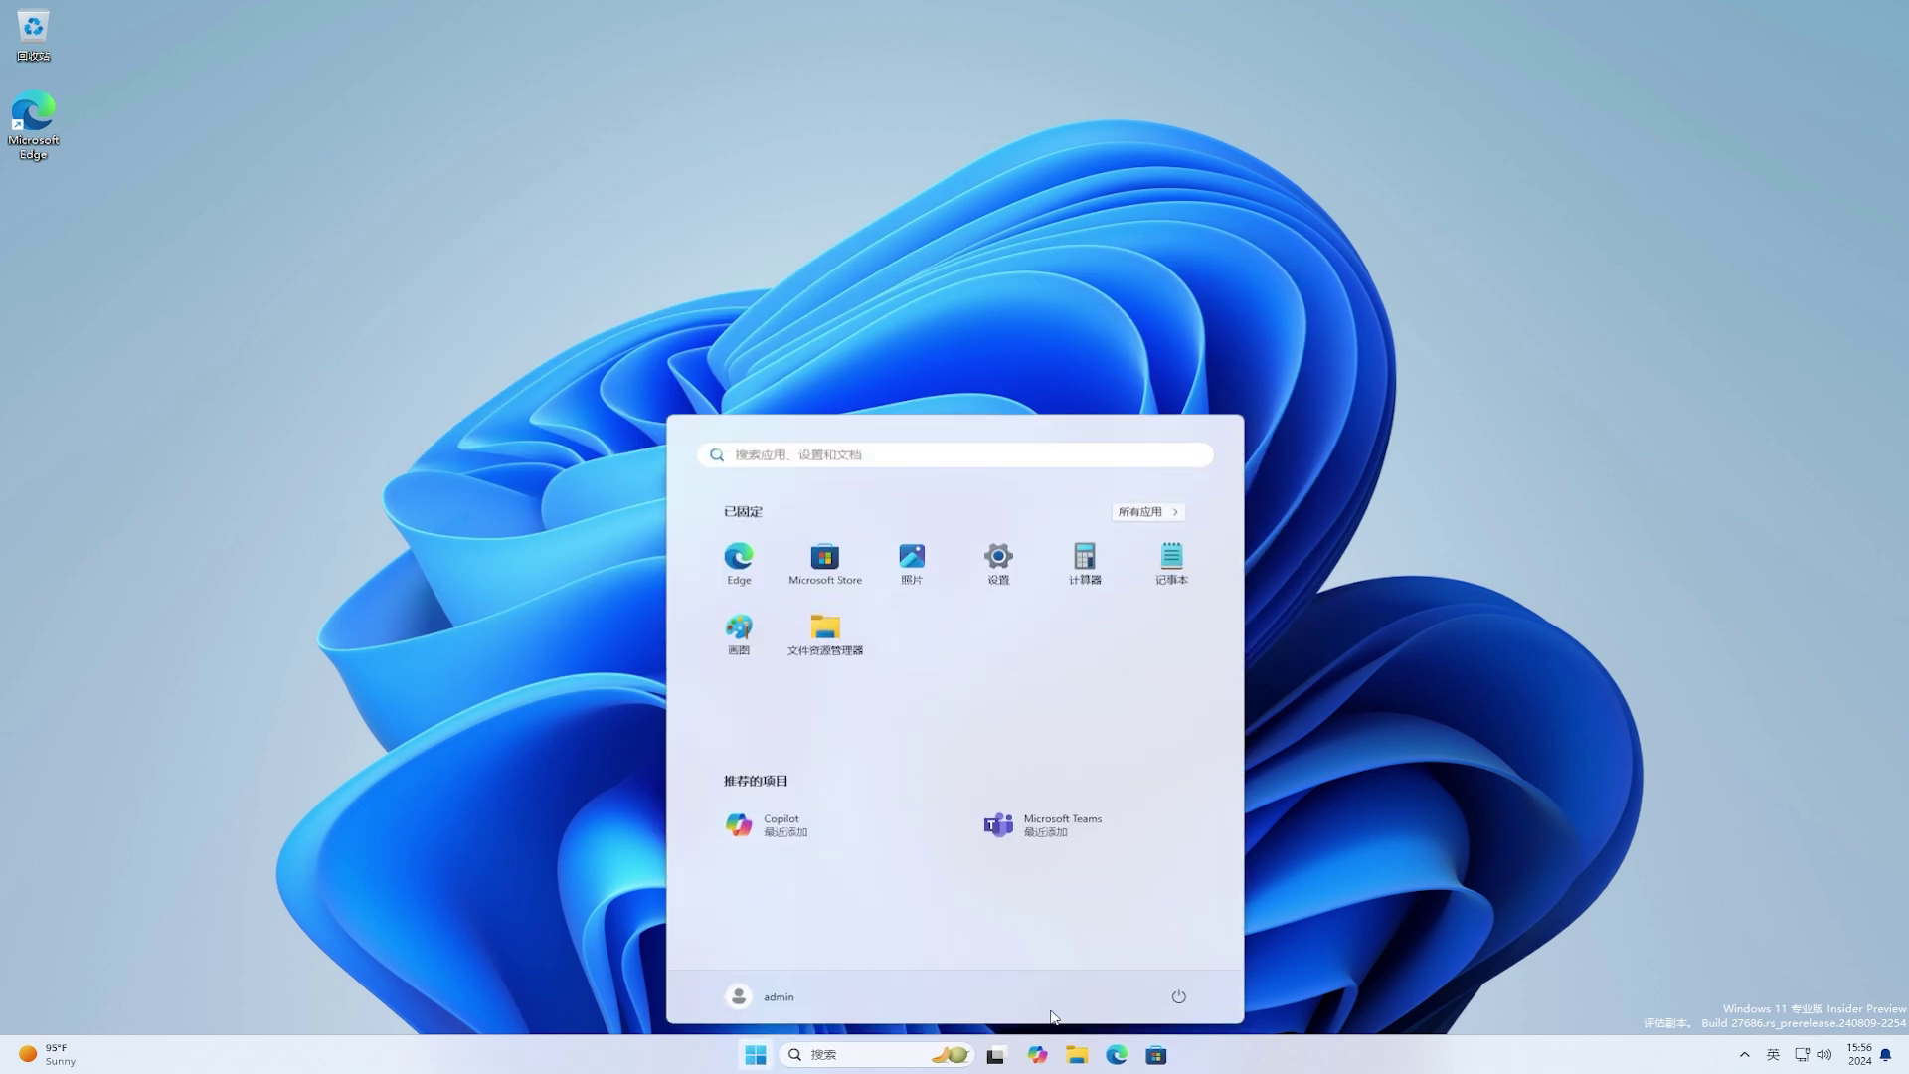
{"action": "left_click", "coordinate": [1178, 996]}
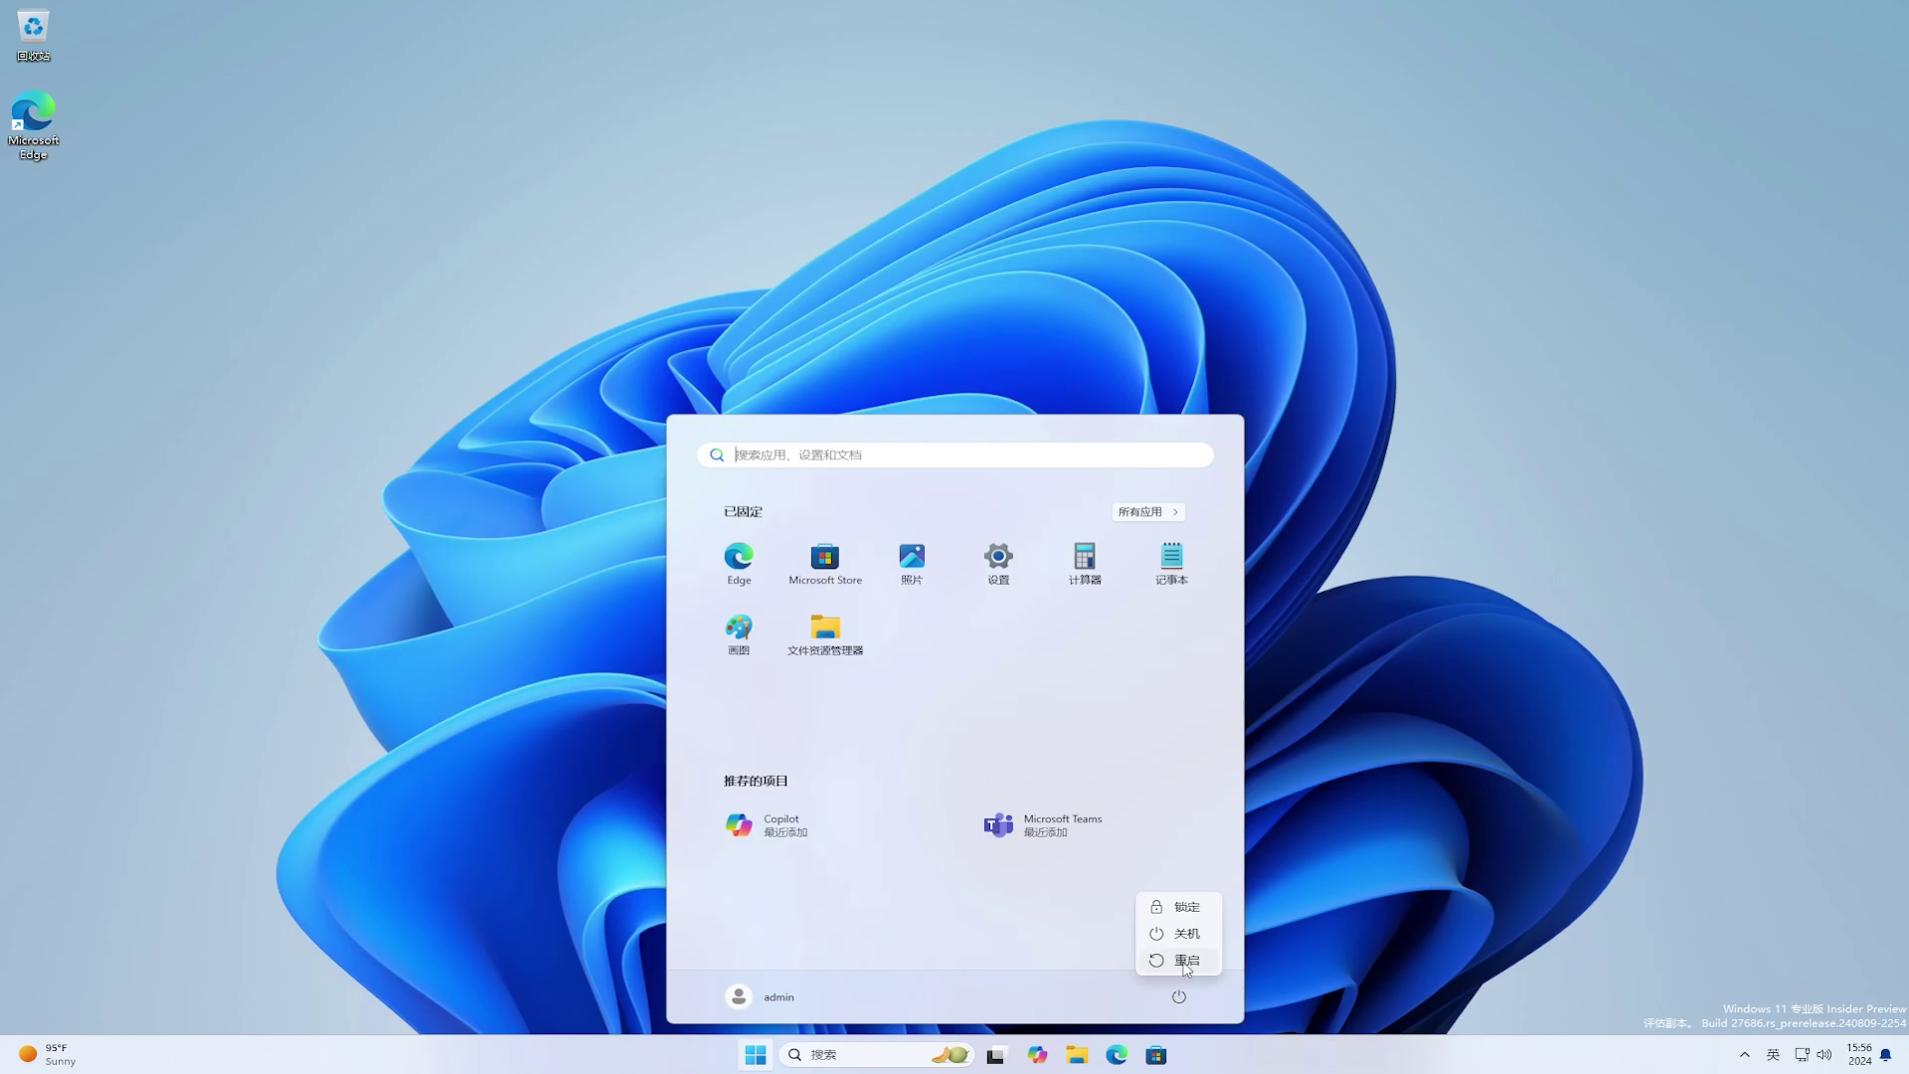
{"action": "left_click", "coordinate": [1186, 959]}
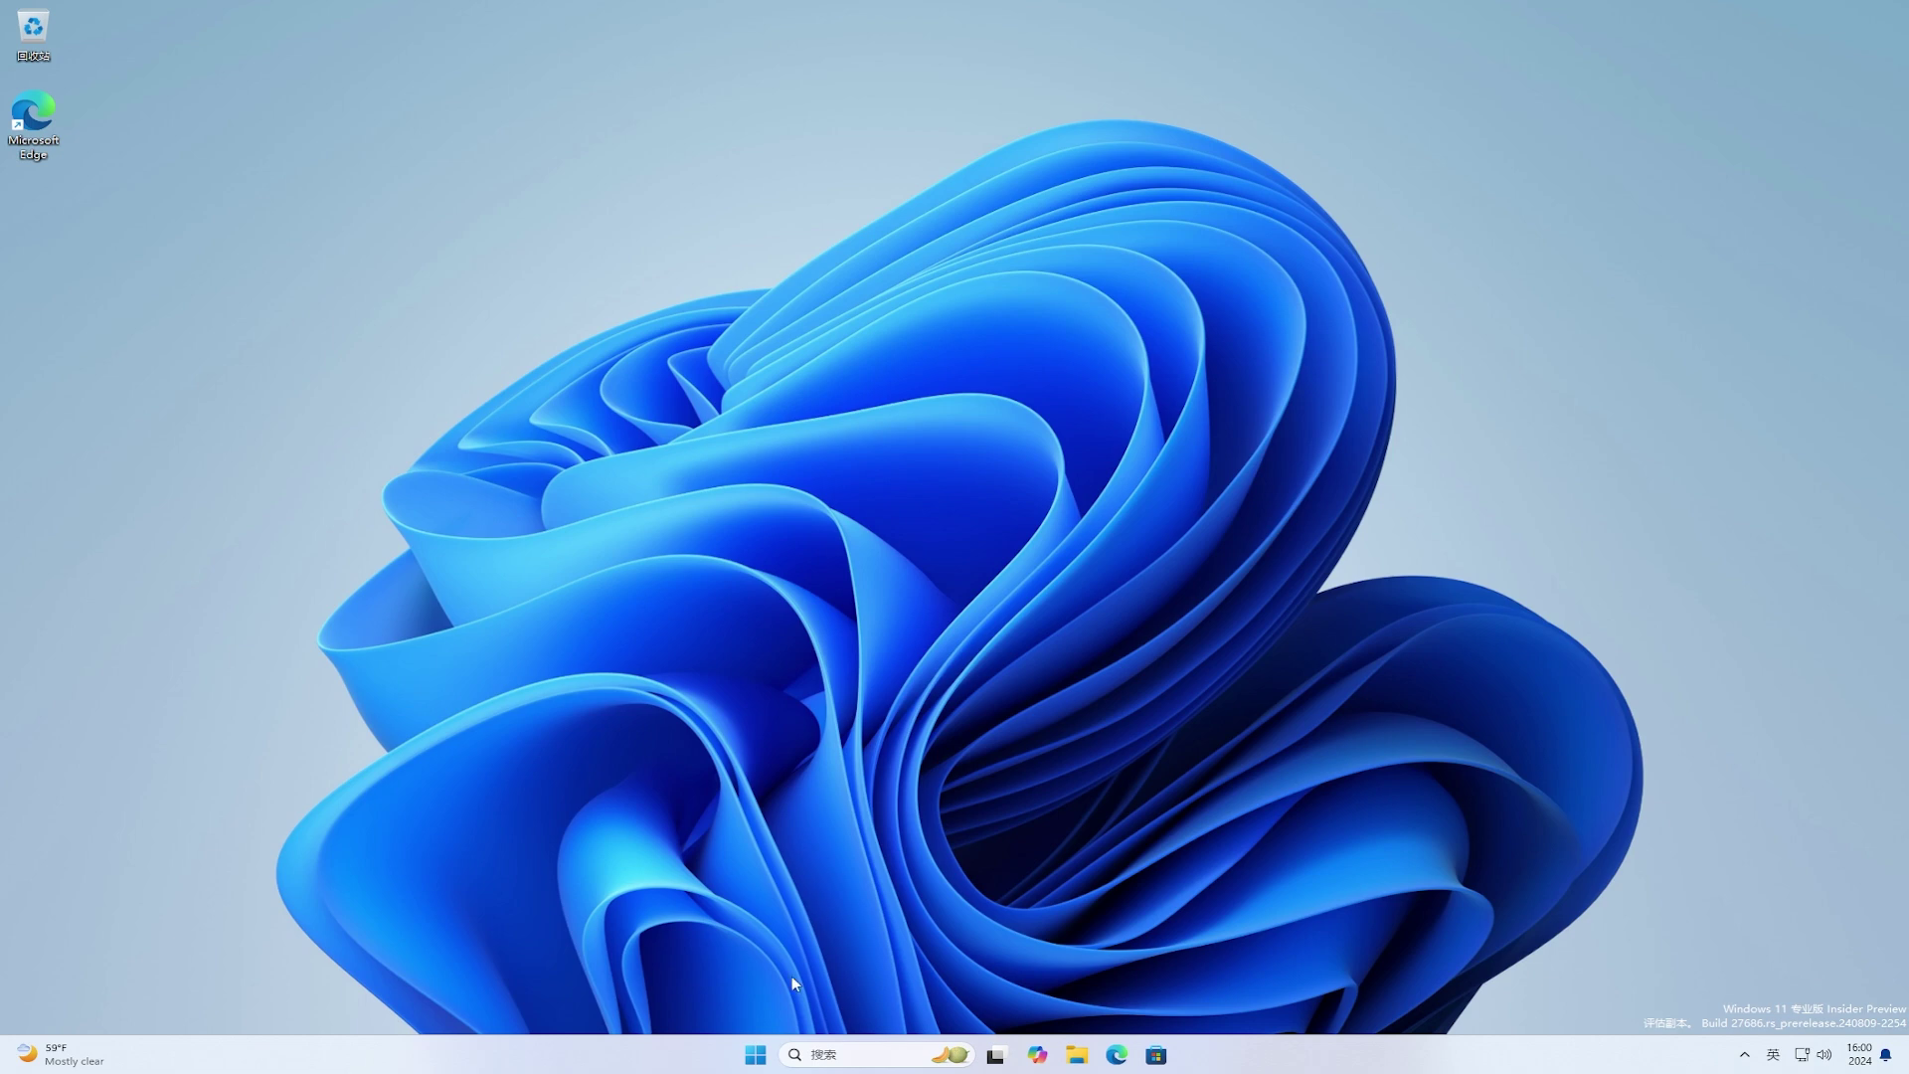
{"action": "left_click", "coordinate": [766, 1054]}
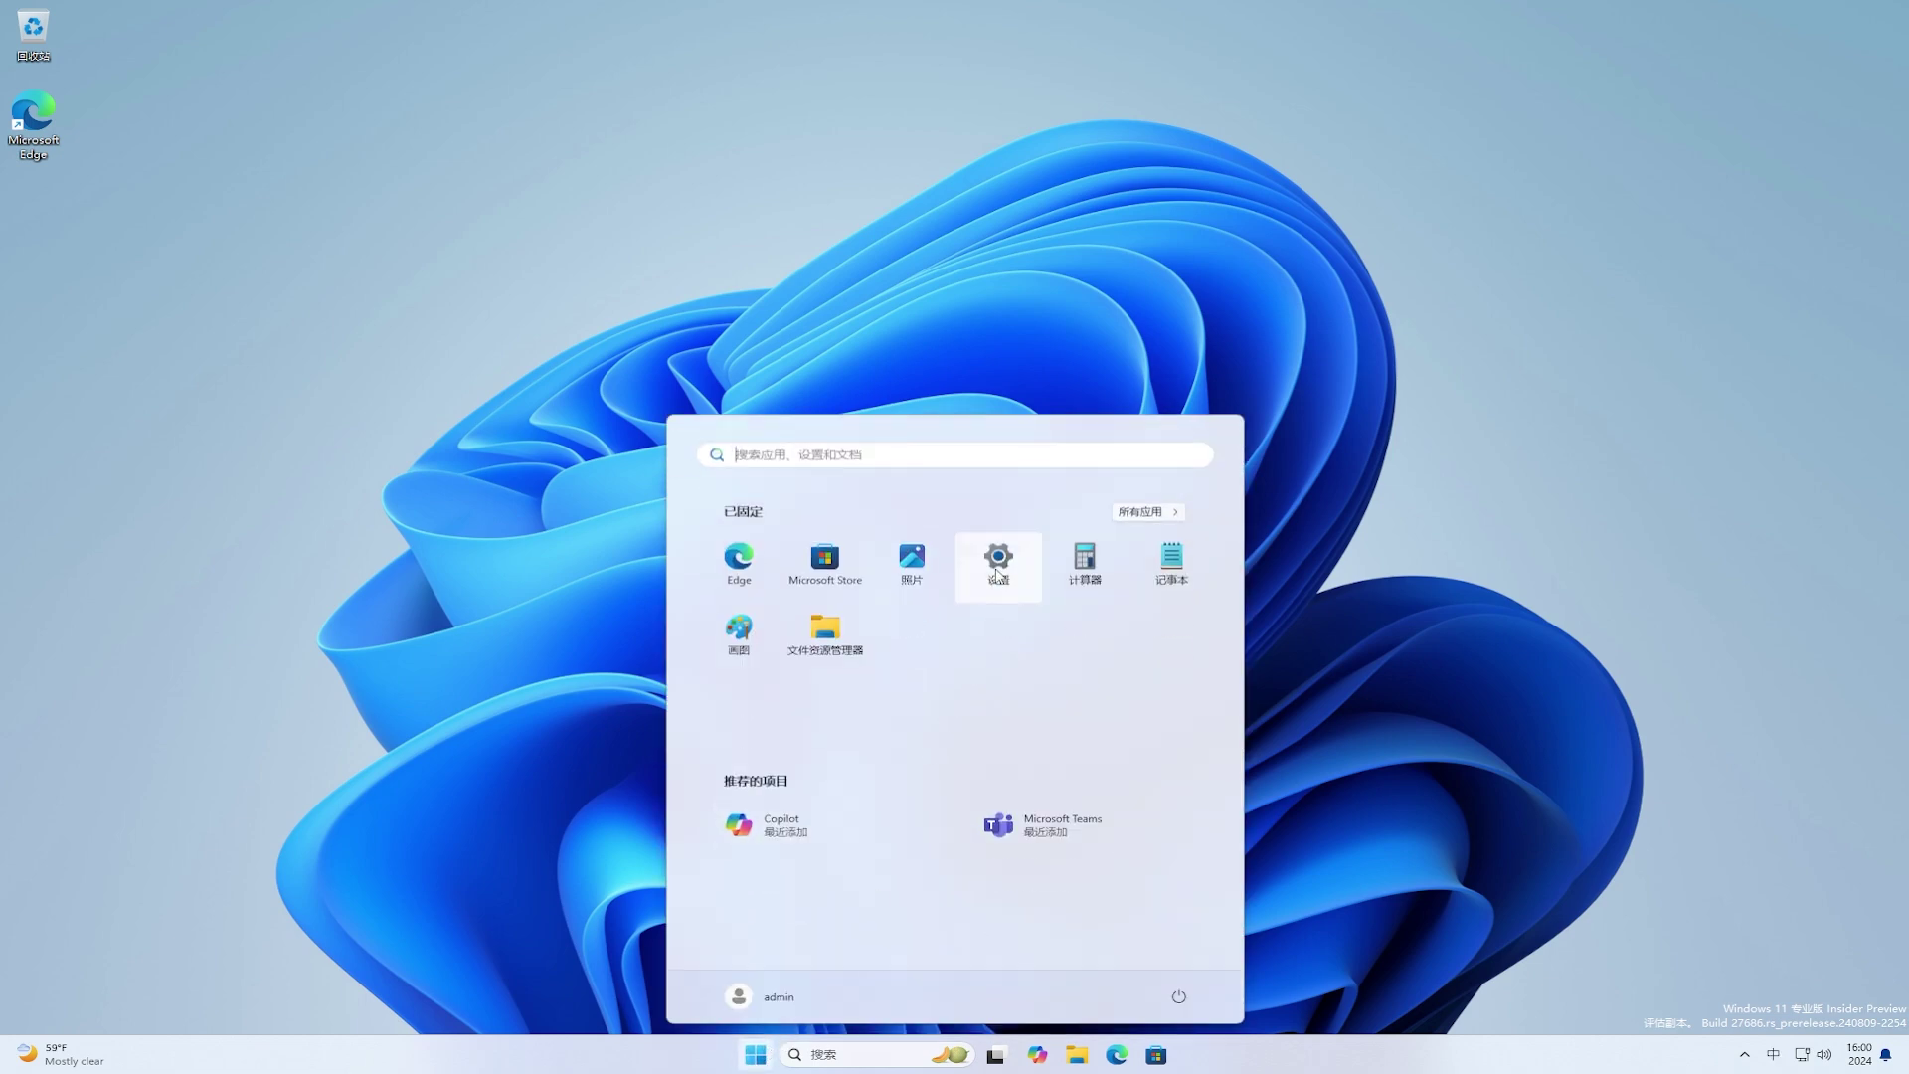
Step: Launch 设置 and go to Windows 更新 > 高级选项 > 传递优化
{"action": "left_click", "coordinate": [997, 574]}
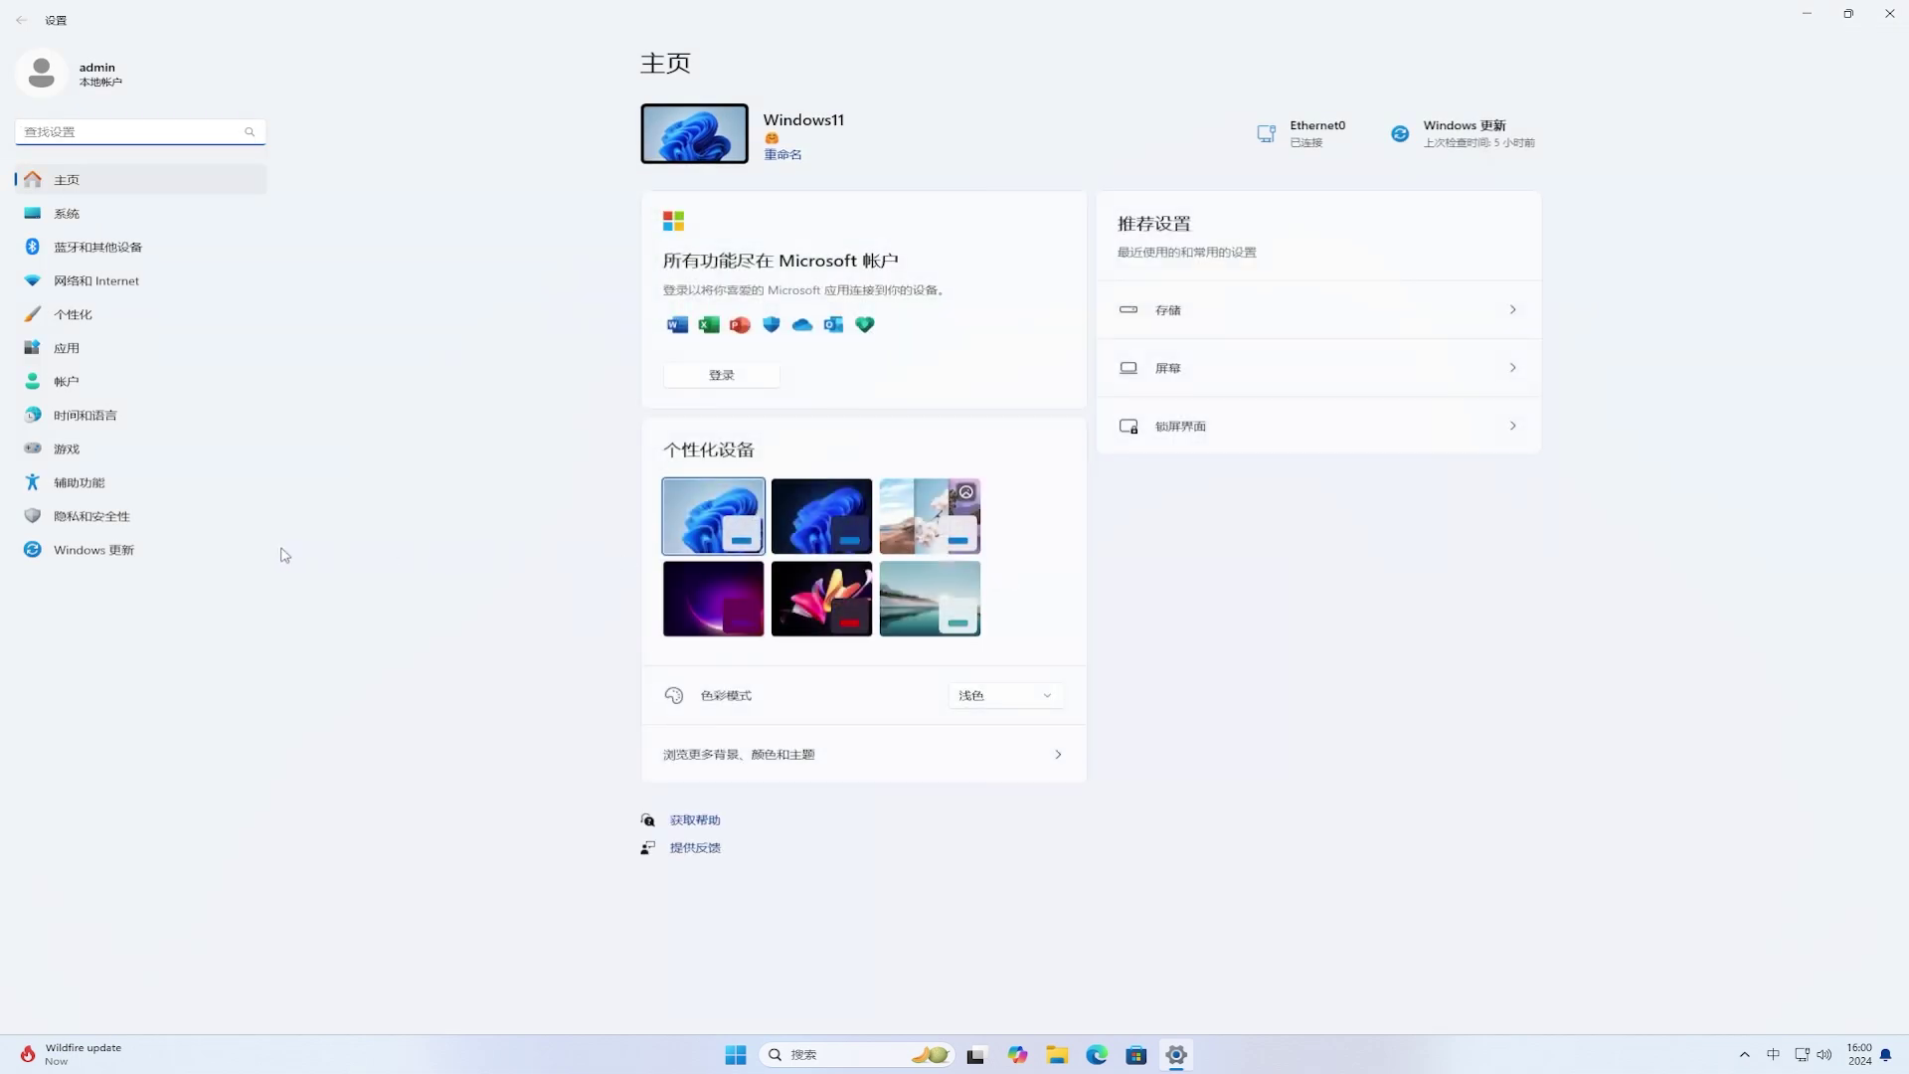
{"action": "left_click", "coordinate": [158, 553]}
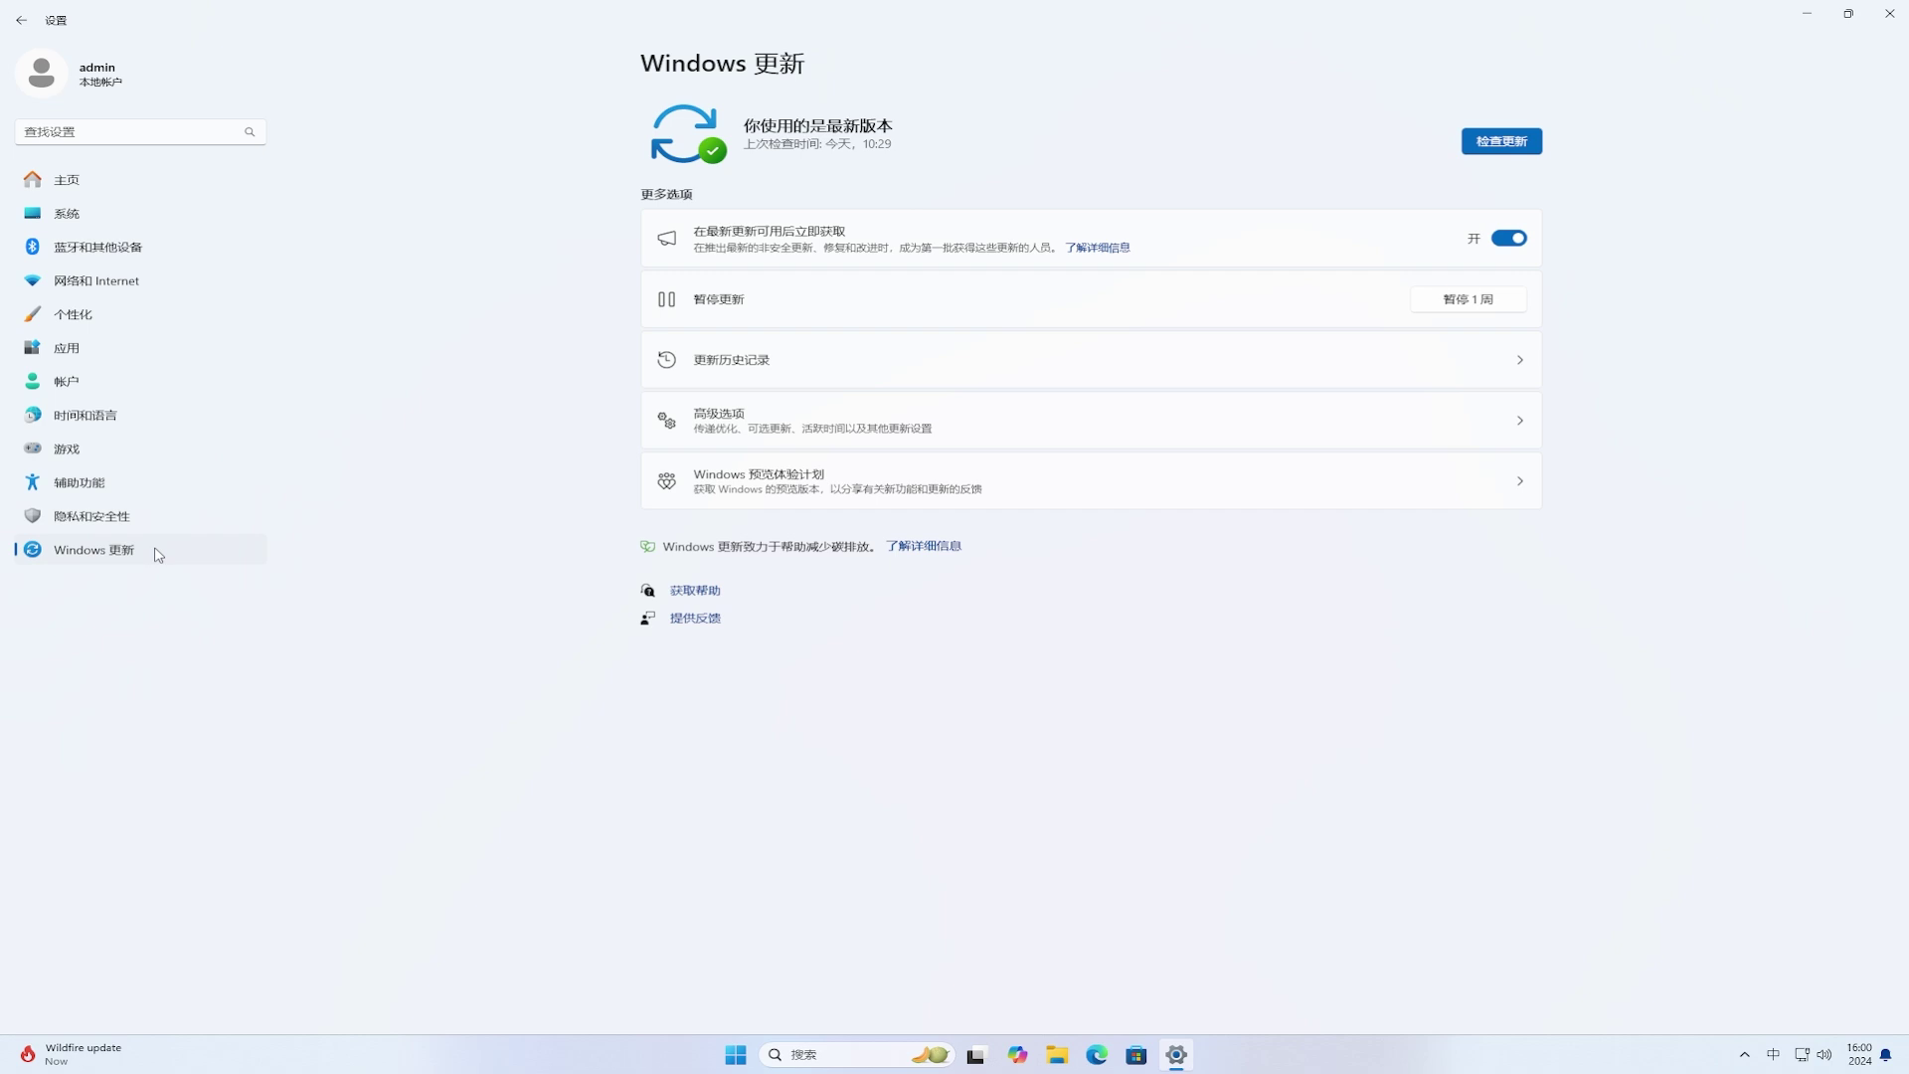
{"action": "left_click", "coordinate": [875, 427]}
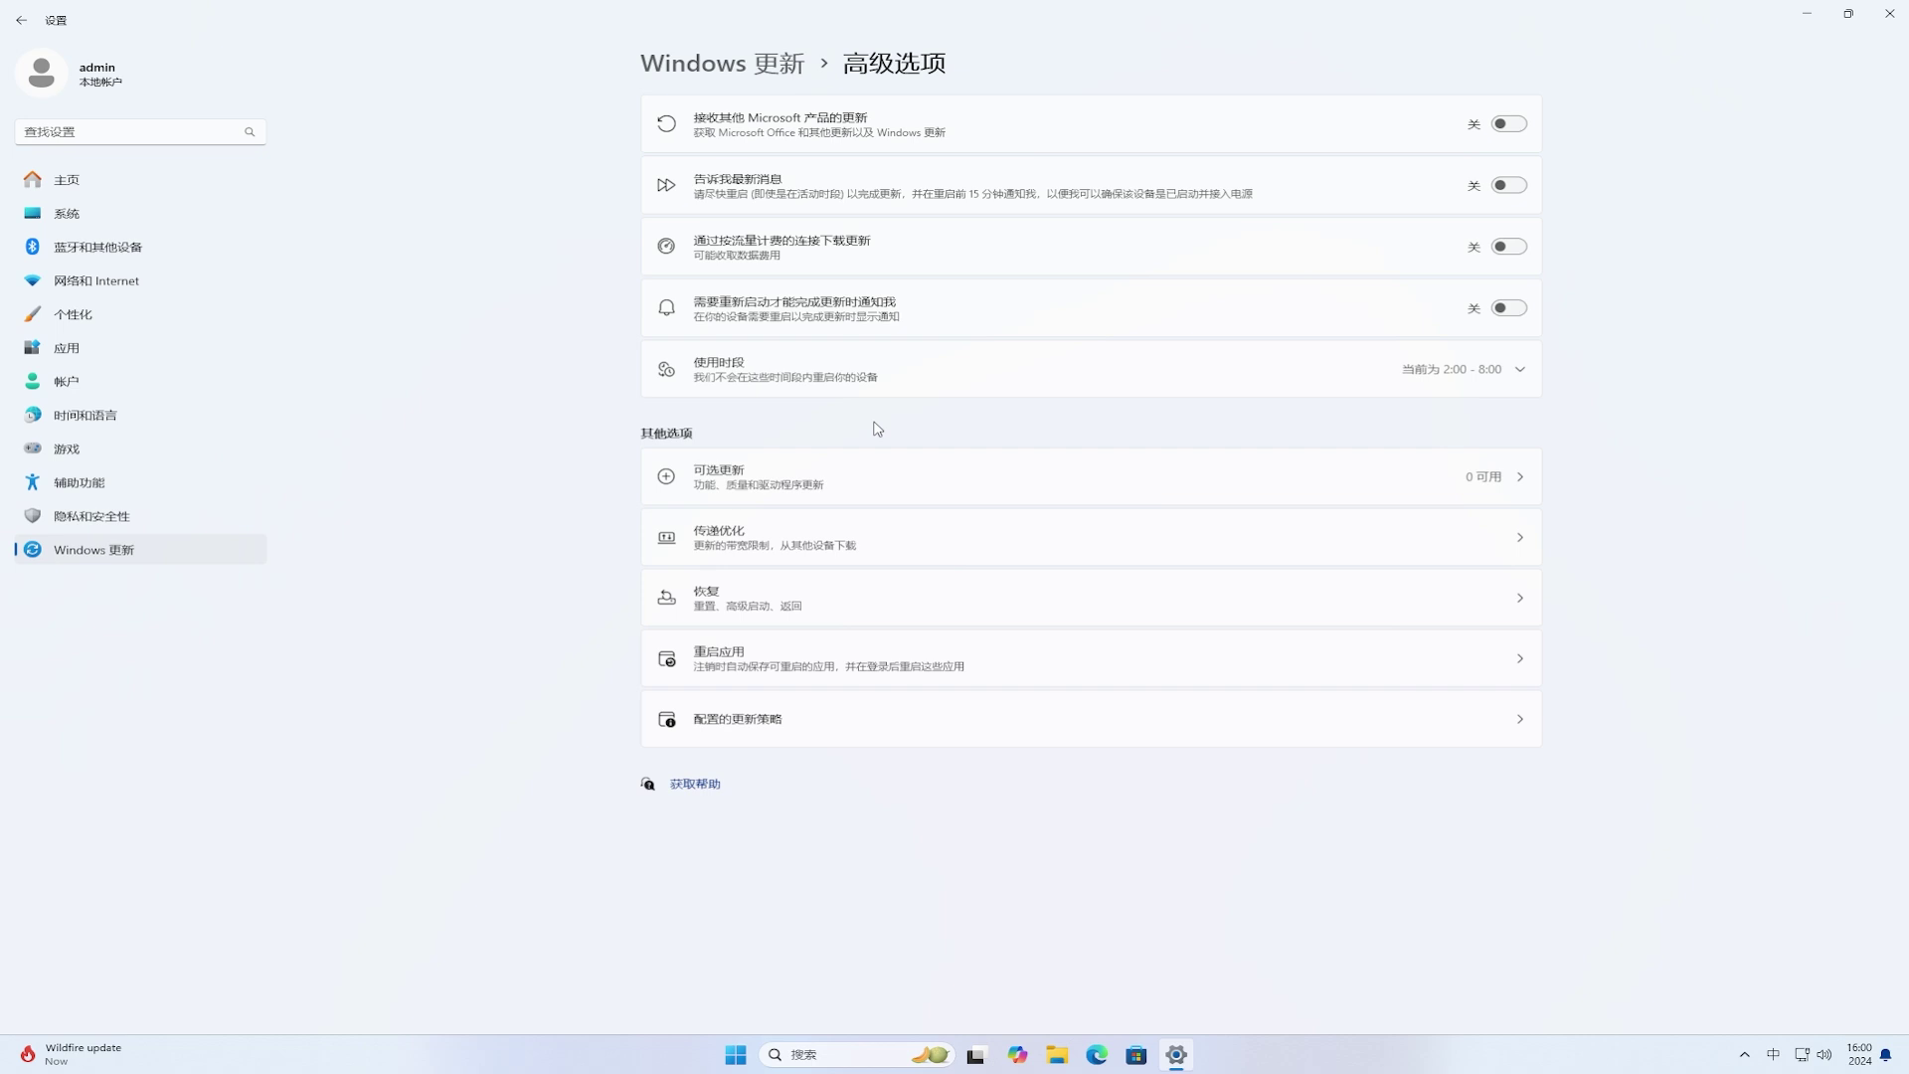
{"action": "left_click", "coordinate": [1020, 548]}
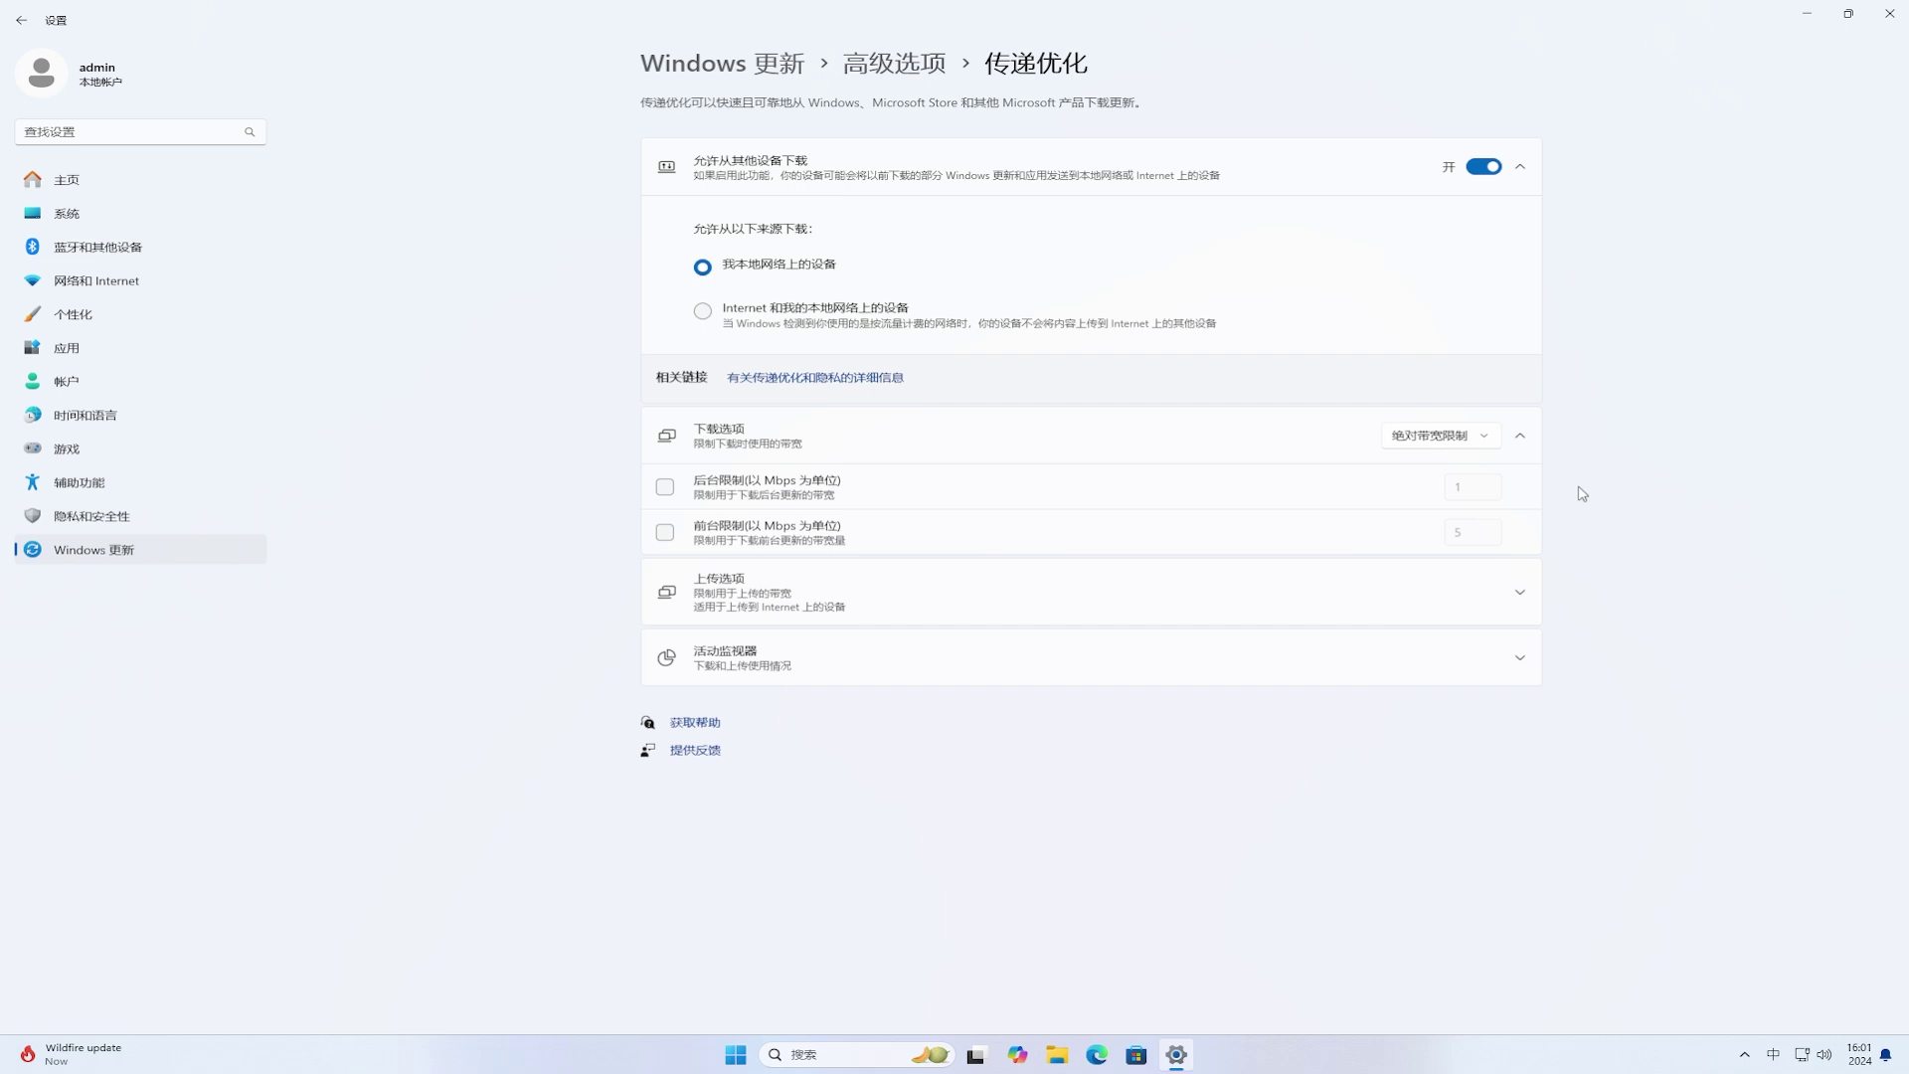
Step: Keep 绝对带宽限制 and enable the 1 Mbps background and 5 Mbps foreground download limits
{"action": "left_click", "coordinate": [1485, 441]}
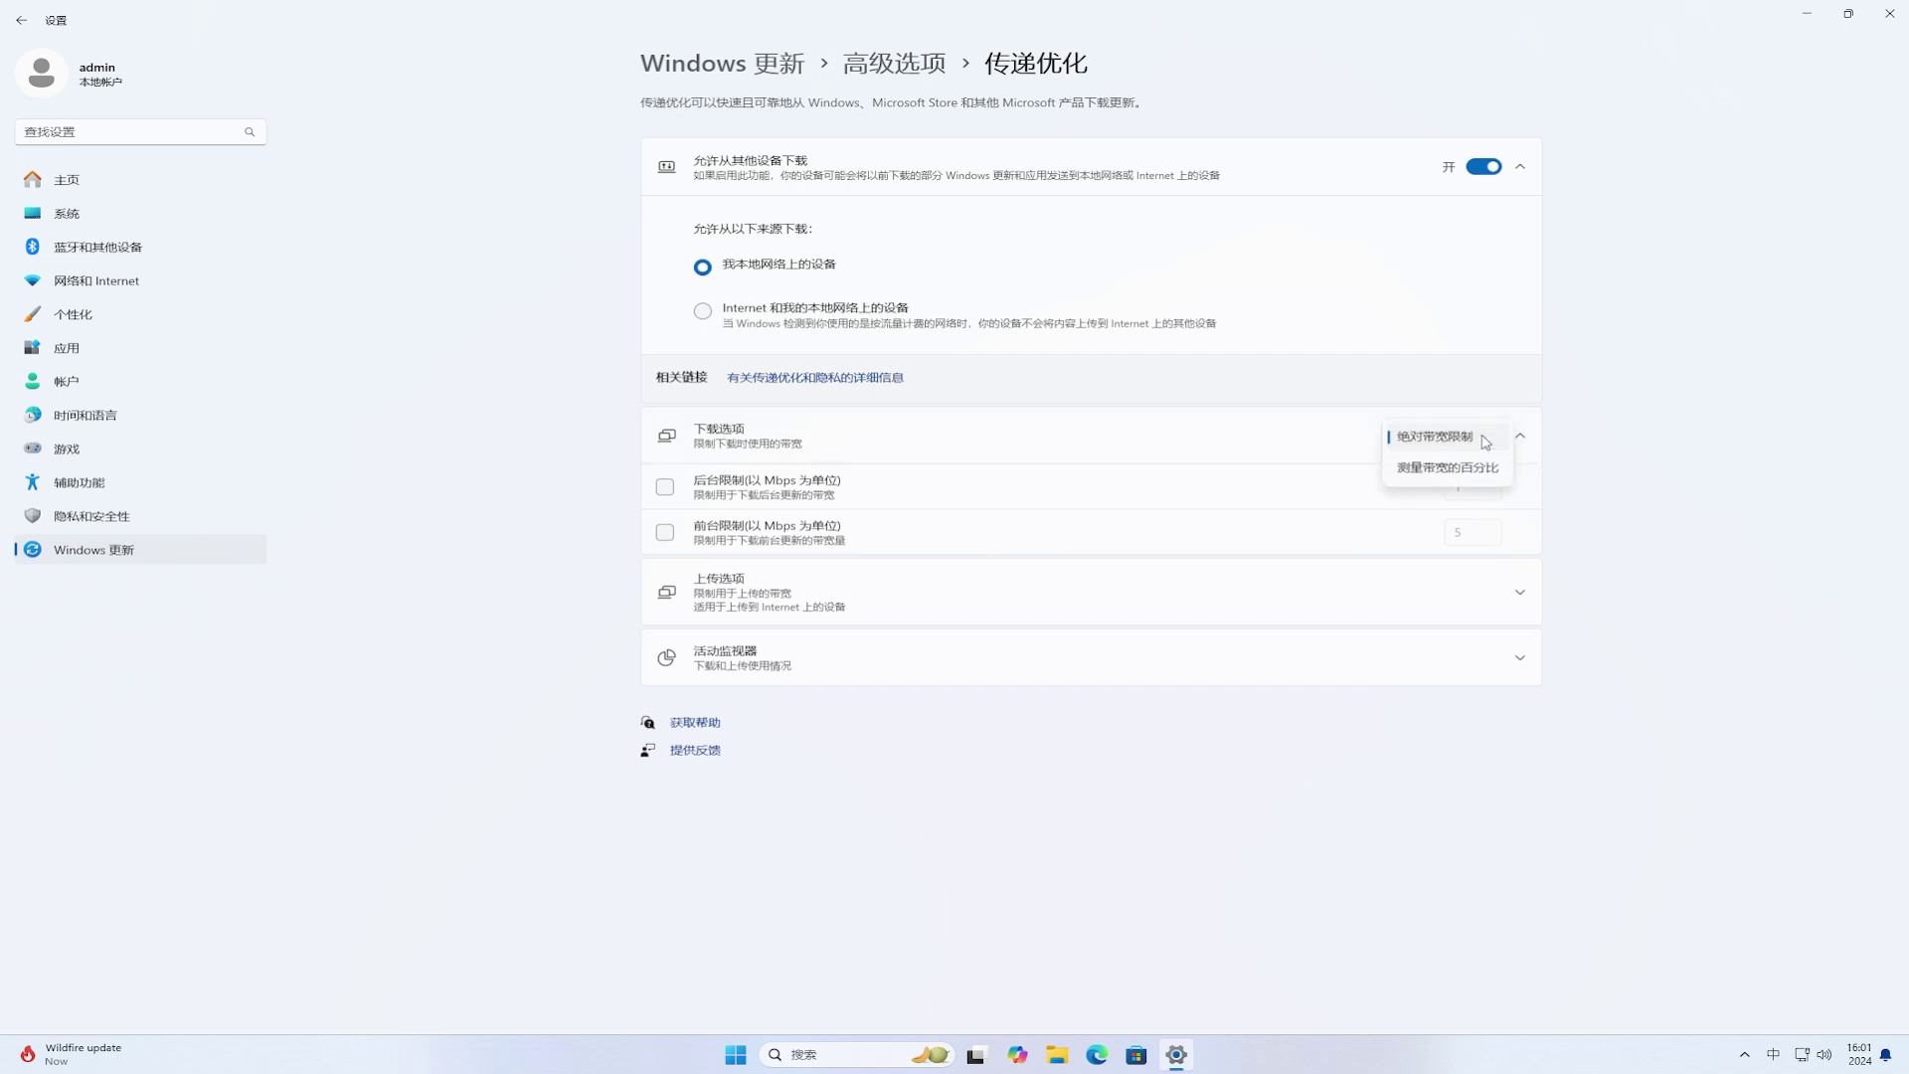
{"action": "left_click", "coordinate": [1485, 441]}
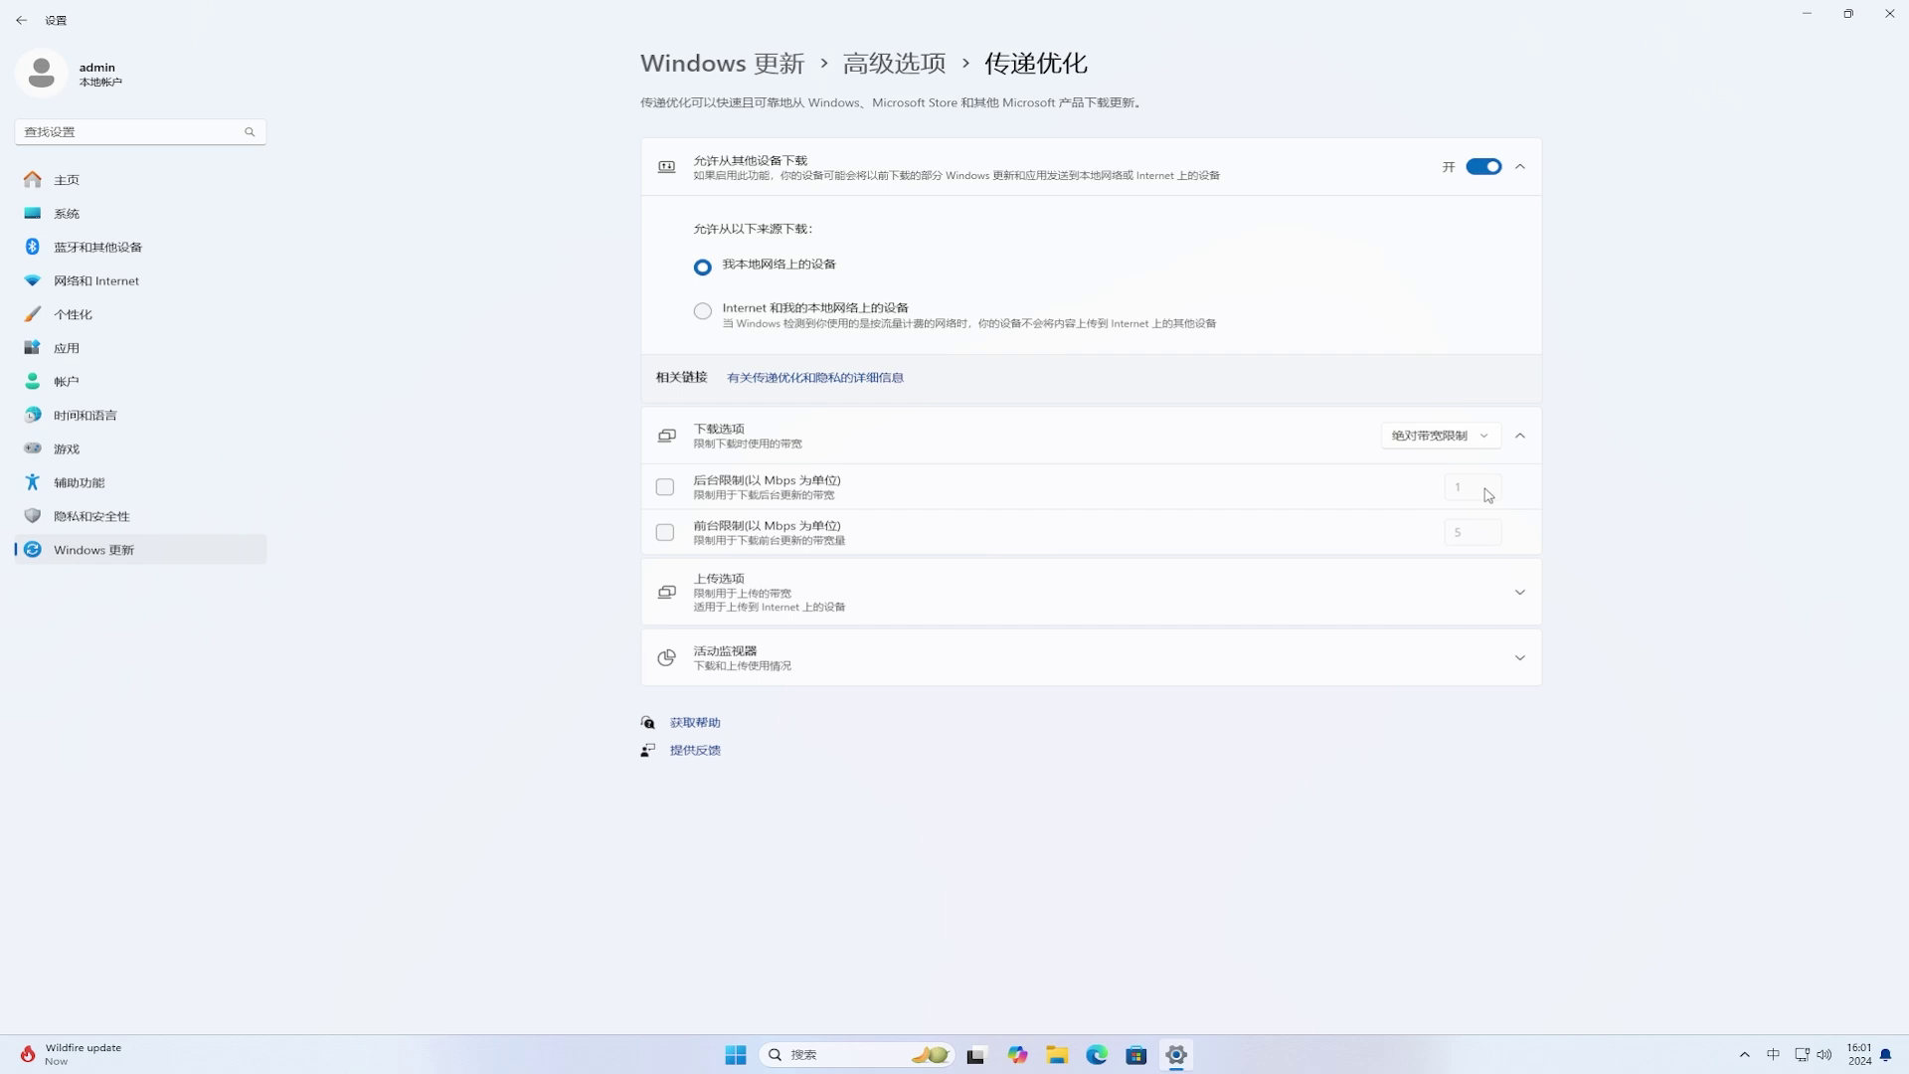
{"action": "left_click", "coordinate": [665, 488]}
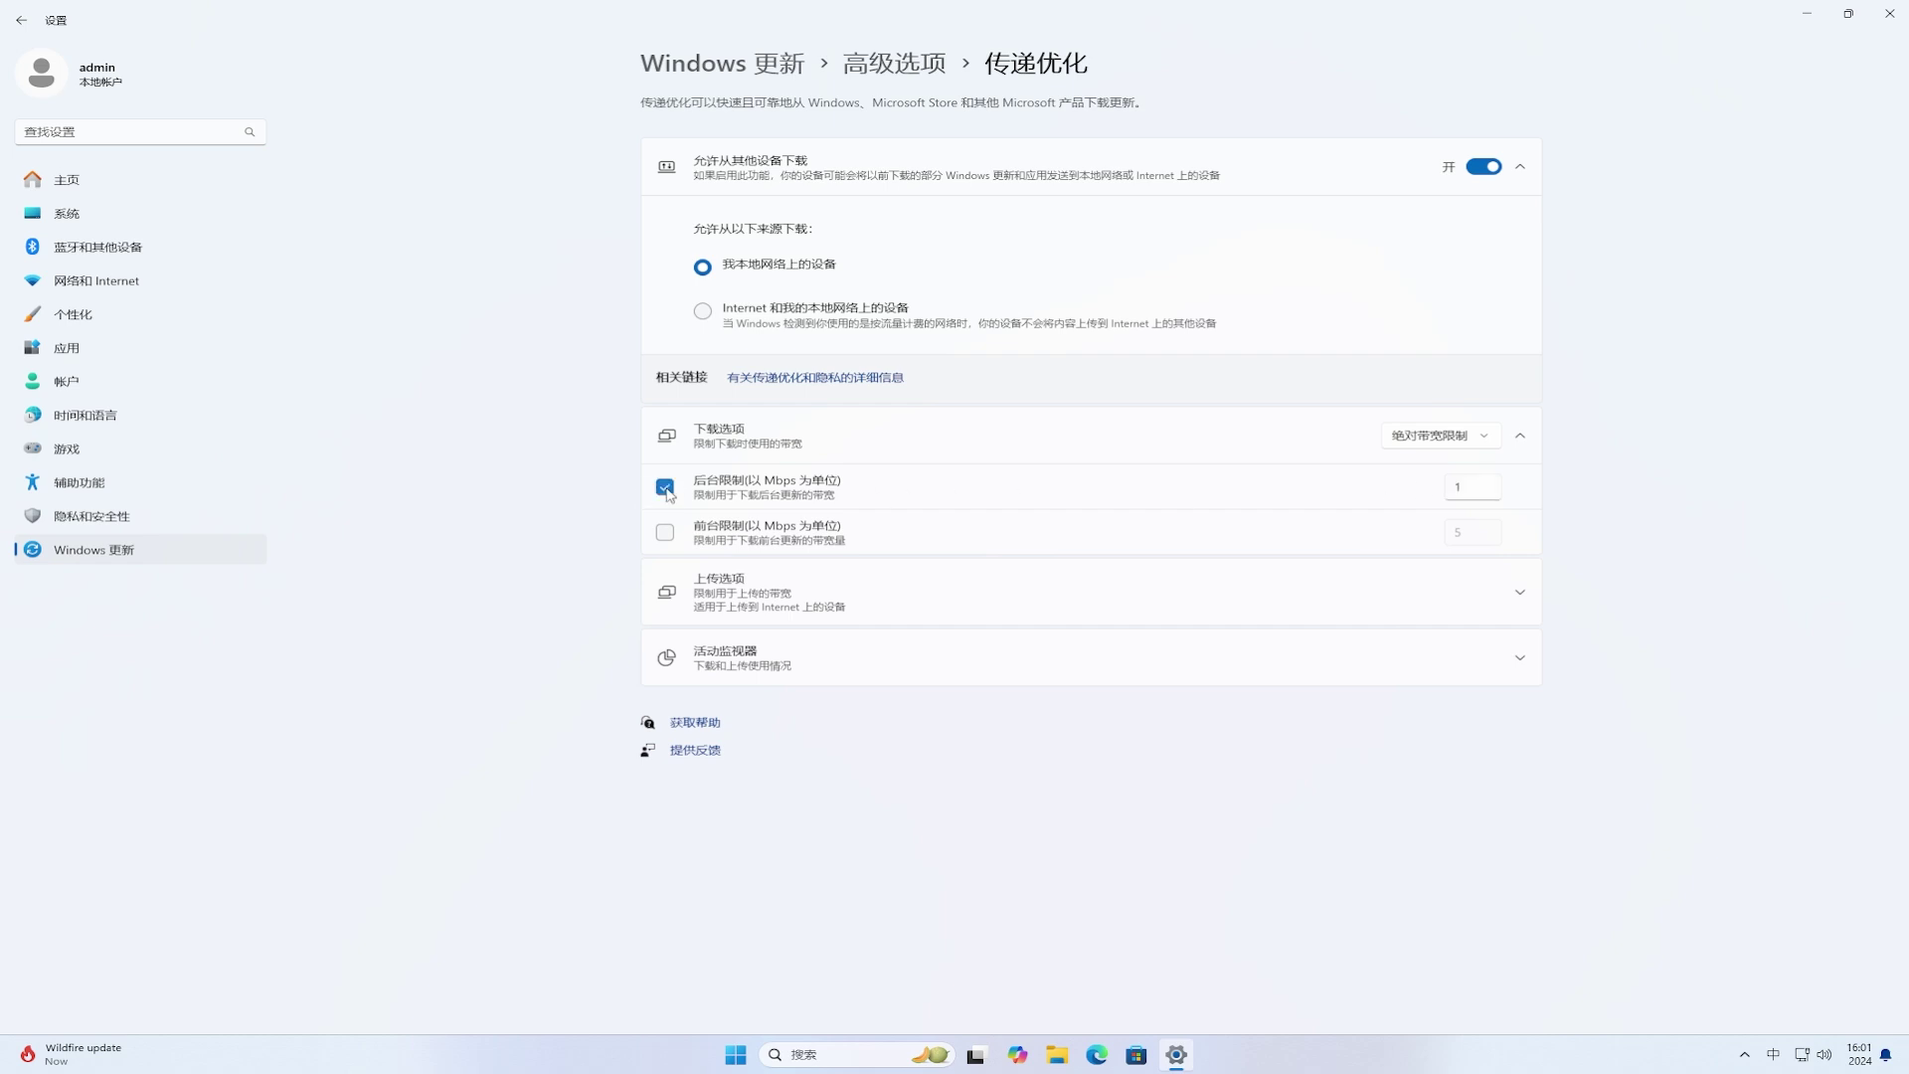
{"action": "left_click", "coordinate": [665, 534]}
Step: Expand 上传选项 and 活动监视器 to review upload settings and the 4.5 GB download statistics
{"action": "left_click", "coordinate": [936, 610]}
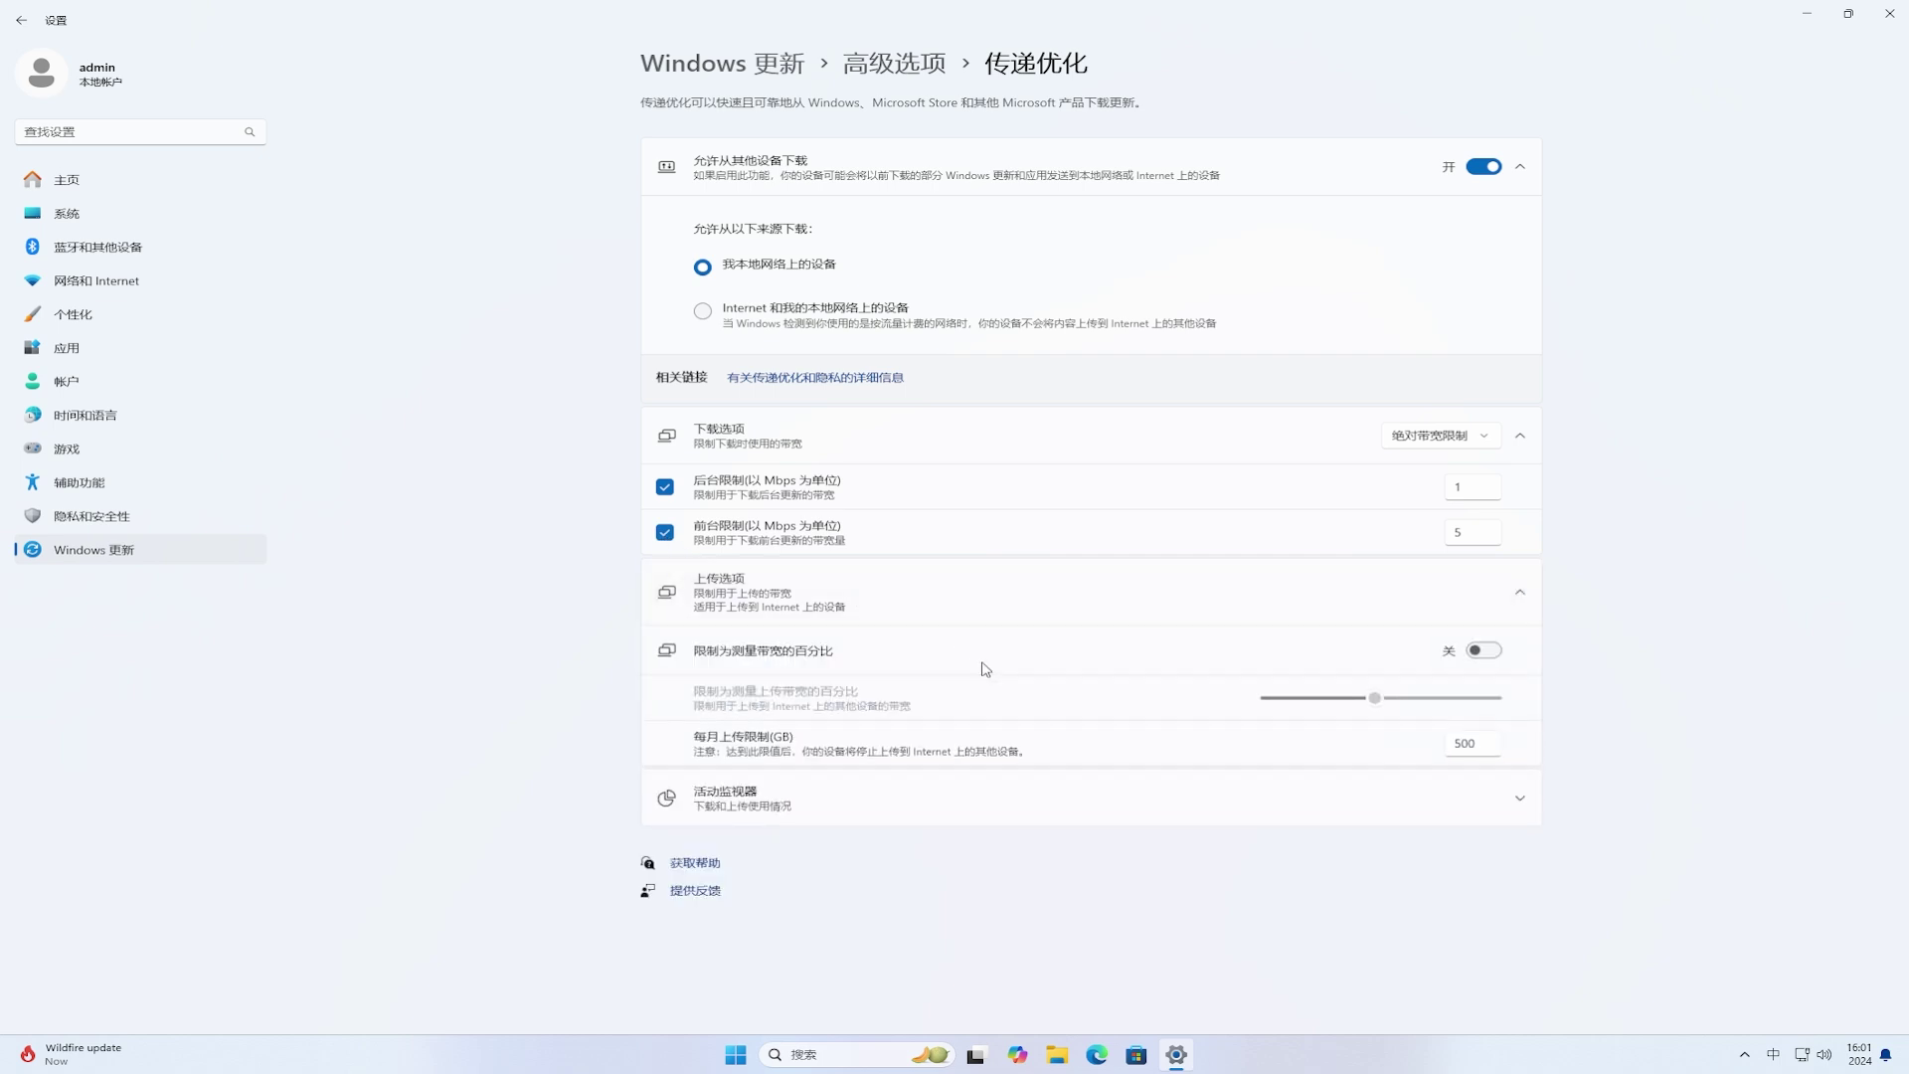
{"action": "left_click", "coordinate": [1142, 798]}
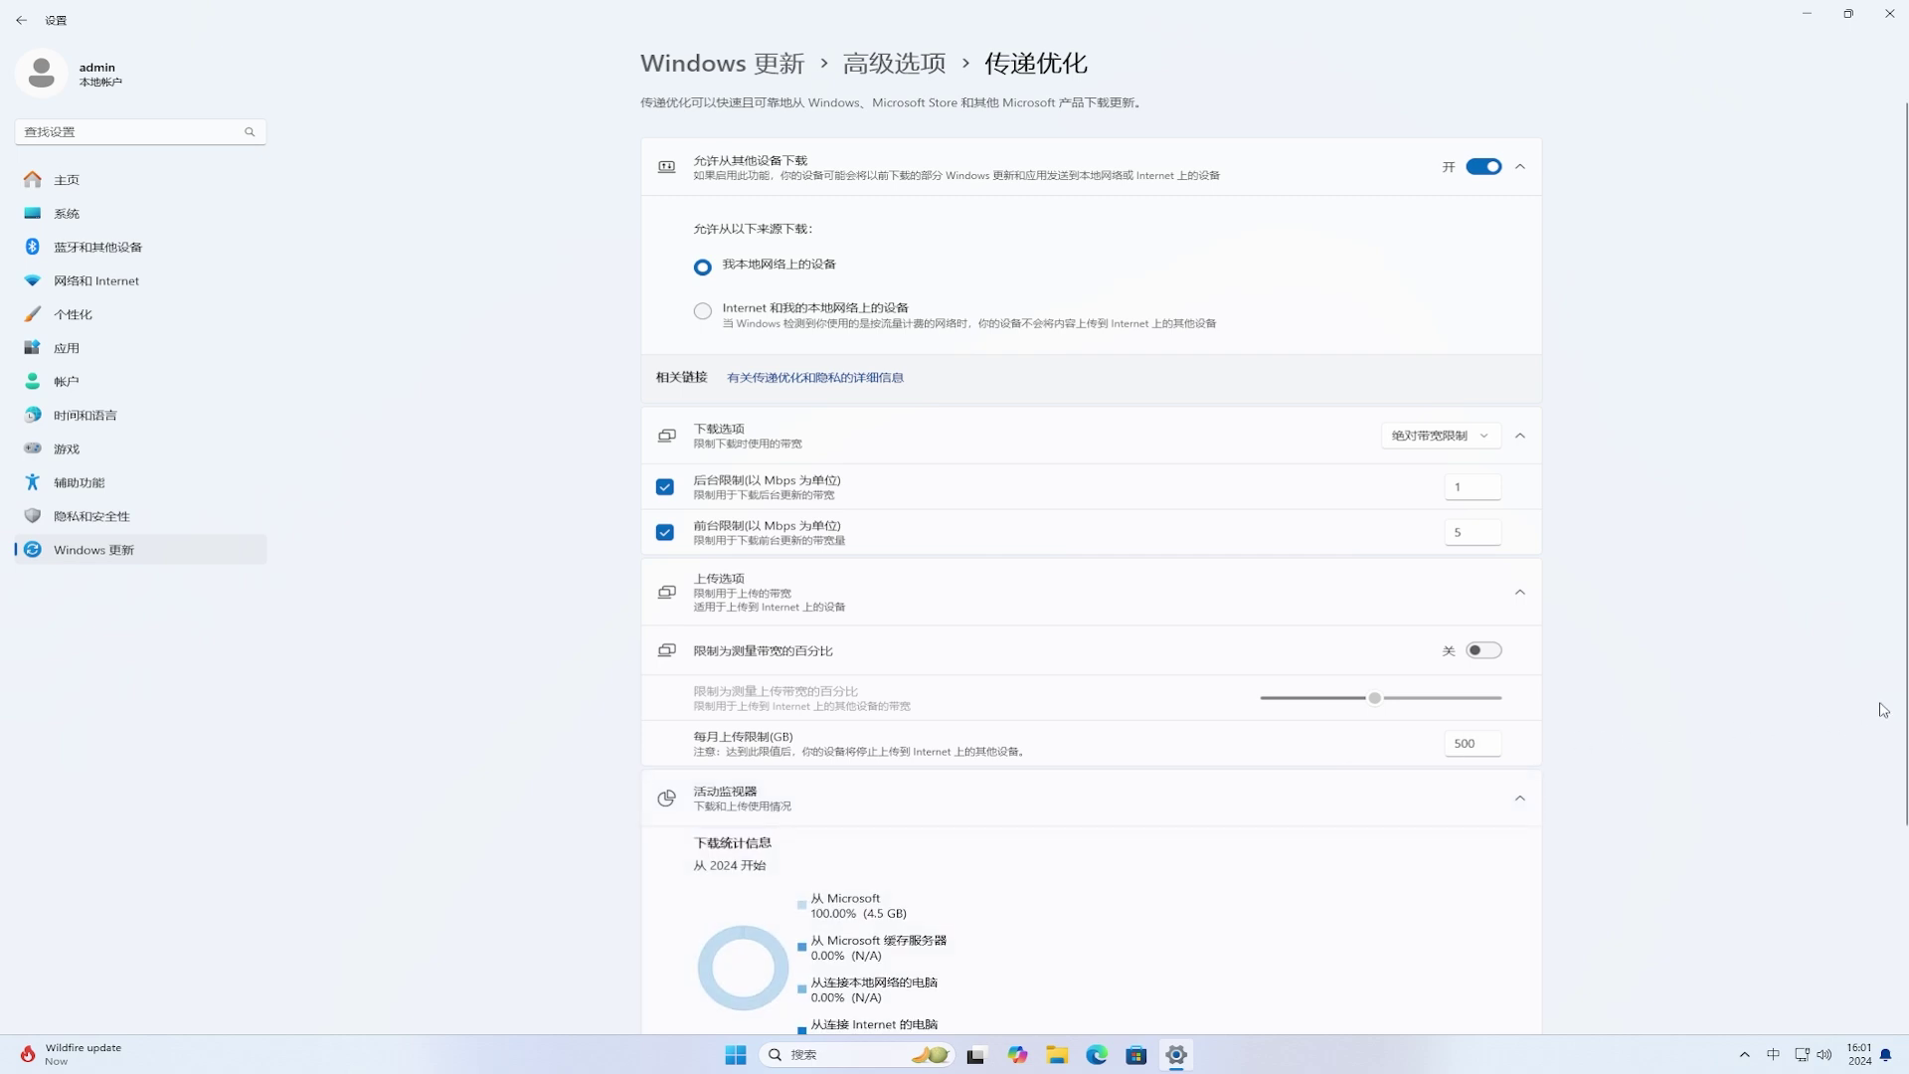
{"action": "scroll", "coordinate": [1904, 477], "scroll_direction": "down", "scroll_amount": 1}
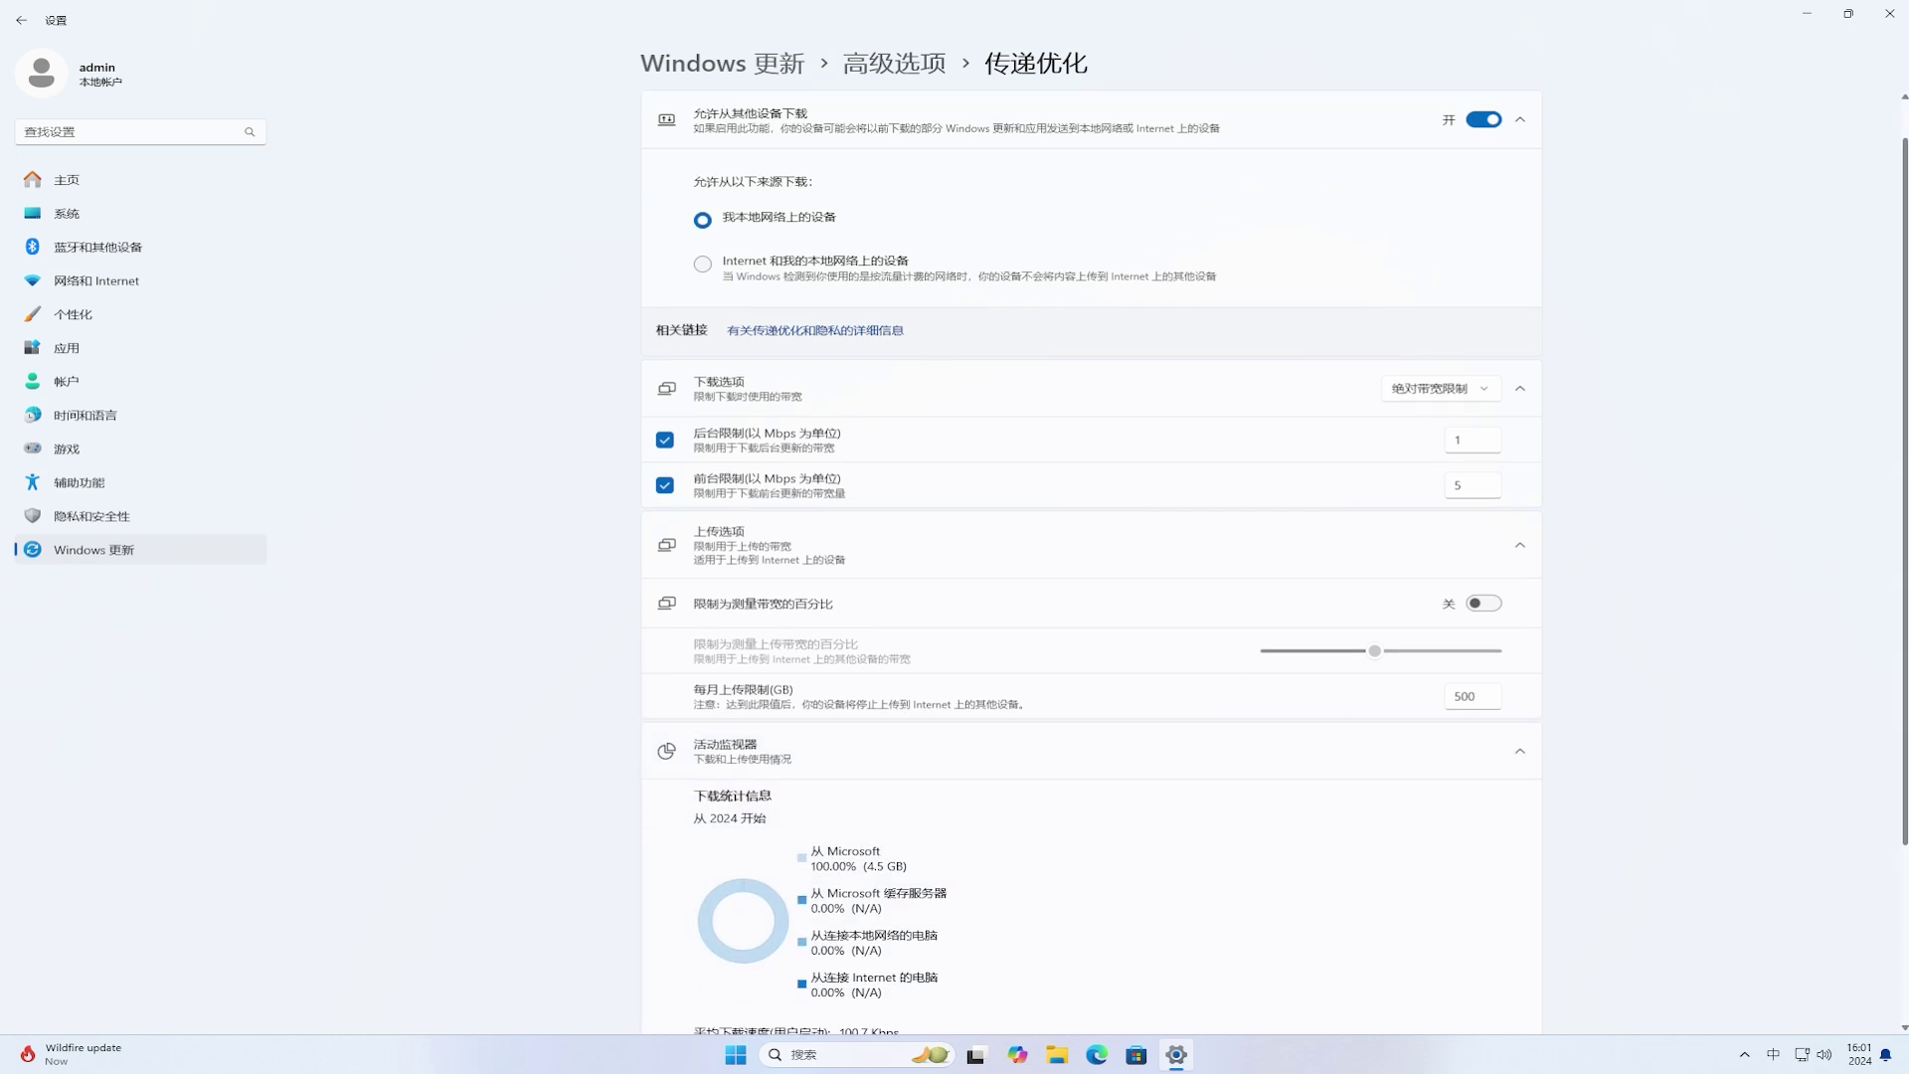
{"action": "scroll", "coordinate": [1905, 748], "scroll_direction": "down", "scroll_amount": 5}
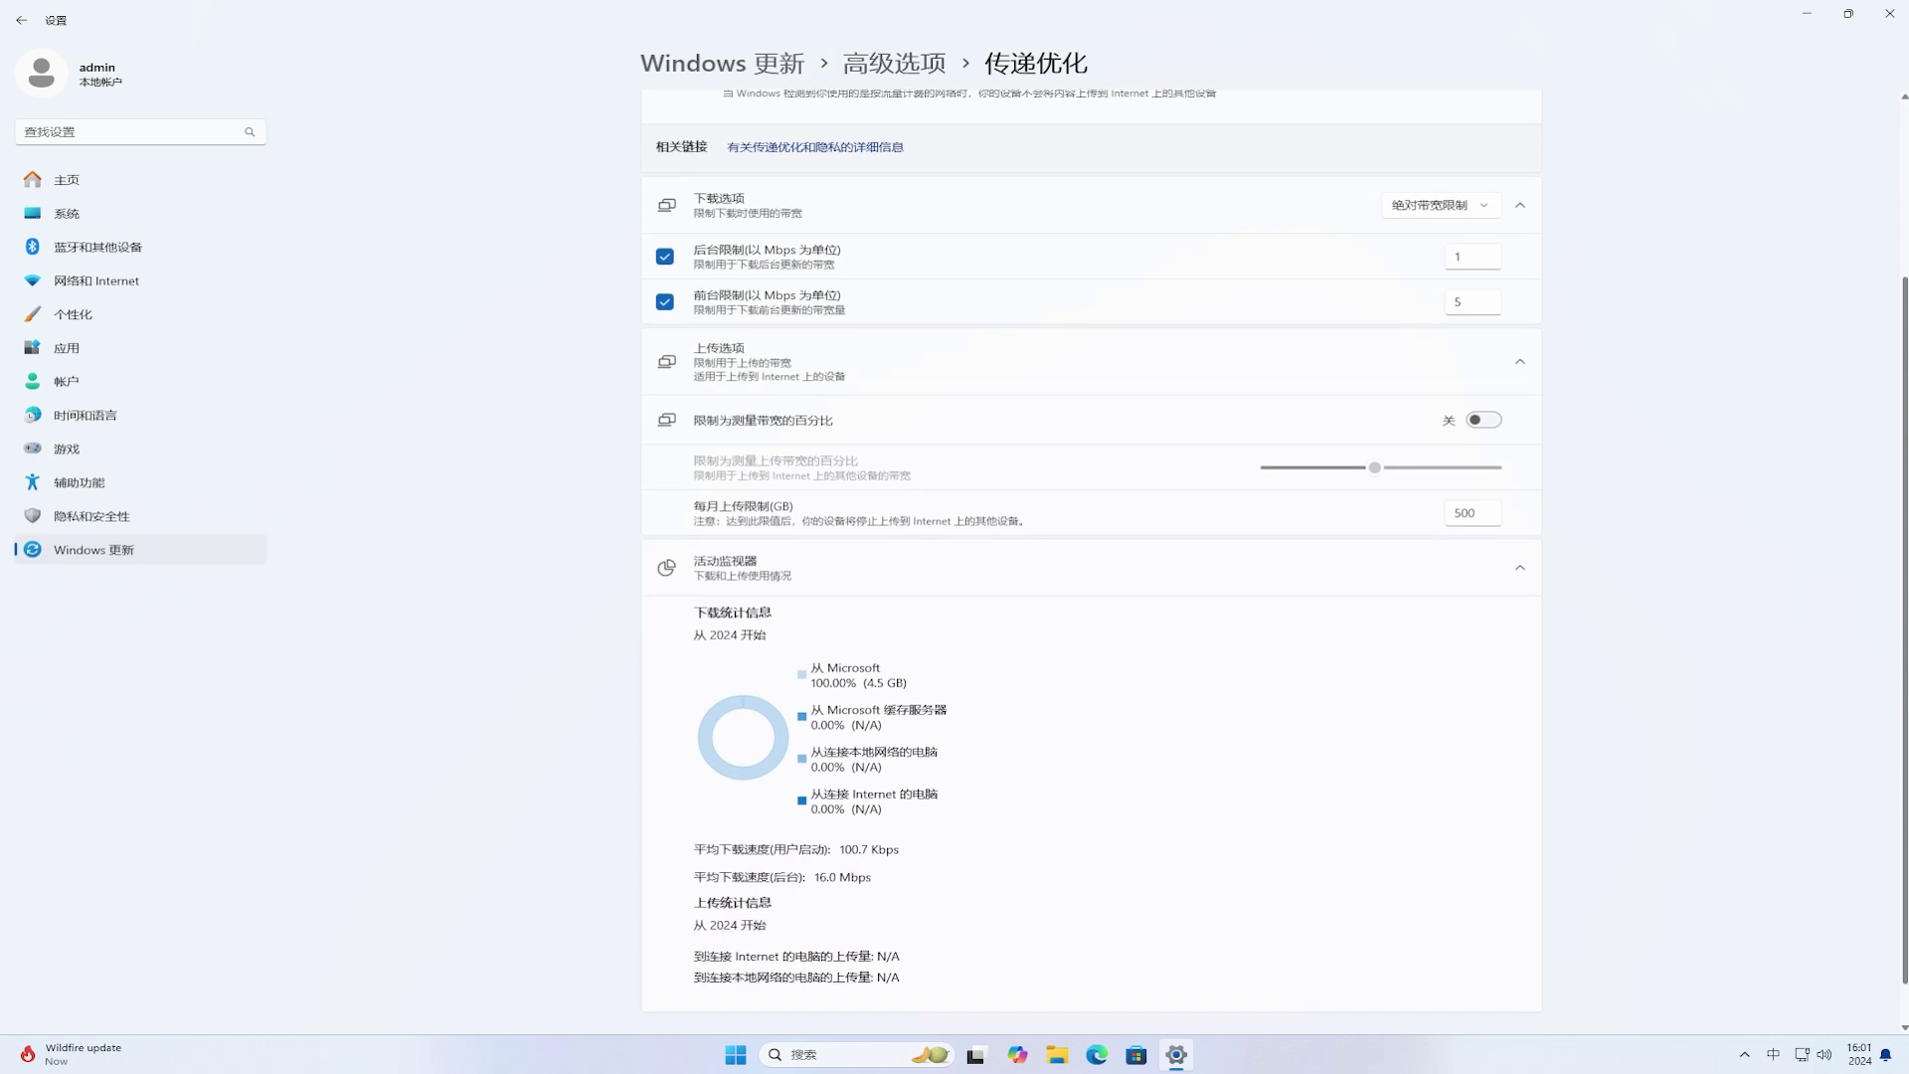
{"action": "scroll", "coordinate": [1274, 562], "scroll_direction": "up", "scroll_amount": 1}
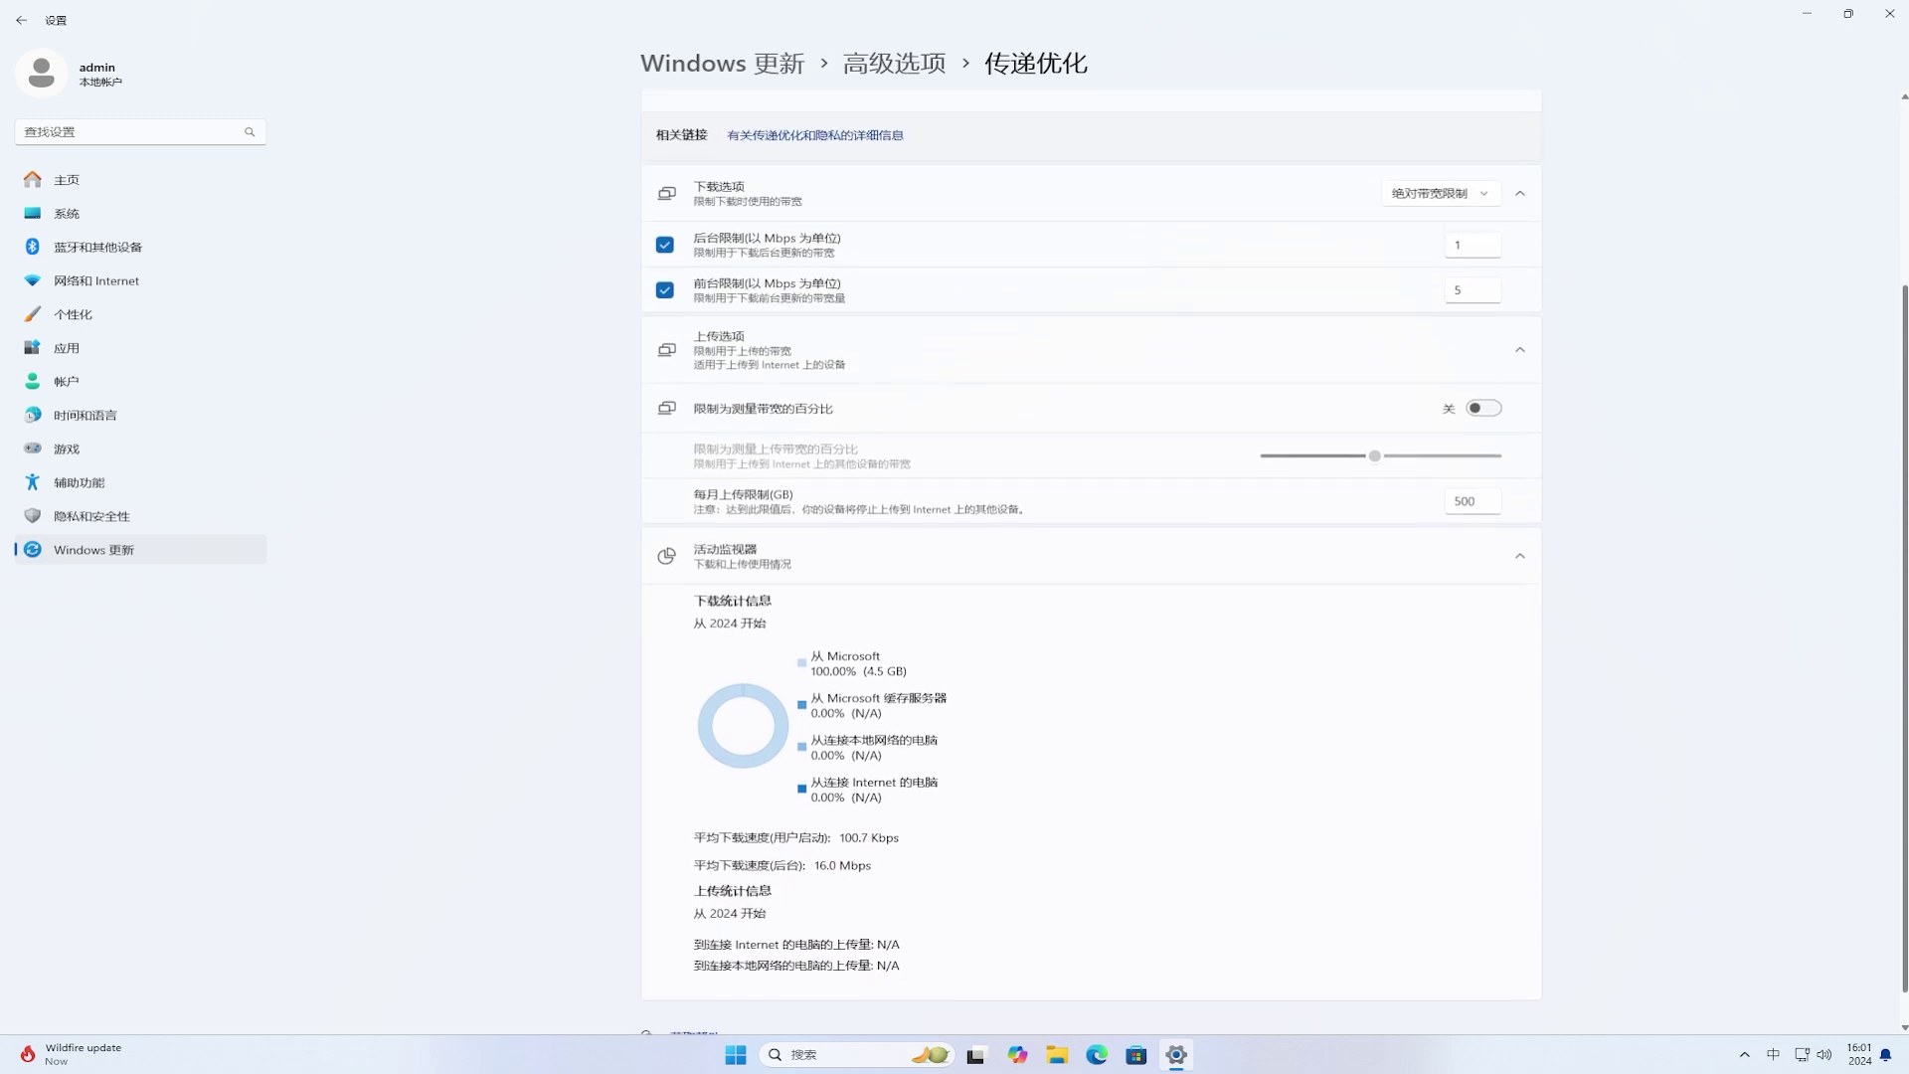